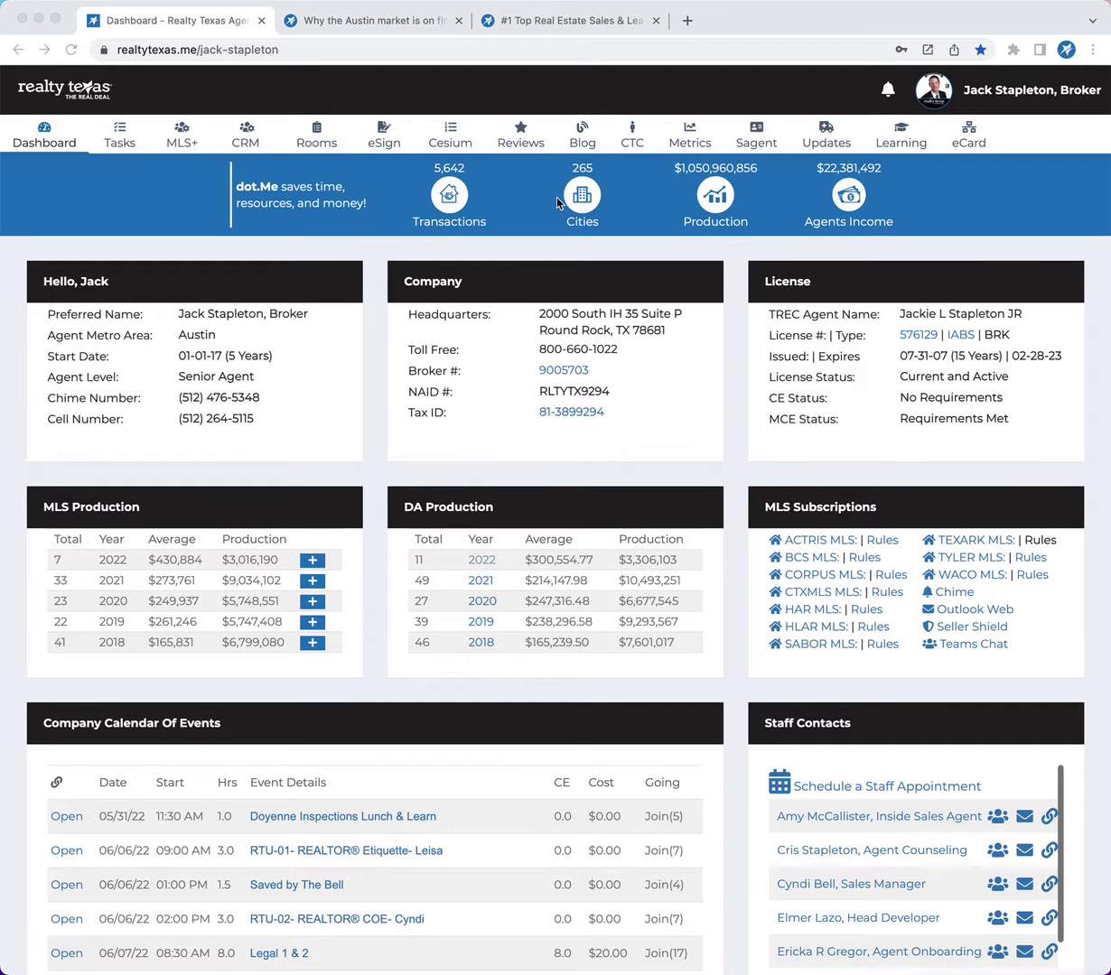
Step: Open the agent's blog post list and expand the 'Why the Austin market is on fire.' post
{"action": "left_click", "coordinate": [560, 152]}
{"action": "left_click", "coordinate": [579, 126]}
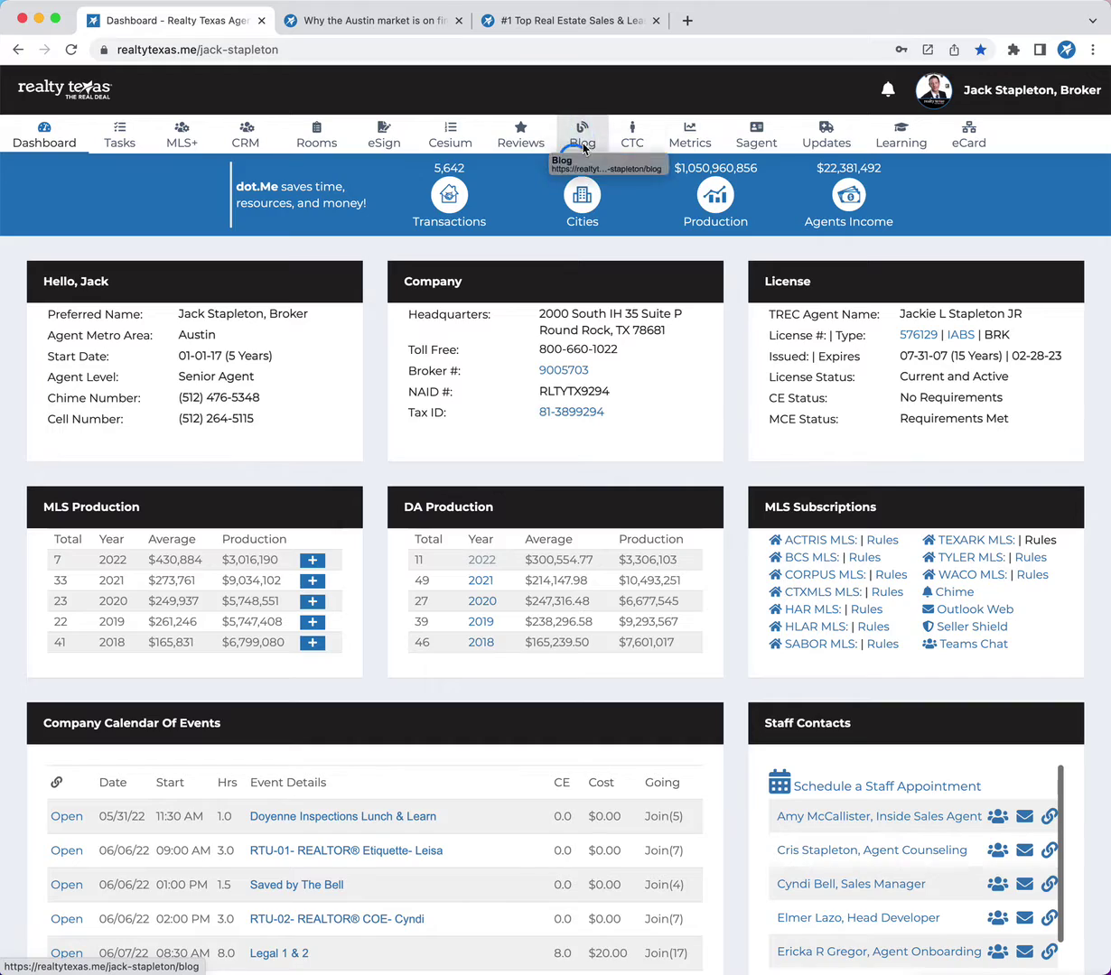
{"action": "left_click", "coordinate": [583, 134]}
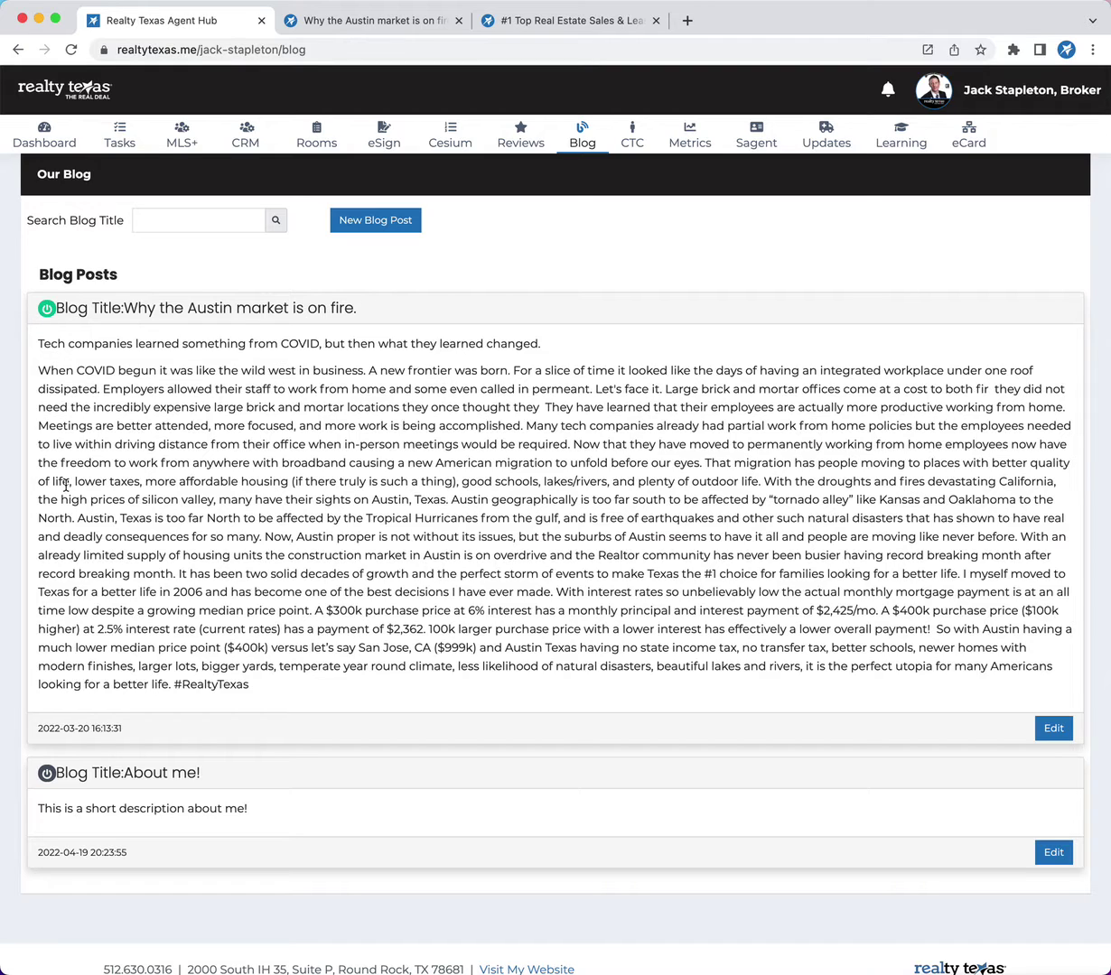
{"action": "left_click", "coordinate": [99, 772]}
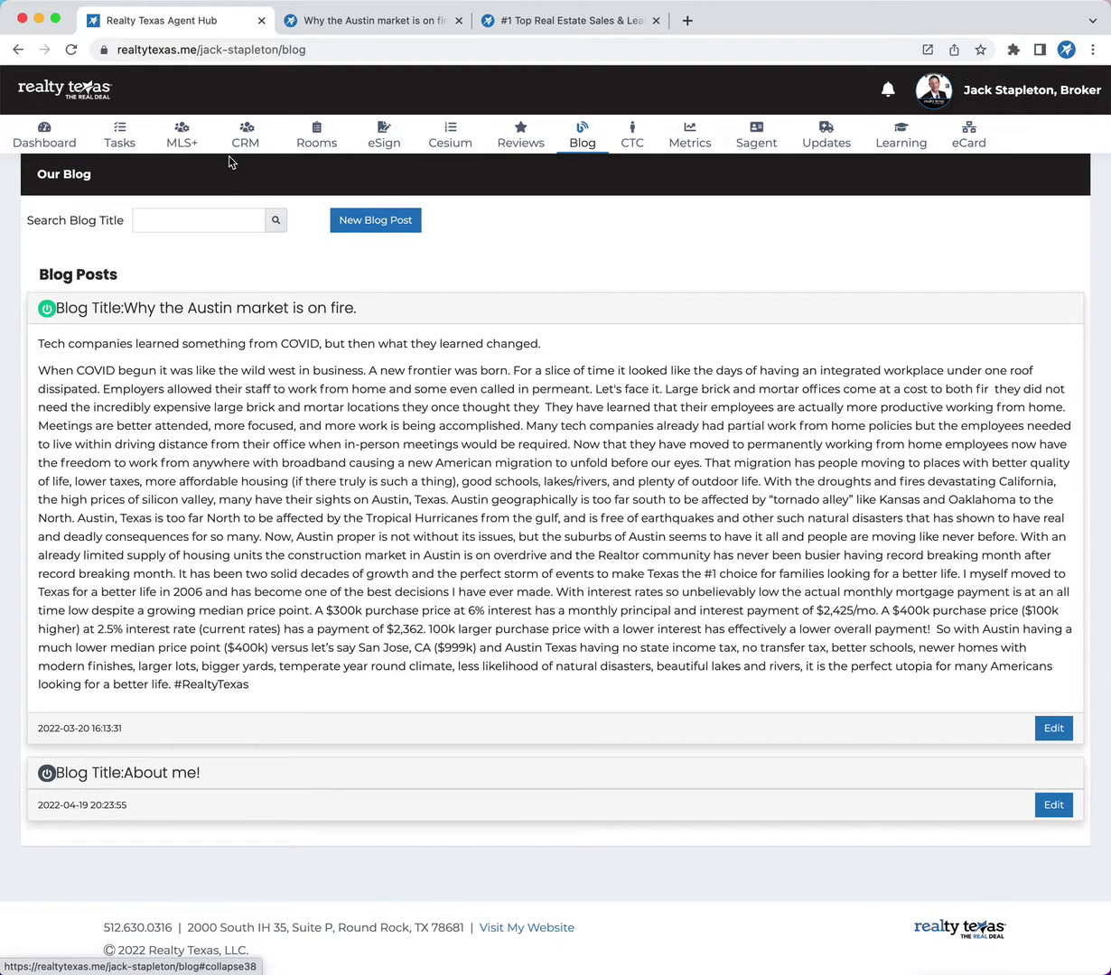
{"action": "left_click", "coordinate": [208, 309]}
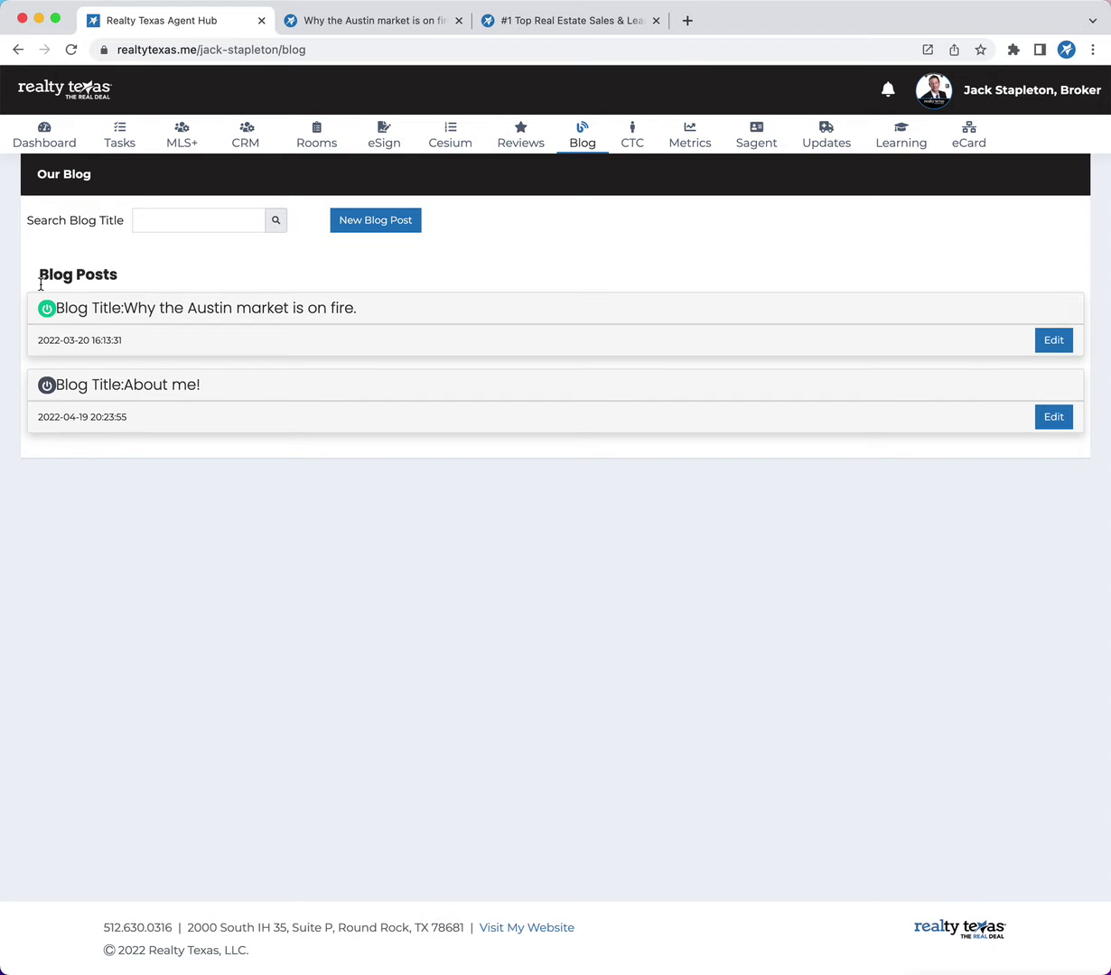
{"action": "left_click", "coordinate": [167, 309]}
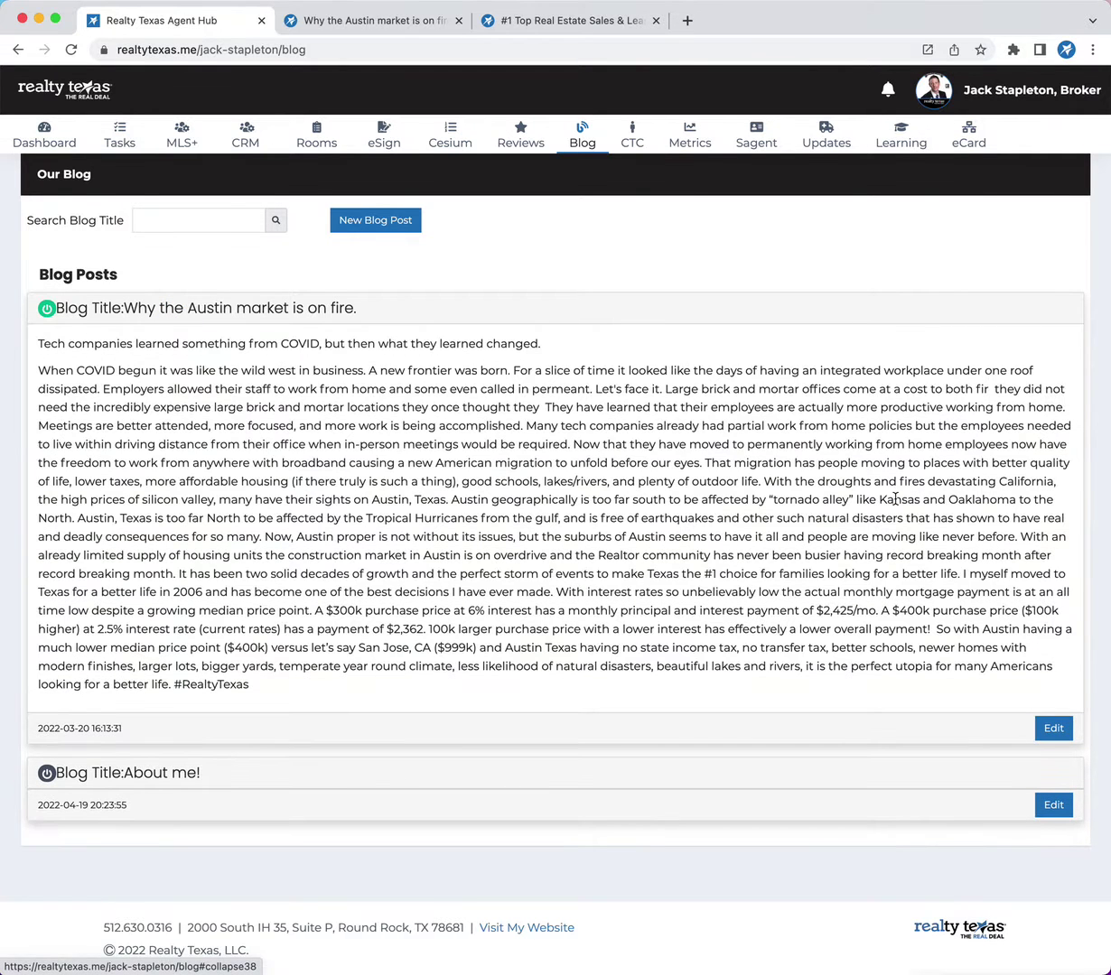
Step: Set the Austin post's Blog Status to Disabled, save it, and return to the post list
{"action": "left_click", "coordinate": [1052, 728]}
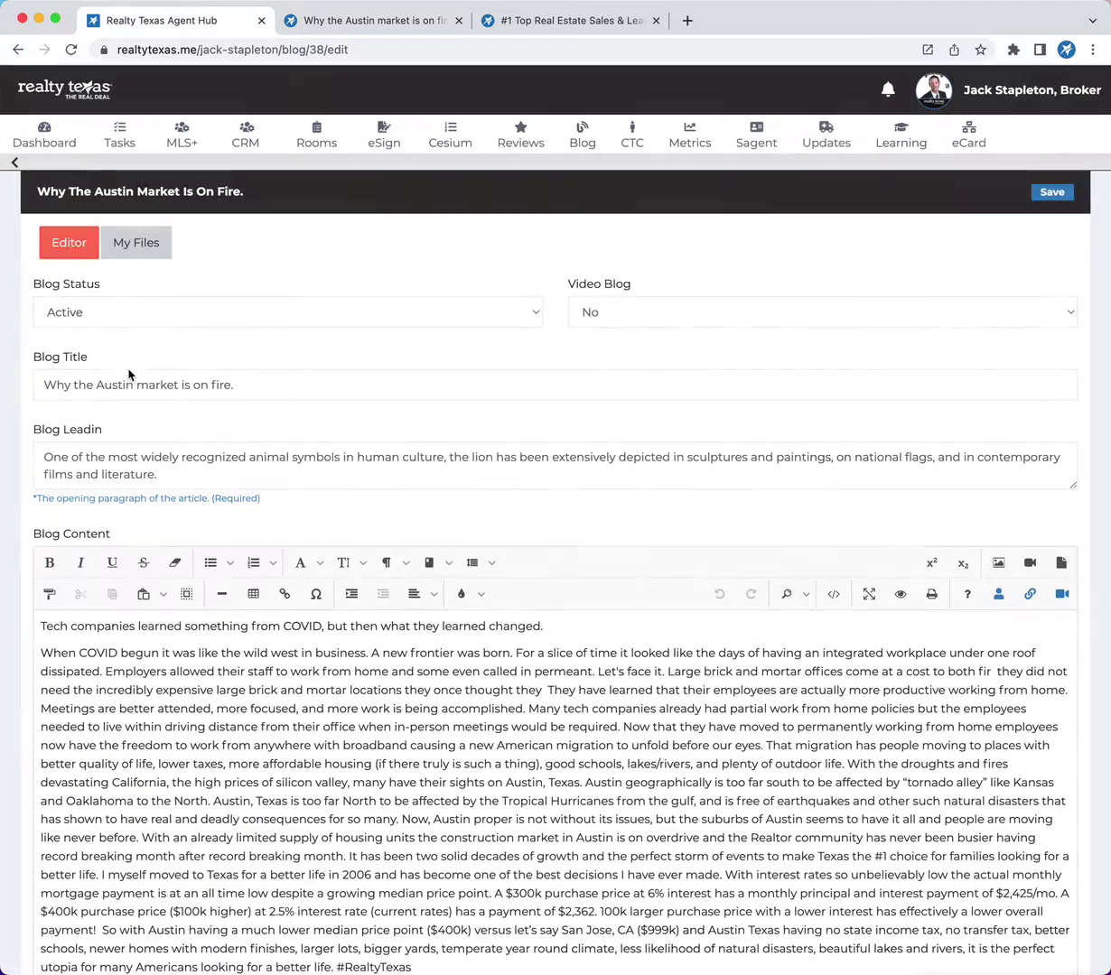
{"action": "left_click", "coordinate": [61, 309]}
{"action": "left_click", "coordinate": [92, 330]}
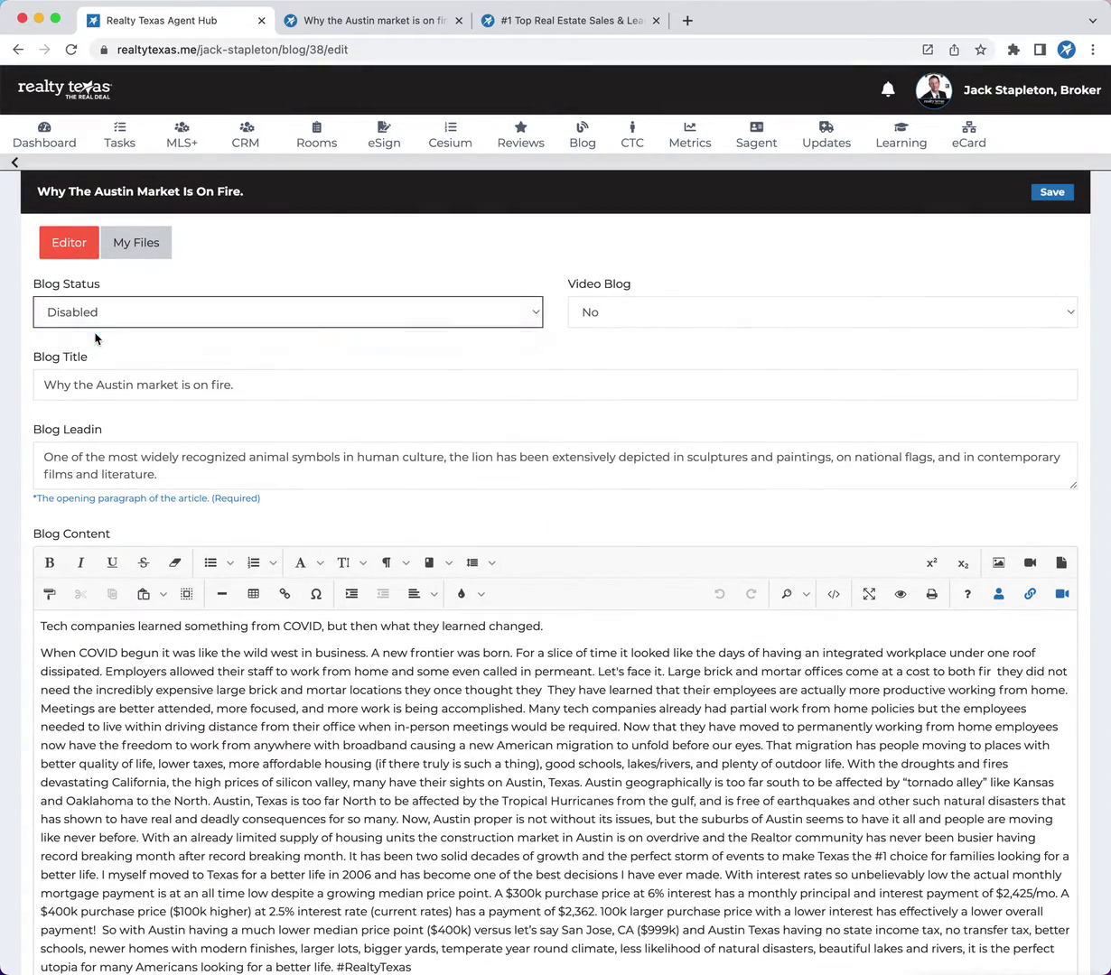
{"action": "left_click", "coordinate": [1047, 189]}
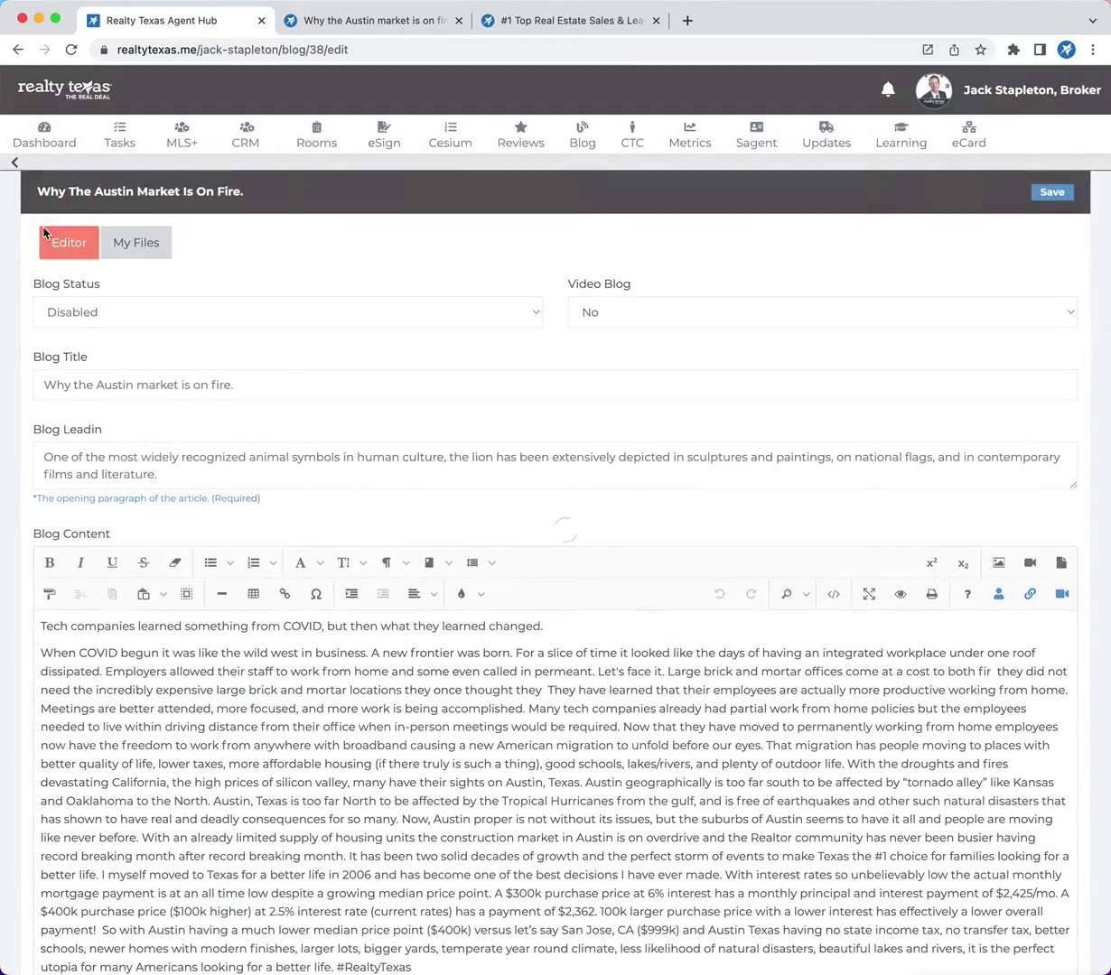
{"action": "left_click", "coordinate": [15, 162]}
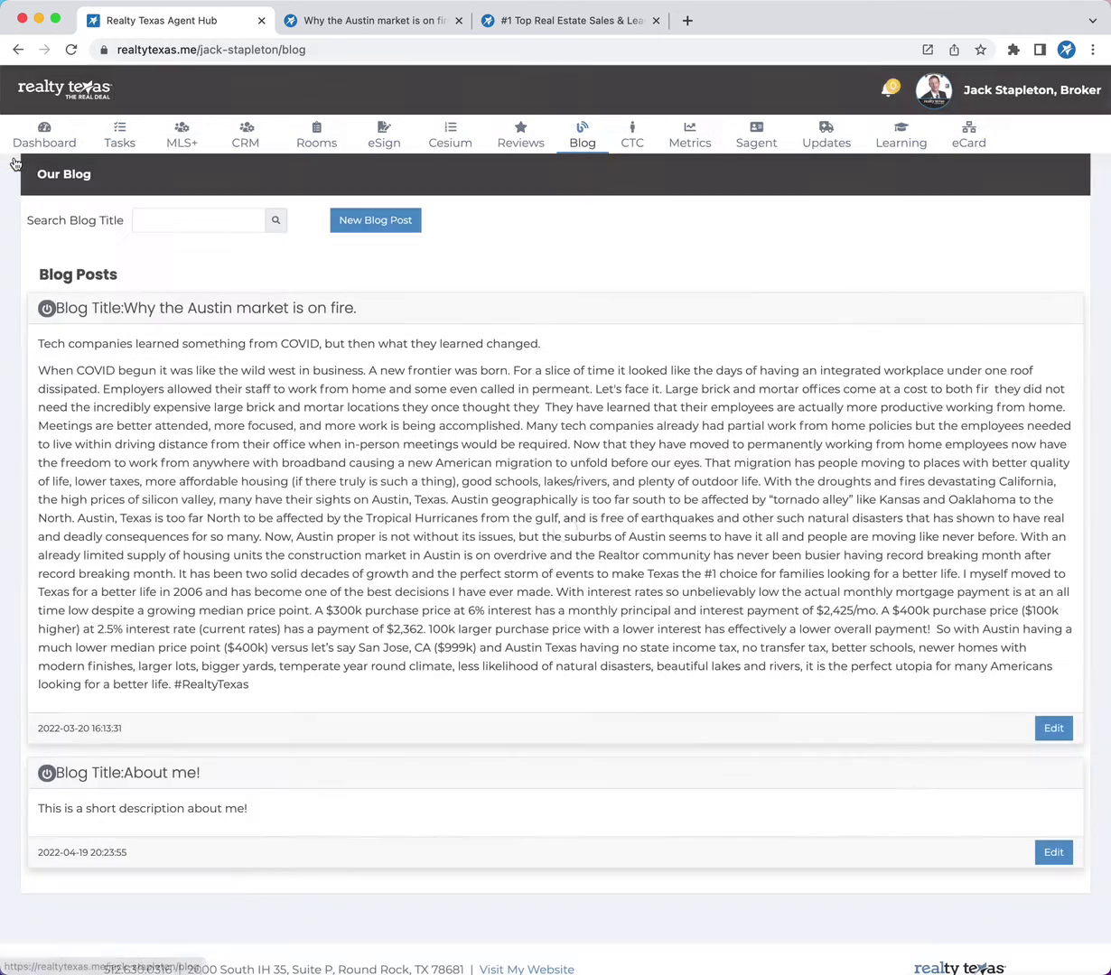
{"action": "left_click", "coordinate": [127, 309]}
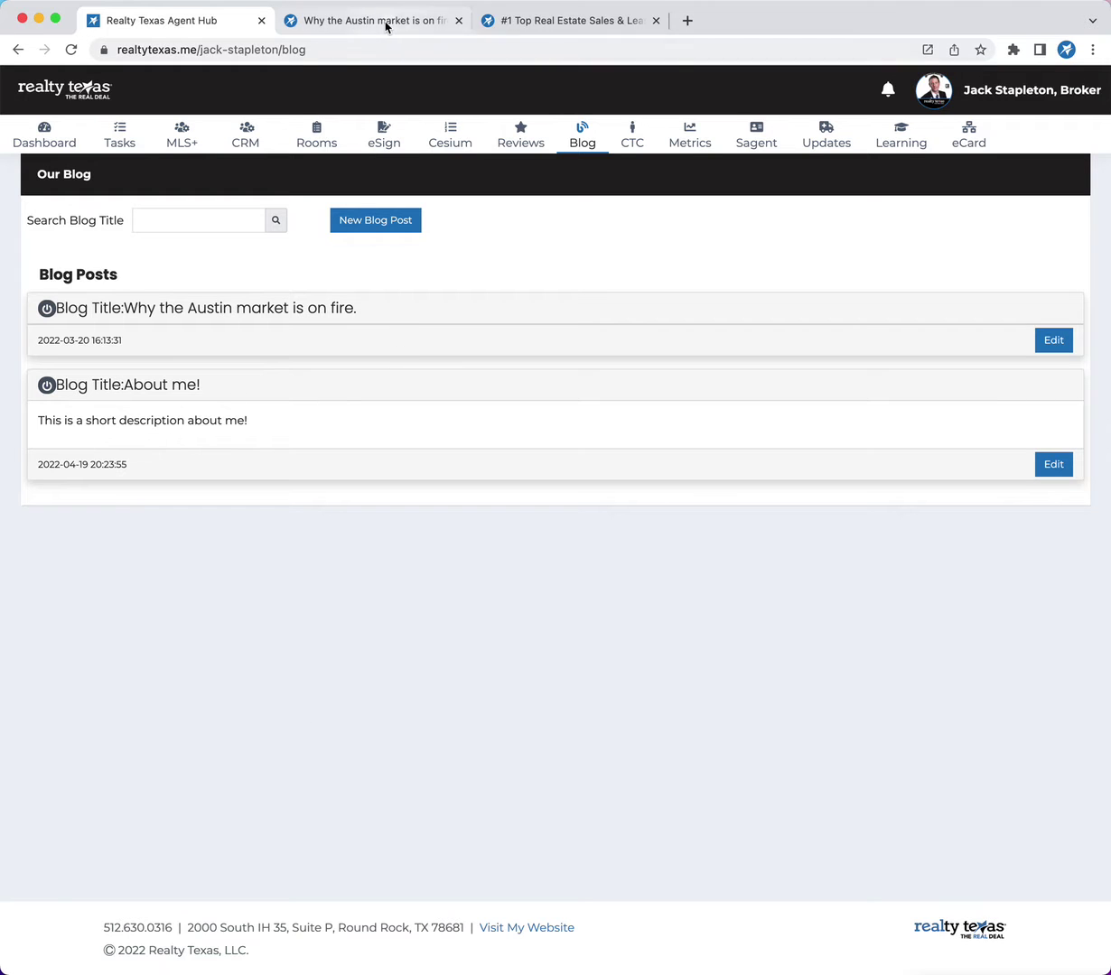
{"action": "left_click", "coordinate": [354, 27]}
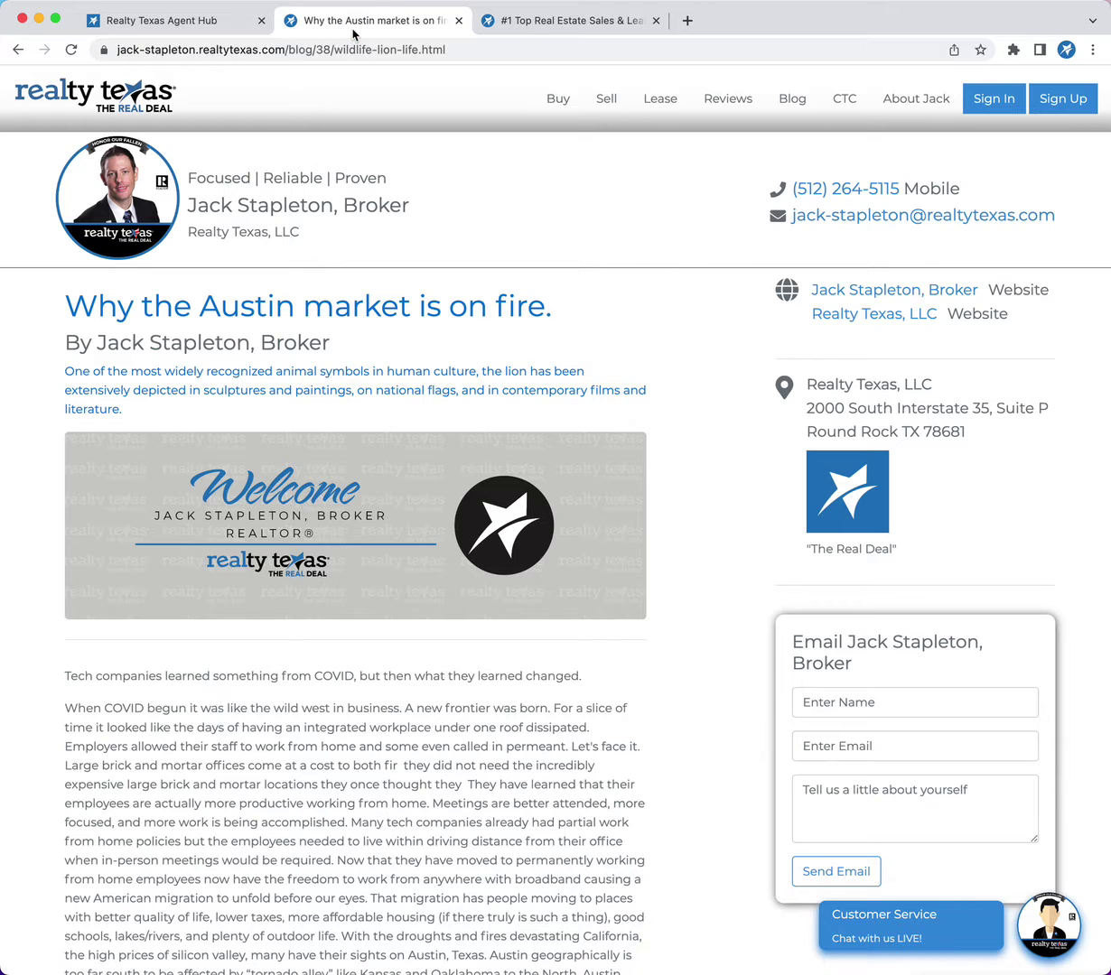
{"action": "left_click", "coordinate": [124, 101]}
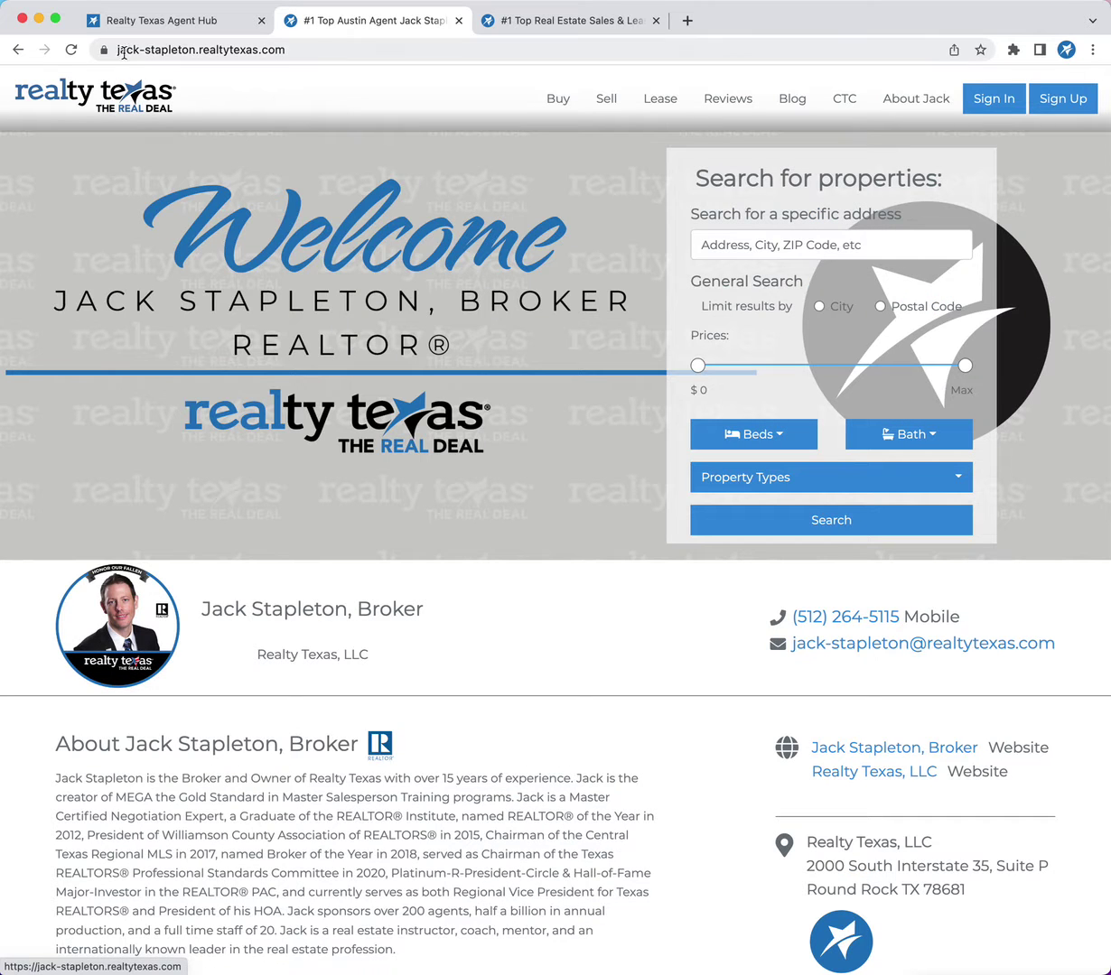
{"action": "left_click", "coordinate": [124, 52]}
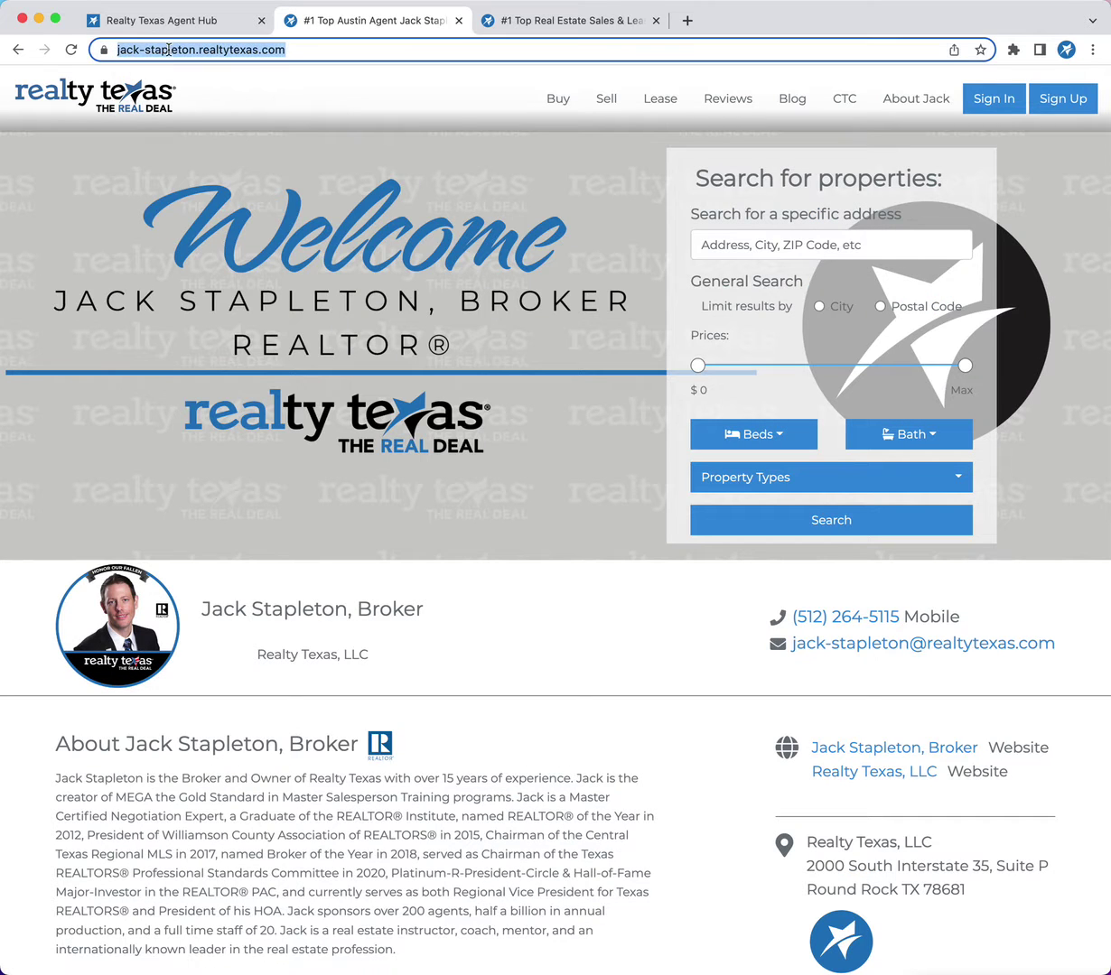
{"action": "left_click", "coordinate": [179, 50]}
{"action": "left_click", "coordinate": [221, 49]}
{"action": "left_click_drag", "start_coordinate": [221, 50], "coordinate": [149, 48]}
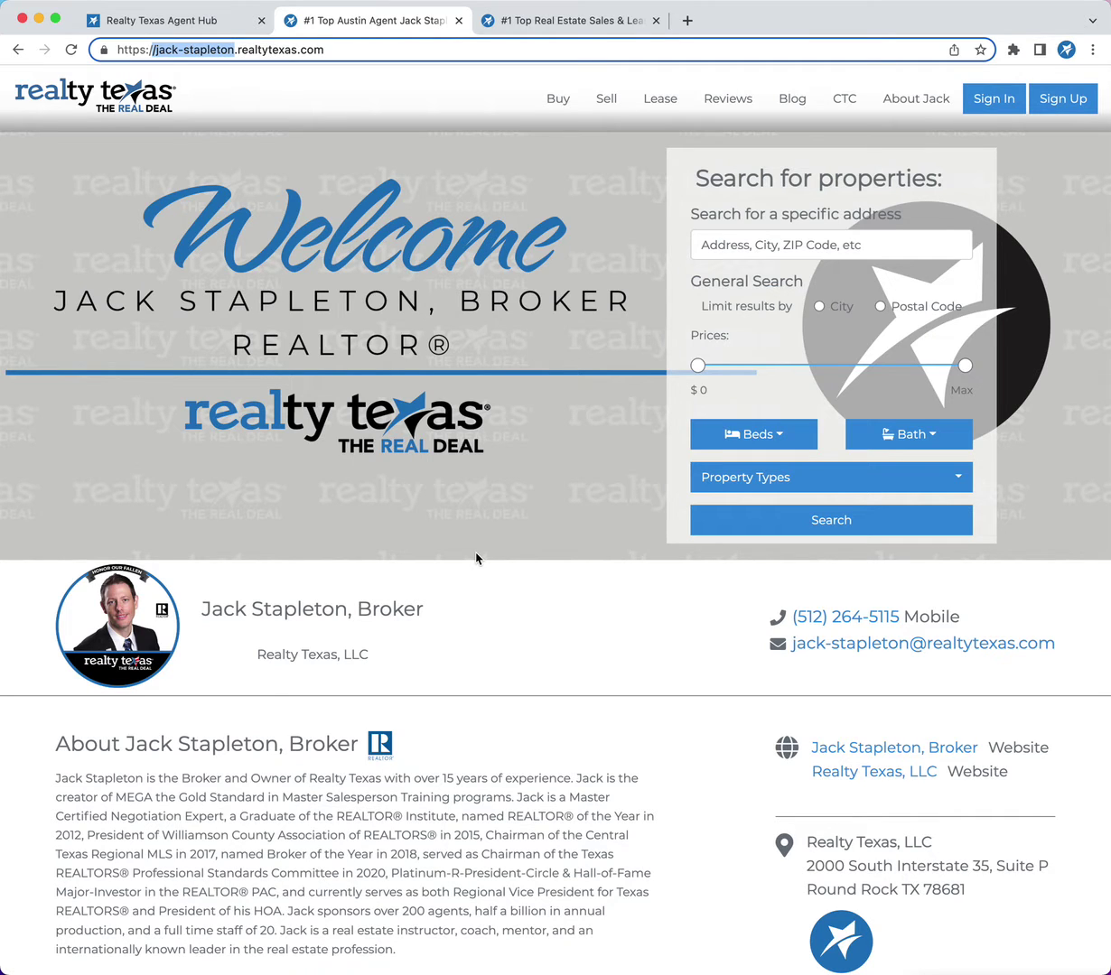
Step: Compare the Realty Texas company home page with the agent's, then return to the Agent Hub blog list
{"action": "left_click", "coordinate": [535, 27]}
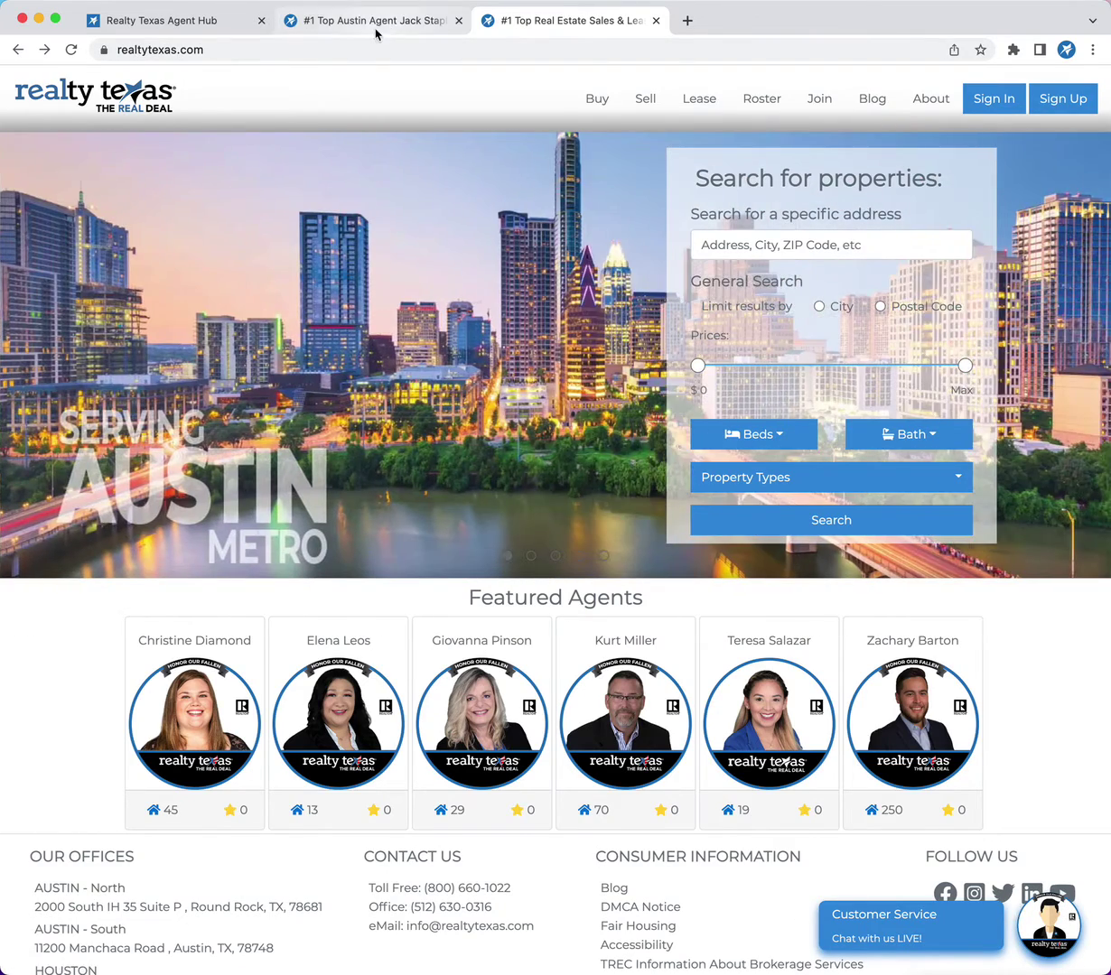
{"action": "left_click", "coordinate": [376, 22]}
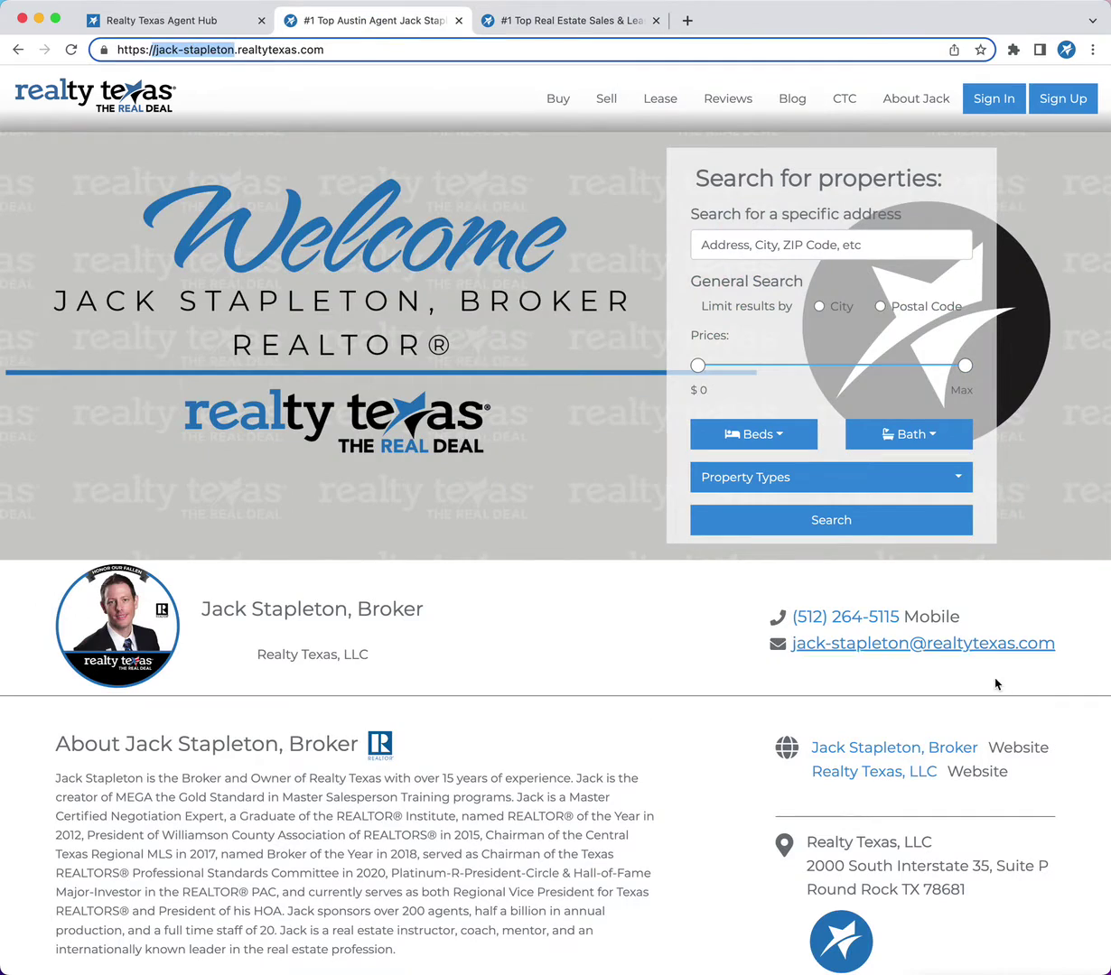
{"action": "scroll", "coordinate": [365, 726], "scroll_direction": "down", "scroll_amount": 10}
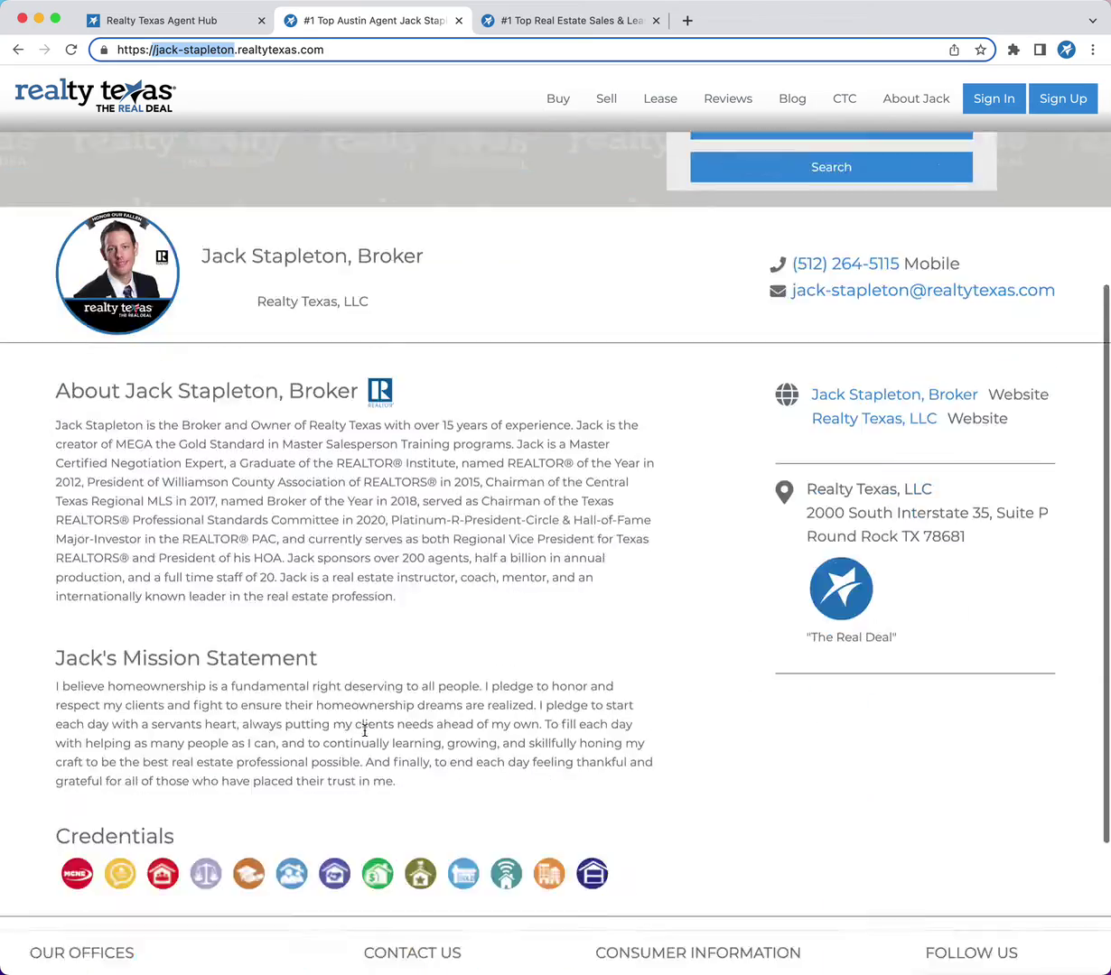
{"action": "scroll", "coordinate": [352, 686], "scroll_direction": "up", "scroll_amount": 10}
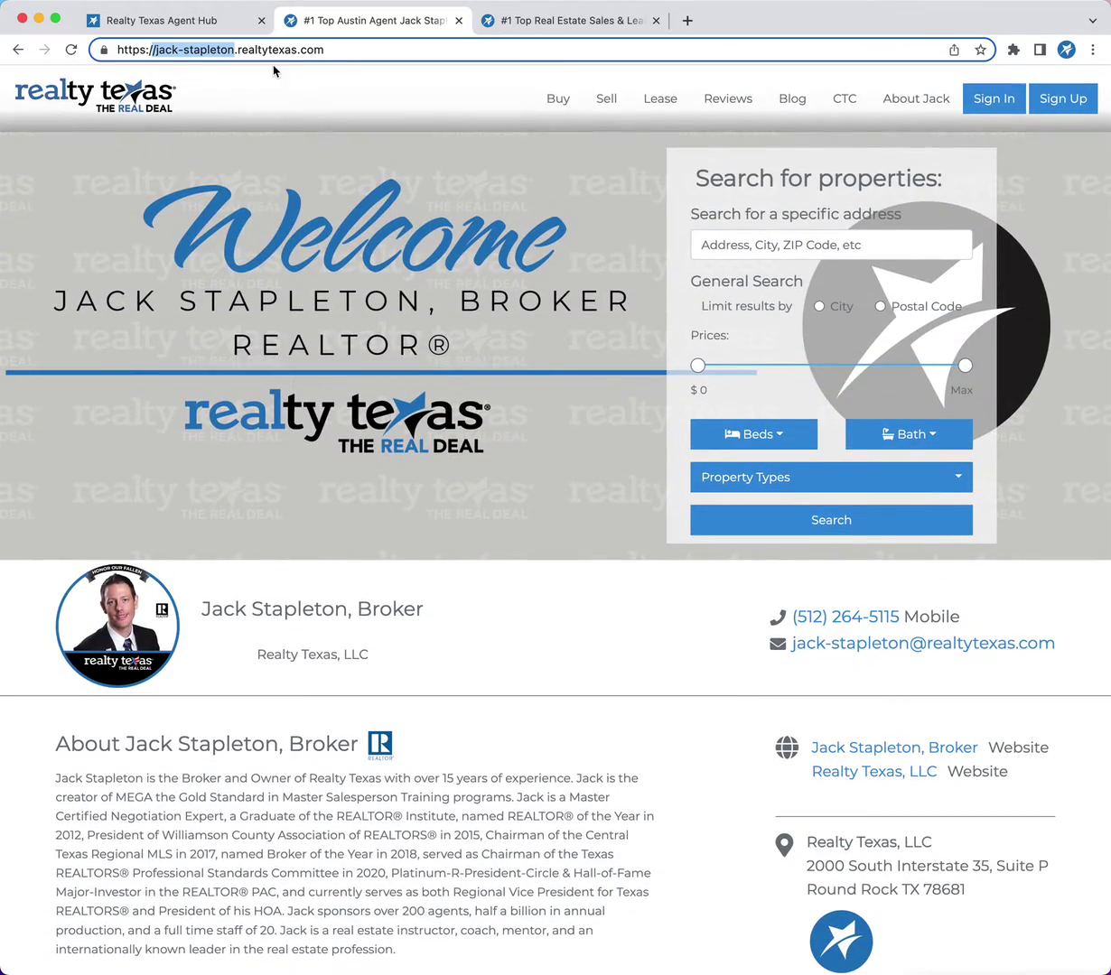
{"action": "left_click", "coordinate": [153, 18]}
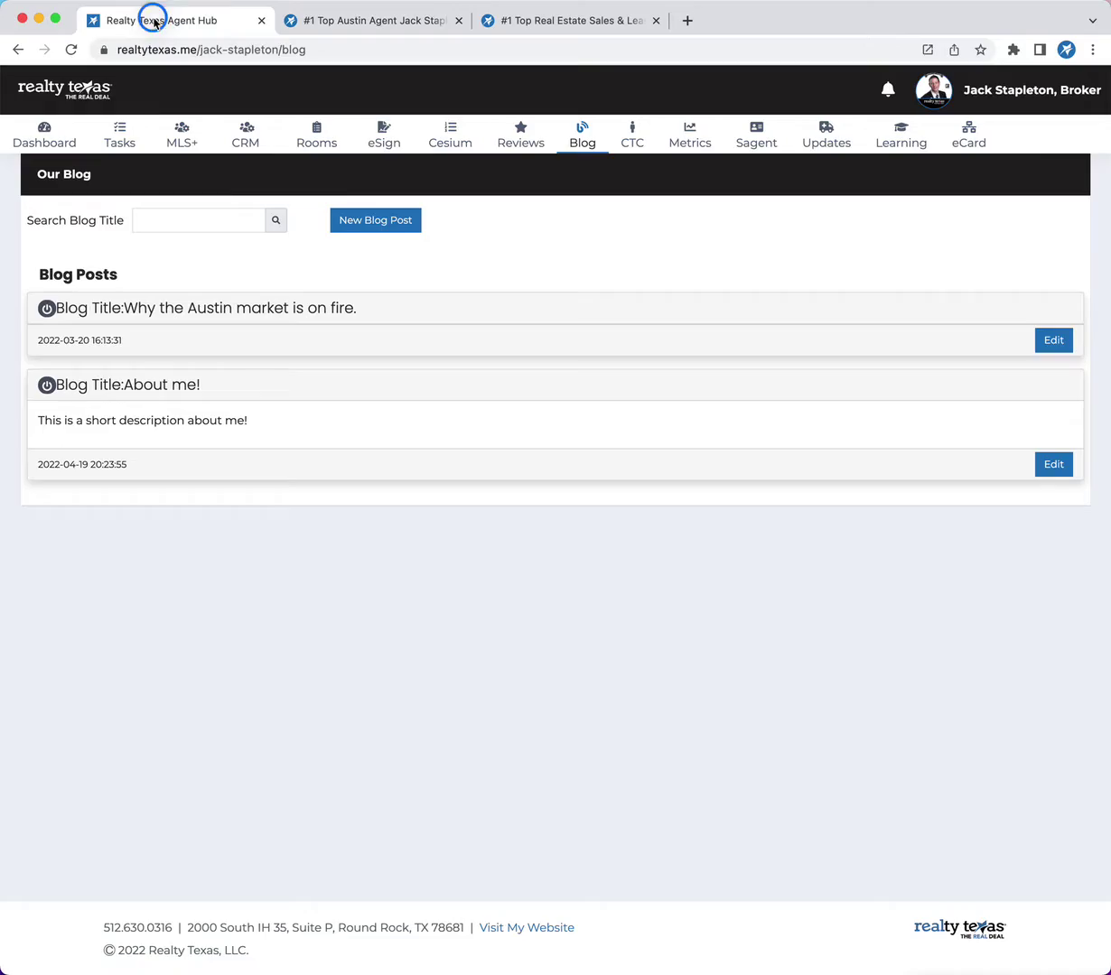
Step: Open Edit Profile from the user menu and highlight the saved Facebook handle
{"action": "left_click", "coordinate": [996, 97]}
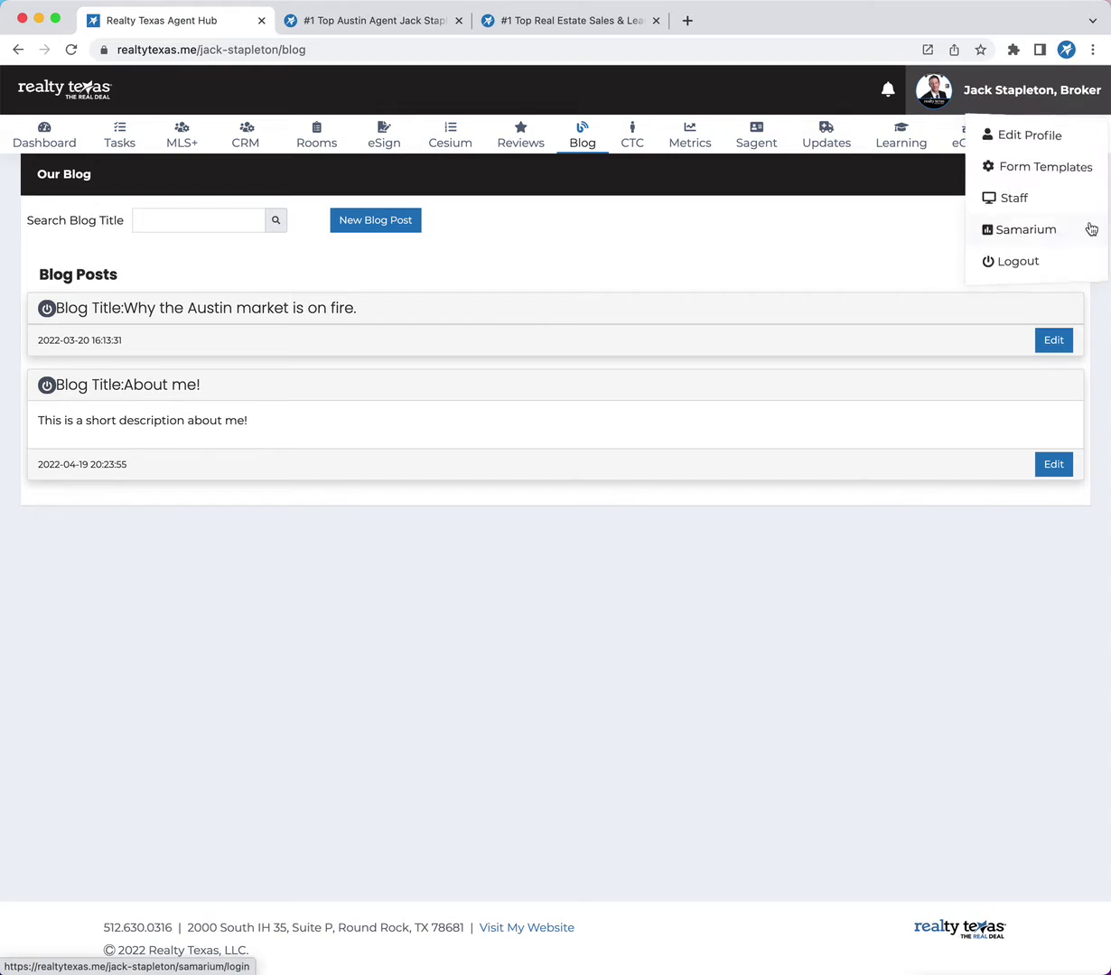
{"action": "left_click", "coordinate": [1014, 138]}
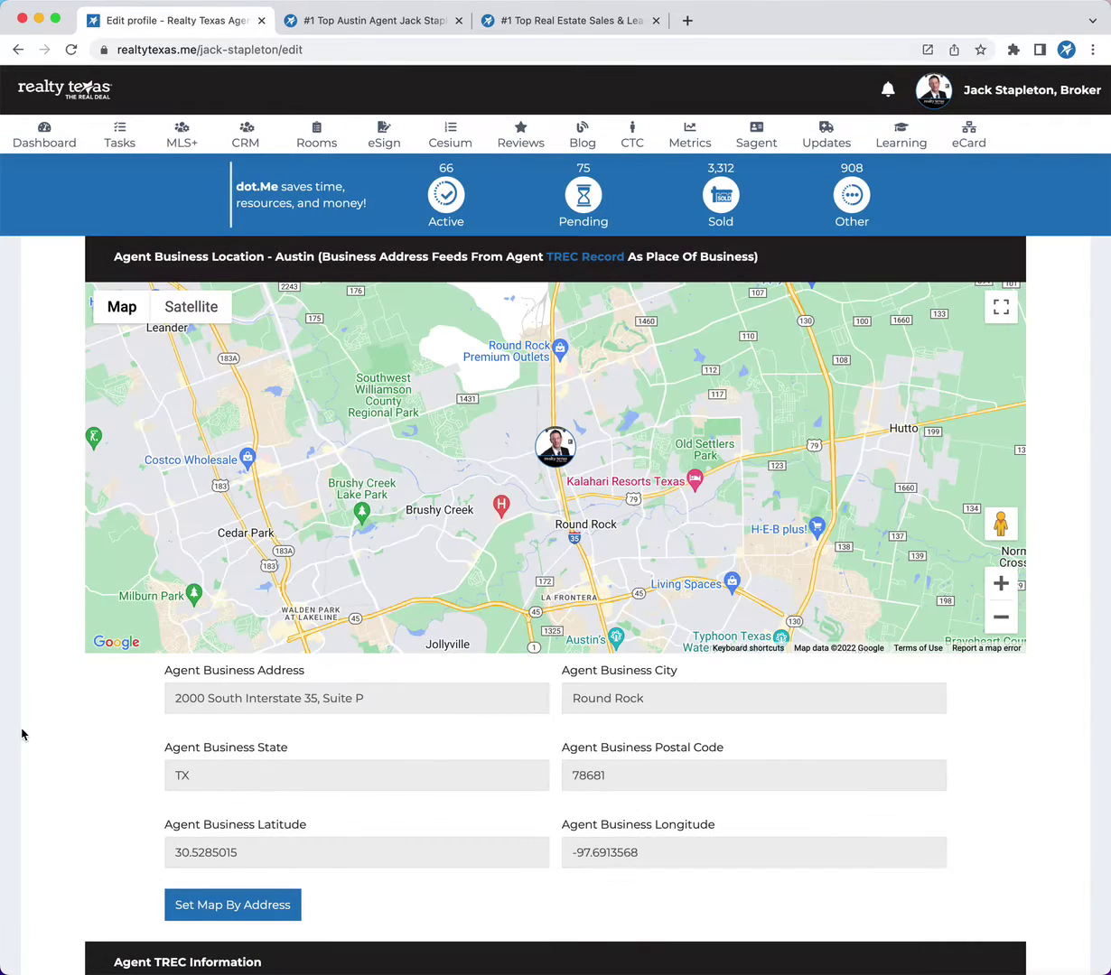
{"action": "scroll", "coordinate": [26, 731], "scroll_direction": "down", "scroll_amount": 10}
{"action": "scroll", "coordinate": [27, 731], "scroll_direction": "down", "scroll_amount": 15}
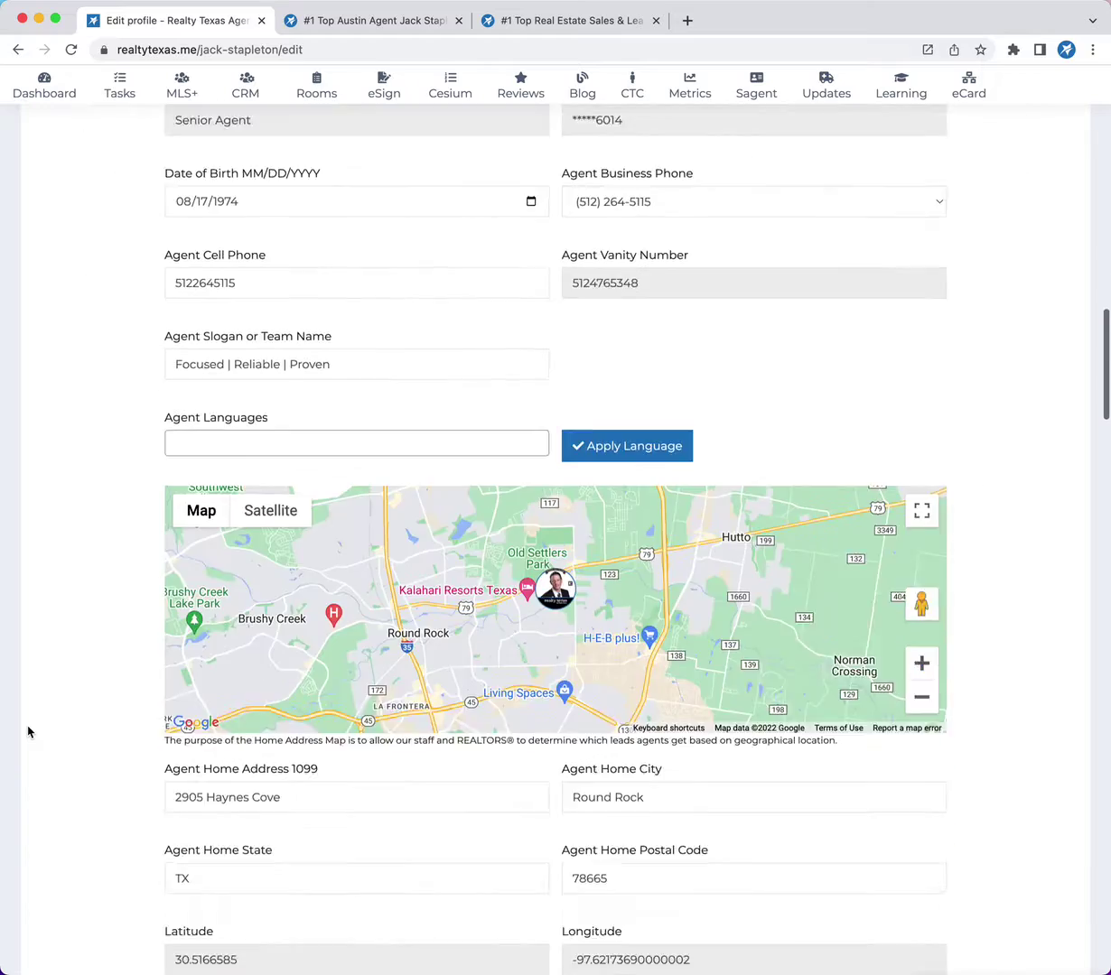
{"action": "scroll", "coordinate": [27, 732], "scroll_direction": "down", "scroll_amount": 15}
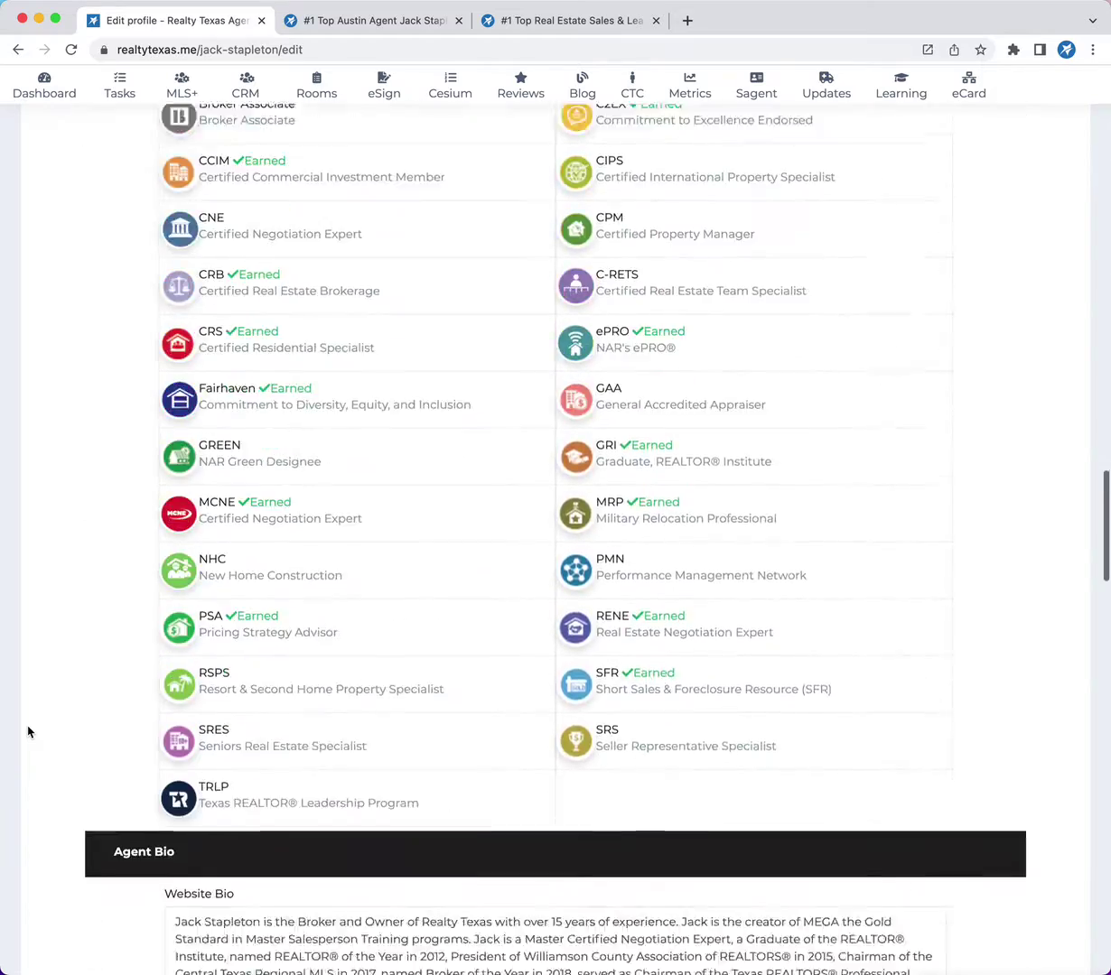
{"action": "scroll", "coordinate": [27, 730], "scroll_direction": "down", "scroll_amount": 5}
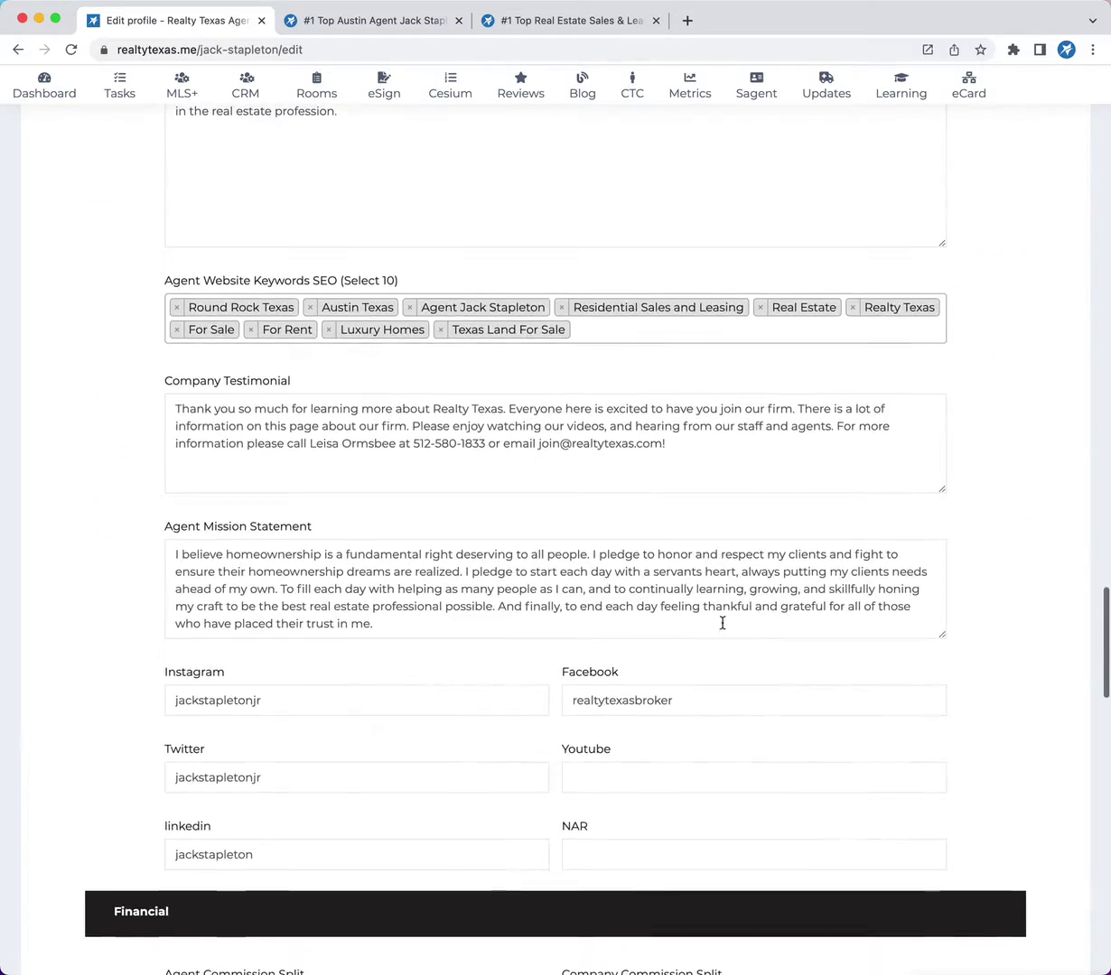
{"action": "double_click", "coordinate": [590, 673]}
{"action": "left_click_drag", "start_coordinate": [672, 701], "coordinate": [529, 698]}
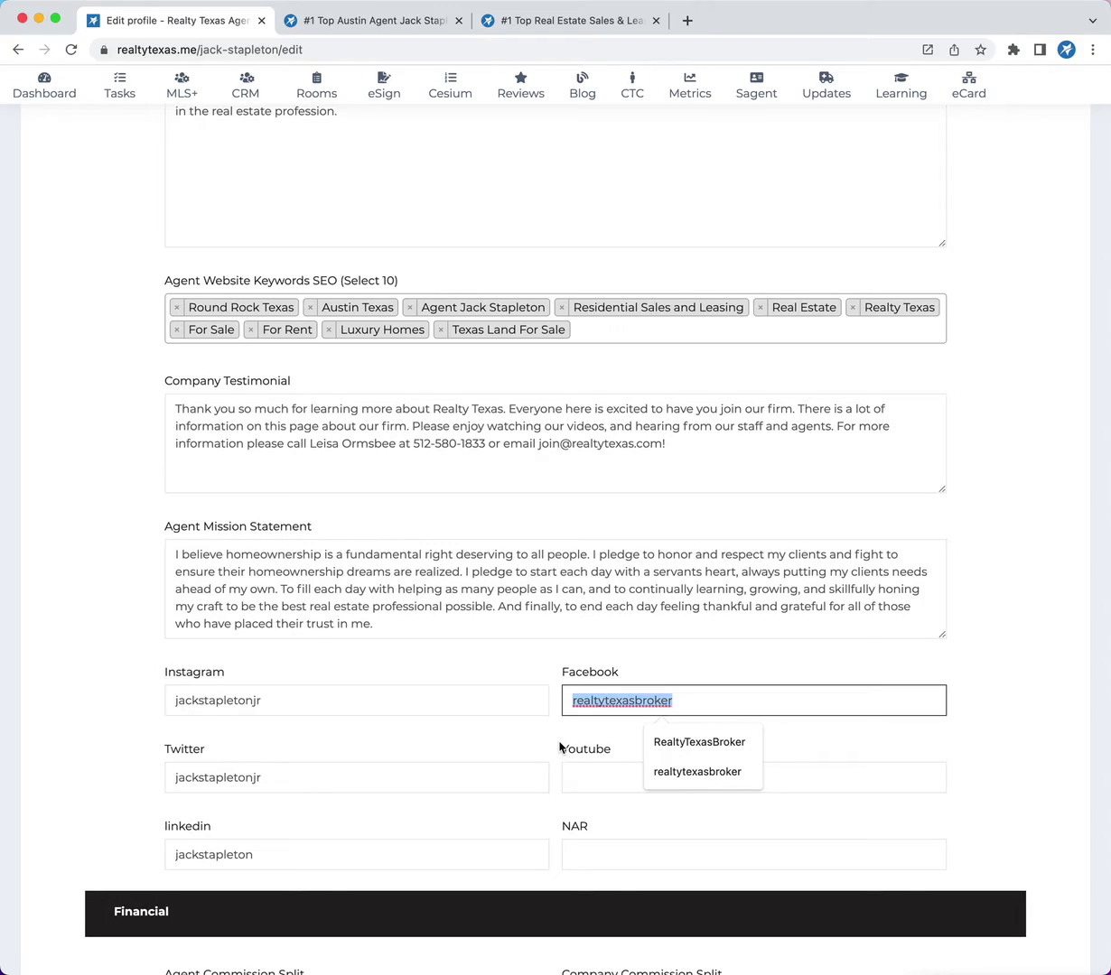
Step: Leave the profile editor and switch back to the agent's public home page
{"action": "scroll", "coordinate": [880, 753], "scroll_direction": "up", "scroll_amount": 20}
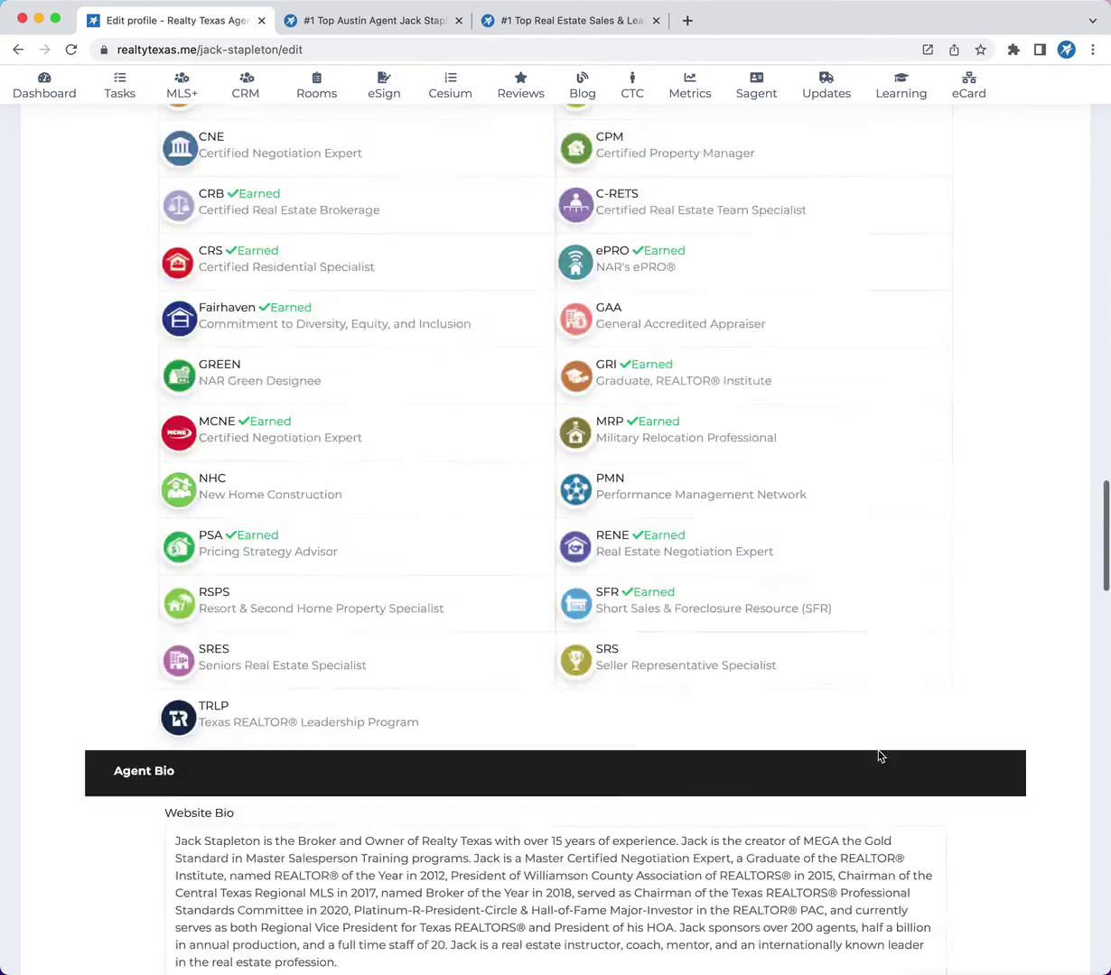
{"action": "scroll", "coordinate": [880, 753], "scroll_direction": "up", "scroll_amount": 5}
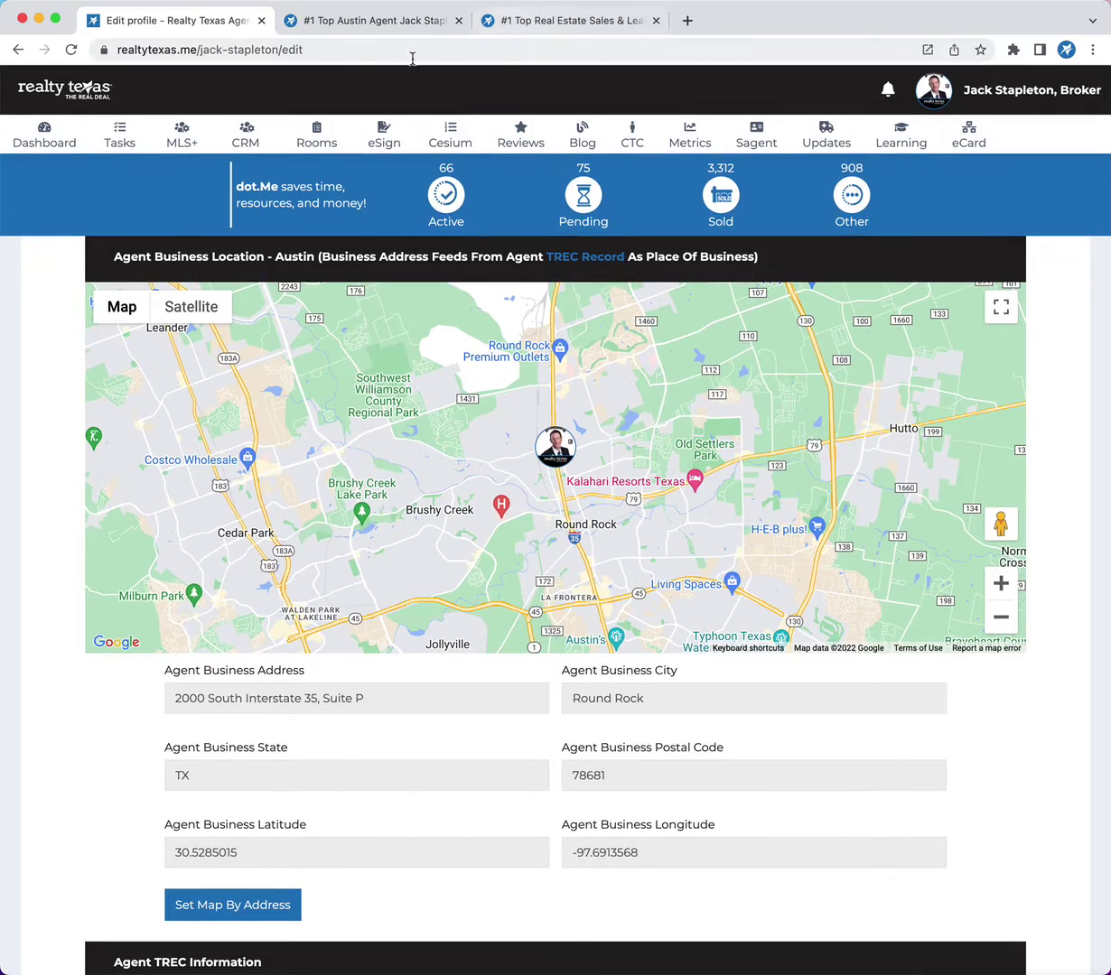
{"action": "left_click", "coordinate": [326, 28]}
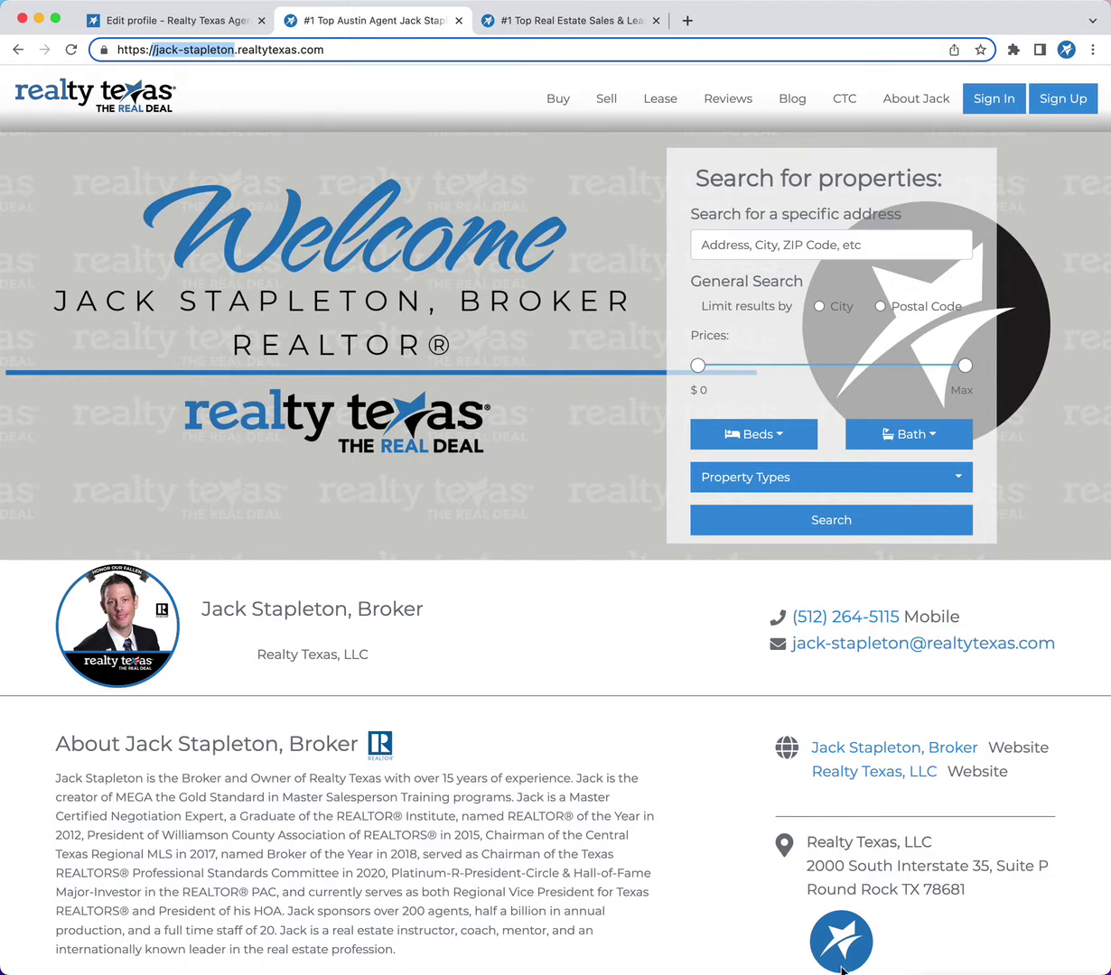
Step: Compare the company and agent home pages, then open the agent's Blog page, which shows no posts
{"action": "left_click", "coordinate": [511, 23]}
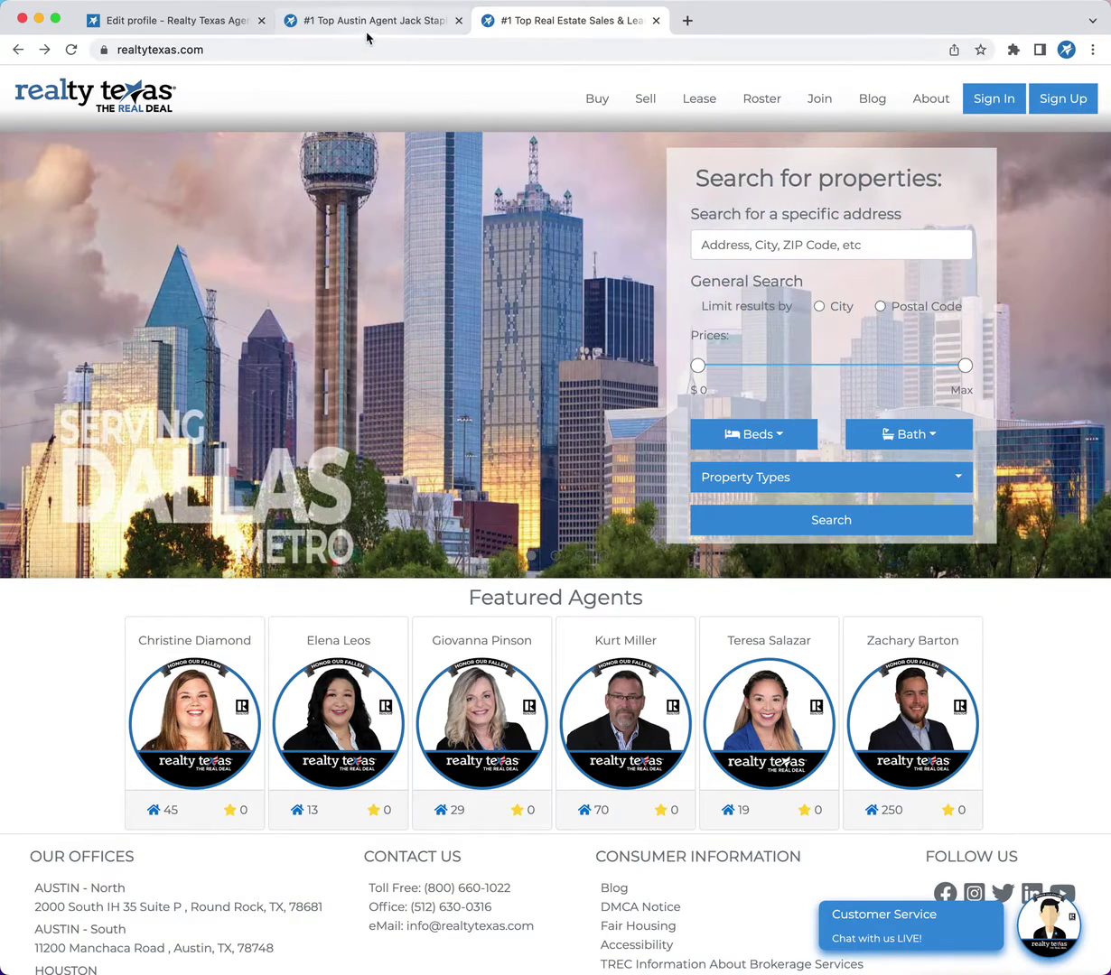
{"action": "left_click", "coordinate": [367, 22]}
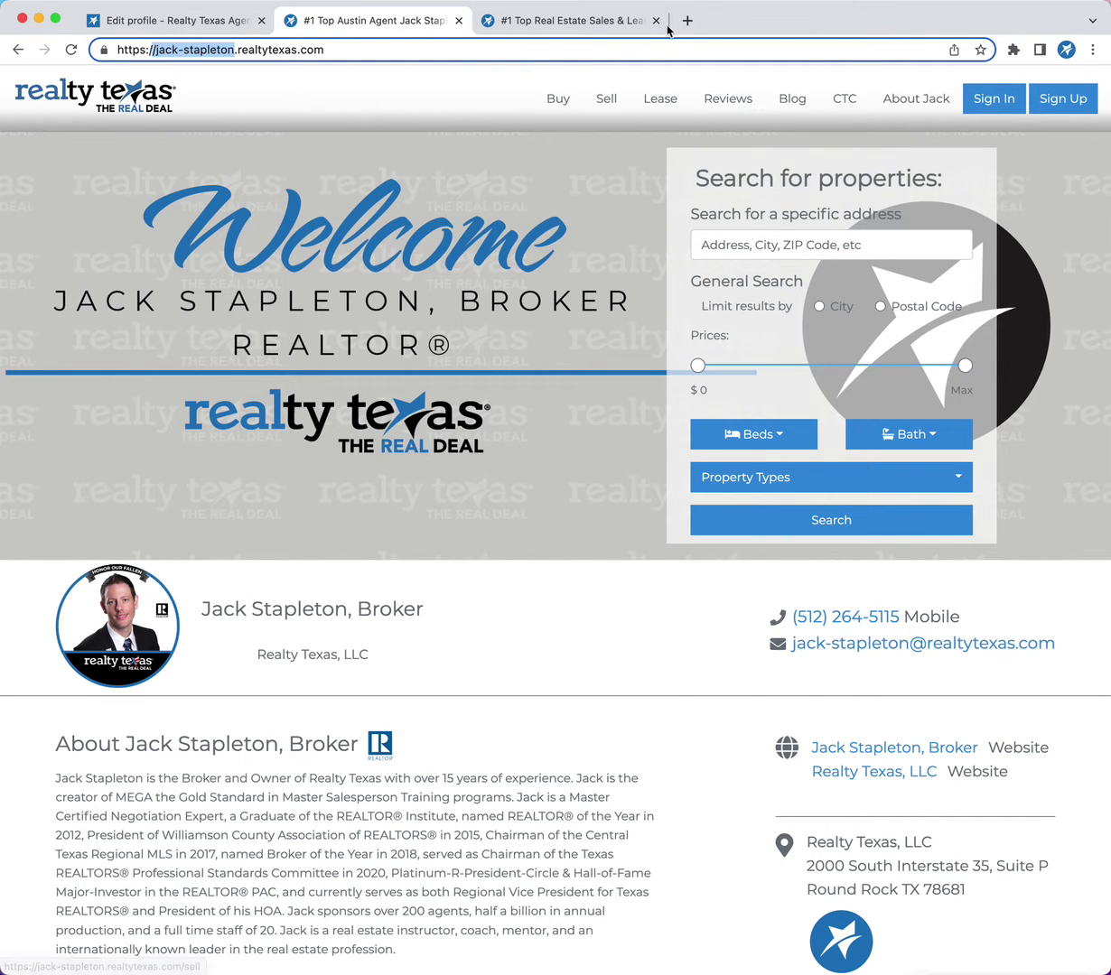
{"action": "left_click", "coordinate": [548, 18]}
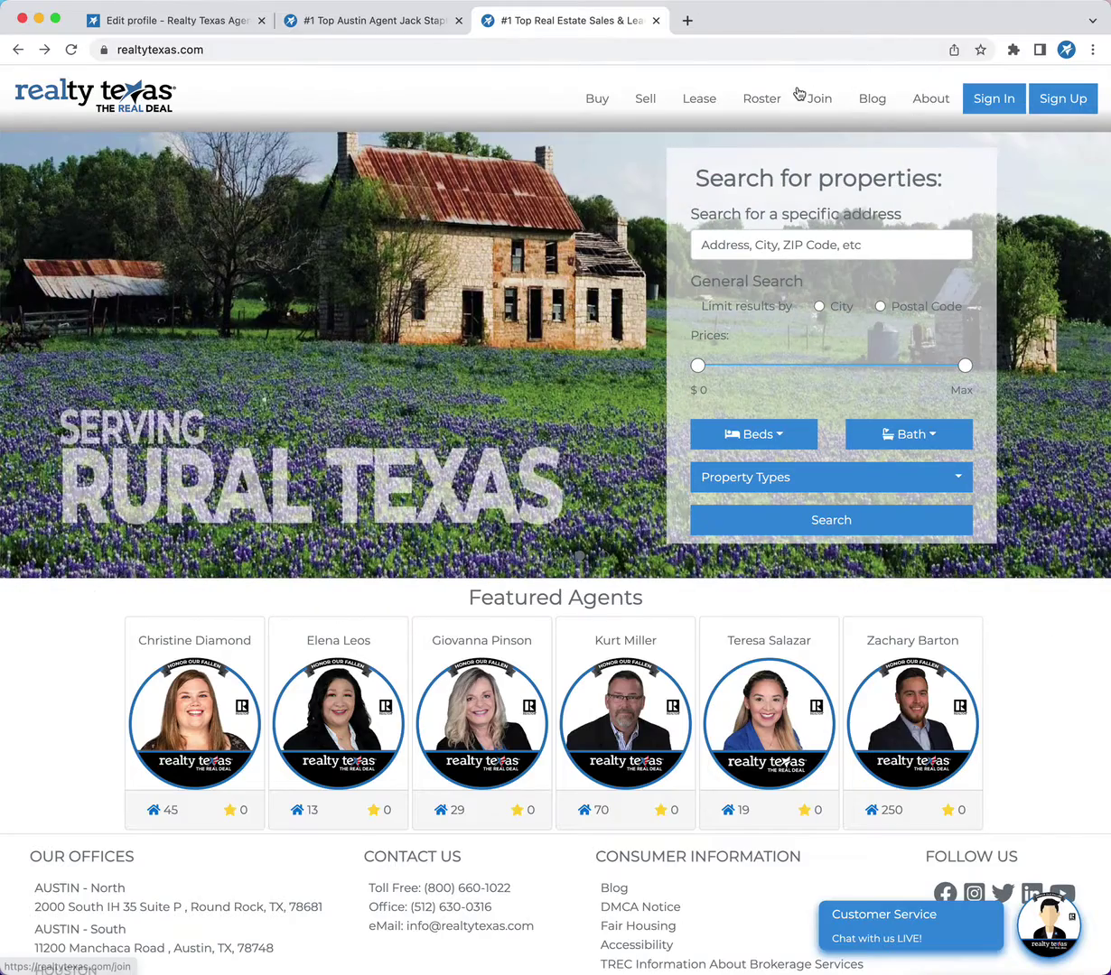
{"action": "left_click", "coordinate": [375, 25]}
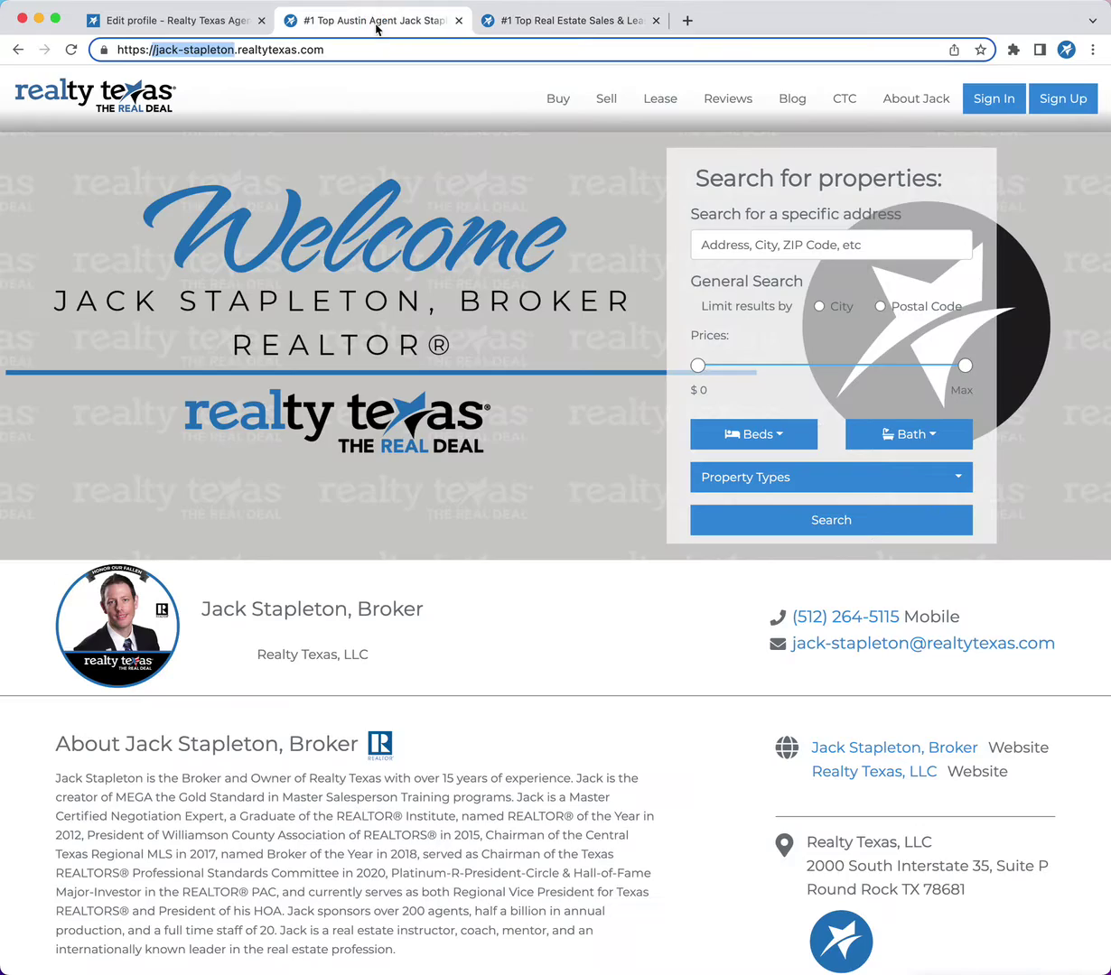
{"action": "left_click", "coordinate": [797, 106]}
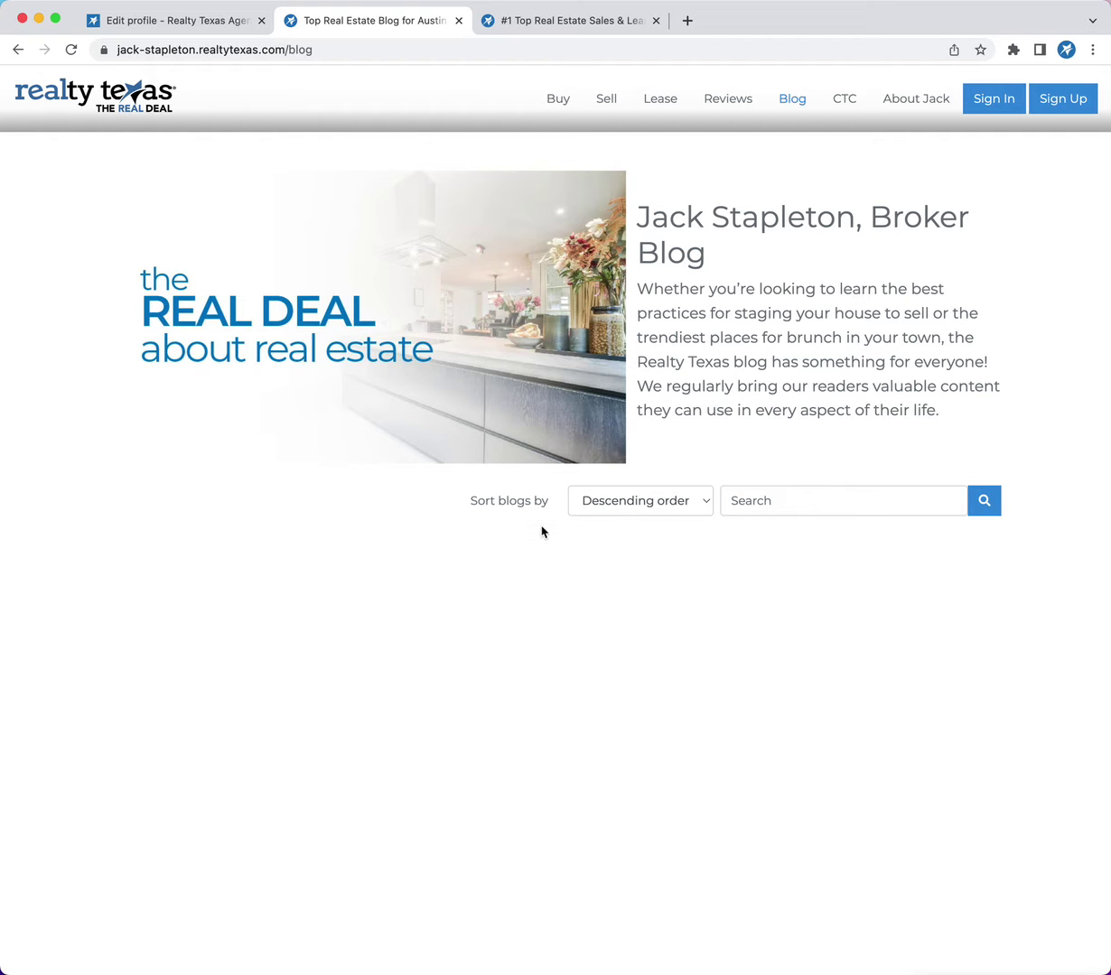
Step: Set the Austin market post to Active, save, and reload the agent's public blog to see it listed
{"action": "left_click", "coordinate": [120, 23]}
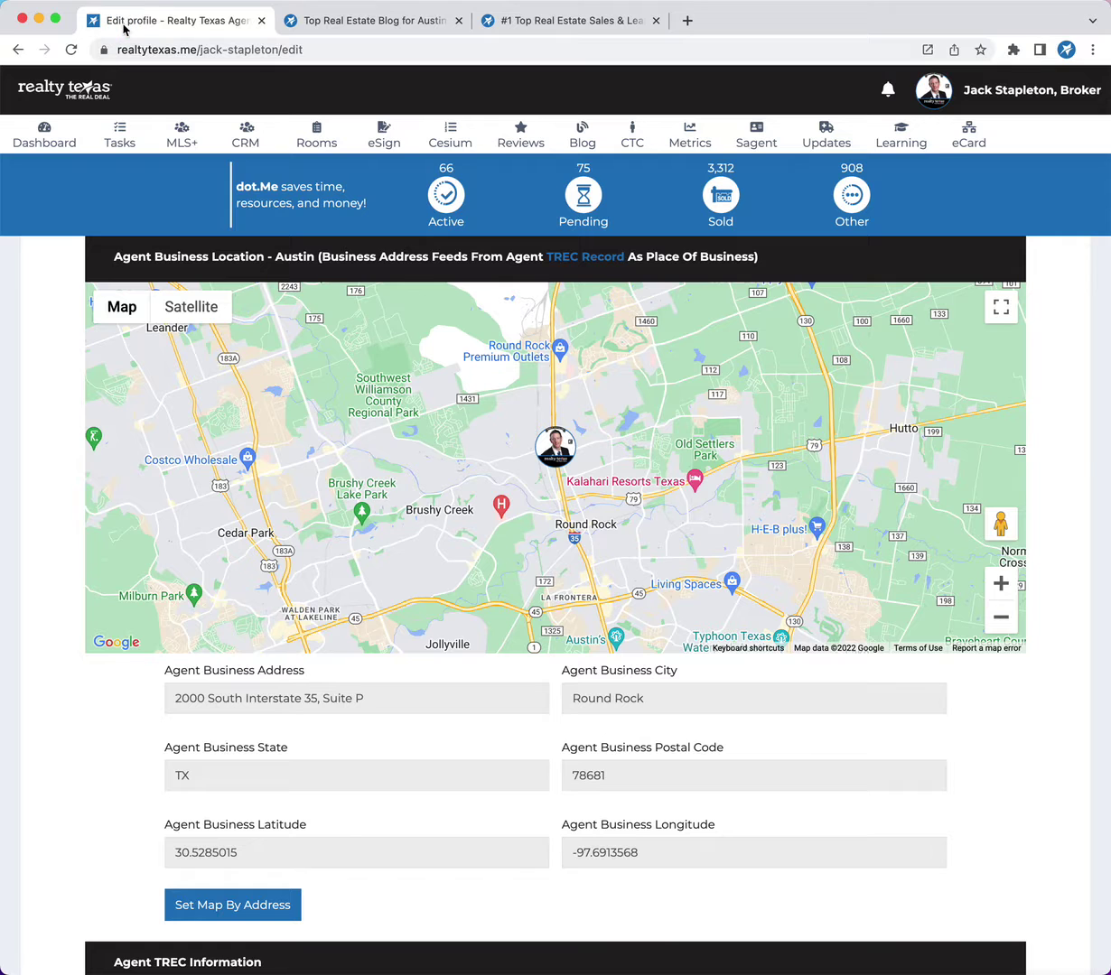
{"action": "left_click", "coordinate": [582, 134]}
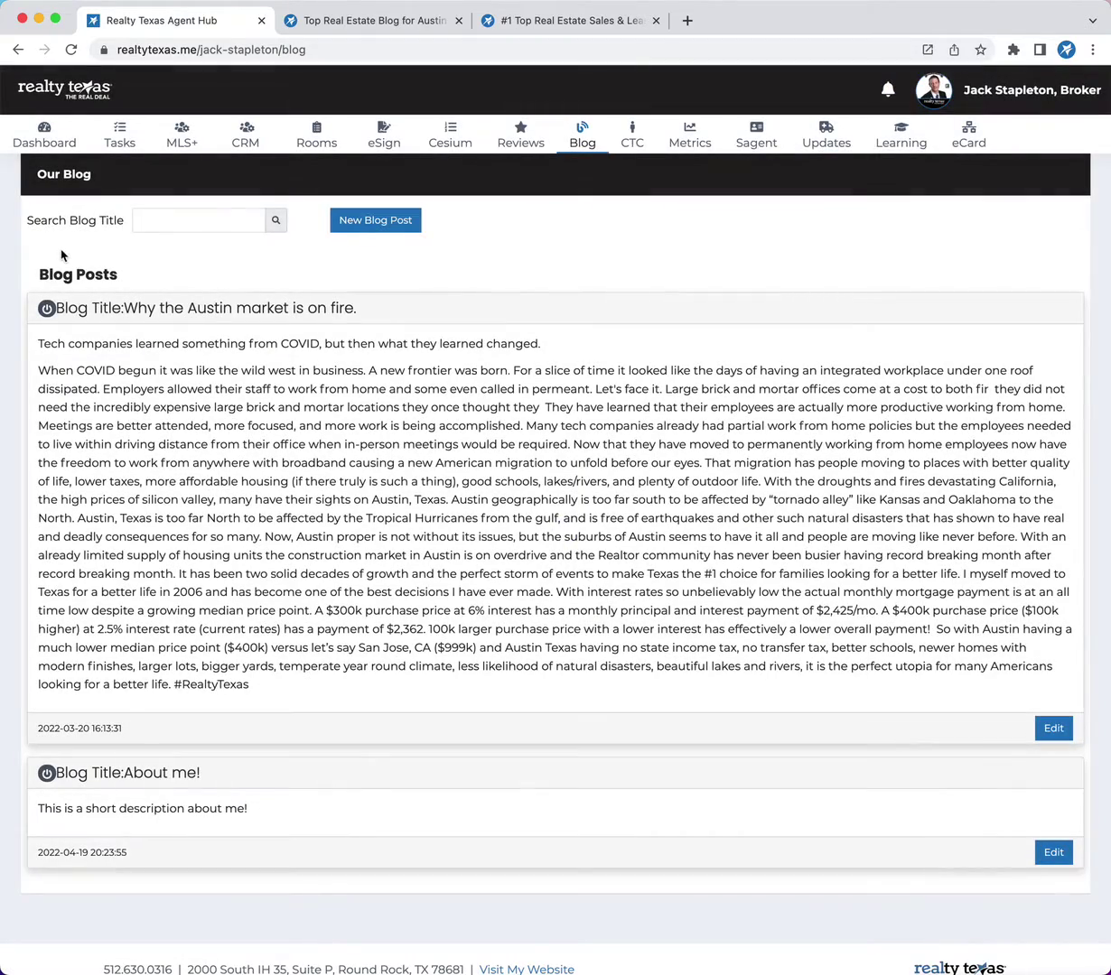
{"action": "left_click", "coordinate": [1053, 727]}
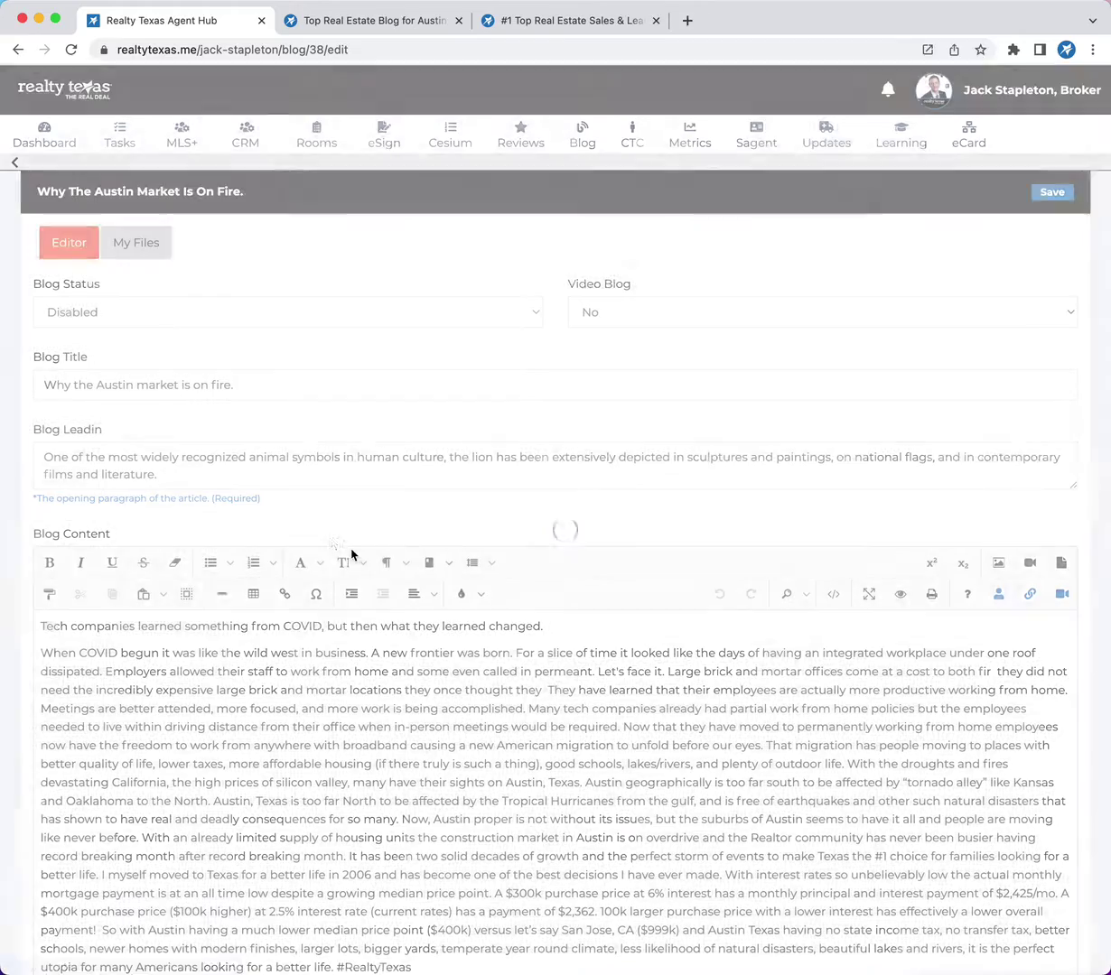
{"action": "left_click", "coordinate": [90, 312]}
{"action": "left_click", "coordinate": [79, 293]}
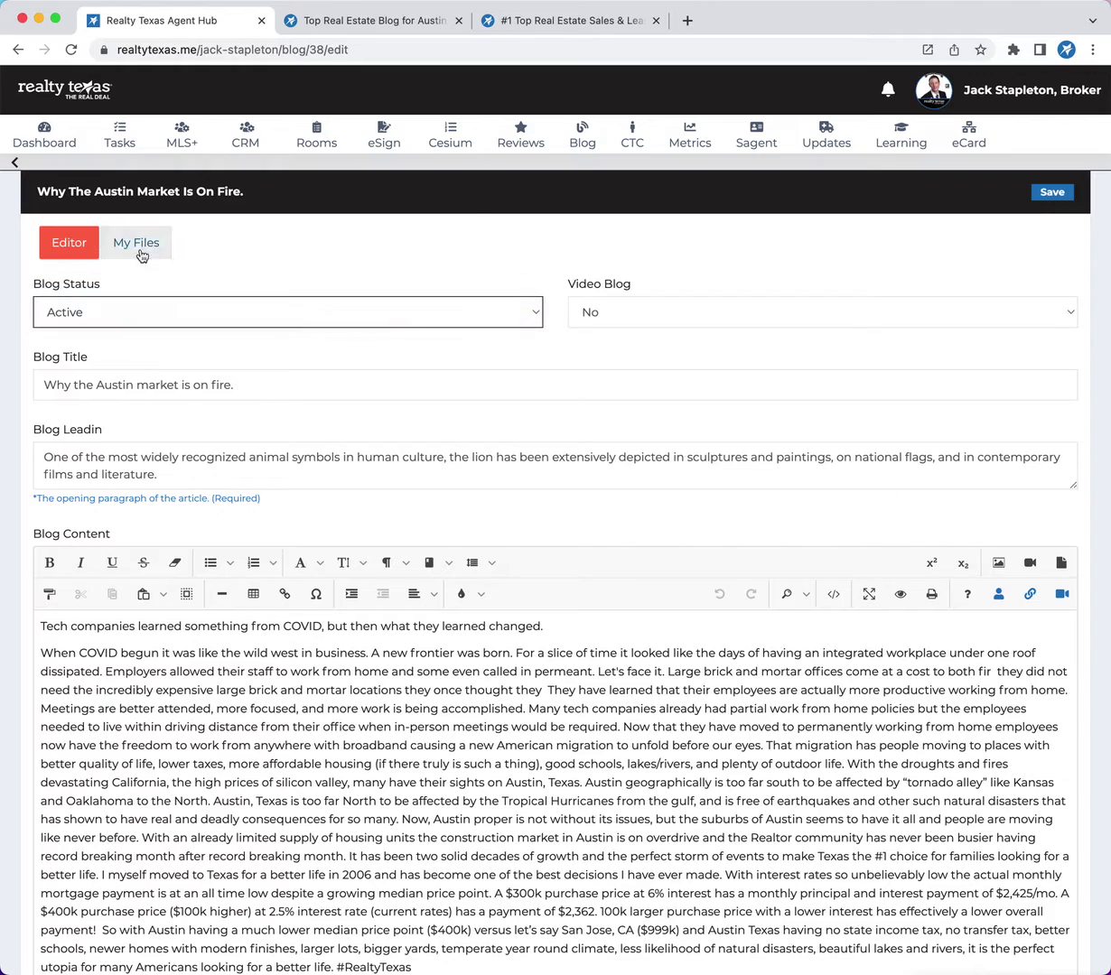
{"action": "left_click", "coordinate": [1053, 193]}
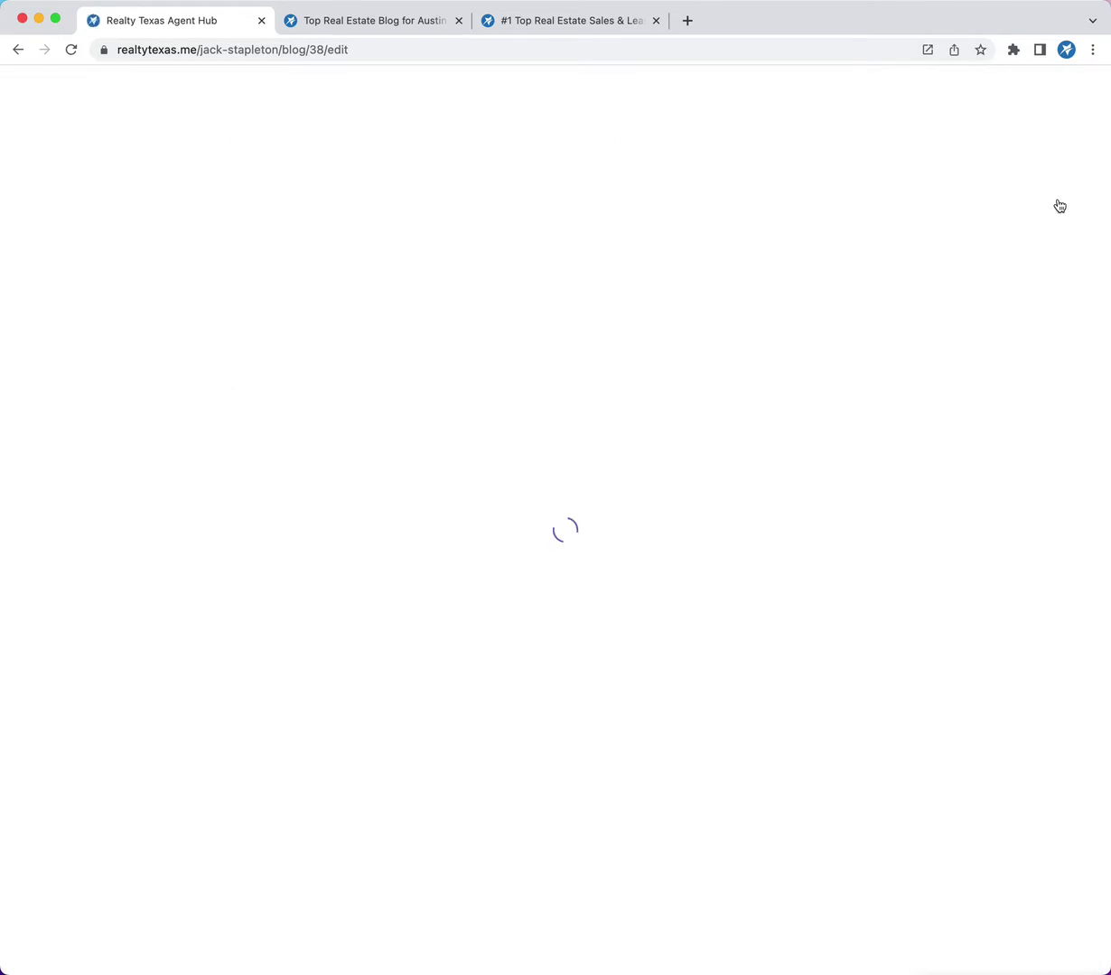
{"action": "left_click", "coordinate": [346, 18]}
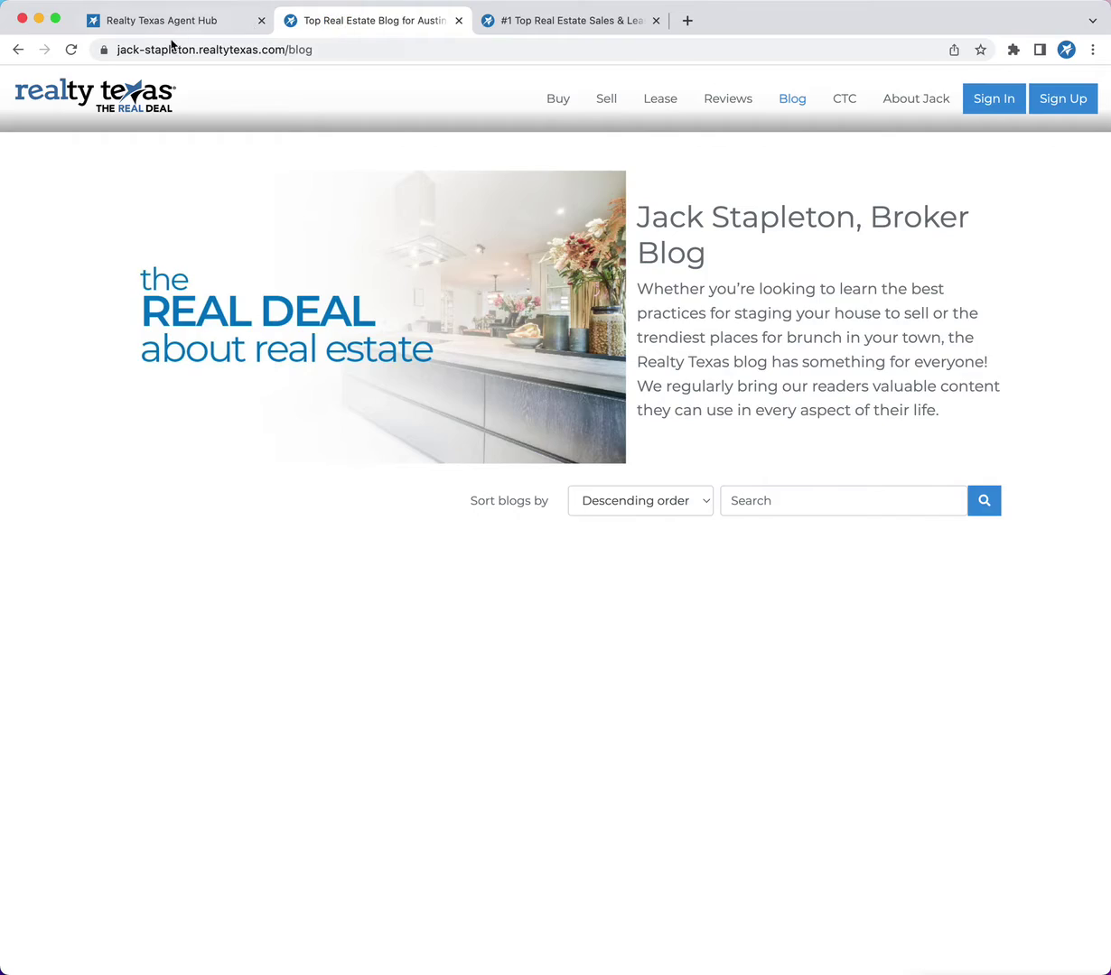
{"action": "left_click", "coordinate": [71, 48]}
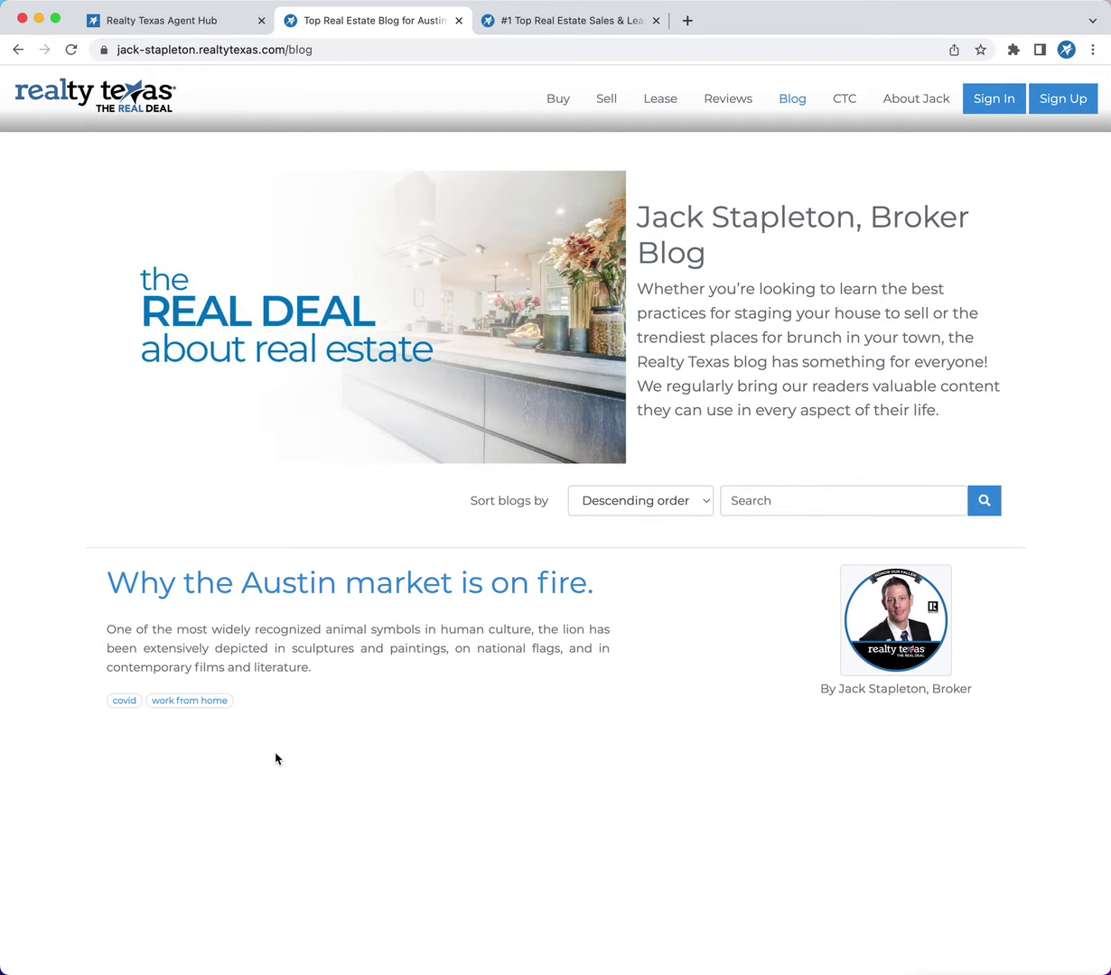
{"action": "left_click", "coordinate": [348, 54]}
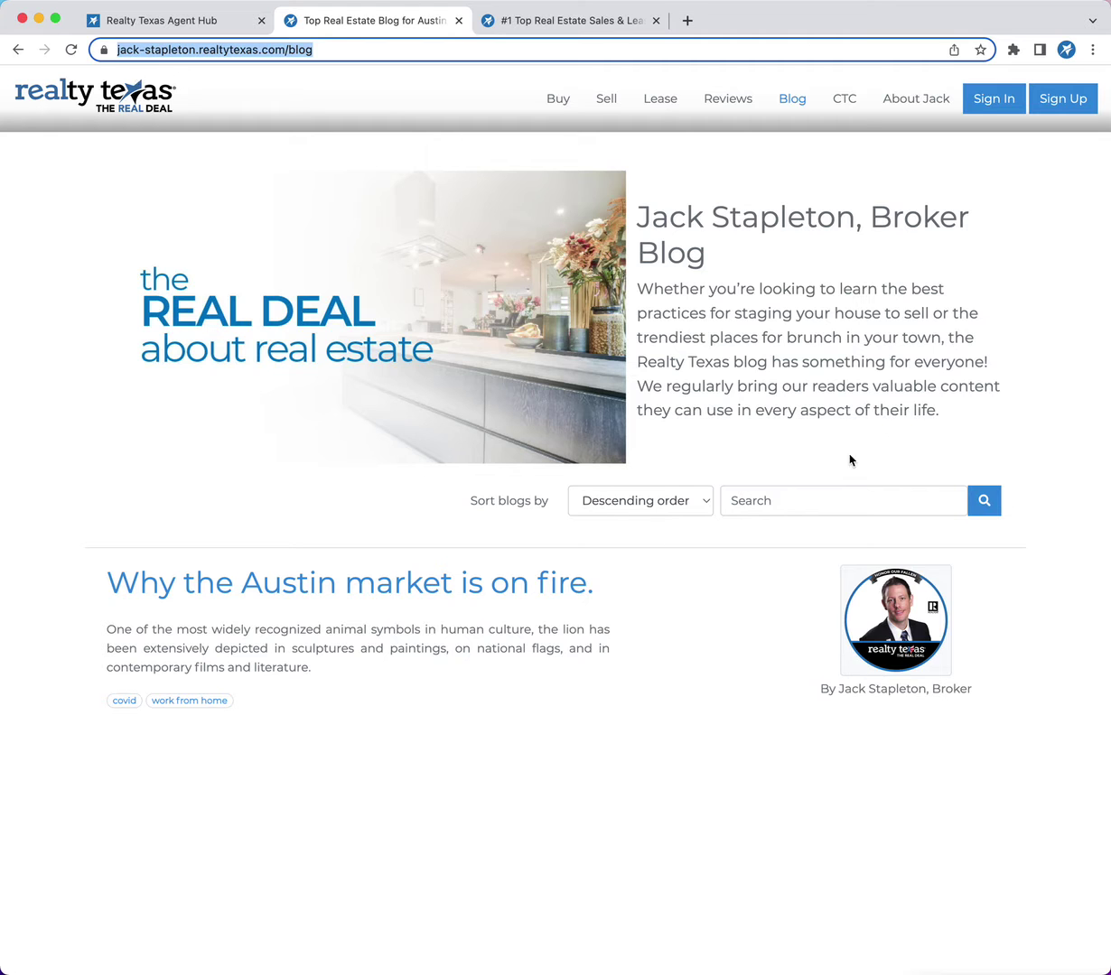
{"action": "left_click", "coordinate": [557, 99]}
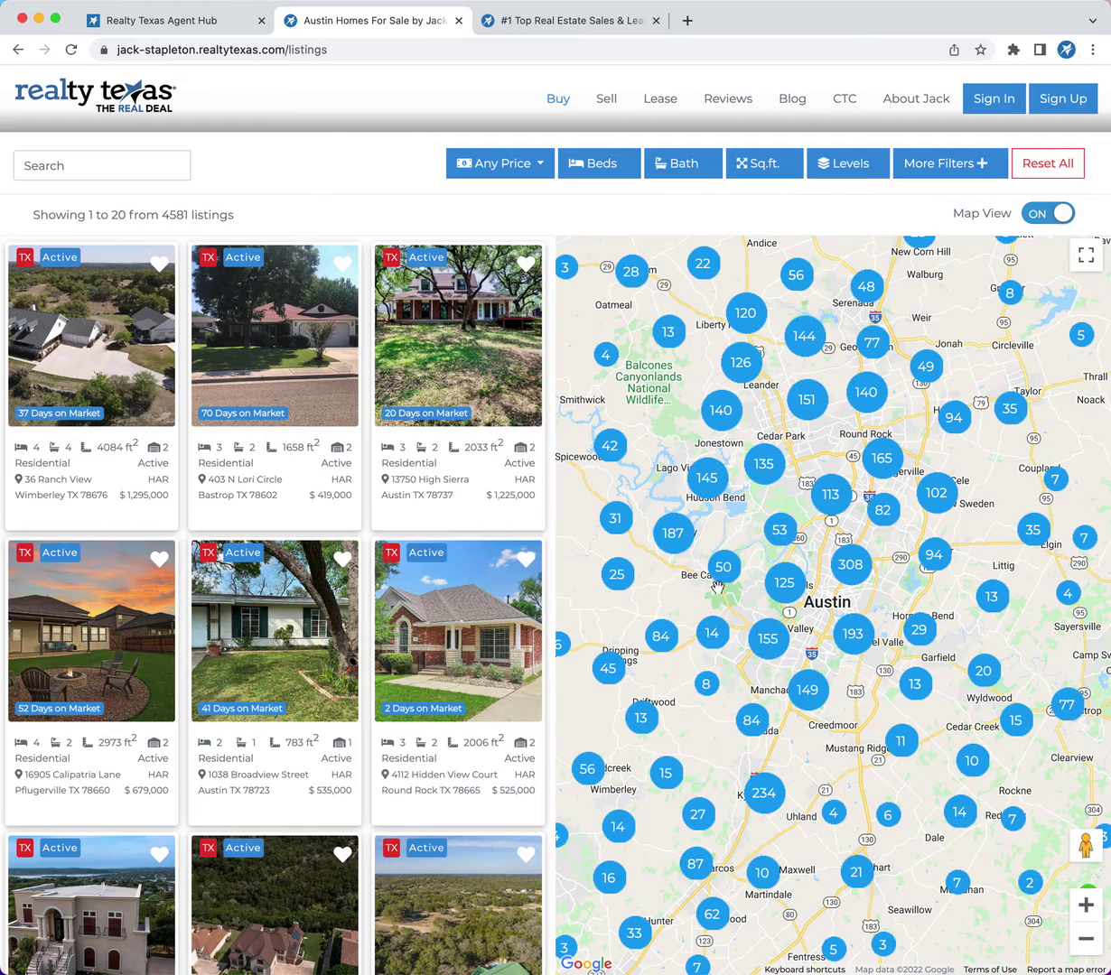
{"action": "scroll", "coordinate": [496, 492], "scroll_direction": "down", "scroll_amount": 8}
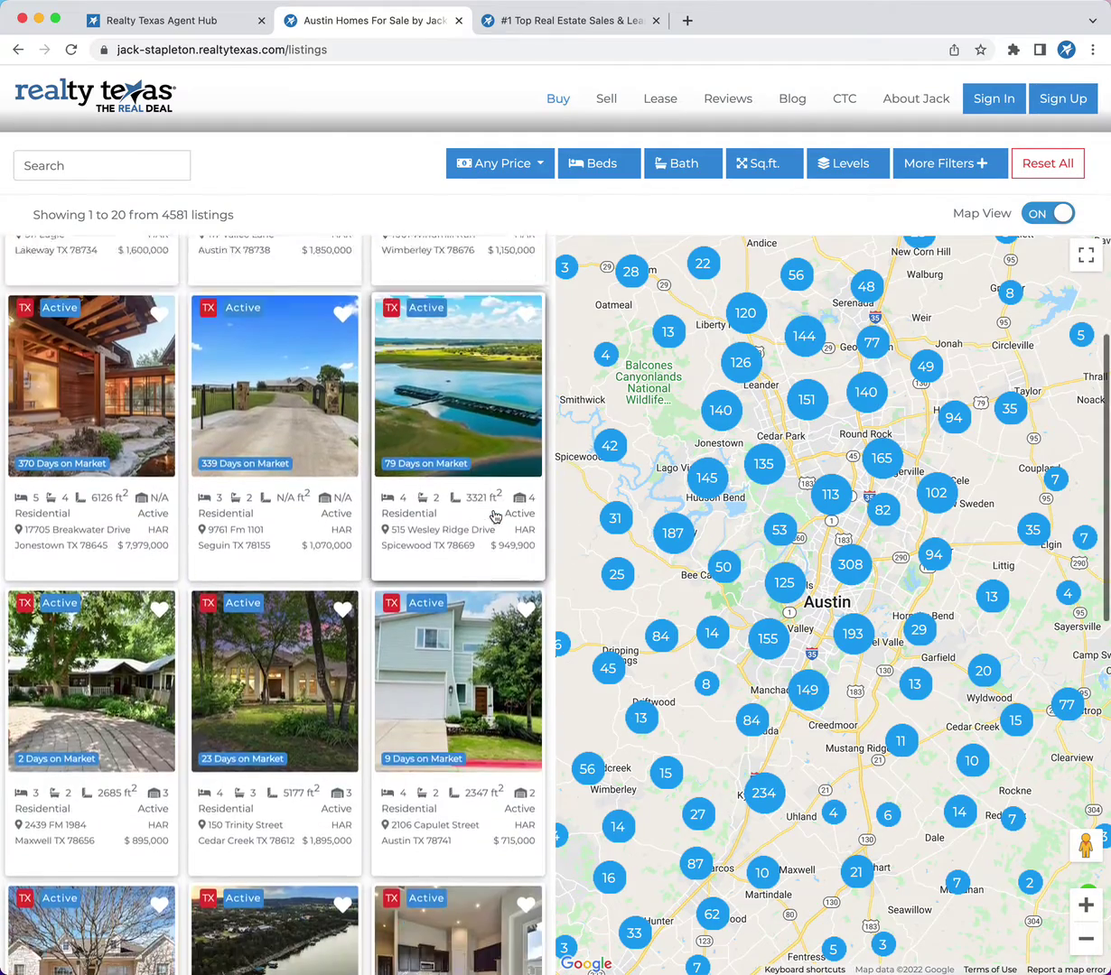
{"action": "scroll", "coordinate": [495, 505], "scroll_direction": "up", "scroll_amount": 5}
{"action": "left_click", "coordinate": [551, 161]}
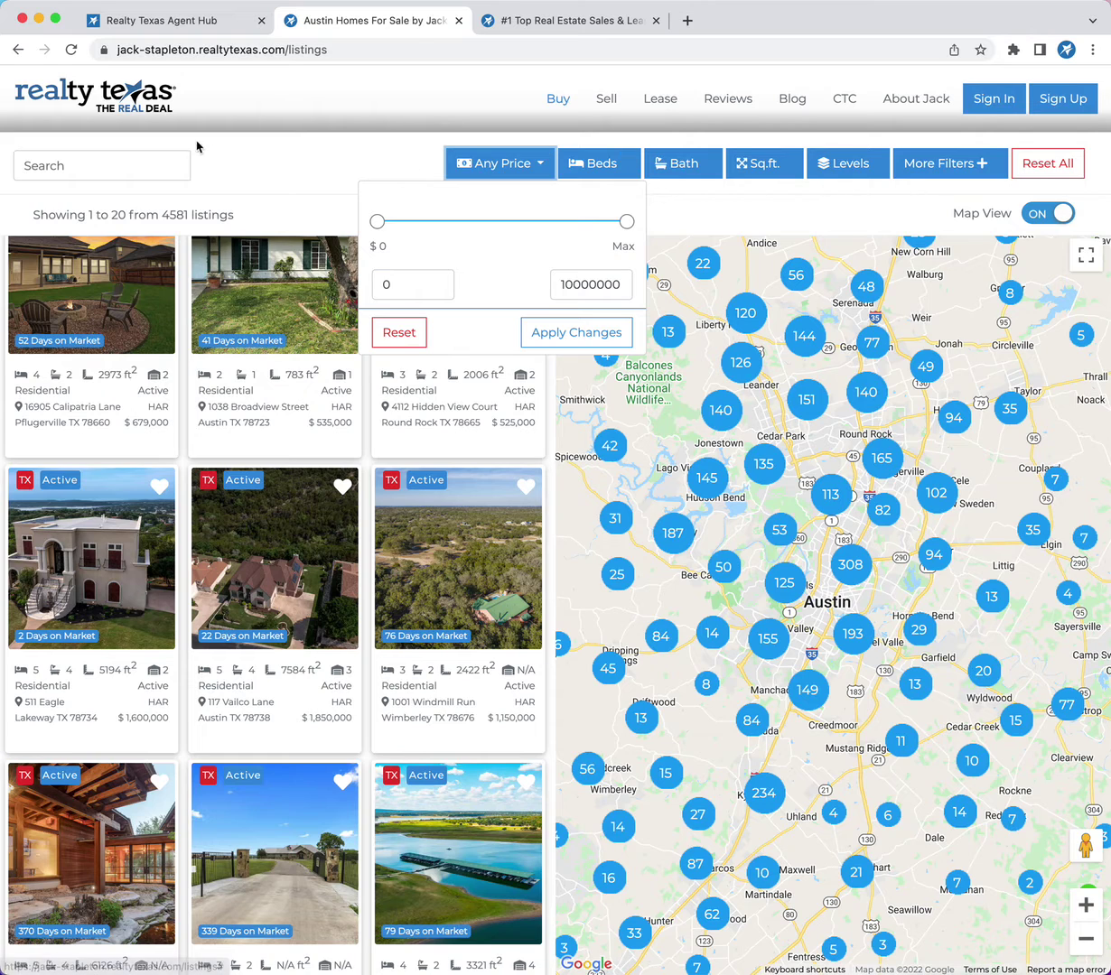
{"action": "left_click", "coordinate": [311, 167]}
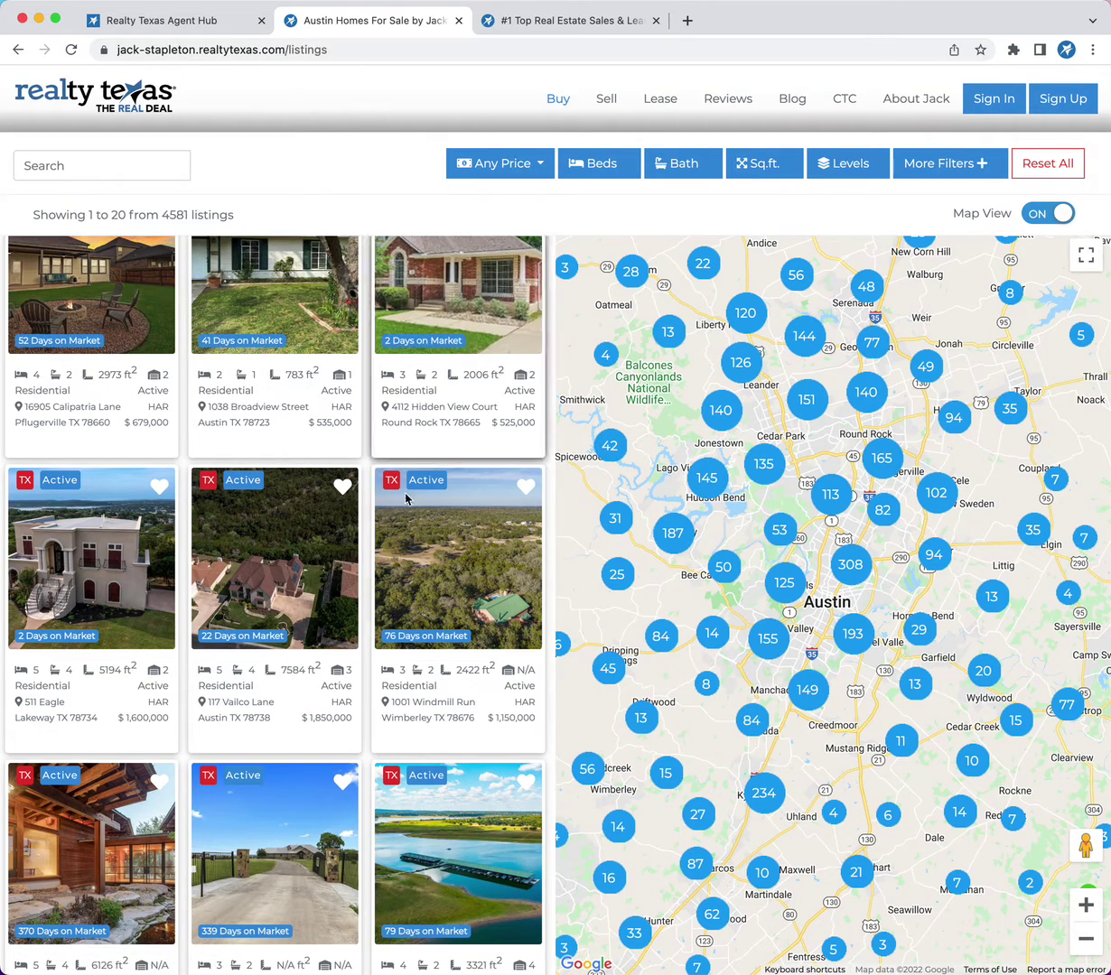
{"action": "scroll", "coordinate": [451, 538], "scroll_direction": "down", "scroll_amount": 3}
{"action": "scroll", "coordinate": [451, 538], "scroll_direction": "up", "scroll_amount": 7}
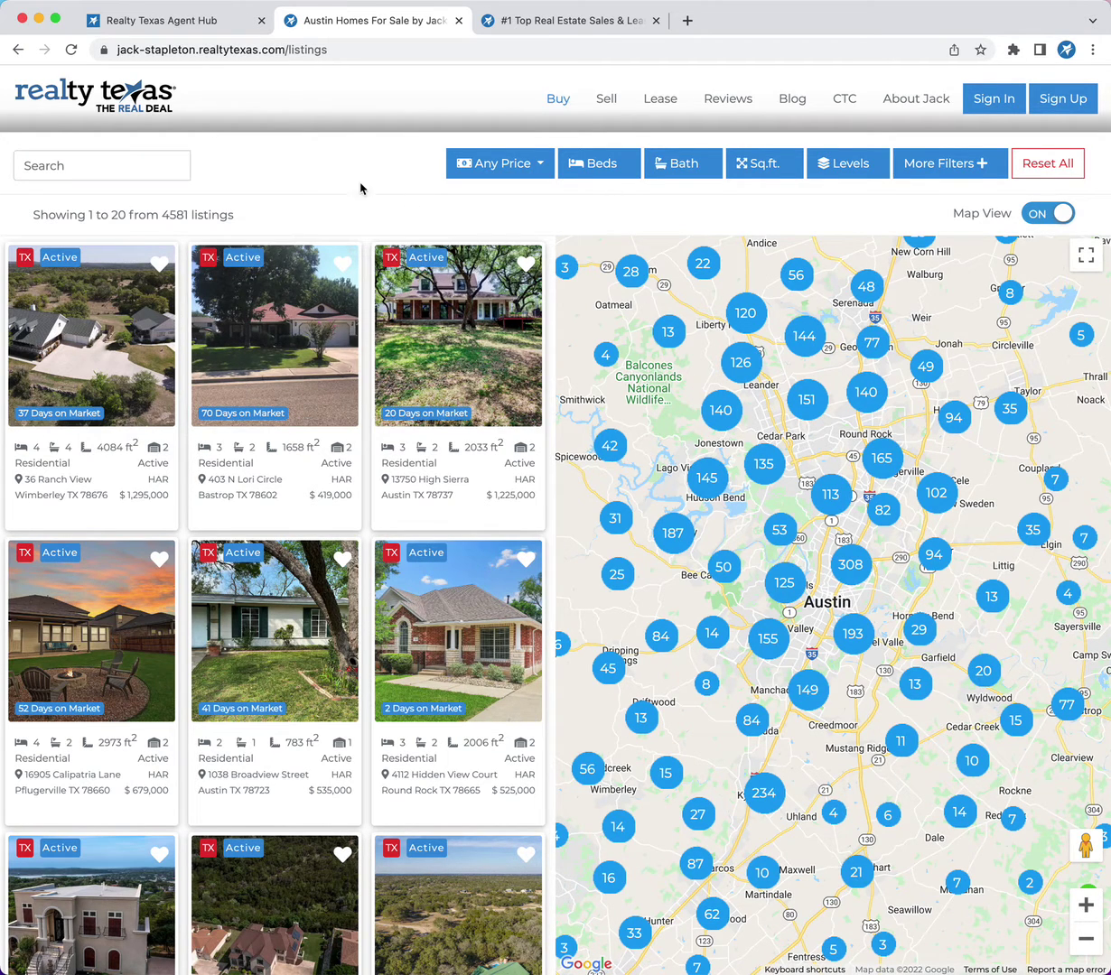
{"action": "left_click", "coordinate": [794, 103]}
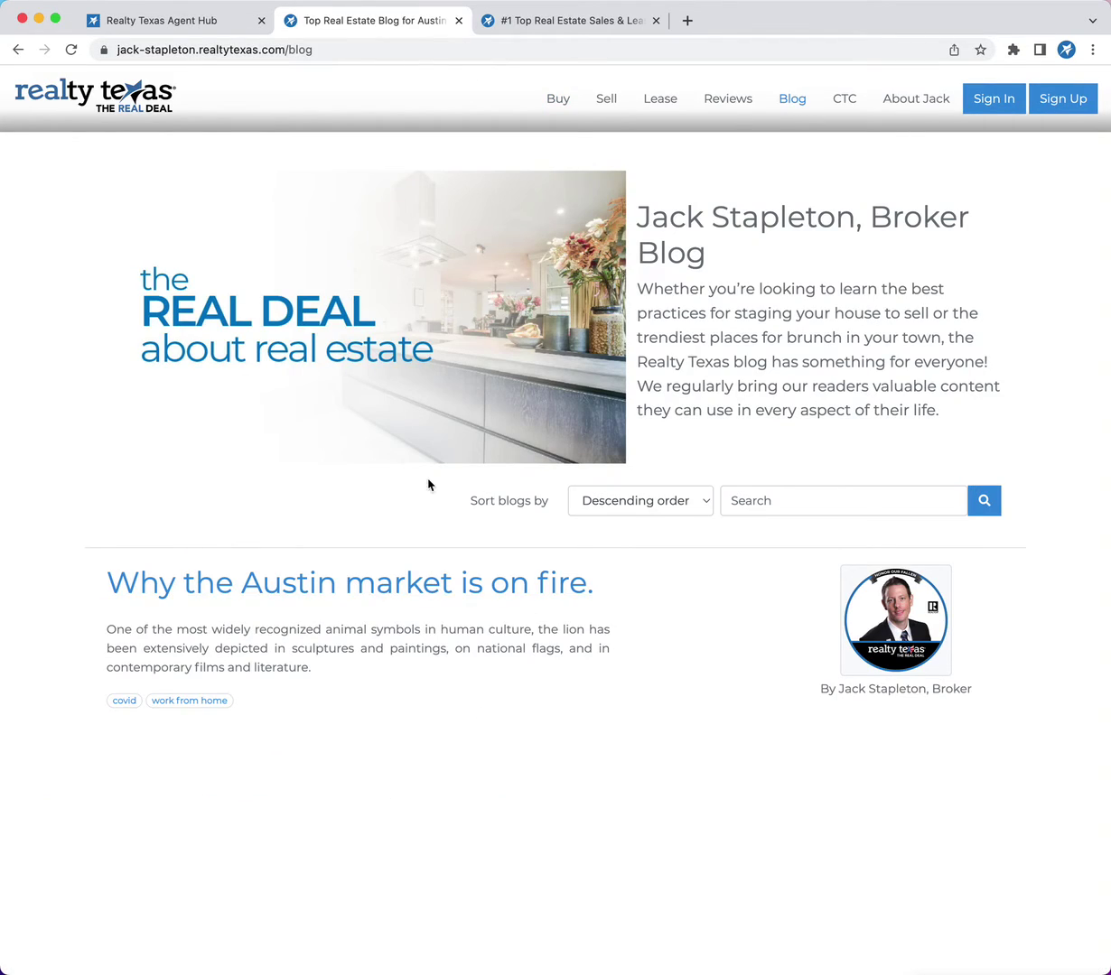
Step: Open Blog on realtytexas.com and scroll through the company-wide post list
{"action": "left_click", "coordinate": [574, 31]}
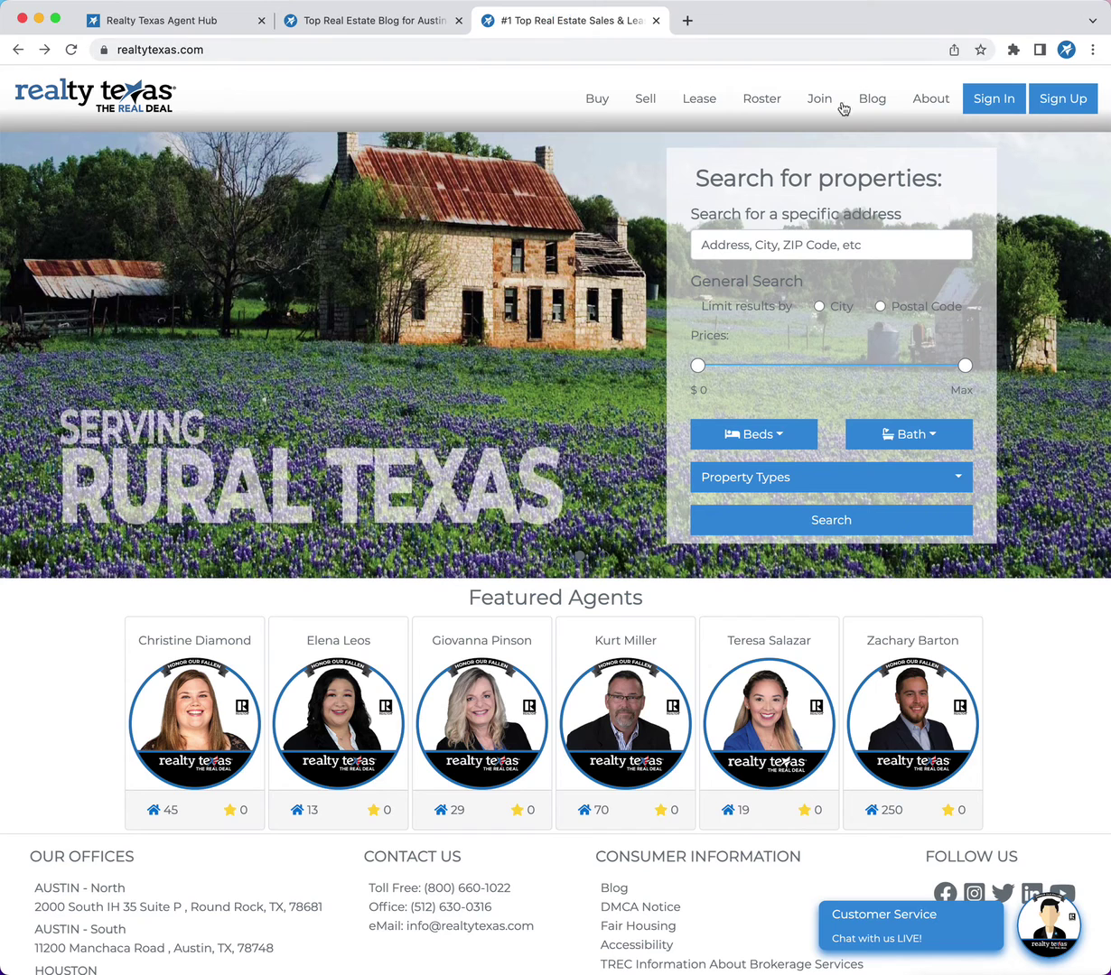
{"action": "left_click", "coordinate": [873, 102]}
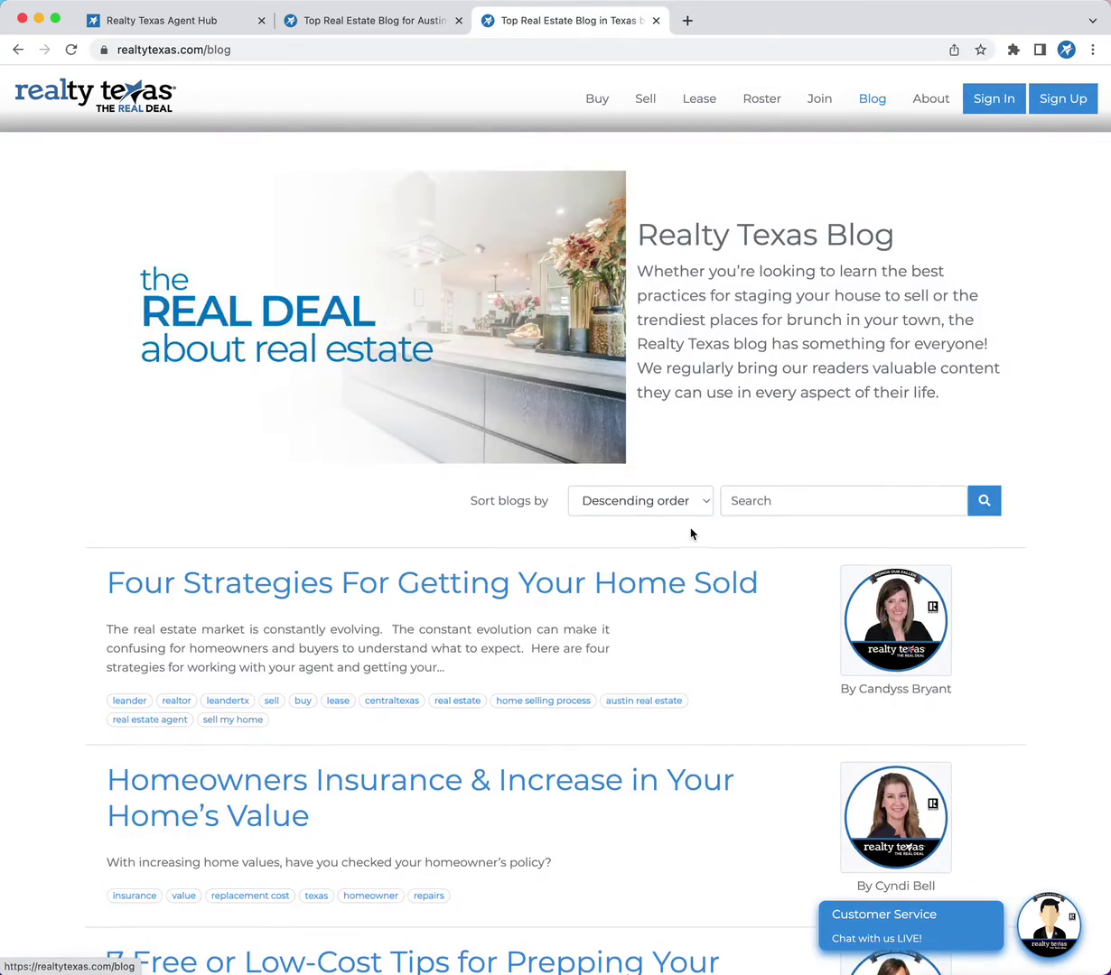
{"action": "scroll", "coordinate": [691, 533], "scroll_direction": "down", "scroll_amount": 10}
{"action": "scroll", "coordinate": [691, 534], "scroll_direction": "down", "scroll_amount": 5}
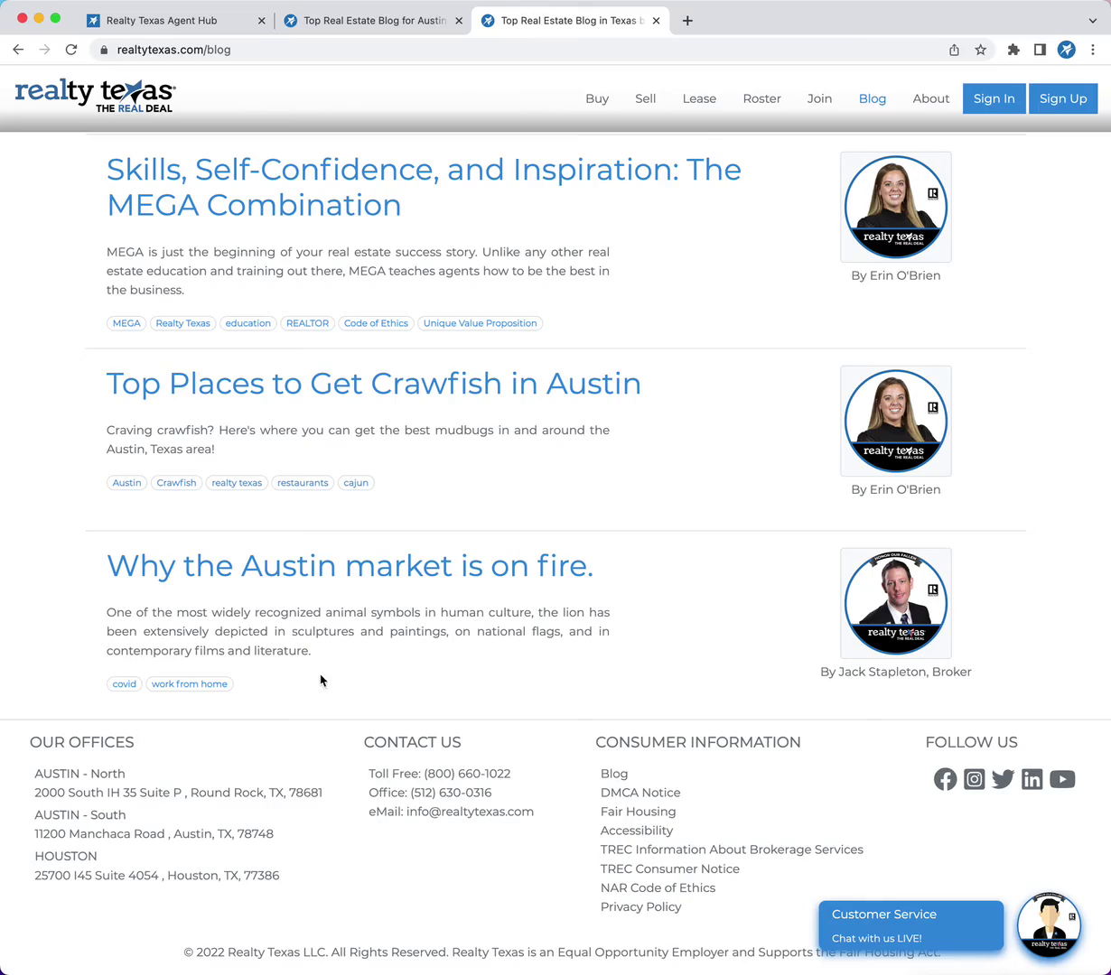
{"action": "scroll", "coordinate": [721, 543], "scroll_direction": "up", "scroll_amount": 3}
{"action": "scroll", "coordinate": [719, 542], "scroll_direction": "up", "scroll_amount": 20}
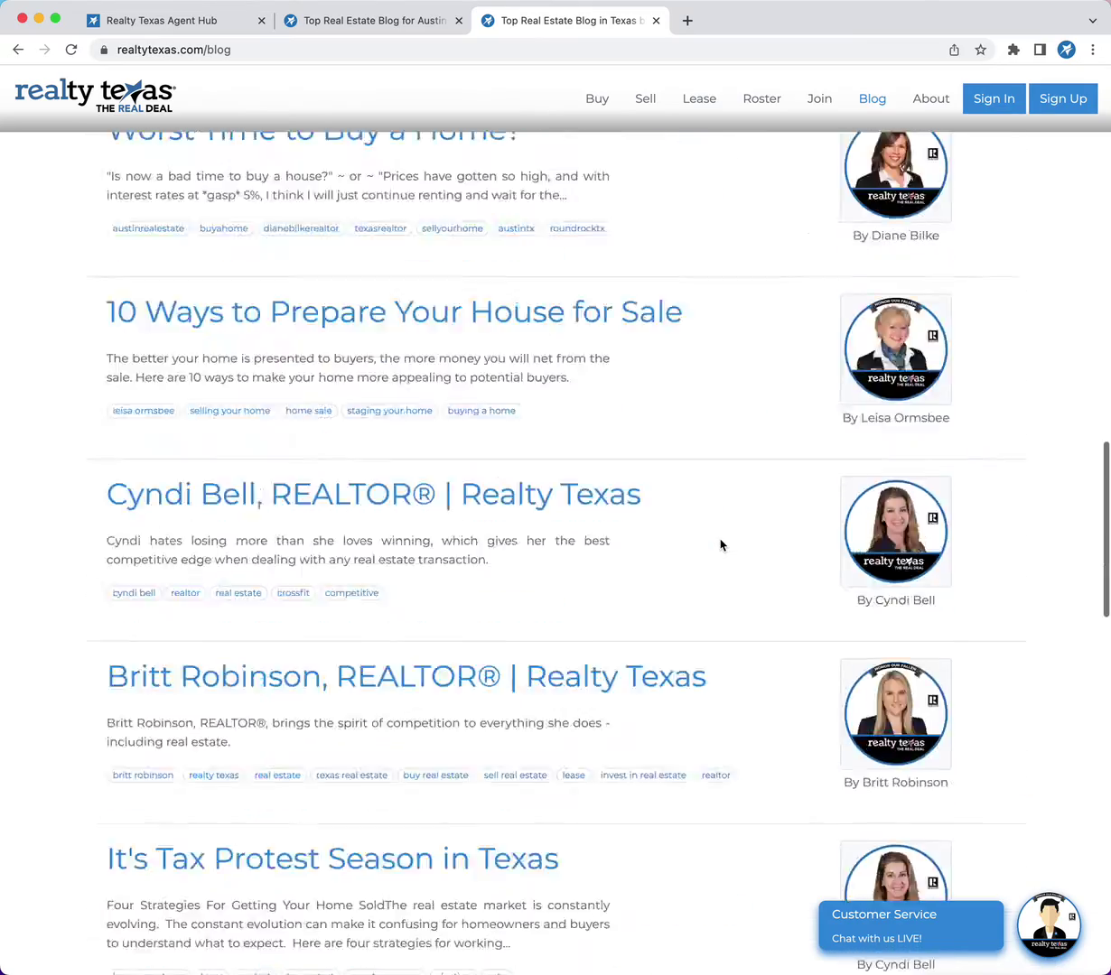
{"action": "scroll", "coordinate": [302, 532], "scroll_direction": "up", "scroll_amount": 10}
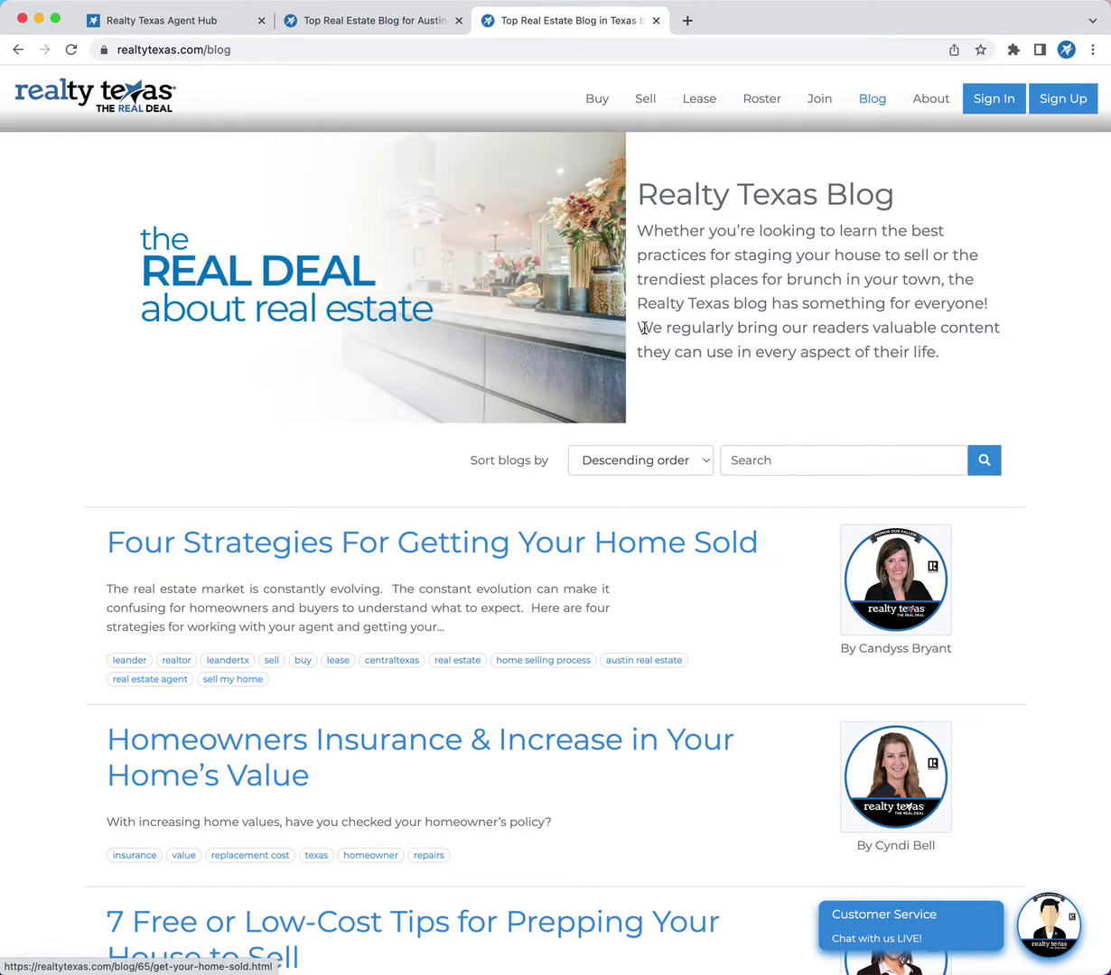
Step: Reload and scroll the company blog, reload the agent's blog, then return to the Austin post editor
{"action": "left_click", "coordinate": [863, 102]}
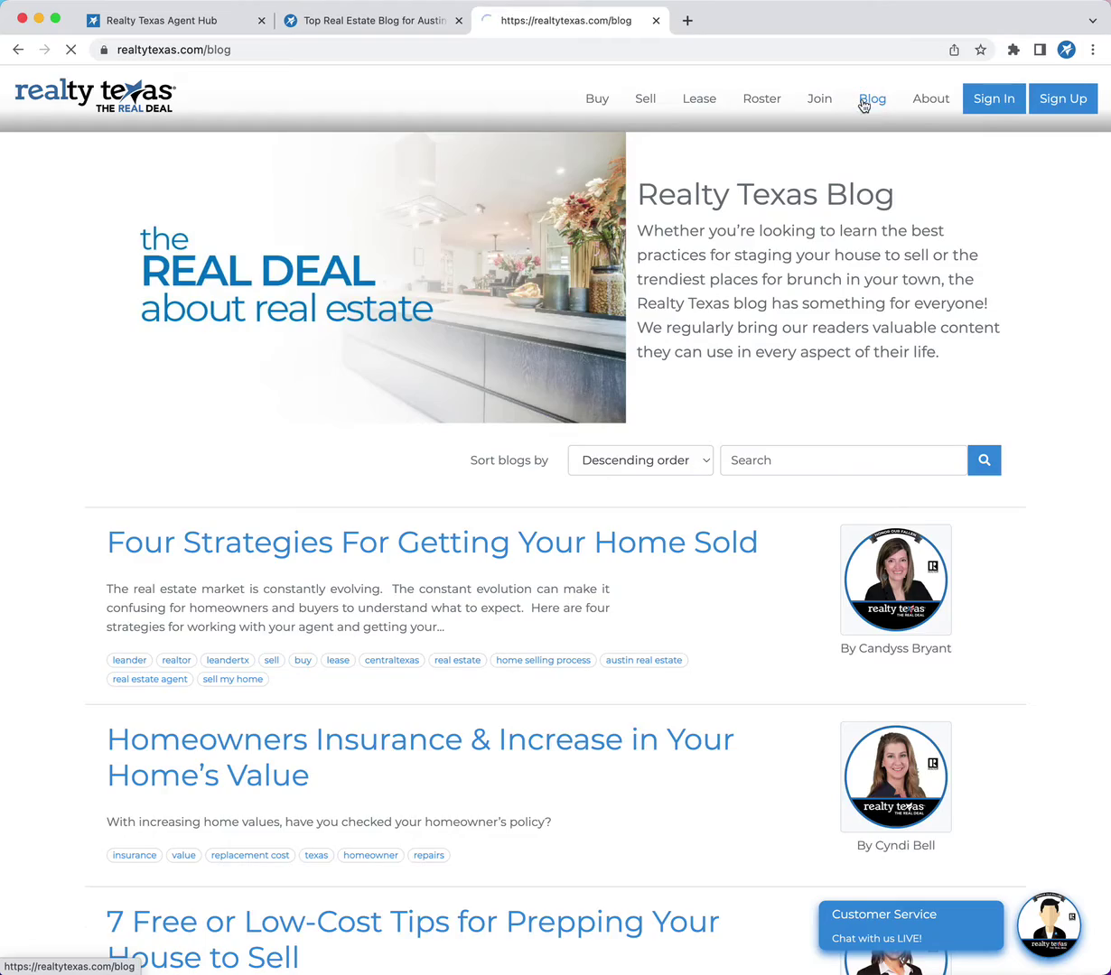
{"action": "scroll", "coordinate": [588, 632], "scroll_direction": "down", "scroll_amount": 7}
{"action": "scroll", "coordinate": [590, 640], "scroll_direction": "down", "scroll_amount": 15}
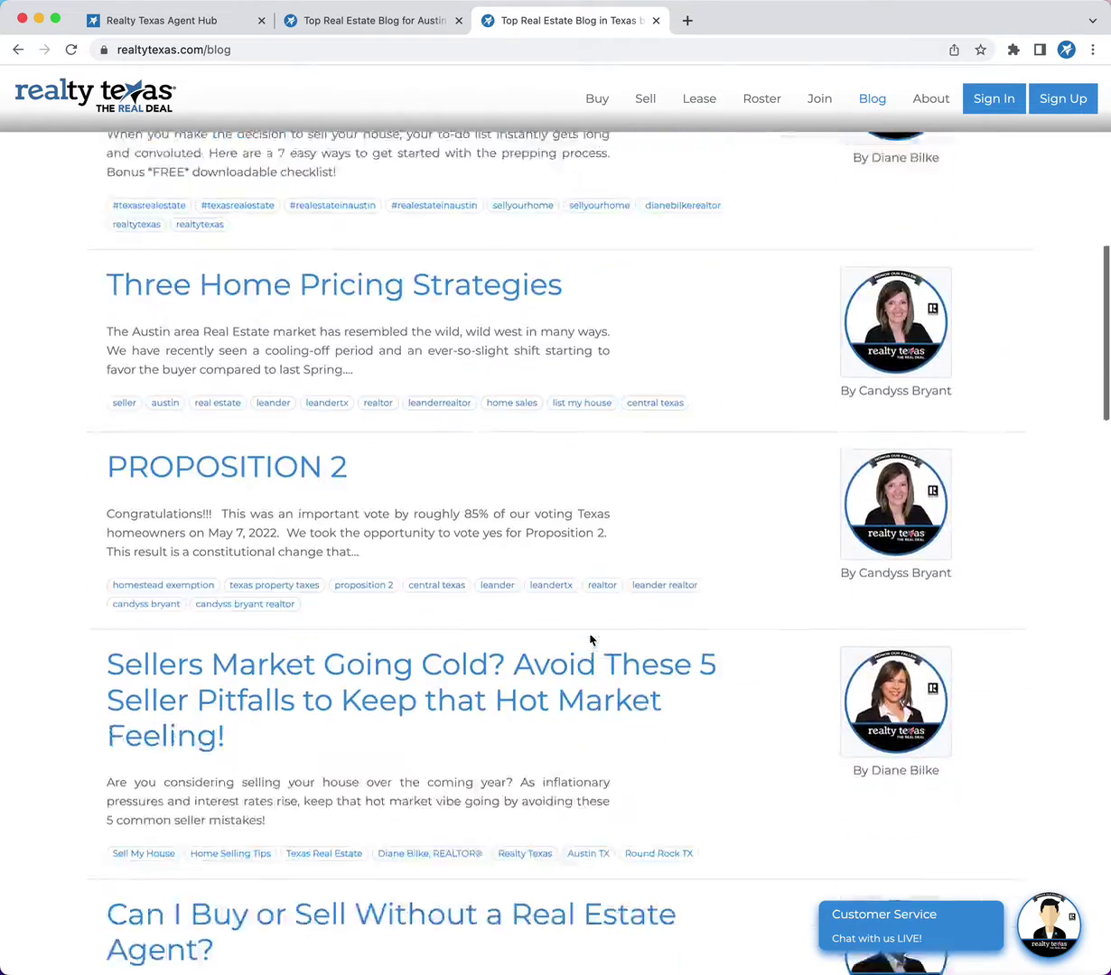
{"action": "scroll", "coordinate": [590, 637], "scroll_direction": "down", "scroll_amount": 10}
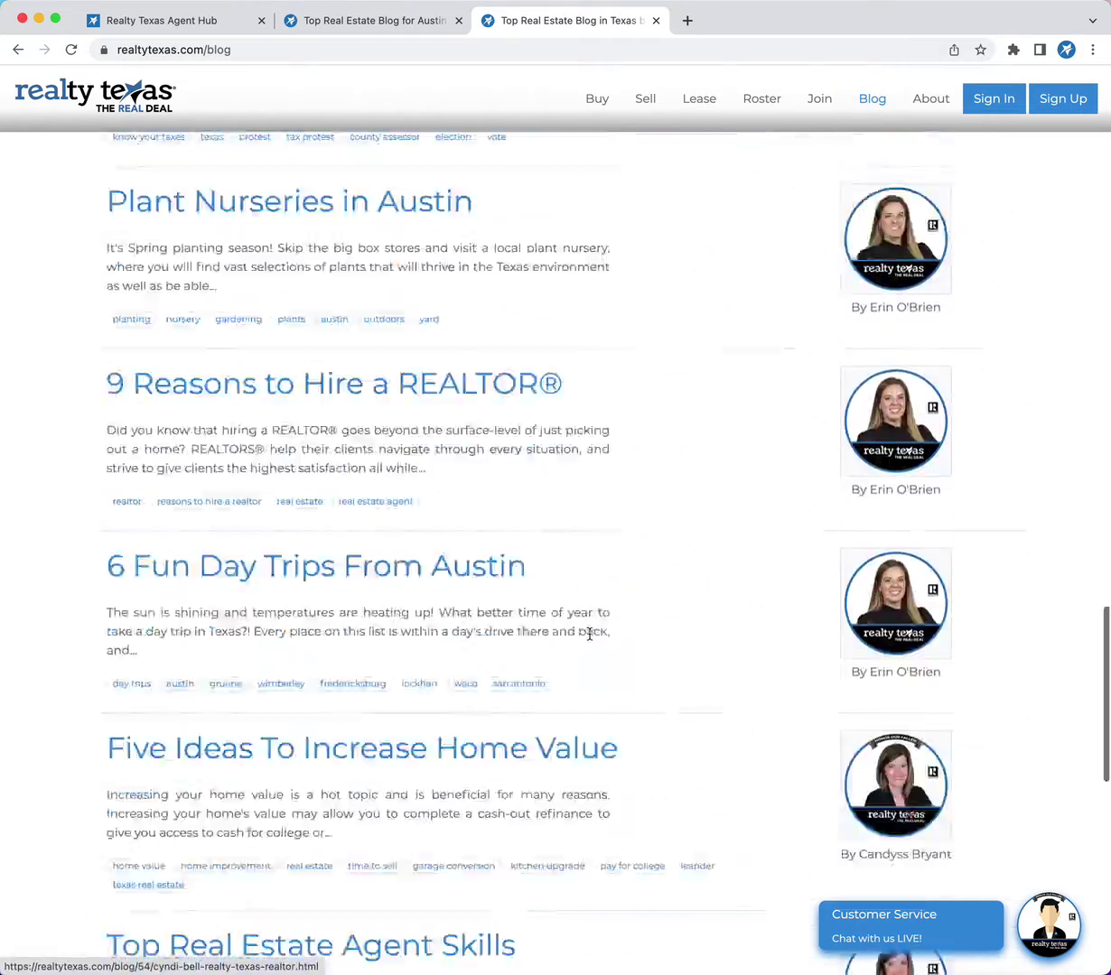
{"action": "scroll", "coordinate": [589, 639], "scroll_direction": "up", "scroll_amount": 20}
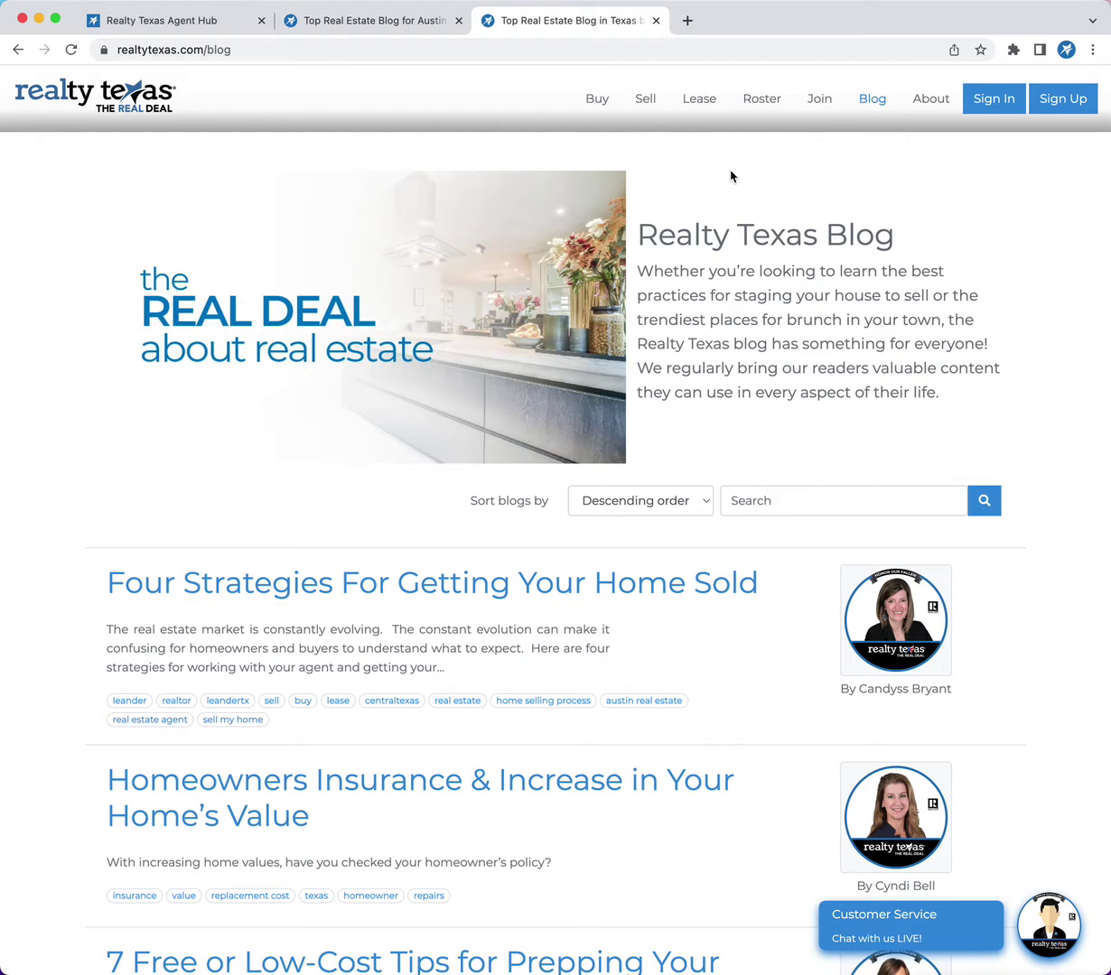
{"action": "left_click", "coordinate": [336, 25]}
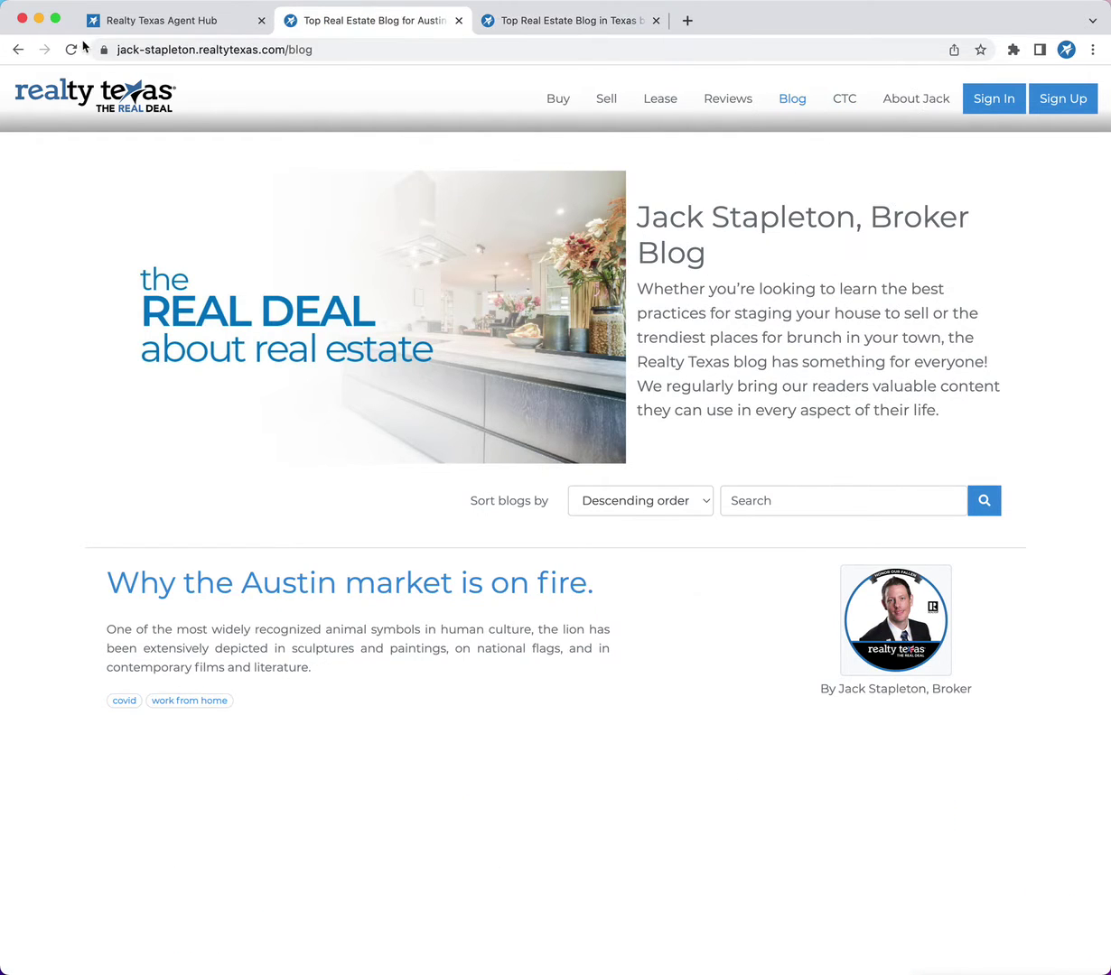
{"action": "left_click", "coordinate": [792, 99]}
{"action": "left_click", "coordinate": [570, 24]}
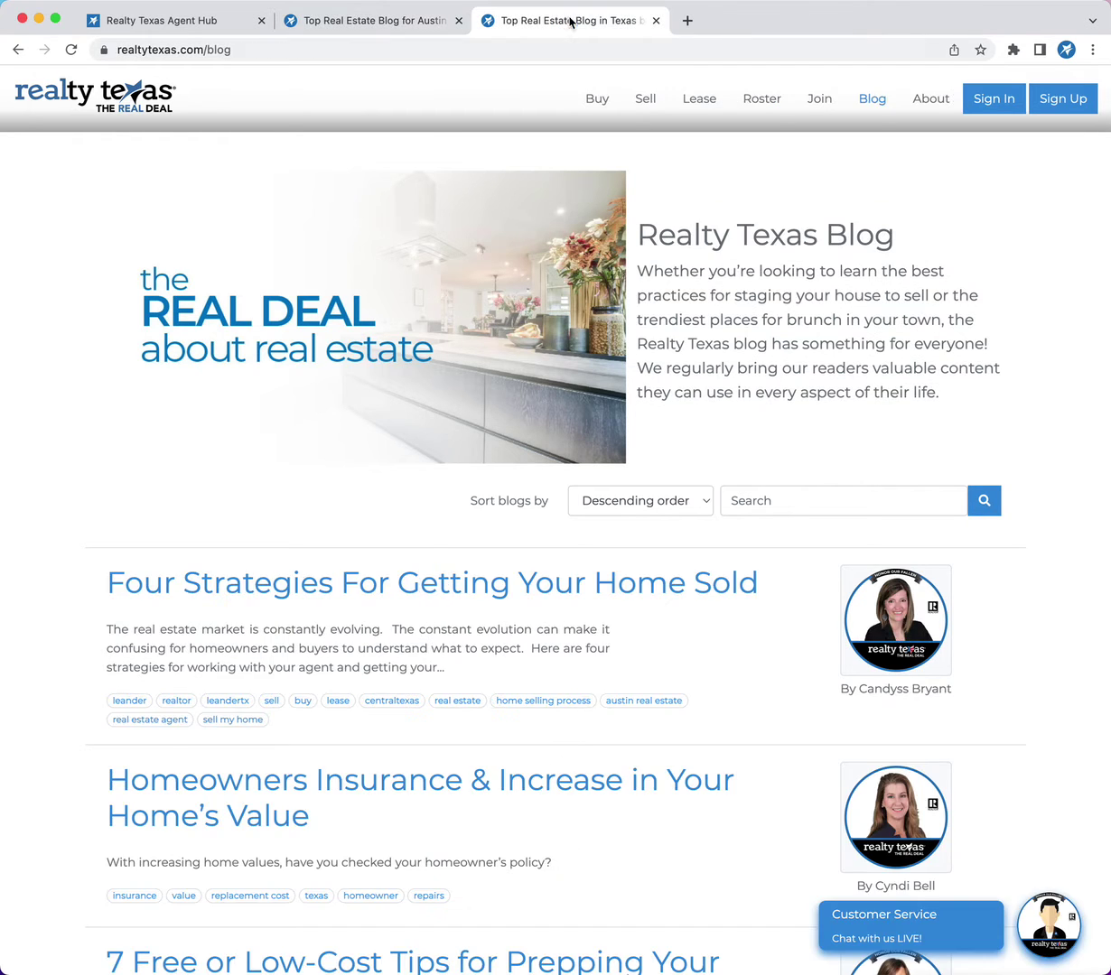
{"action": "left_click", "coordinate": [170, 27]}
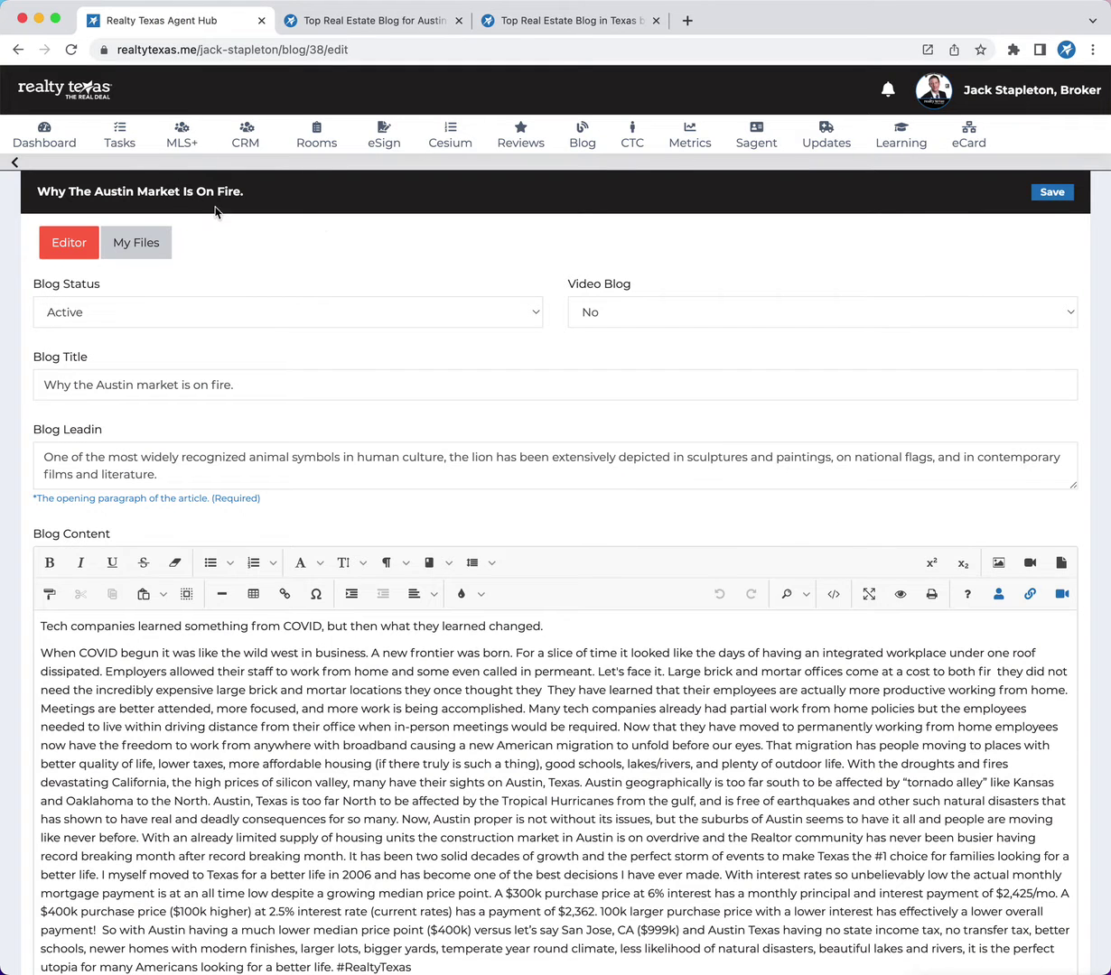
Step: Start a new blog post and type 'First Time Homebuyers' as its title
{"action": "left_click", "coordinate": [15, 162]}
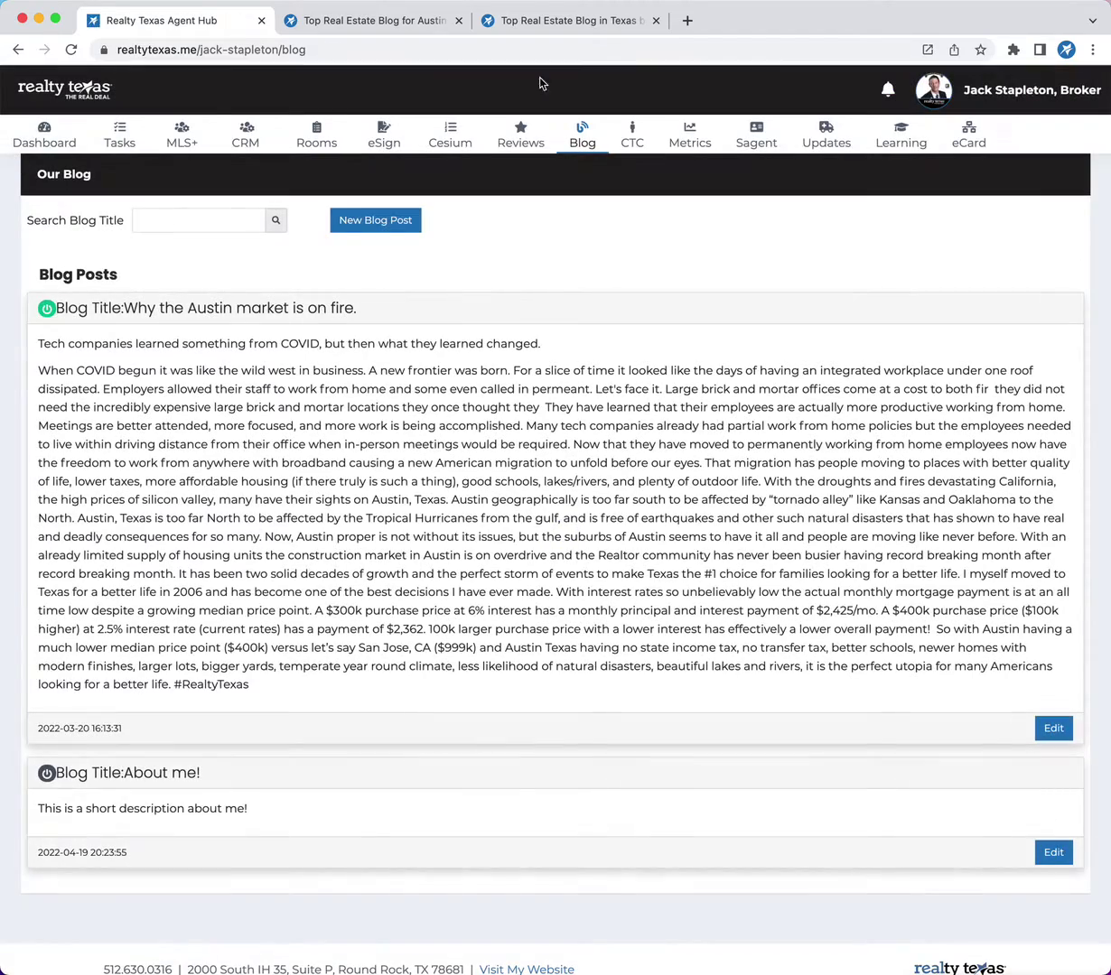
{"action": "left_click", "coordinate": [382, 222]}
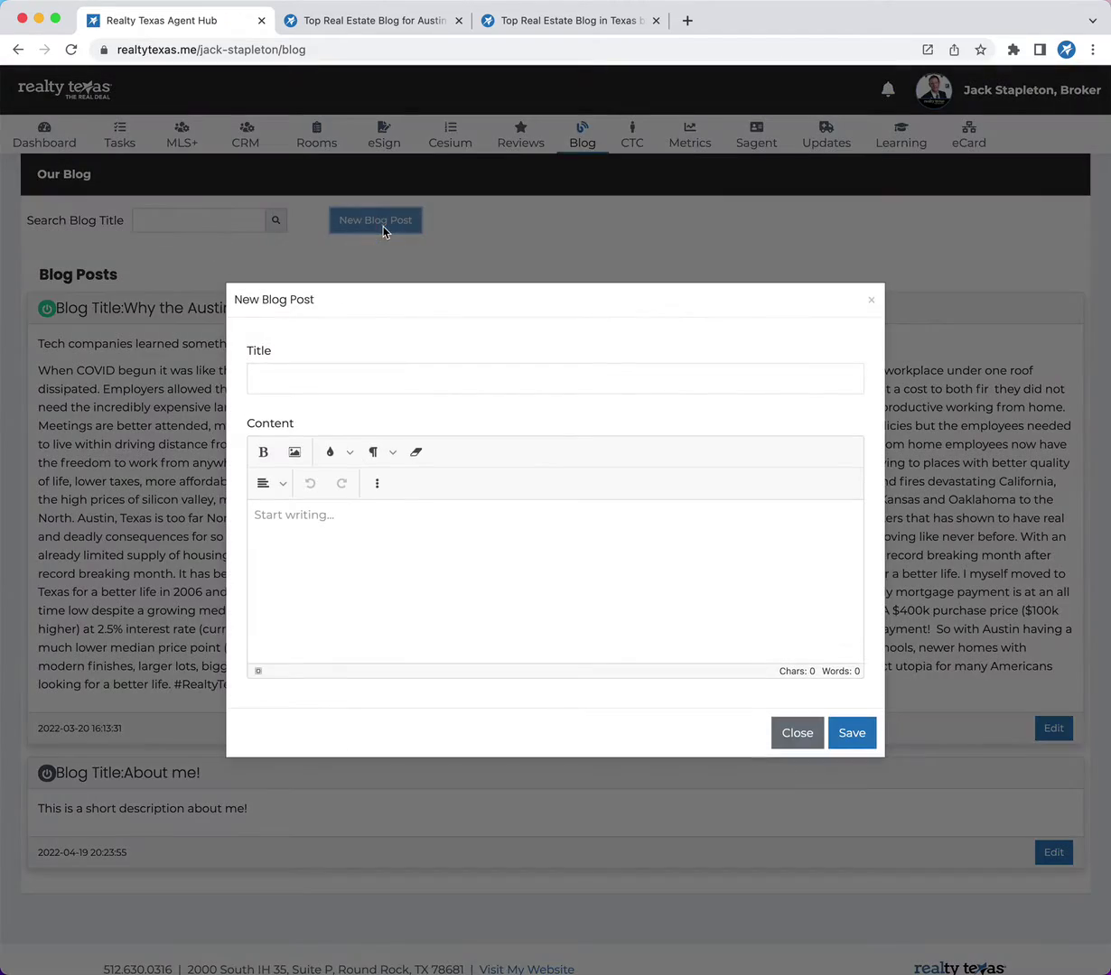
{"action": "left_click", "coordinate": [343, 389]}
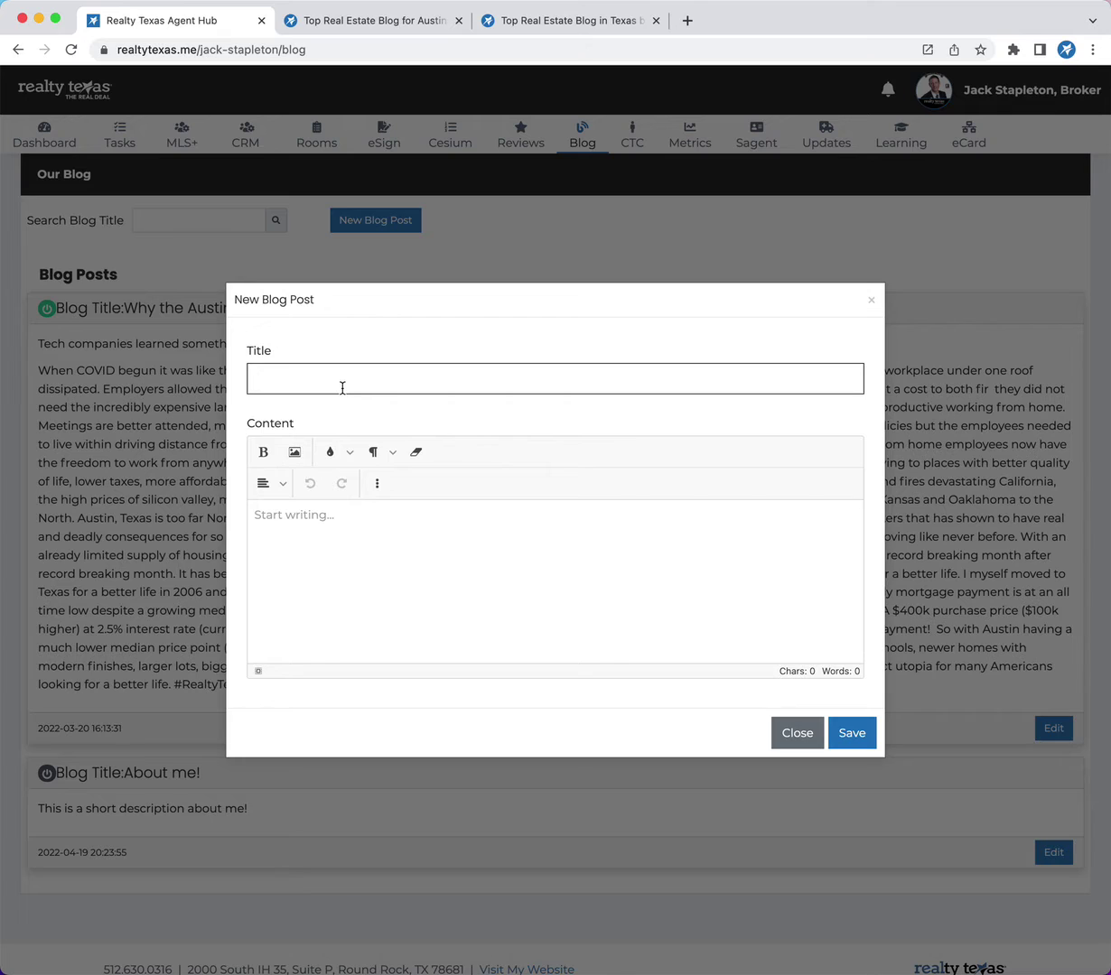
{"action": "type", "text": "First Time Homebuyers"}
Step: Fix the title to 'First Time Home Buyers' and add 'grows fearful in a mixed market. Tips to help ease the pain.'
{"action": "left_click", "coordinate": [359, 377]}
{"action": "key", "text": "Delete"}
{"action": "key", "text": "Delete"}
{"action": "key", "text": "Delete"}
{"action": "key", "text": "Delete"}
{"action": "key", "text": "Delete"}
{"action": "key", "text": "Delete"}
{"action": "type", "text": "Buyer!!"}
{"action": "left_click", "coordinate": [392, 378]}
{"action": "type", "text": "s"}
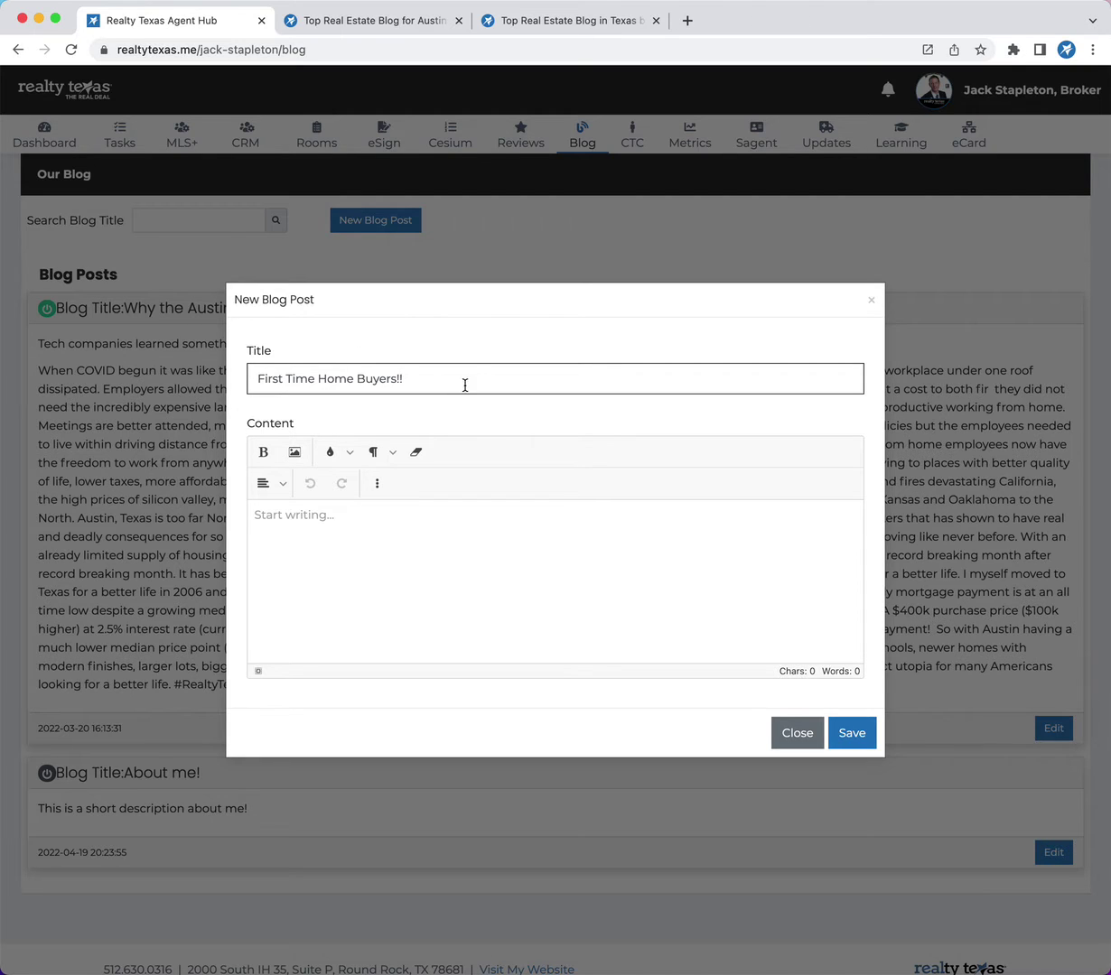
{"action": "key", "text": "Delete"}
{"action": "key", "text": "Delete"}
{"action": "type", "text": "groe"}
{"action": "key", "text": "BackSpace"}
{"action": "type", "text": "ws fearful in a mixed mar"}
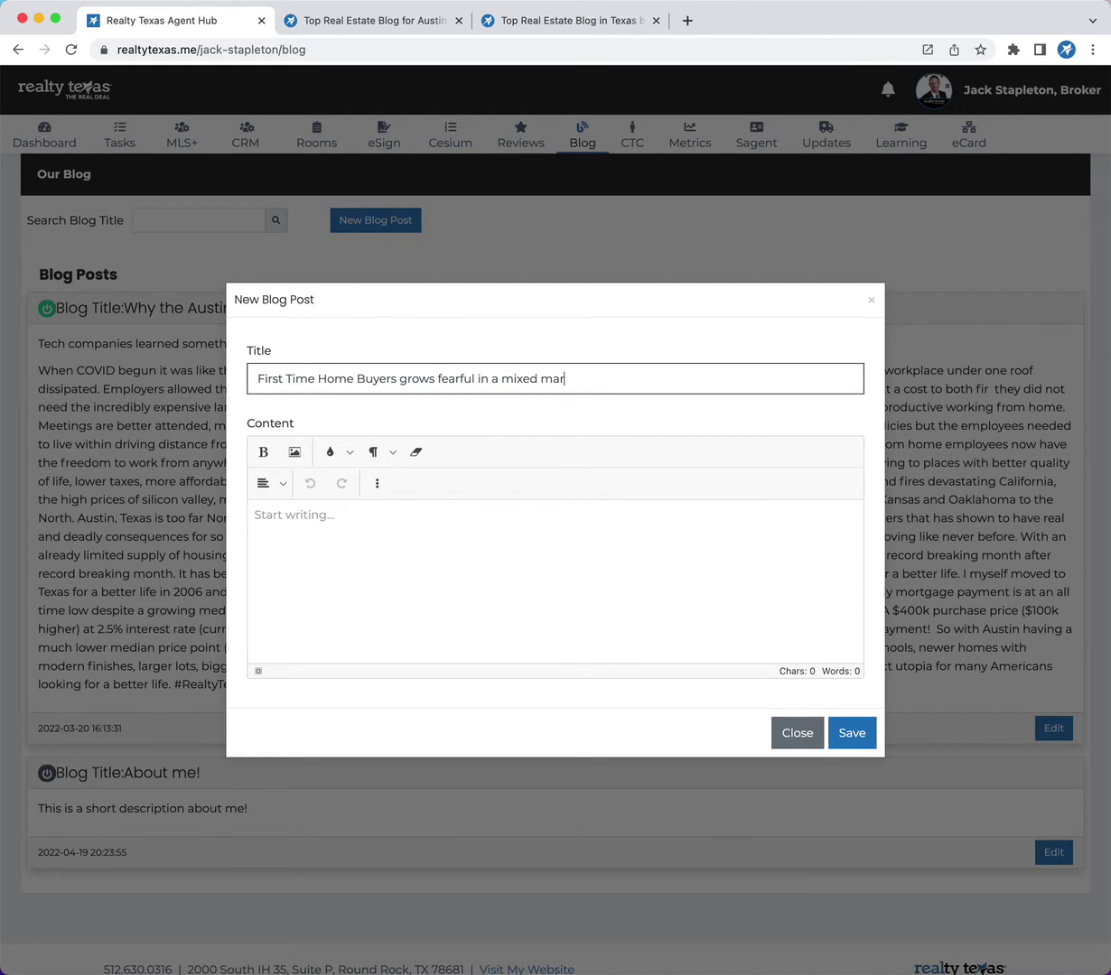
{"action": "type", "text": "ket. Tips to help ease the pain."}
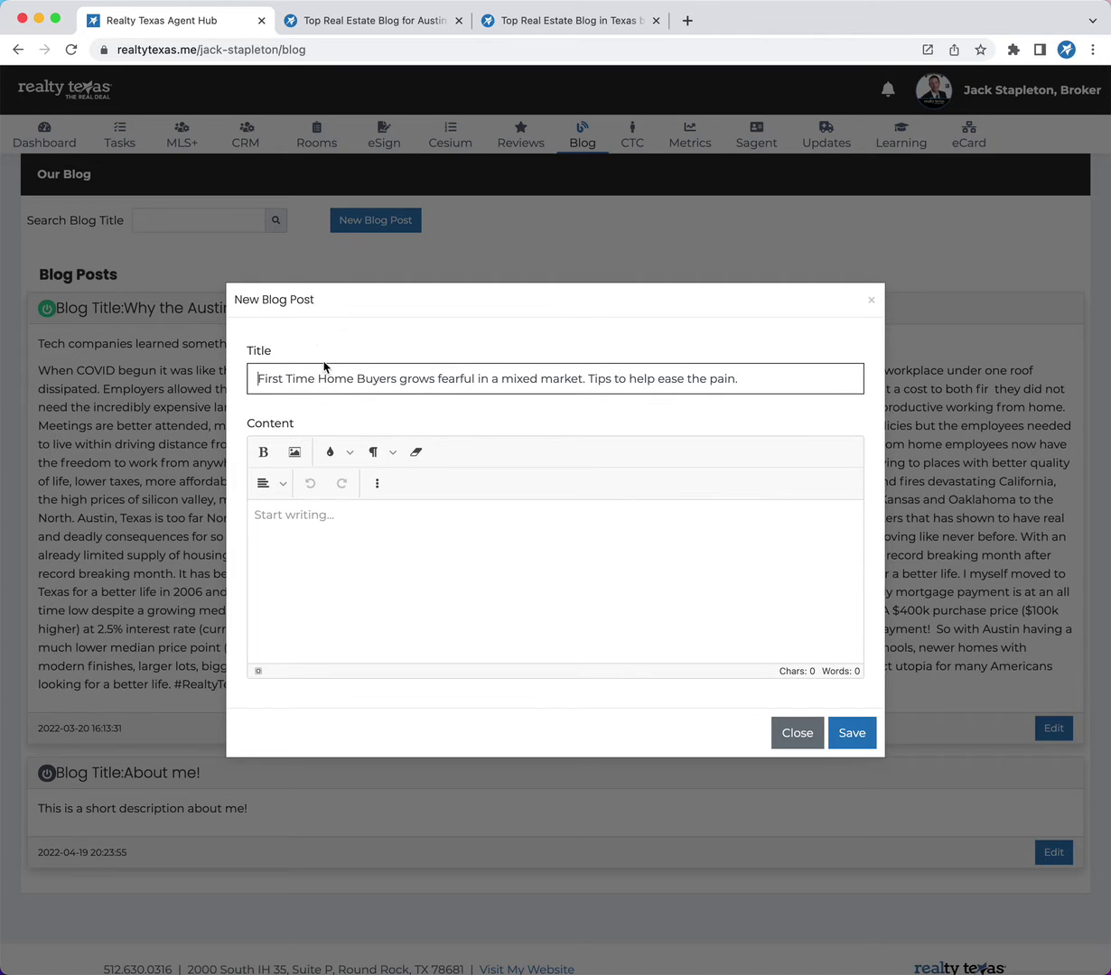
Step: Fill the Content editor with placeholder gibberish and save the new blog post
{"action": "left_click", "coordinate": [408, 553]}
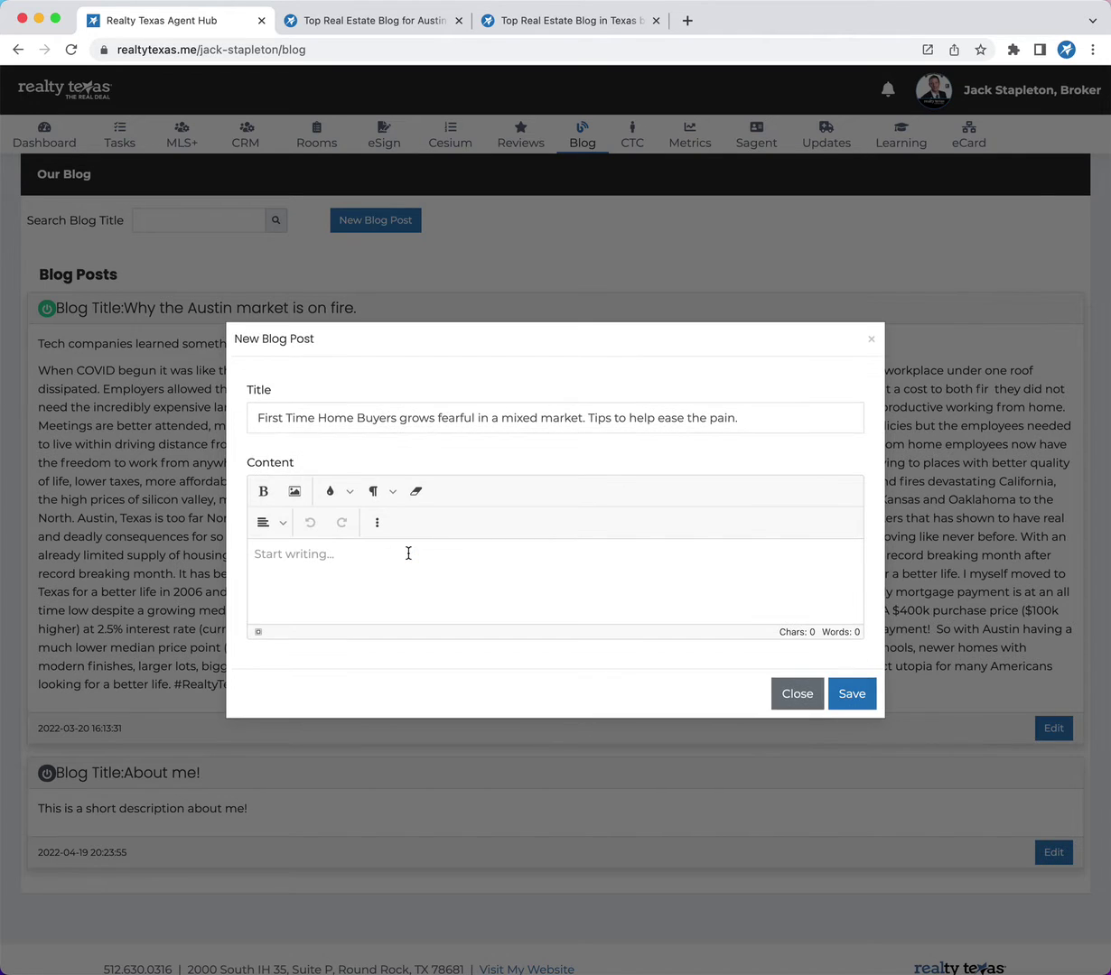
{"action": "left_click", "coordinate": [331, 579]}
{"action": "type", "text": "jkdfjlkjasdfl;kjasd;flkjasdf;lkj"}
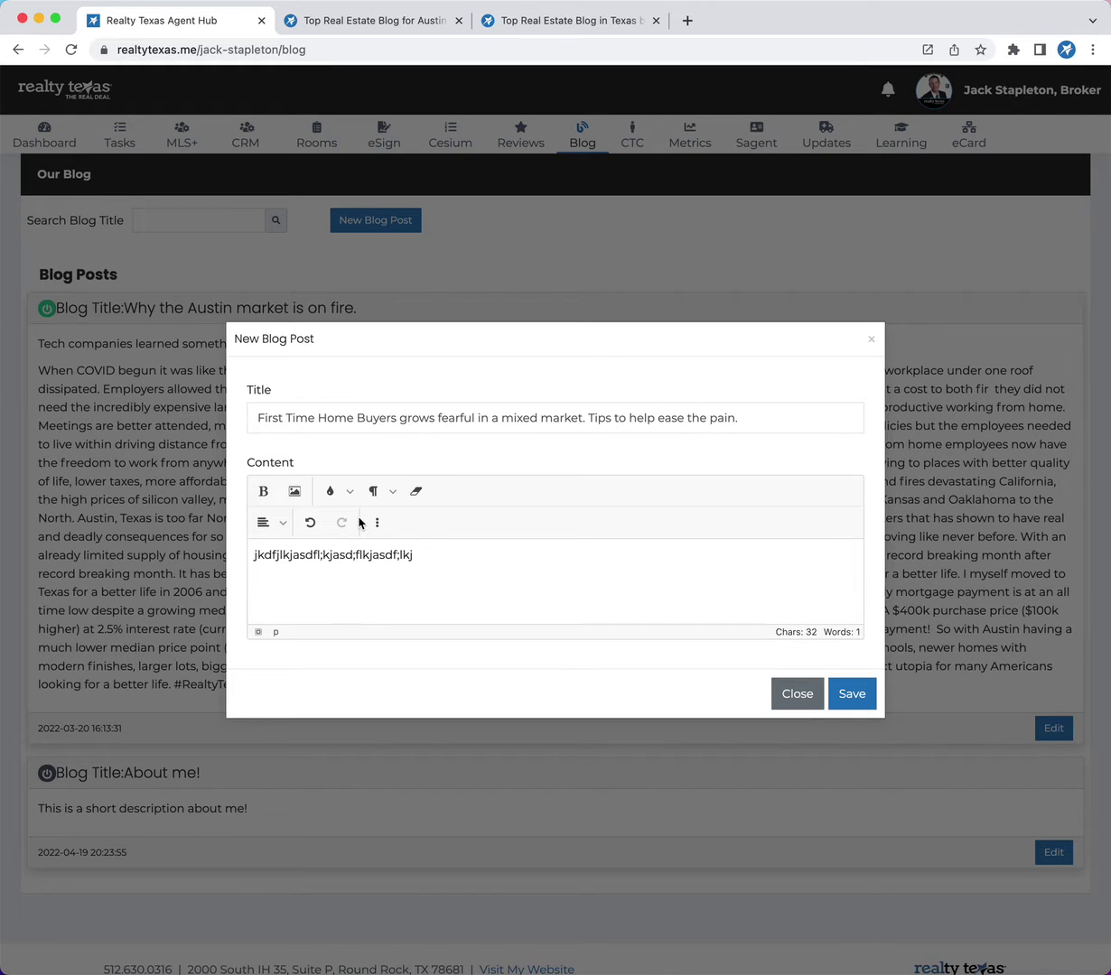
{"action": "scroll", "coordinate": [360, 521], "scroll_direction": "down", "scroll_amount": 1}
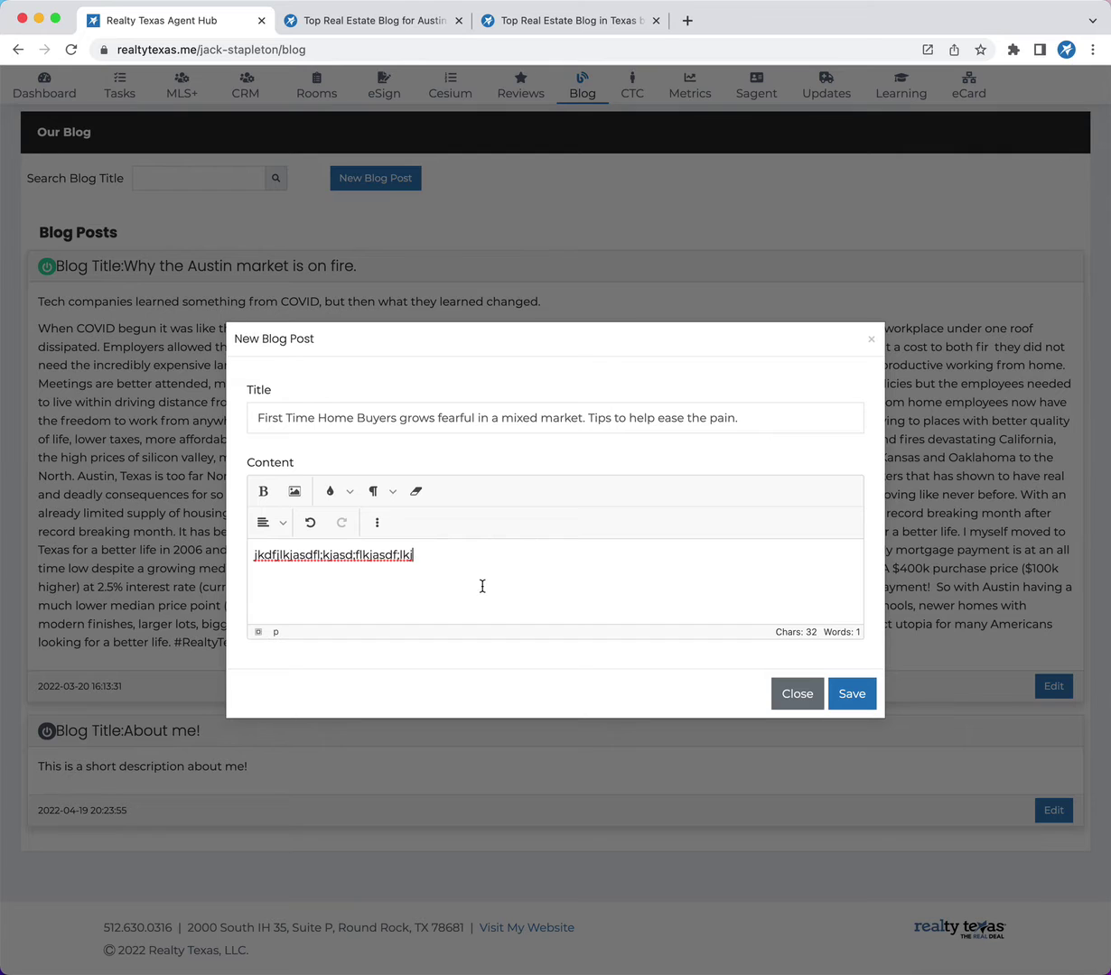
{"action": "left_click", "coordinate": [849, 695]}
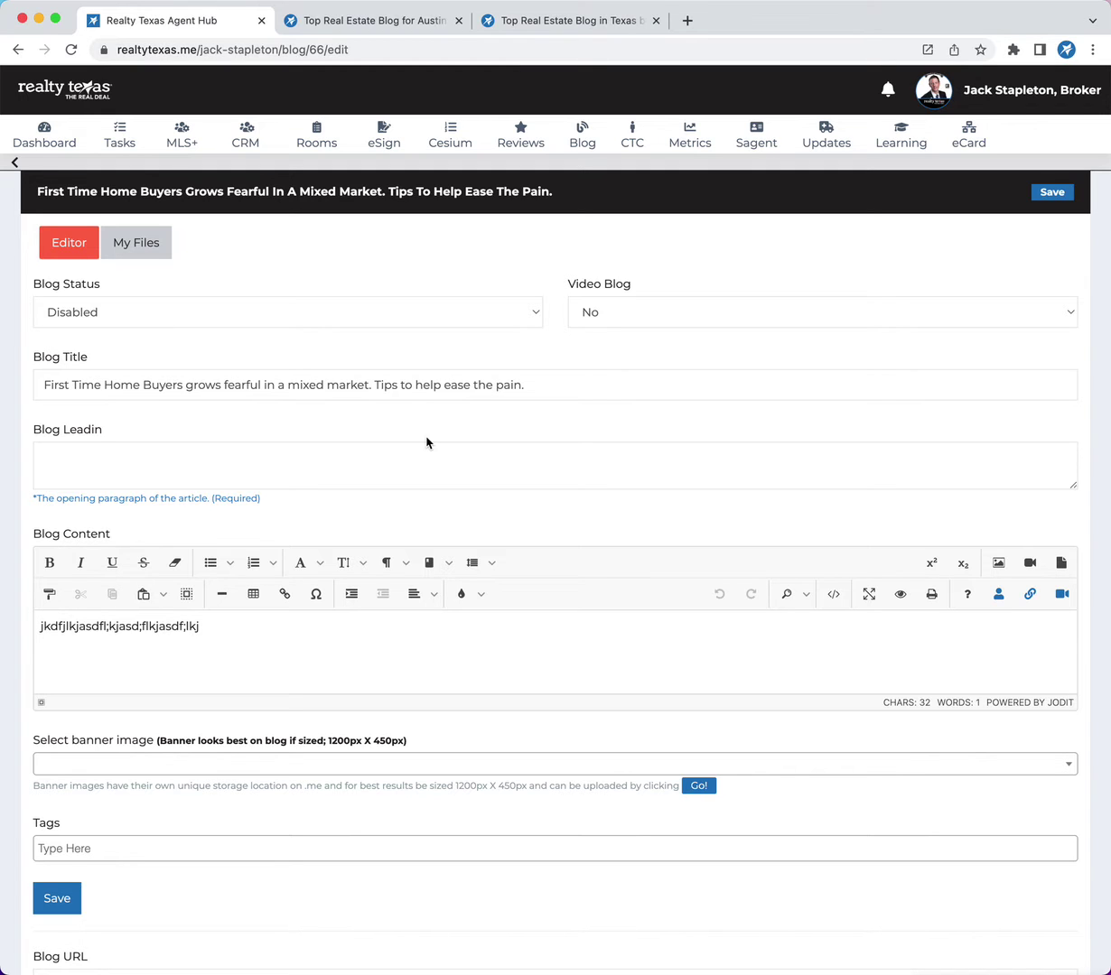
{"action": "scroll", "coordinate": [426, 442], "scroll_direction": "down", "scroll_amount": 5}
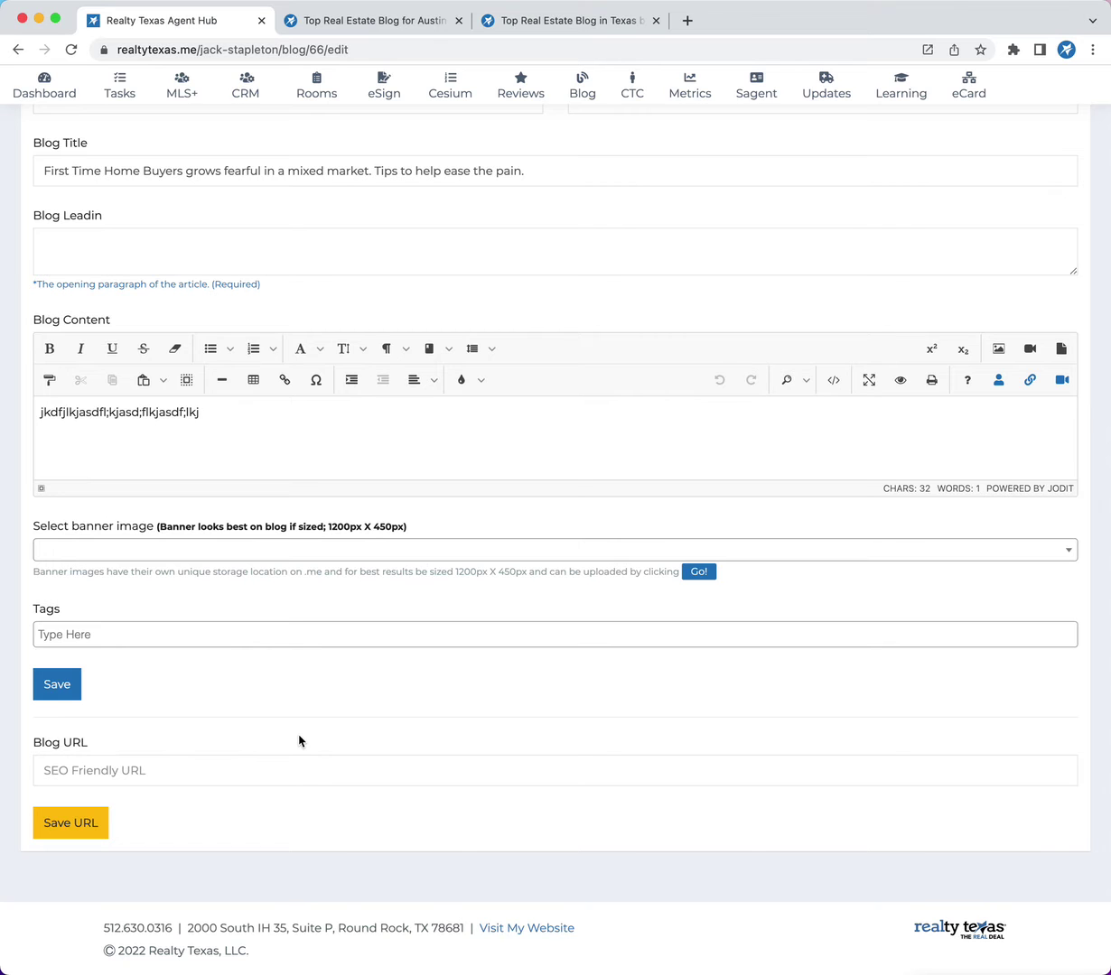
{"action": "scroll", "coordinate": [299, 741], "scroll_direction": "up", "scroll_amount": 5}
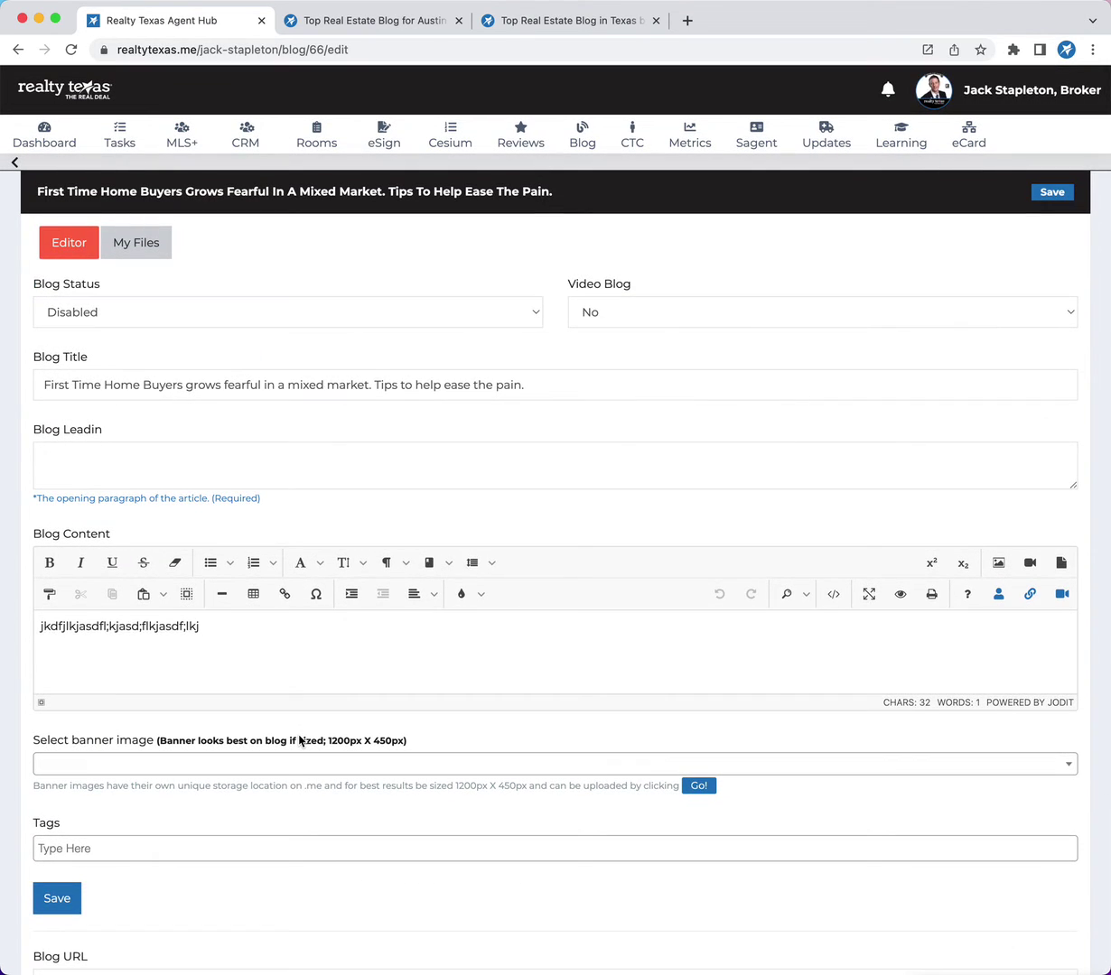
Step: Write the Blog Leadin: 'In the strongest seller's market of all time…' ending '…if the bottom is going to fall out'
{"action": "left_click", "coordinate": [171, 472]}
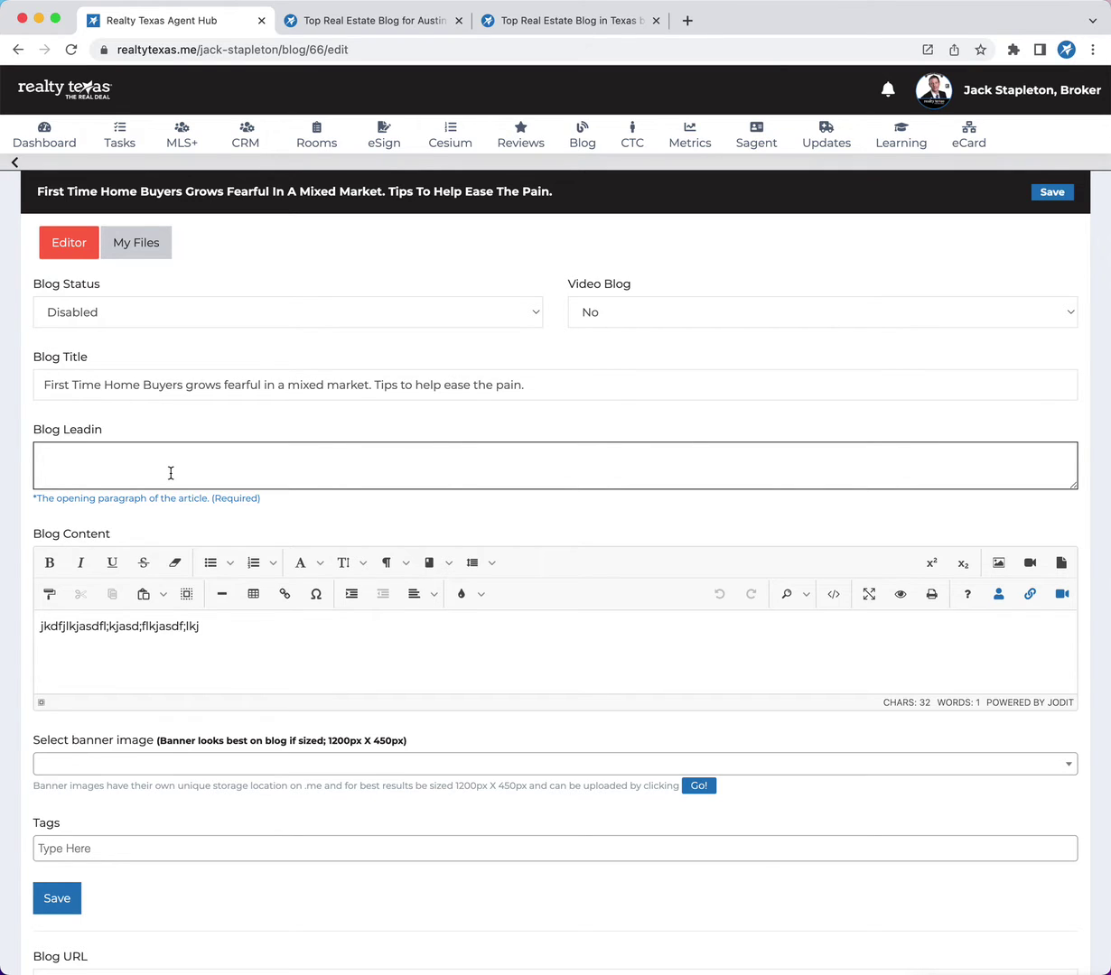
{"action": "type", "text": "In the sty"}
{"action": "key", "text": "BackSpace"}
{"action": "type", "text": "ro"}
{"action": "key", "text": "BackSpace"}
{"action": "type", "text": "ongest seller's market of all time, "}
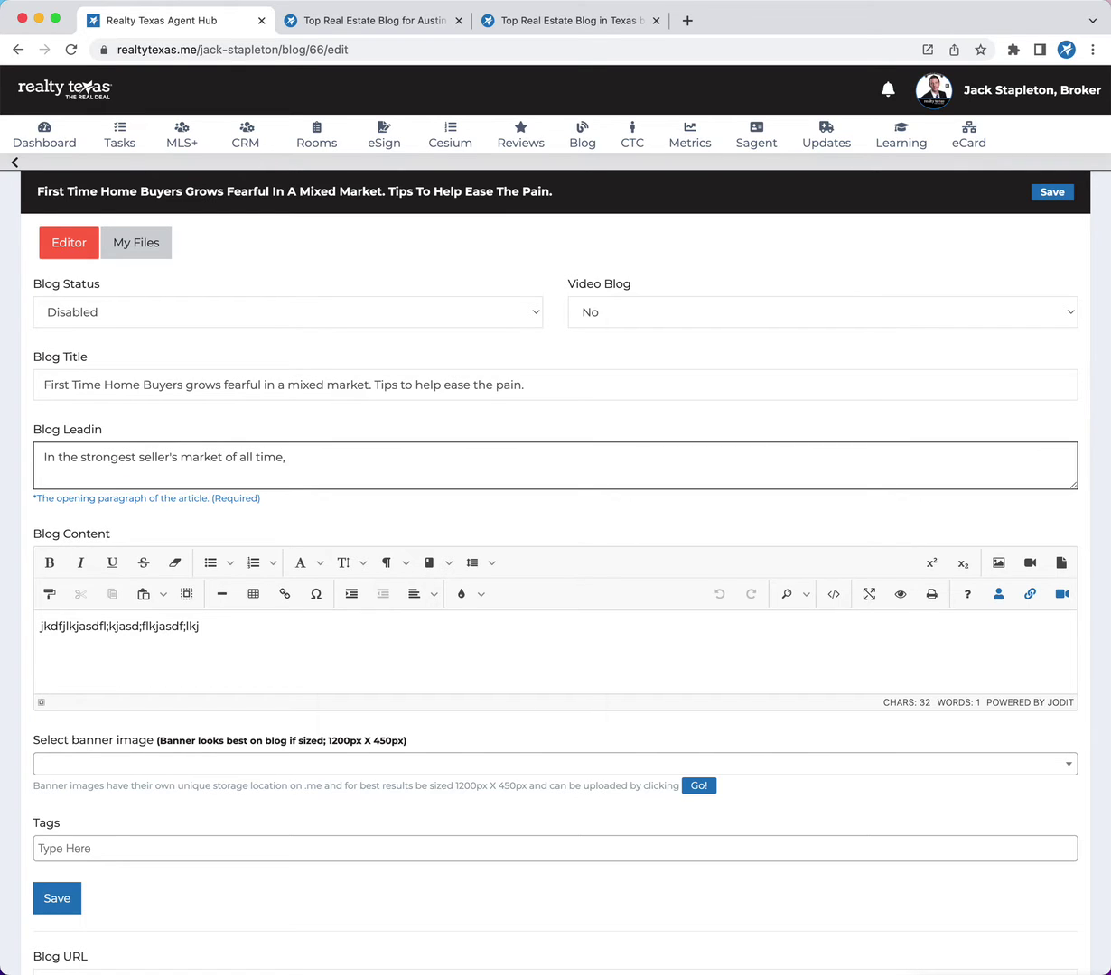
{"action": "type", "text": "some buyers have lost out home and"}
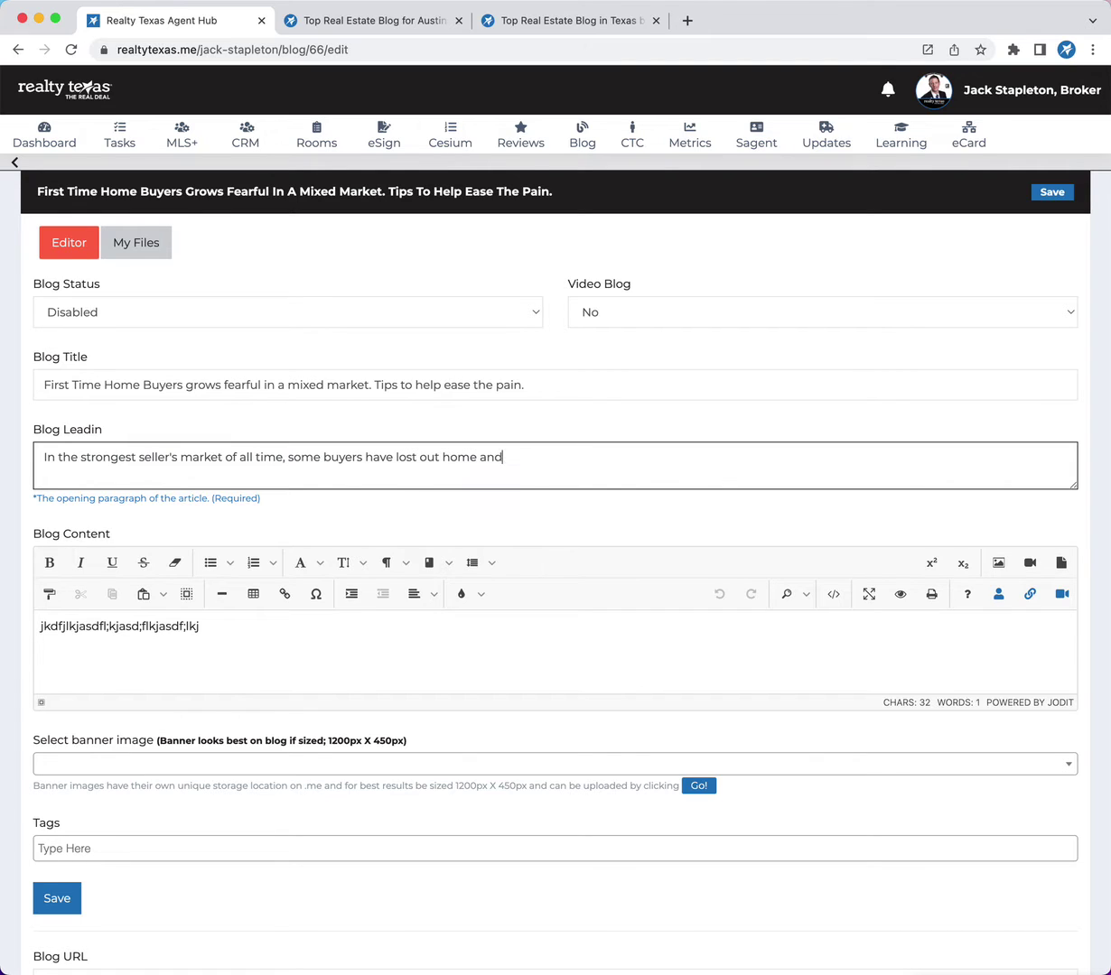
{"action": "key", "text": "BackSpace"}
{"action": "key", "text": "BackSpace"}
{"action": "type", "text": "fter home, a"}
{"action": "key", "text": "BackSpace"}
{"action": "key", "text": "BackSpace"}
{"action": "key", "text": "BackSpace"}
{"action": "type", "text": "after home, but as the "}
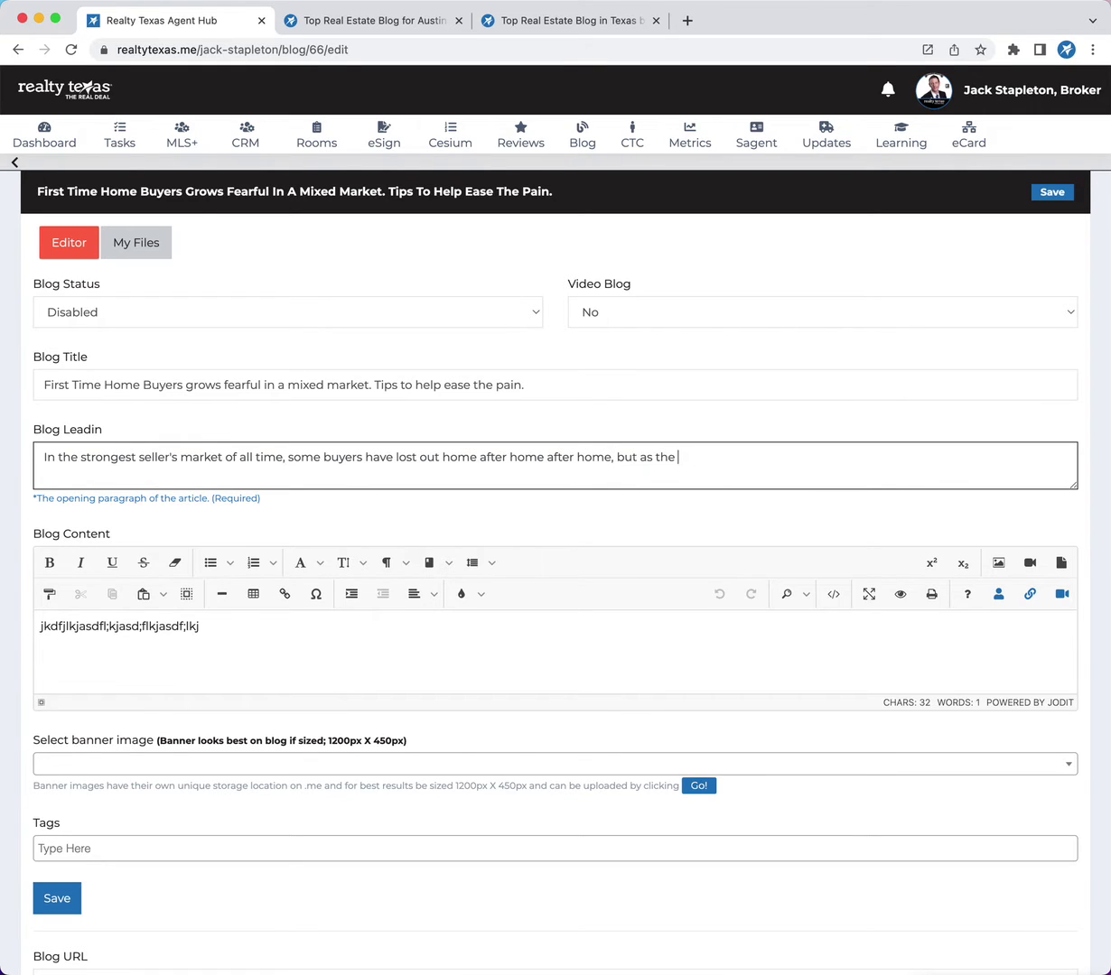
{"action": "type", "text": "market is changing, are they enterin"}
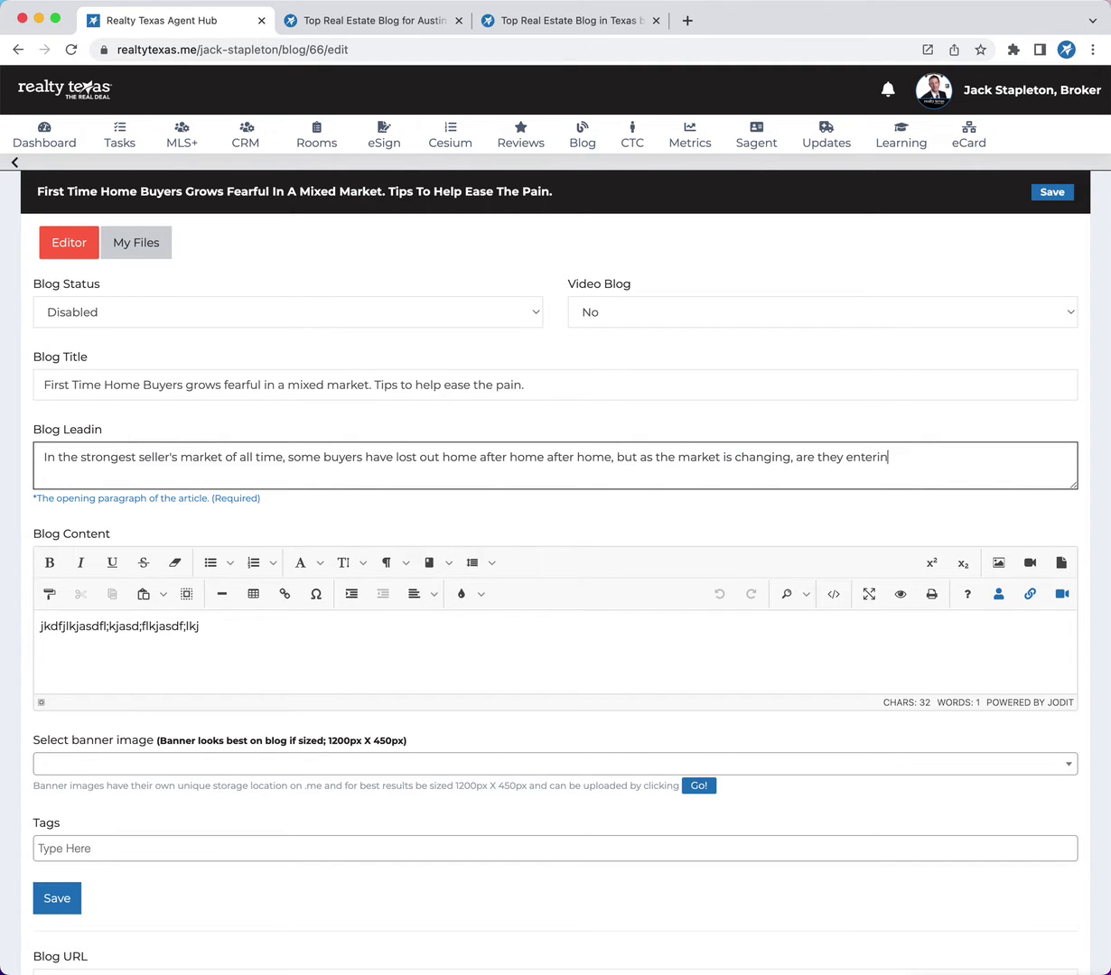
{"action": "type", "text": "g in the market upset and ready to fight w"}
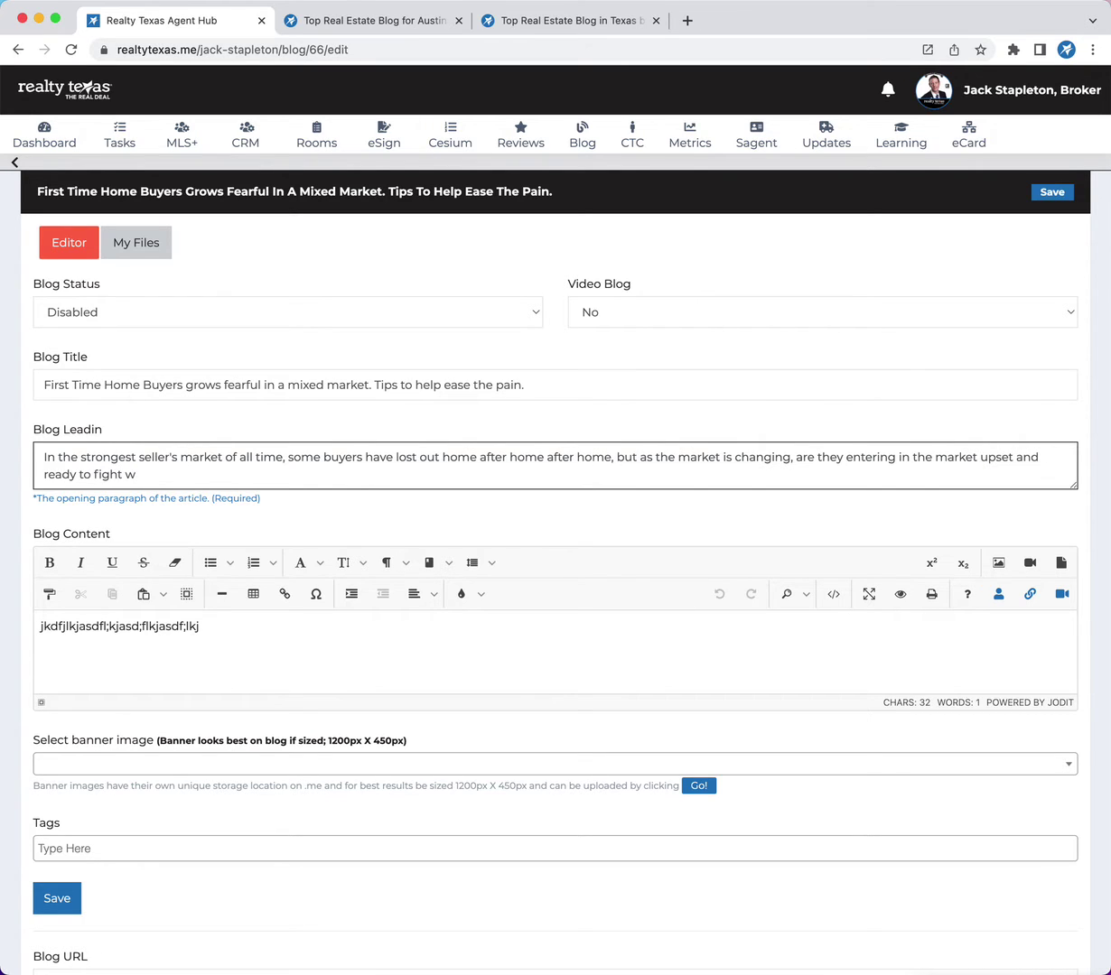
{"action": "type", "text": "ith sellers, or are they afraid to c"}
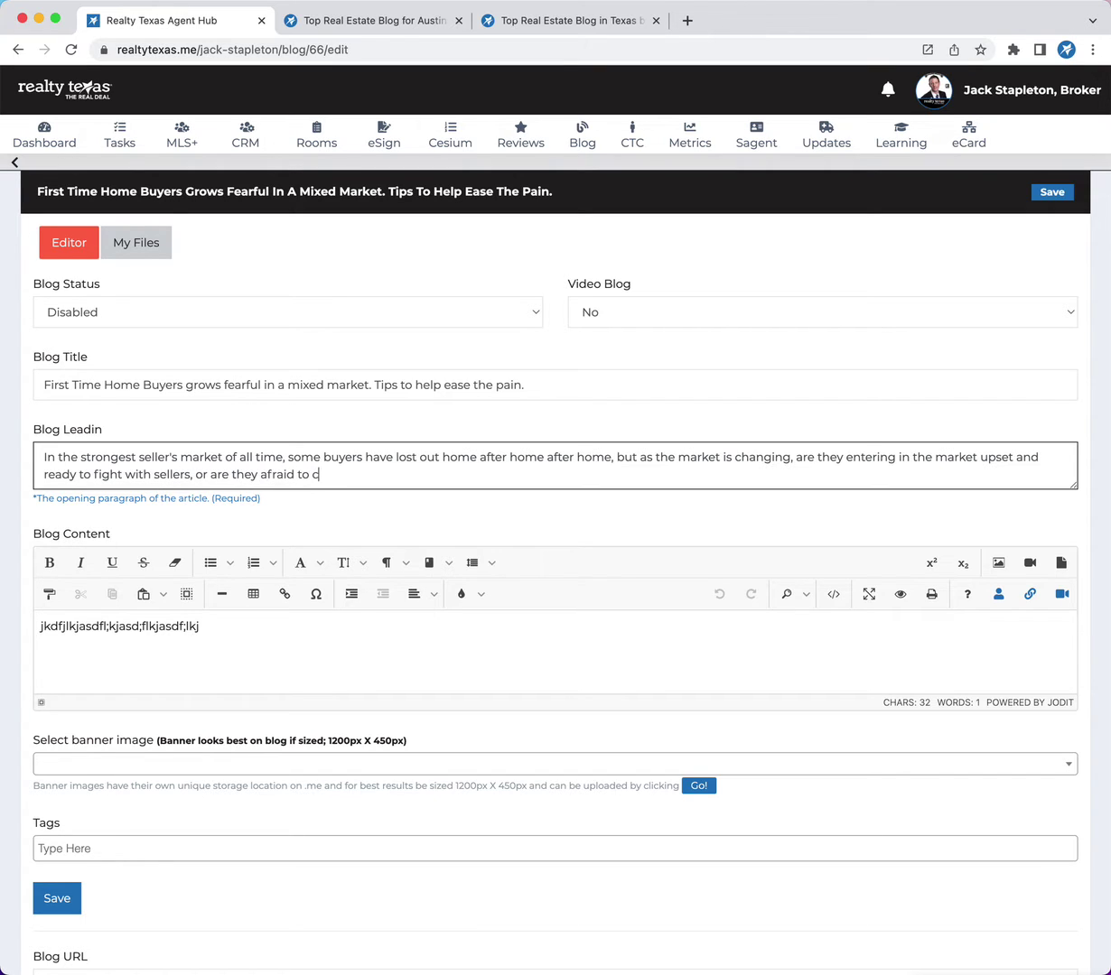
{"action": "type", "text": "ome back as they are usure i"}
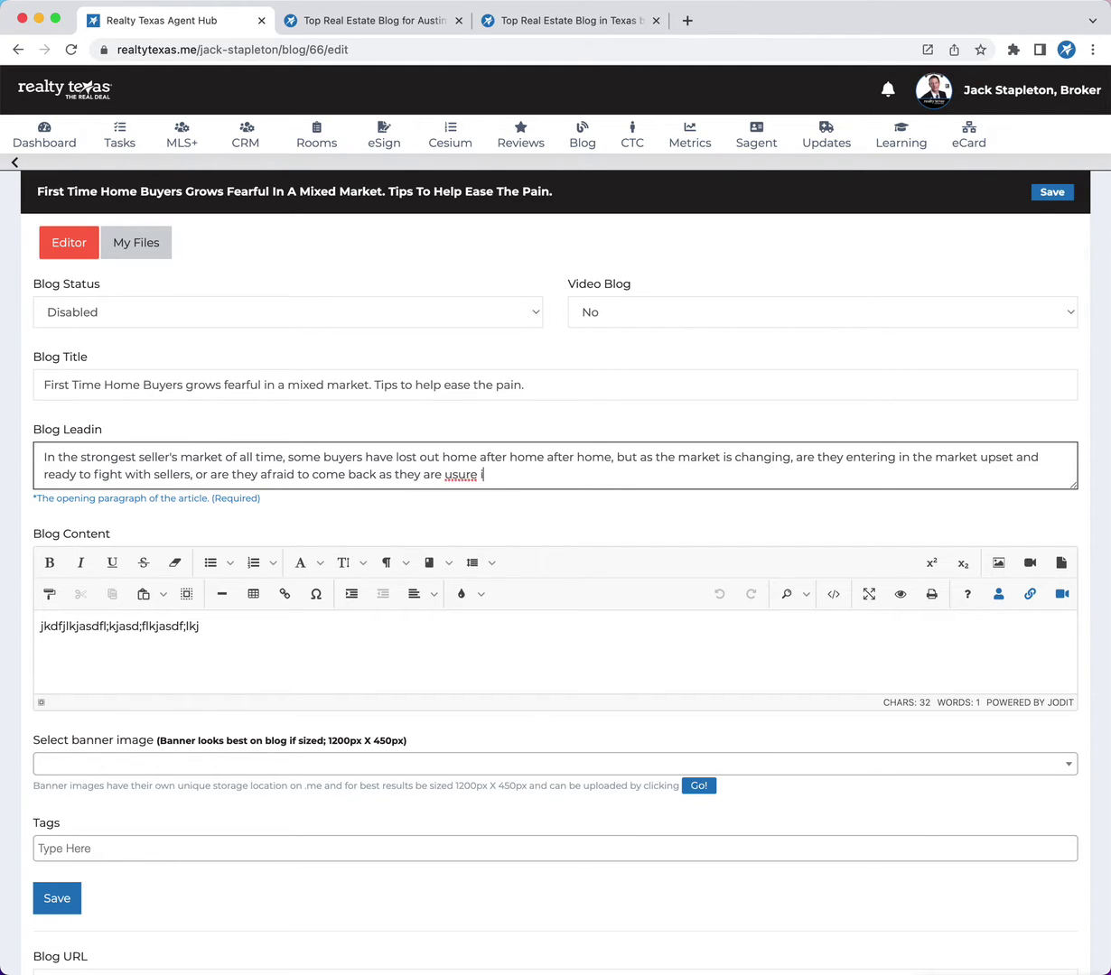
{"action": "key", "text": "BackSpace"}
{"action": "key", "text": "BackSpace"}
{"action": "key", "text": "BackSpace"}
{"action": "key", "text": "BackSpace"}
{"action": "type", "text": "nsure if the bottom is going to fall out."}
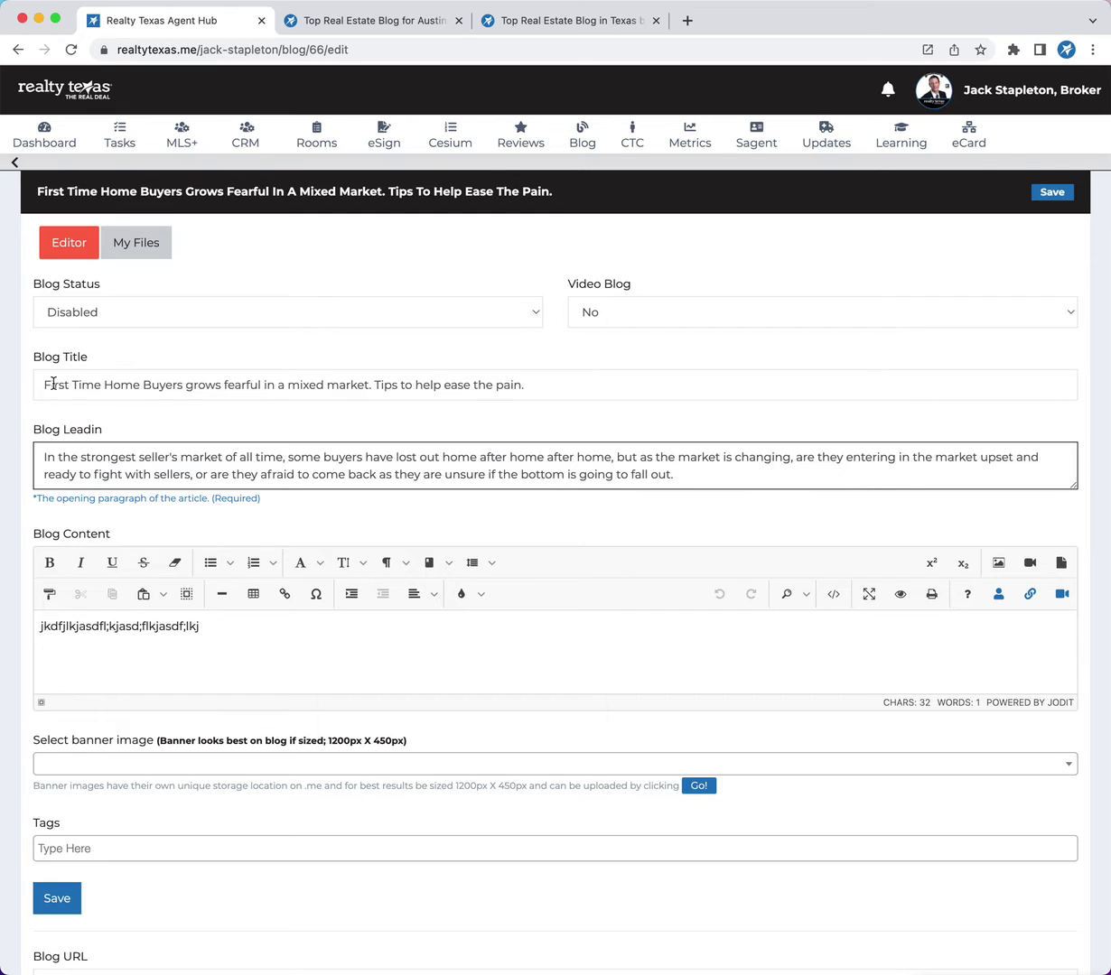
Step: Copy part of the placeholder content line and cancel the Paste as HTML prompt
{"action": "left_click_drag", "start_coordinate": [200, 629], "coordinate": [39, 629]}
{"action": "left_click", "coordinate": [63, 629]}
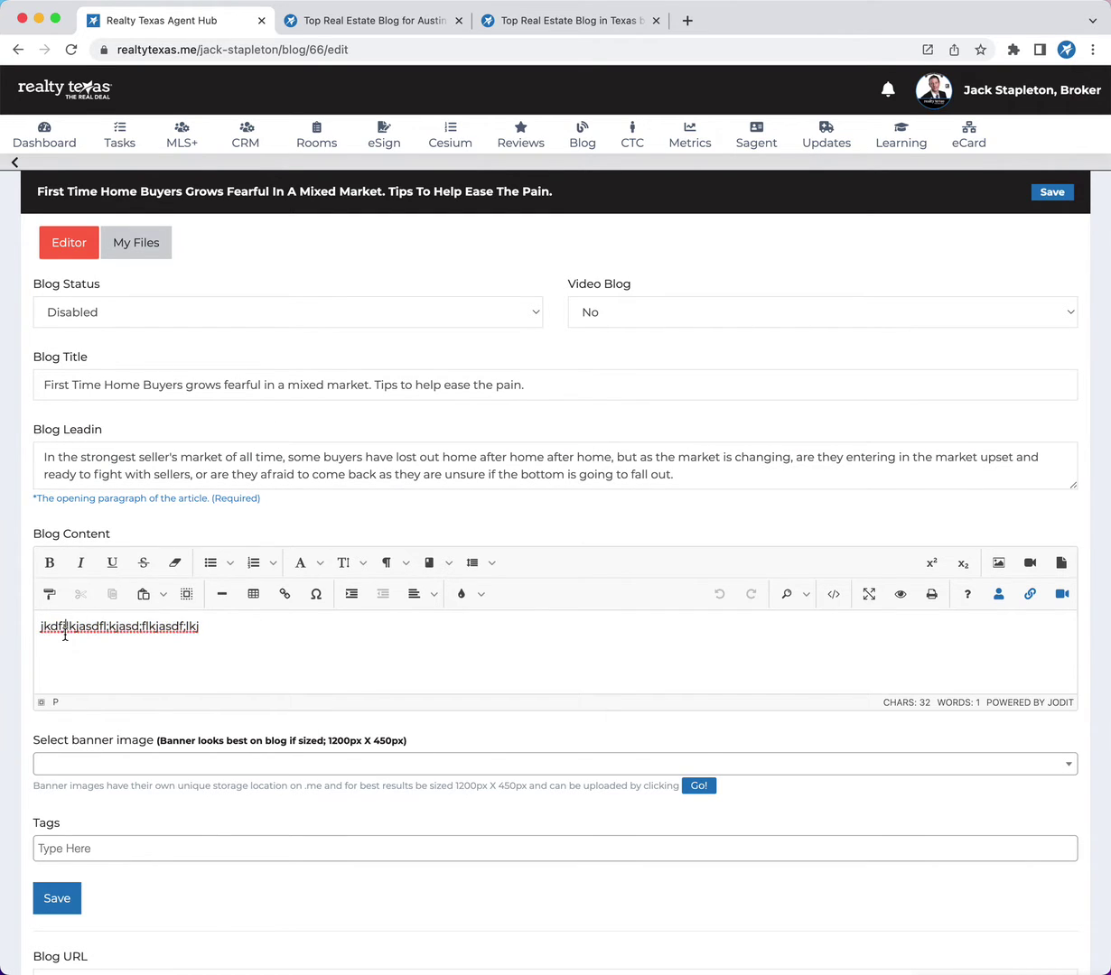
{"action": "left_click", "coordinate": [90, 618]}
{"action": "left_click_drag", "start_coordinate": [213, 621], "coordinate": [170, 621]}
{"action": "key", "text": "super+a"}
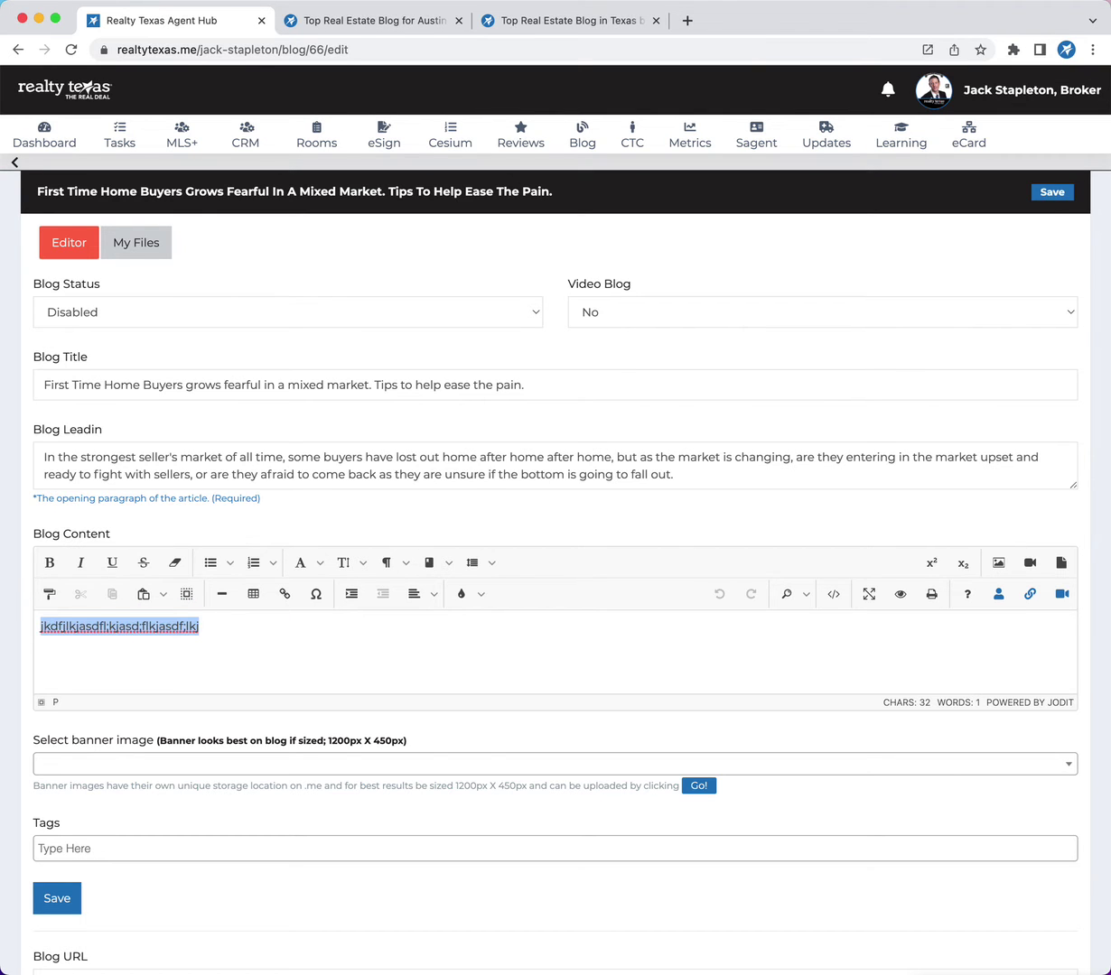
{"action": "left_click", "coordinate": [109, 649]}
{"action": "key", "text": "super+v"}
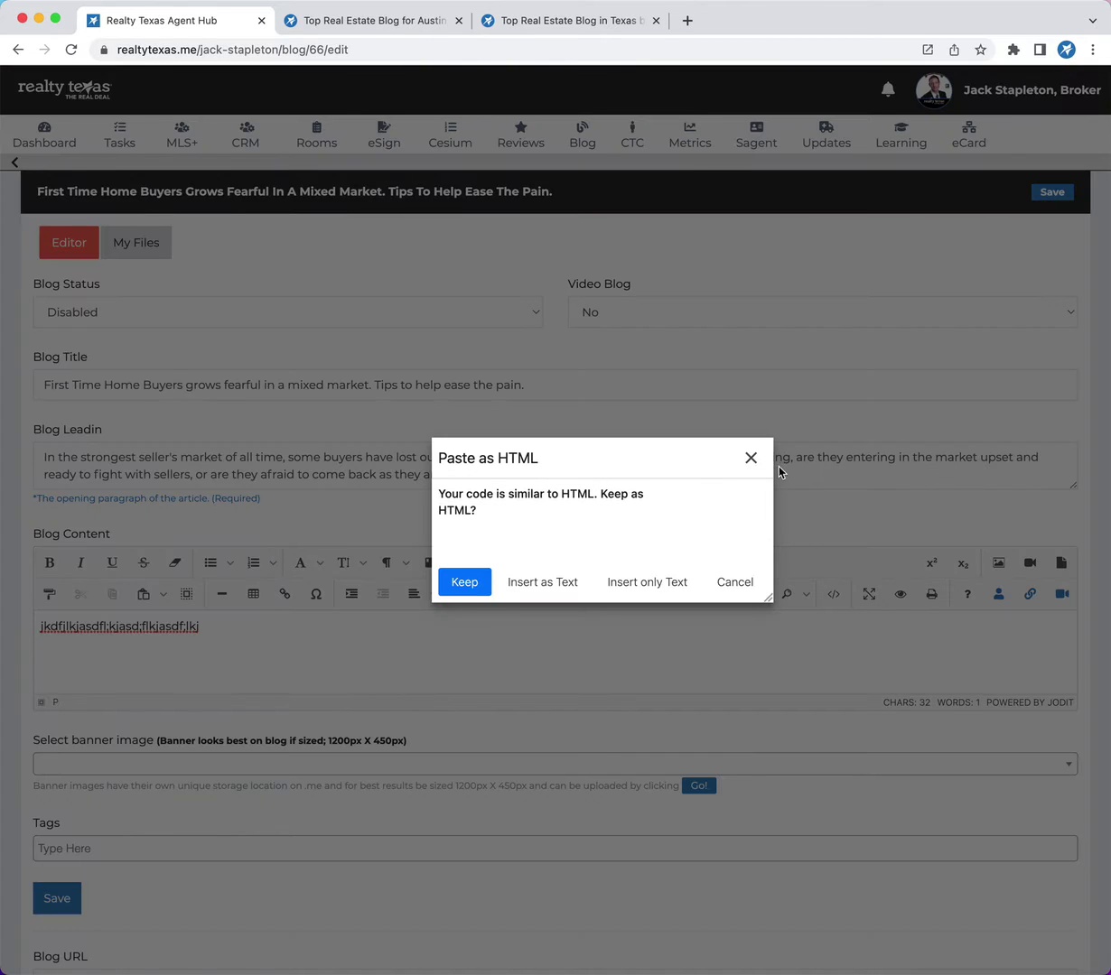
{"action": "left_click", "coordinate": [750, 458]}
Step: Add the filler letters 'sfdsfasdfasdfffadsdsfasdfdsfd' to the Blog Content line and save the post
{"action": "left_click", "coordinate": [141, 626]}
{"action": "type", "text": "sfdsfasdfasdfffadsdsfasdfdsfd"}
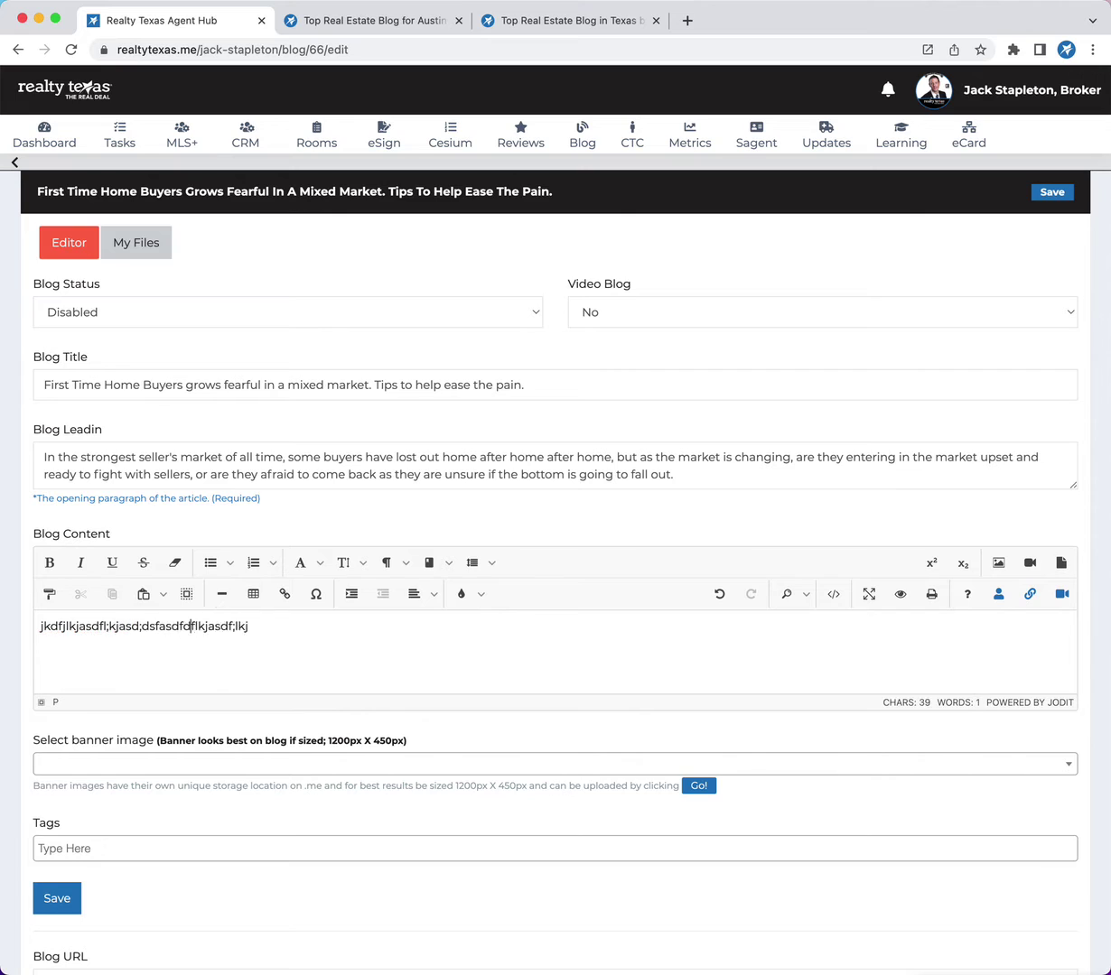
{"action": "left_click", "coordinate": [54, 889]}
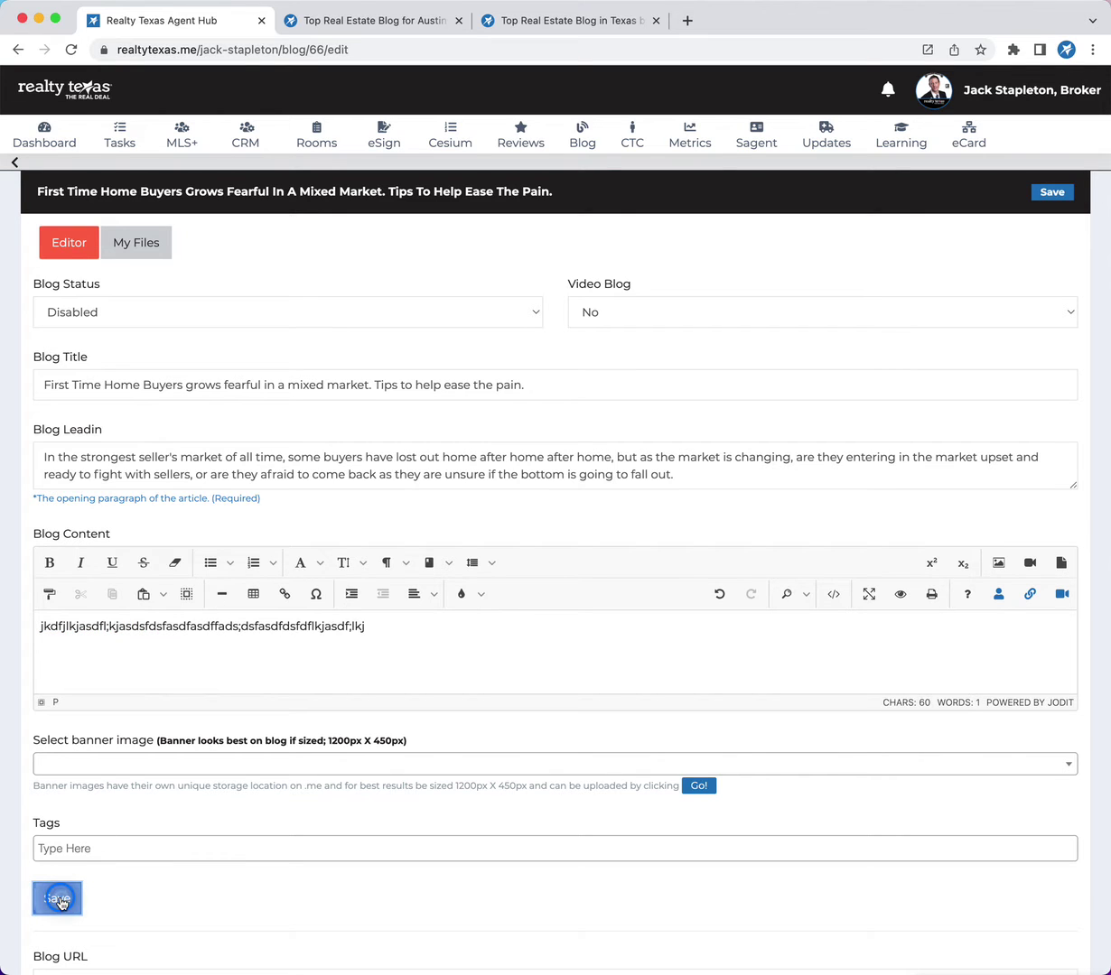
{"action": "left_click", "coordinate": [131, 313]}
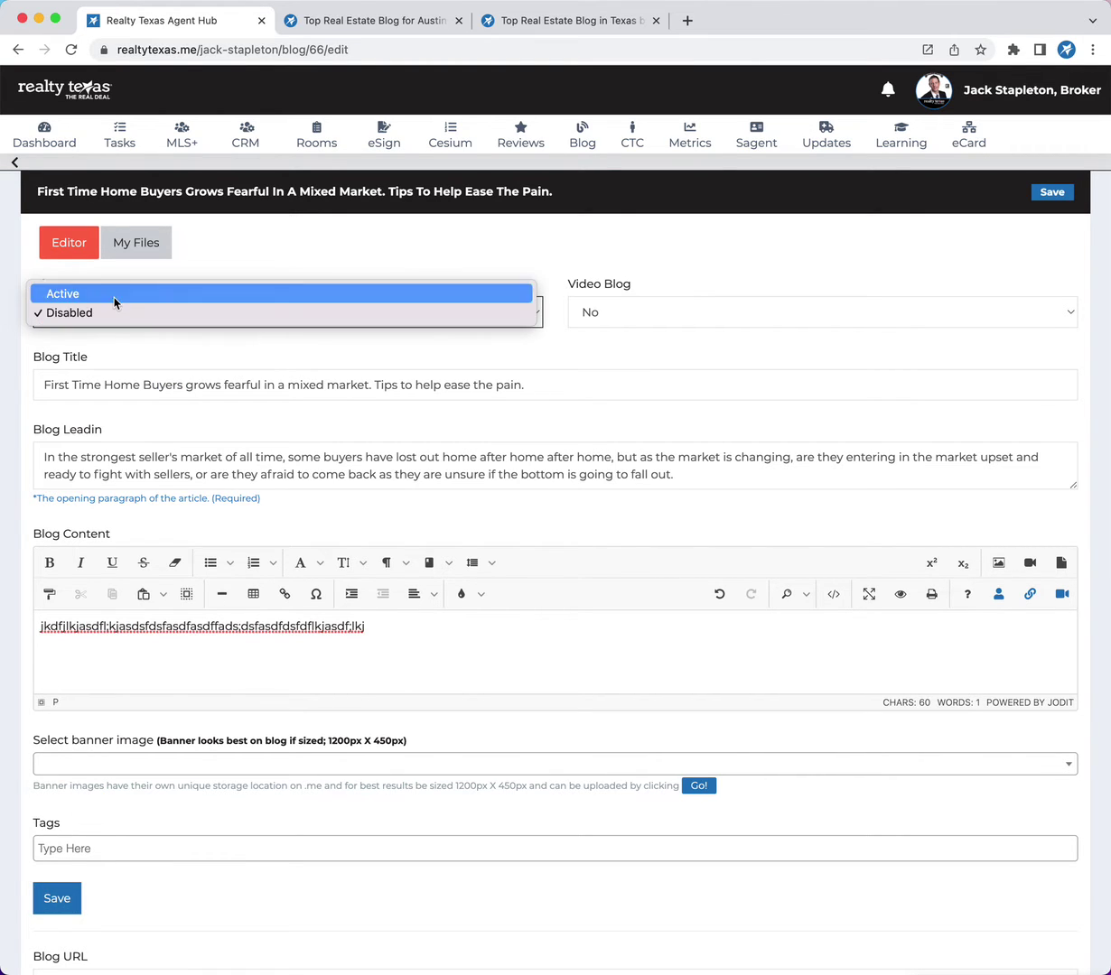
Step: Set Blog Status to Active, save, and reload the public blog to check for the post
{"action": "left_click", "coordinate": [114, 295]}
{"action": "left_click", "coordinate": [57, 899]}
{"action": "left_click", "coordinate": [397, 20]}
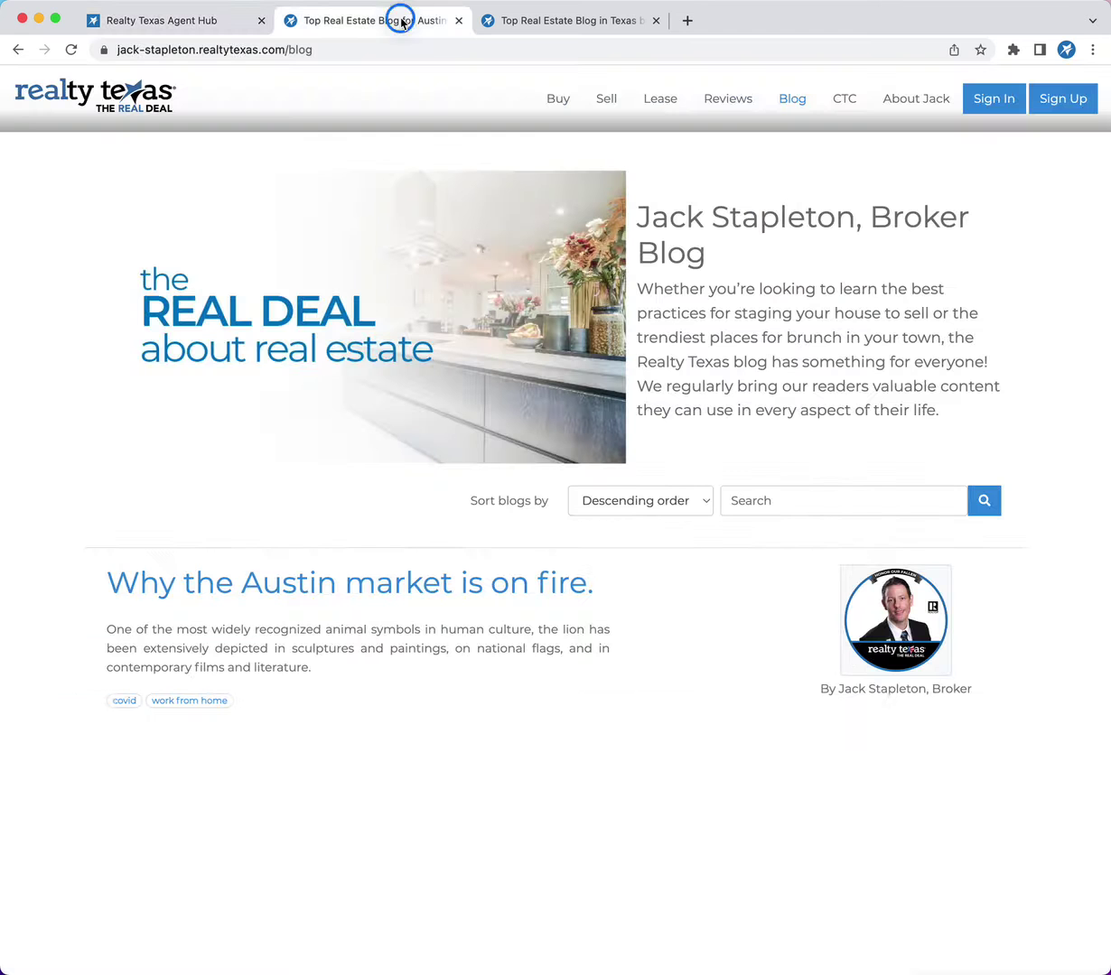
{"action": "left_click", "coordinate": [70, 49]}
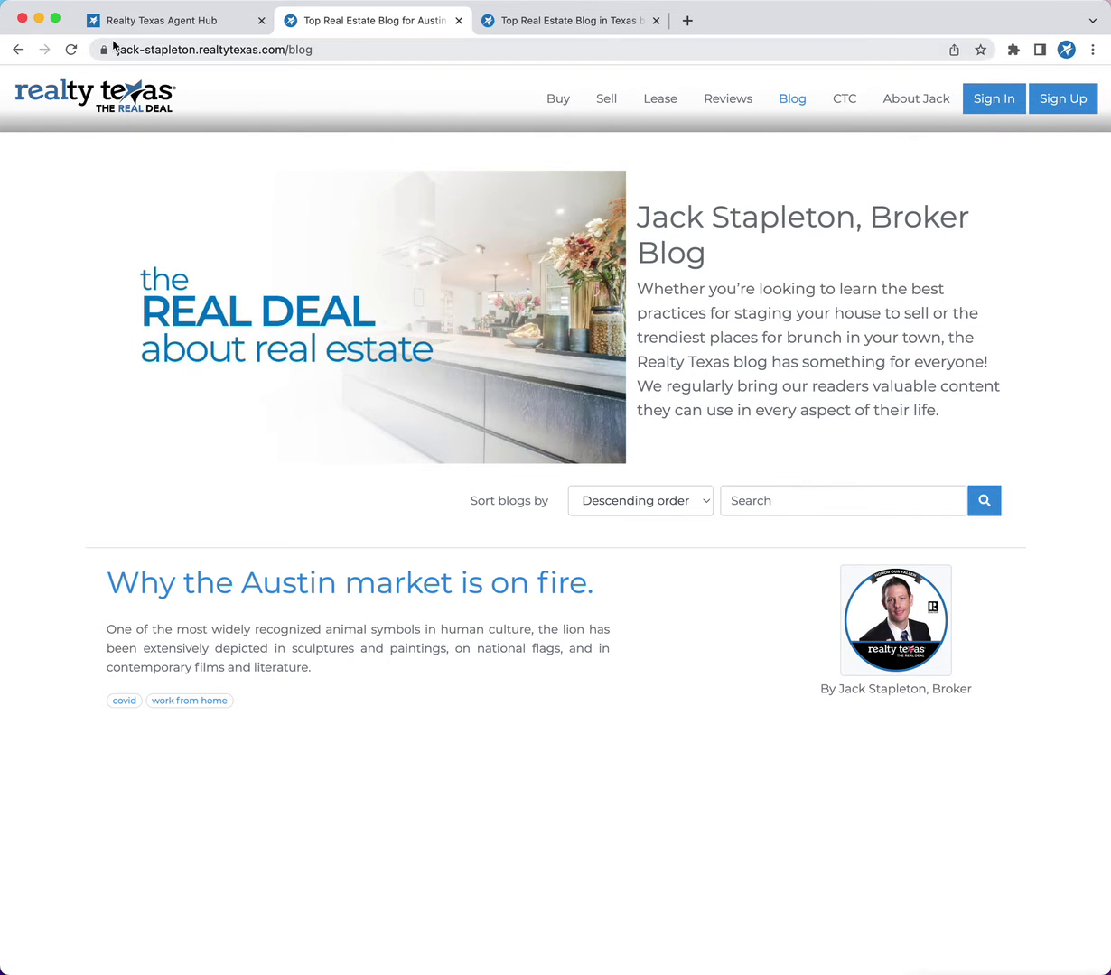
{"action": "left_click", "coordinate": [157, 22]}
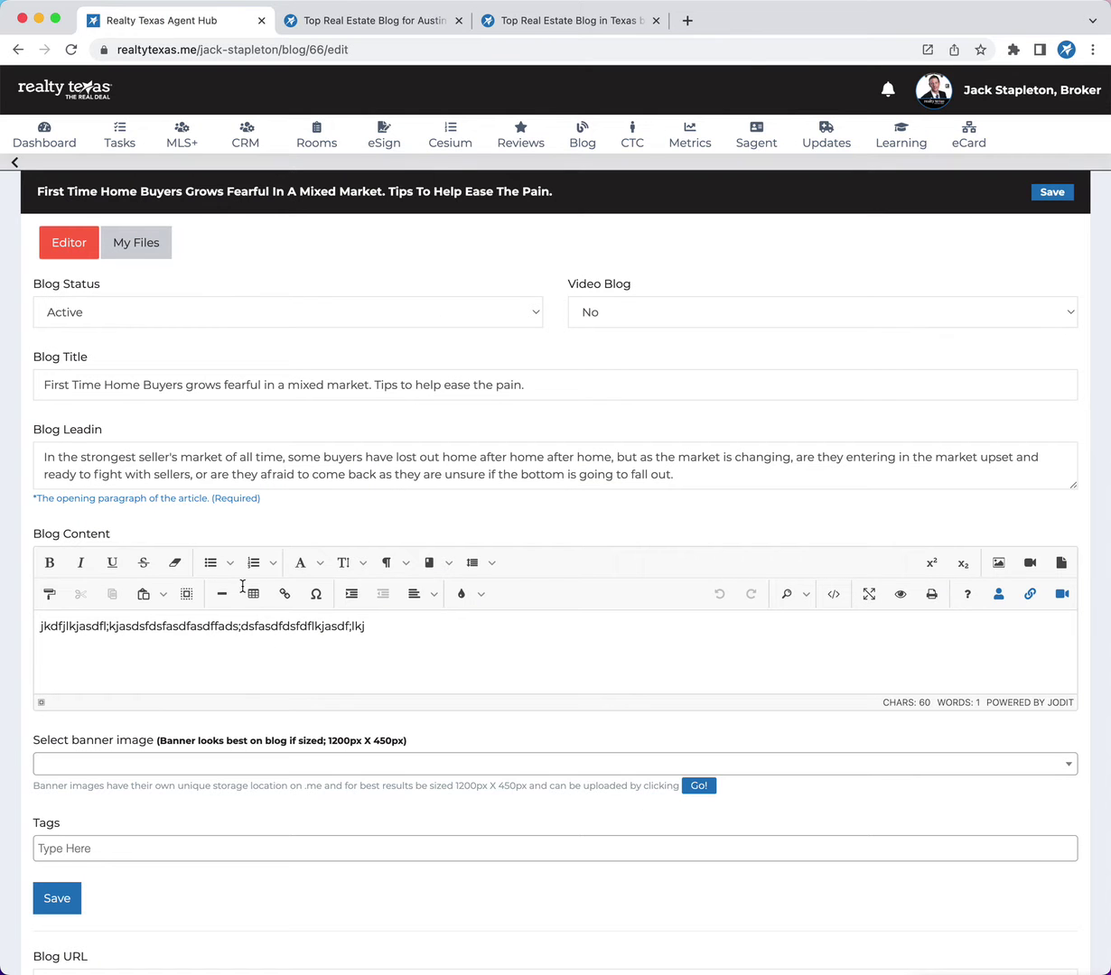
{"action": "scroll", "coordinate": [170, 693], "scroll_direction": "down", "scroll_amount": 5}
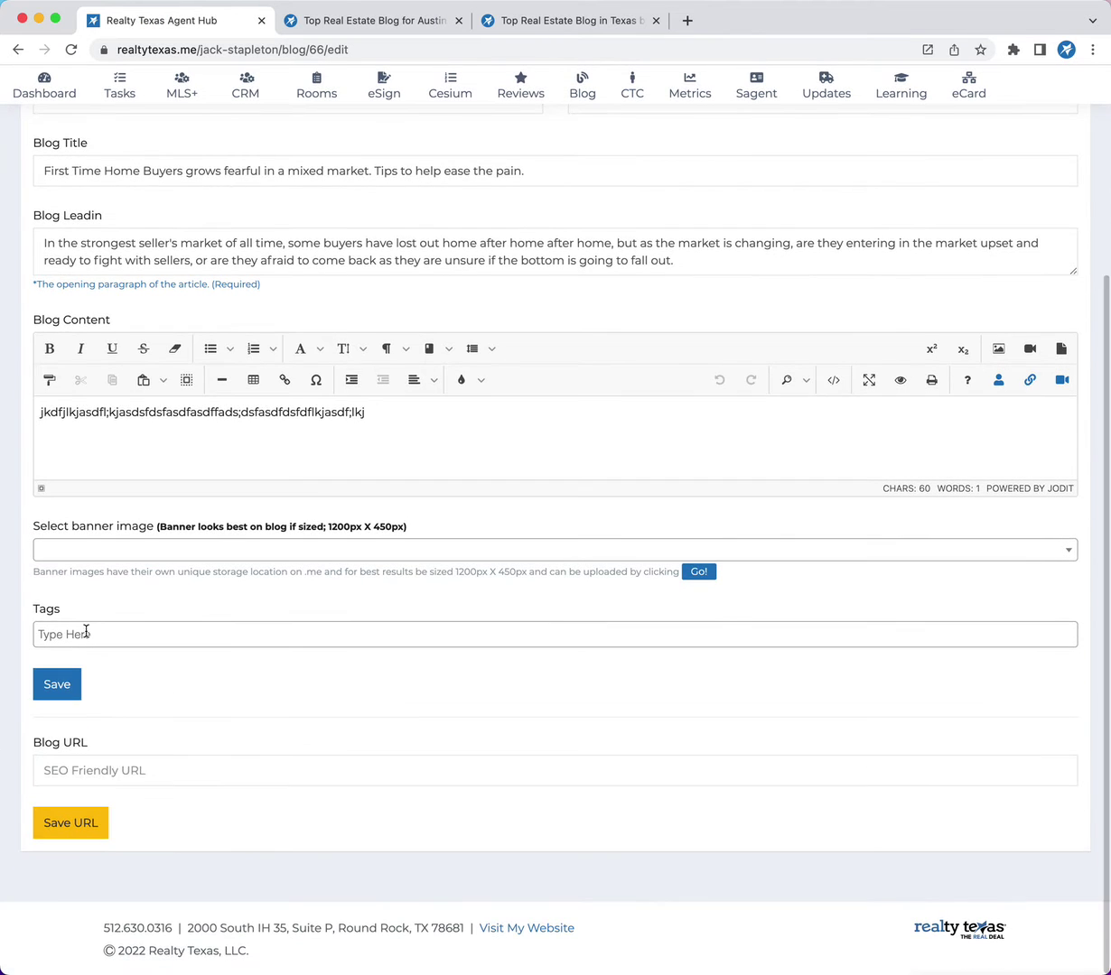
Step: Paste the post title into Blog URL and confirm saving the hyphenated first-time-home-buyers slug
{"action": "left_click", "coordinate": [129, 766]}
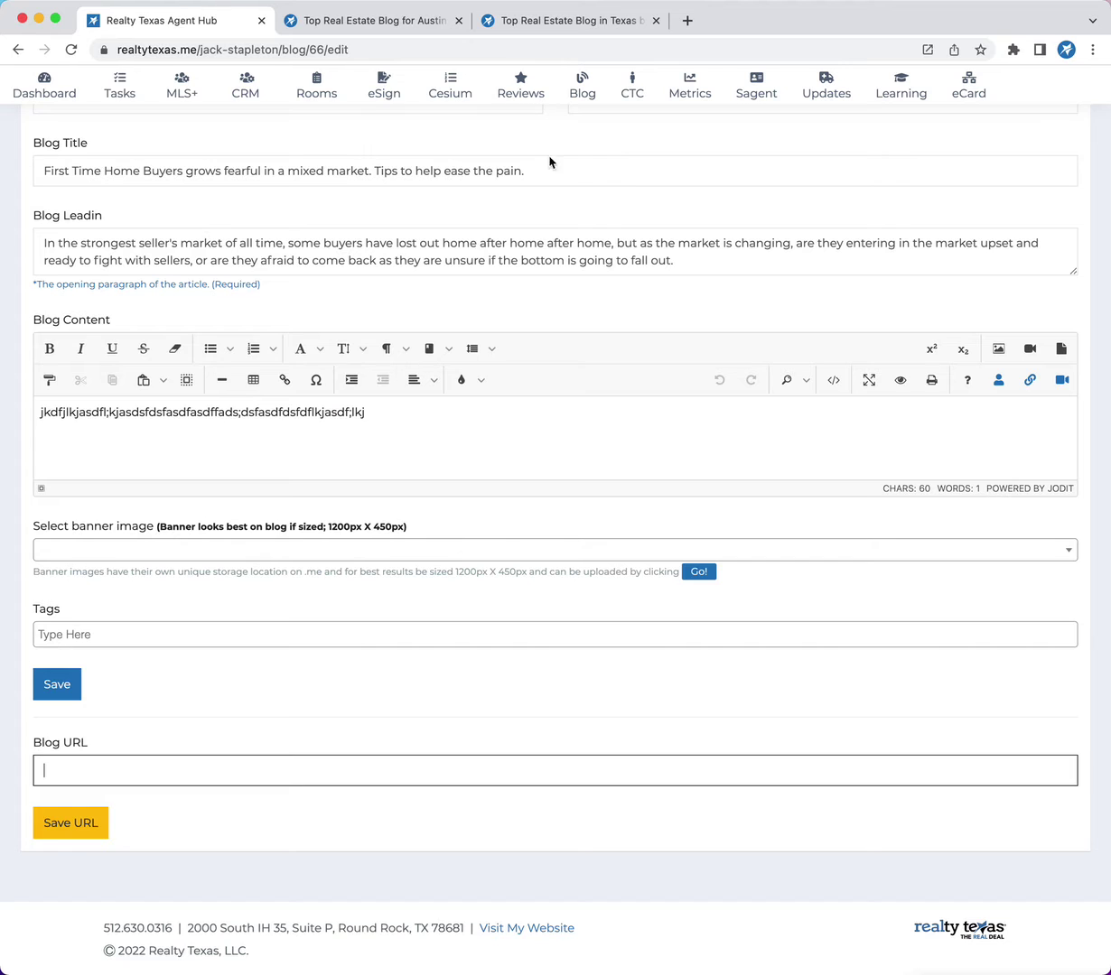
{"action": "scroll", "coordinate": [181, 389], "scroll_direction": "up", "scroll_amount": 5}
{"action": "left_click", "coordinate": [223, 406]}
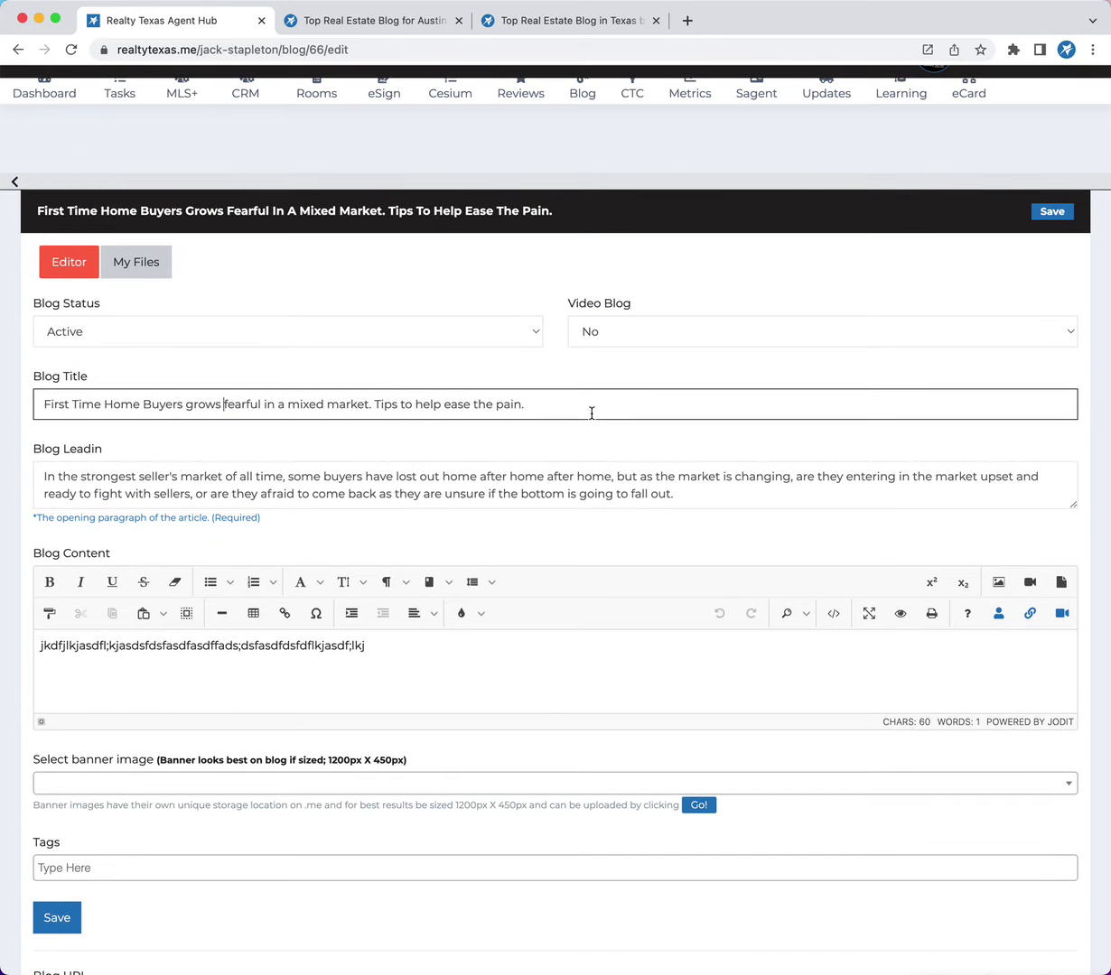
{"action": "triple_click", "coordinate": [80, 403]}
{"action": "scroll", "coordinate": [200, 679], "scroll_direction": "down", "scroll_amount": 5}
{"action": "scroll", "coordinate": [199, 679], "scroll_direction": "up", "scroll_amount": 1}
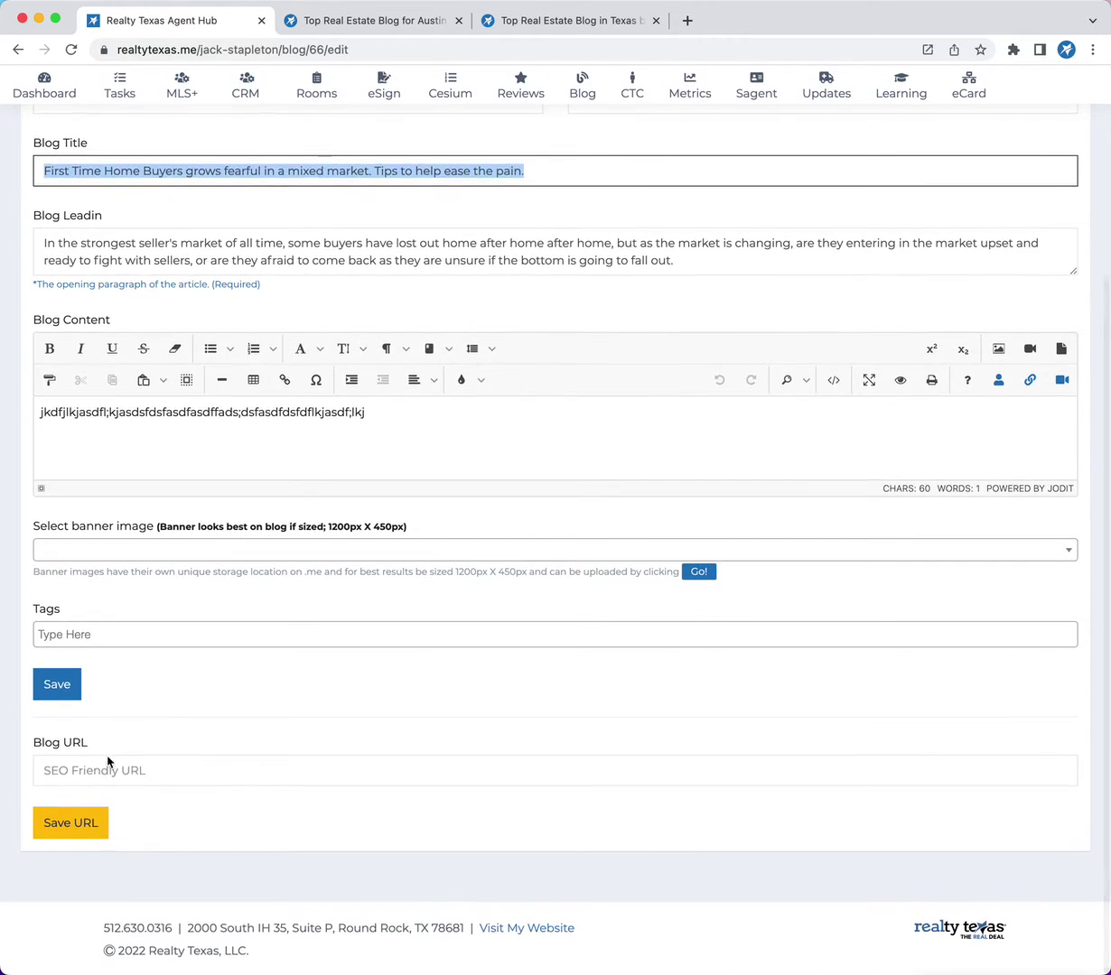
{"action": "left_click", "coordinate": [109, 763]}
{"action": "type", "text": "First time home buyers grows fearful in a mixed market tips to help ease the pain"}
{"action": "left_click", "coordinate": [81, 824]}
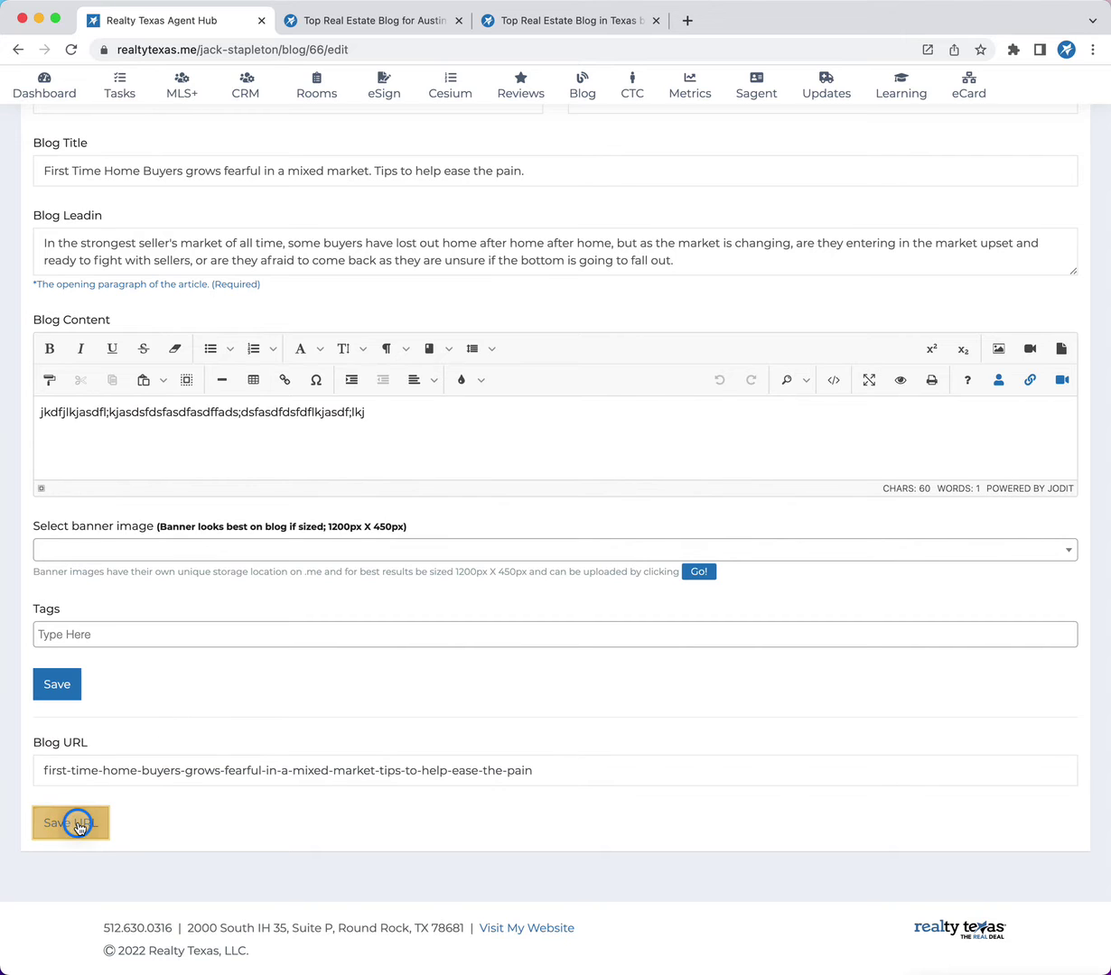
{"action": "left_click", "coordinate": [592, 604]}
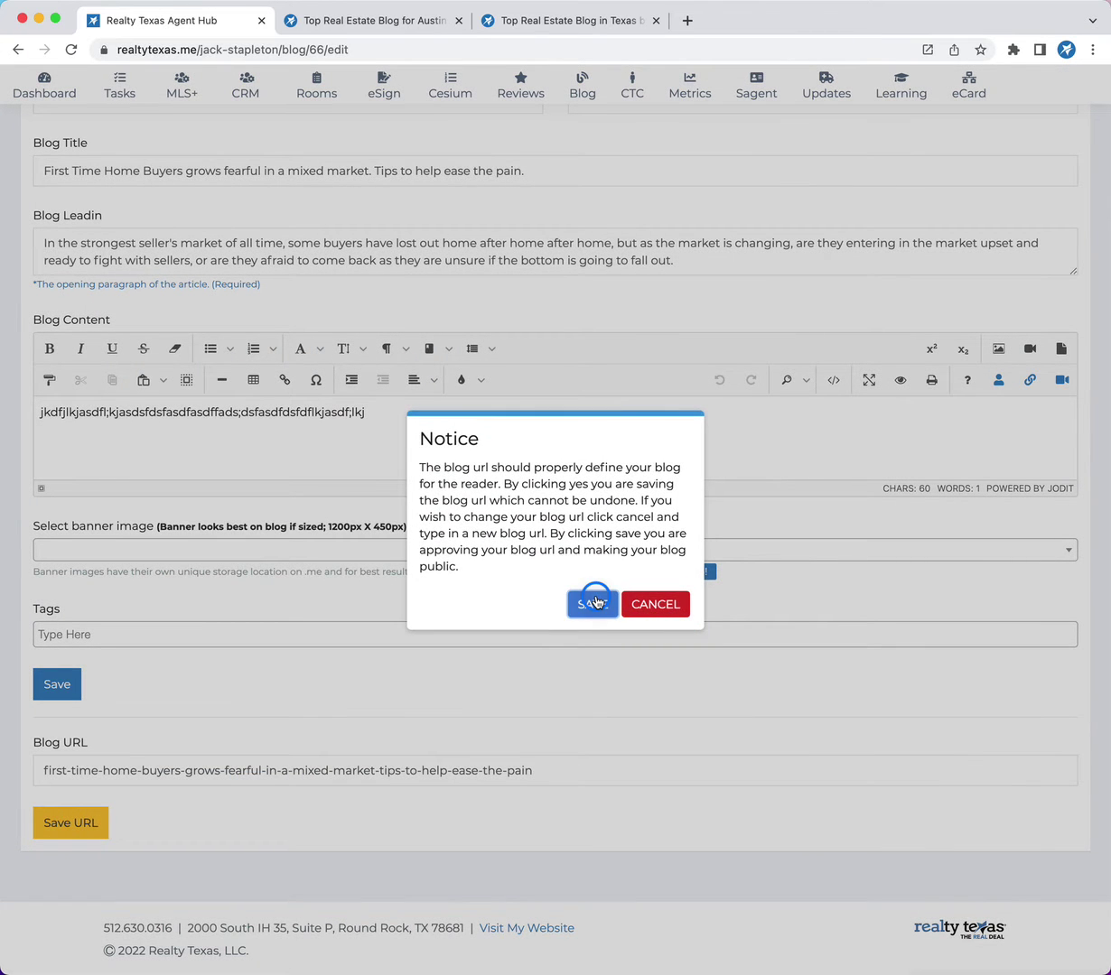
{"action": "left_click", "coordinate": [364, 22]}
{"action": "left_click", "coordinate": [71, 50]}
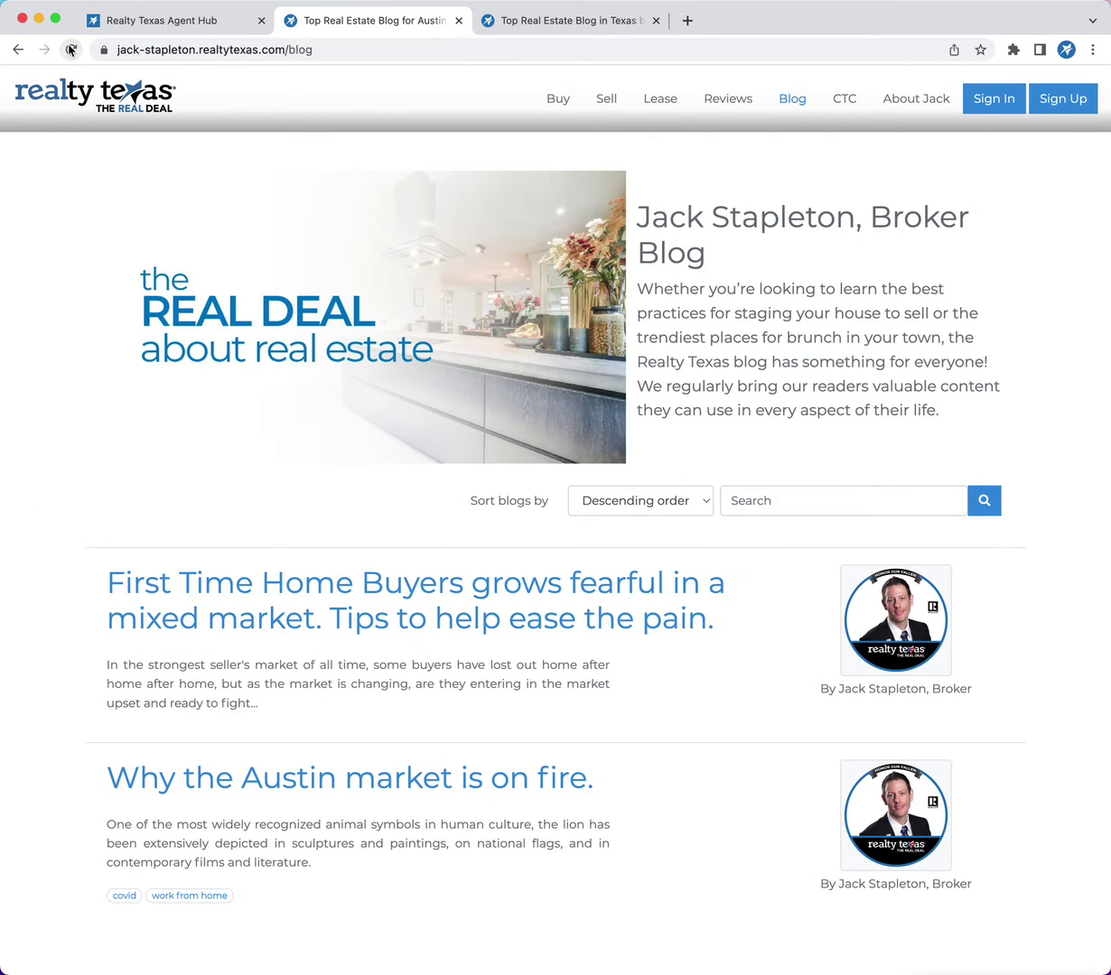
{"action": "scroll", "coordinate": [253, 445], "scroll_direction": "down", "scroll_amount": 3}
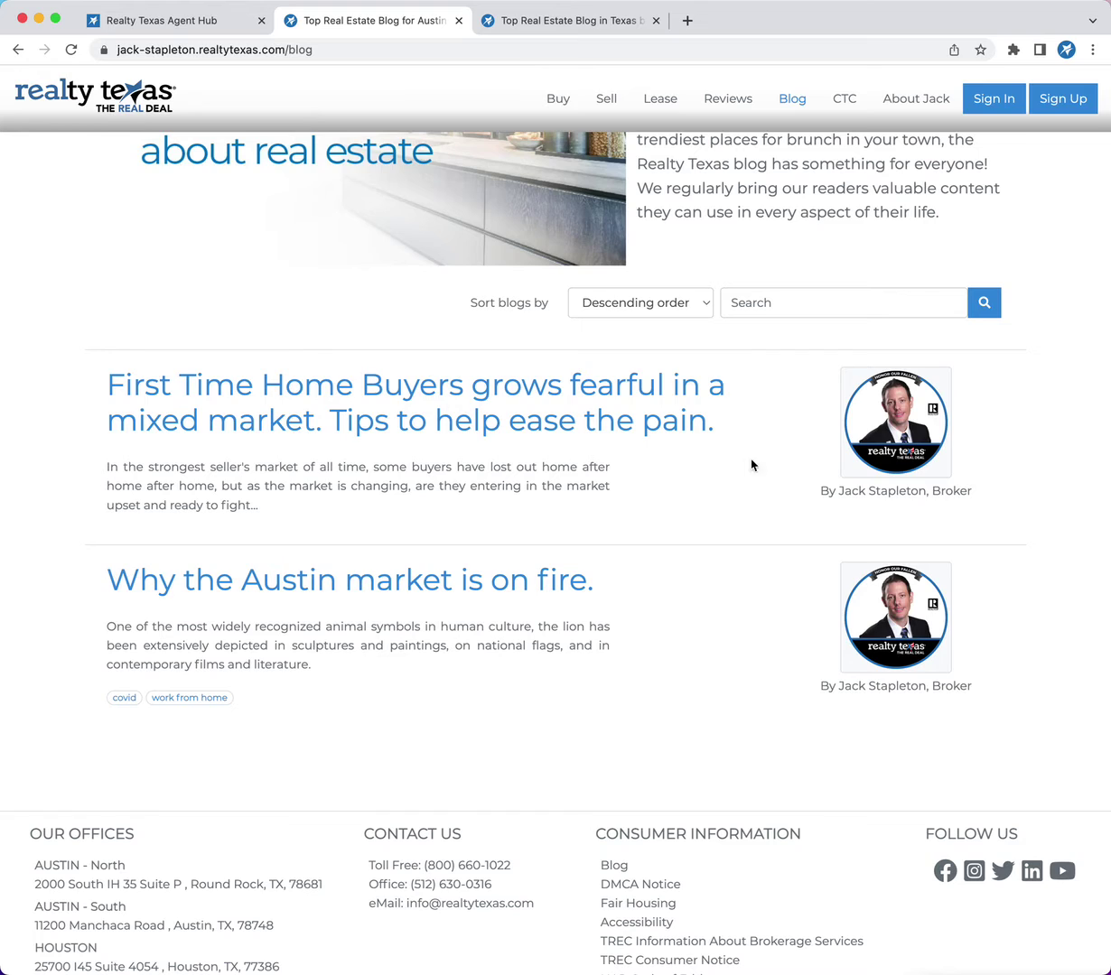
{"action": "left_click_drag", "start_coordinate": [280, 516], "coordinate": [67, 476]}
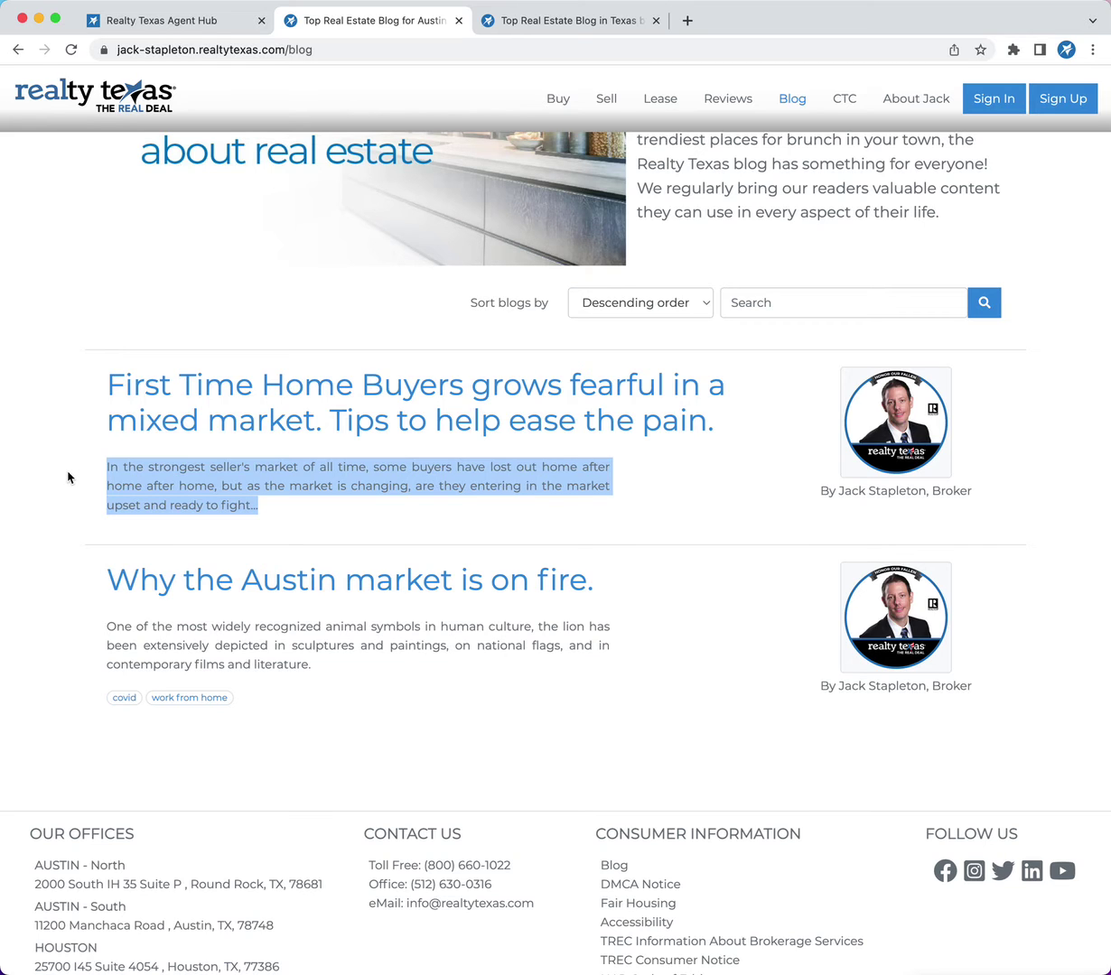
{"action": "left_click", "coordinate": [266, 402]}
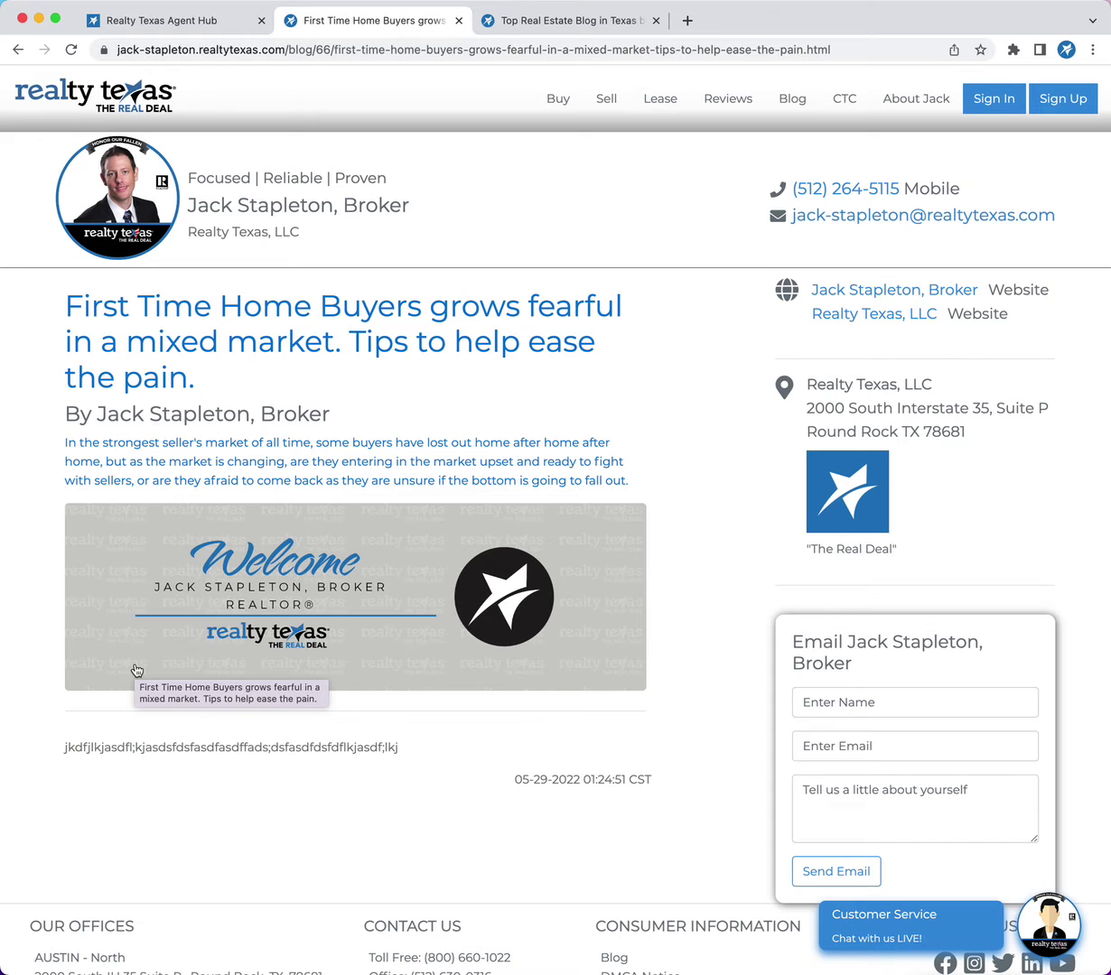
{"action": "left_click", "coordinate": [221, 24]}
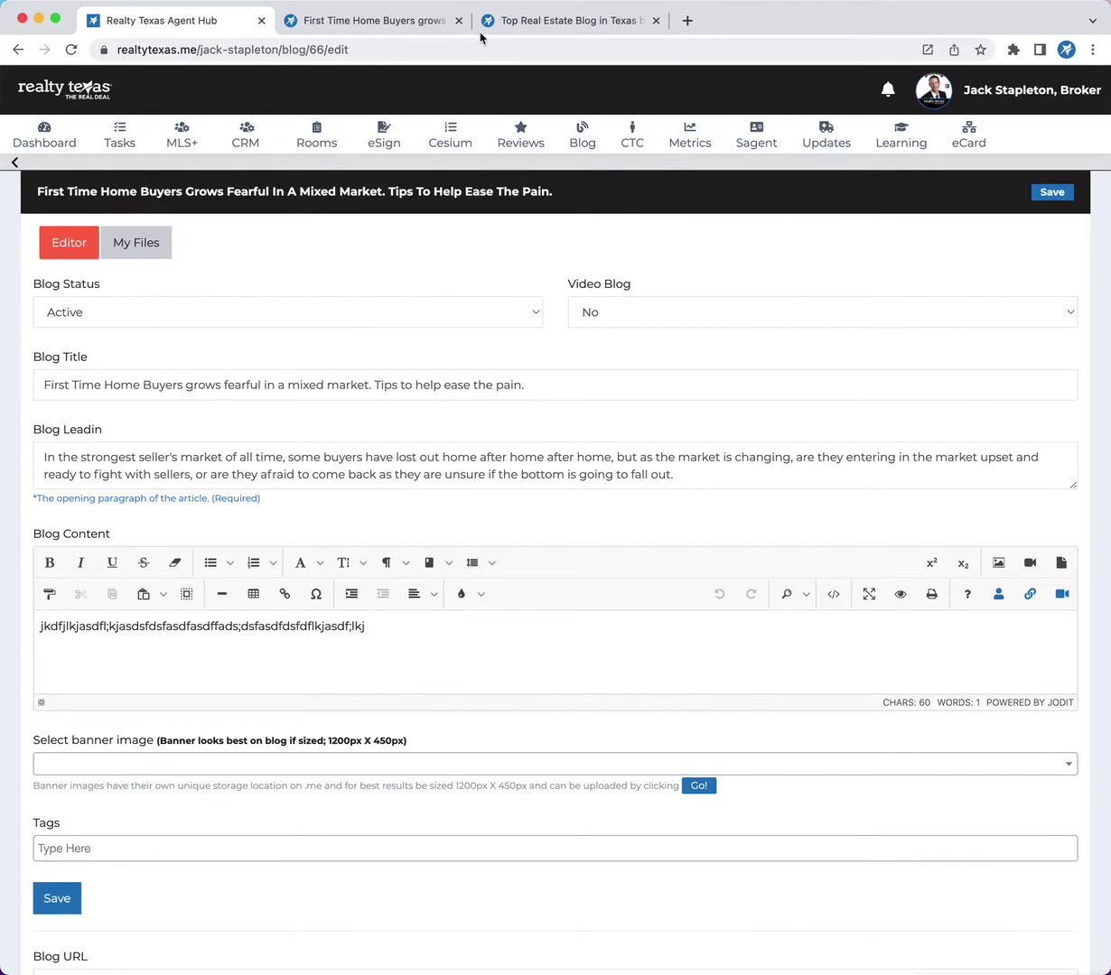
{"action": "left_click", "coordinate": [367, 27]}
{"action": "left_click", "coordinate": [18, 52]}
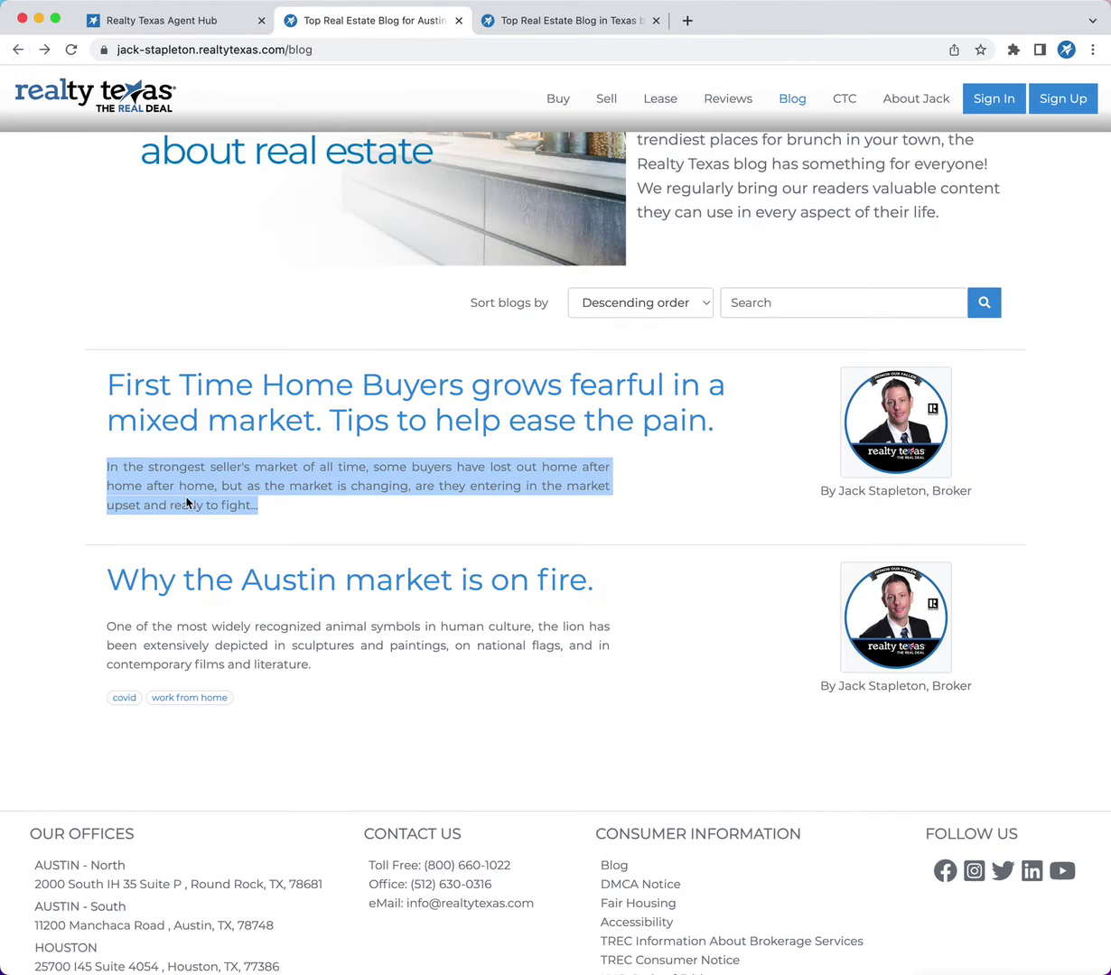
{"action": "left_click", "coordinate": [58, 311]}
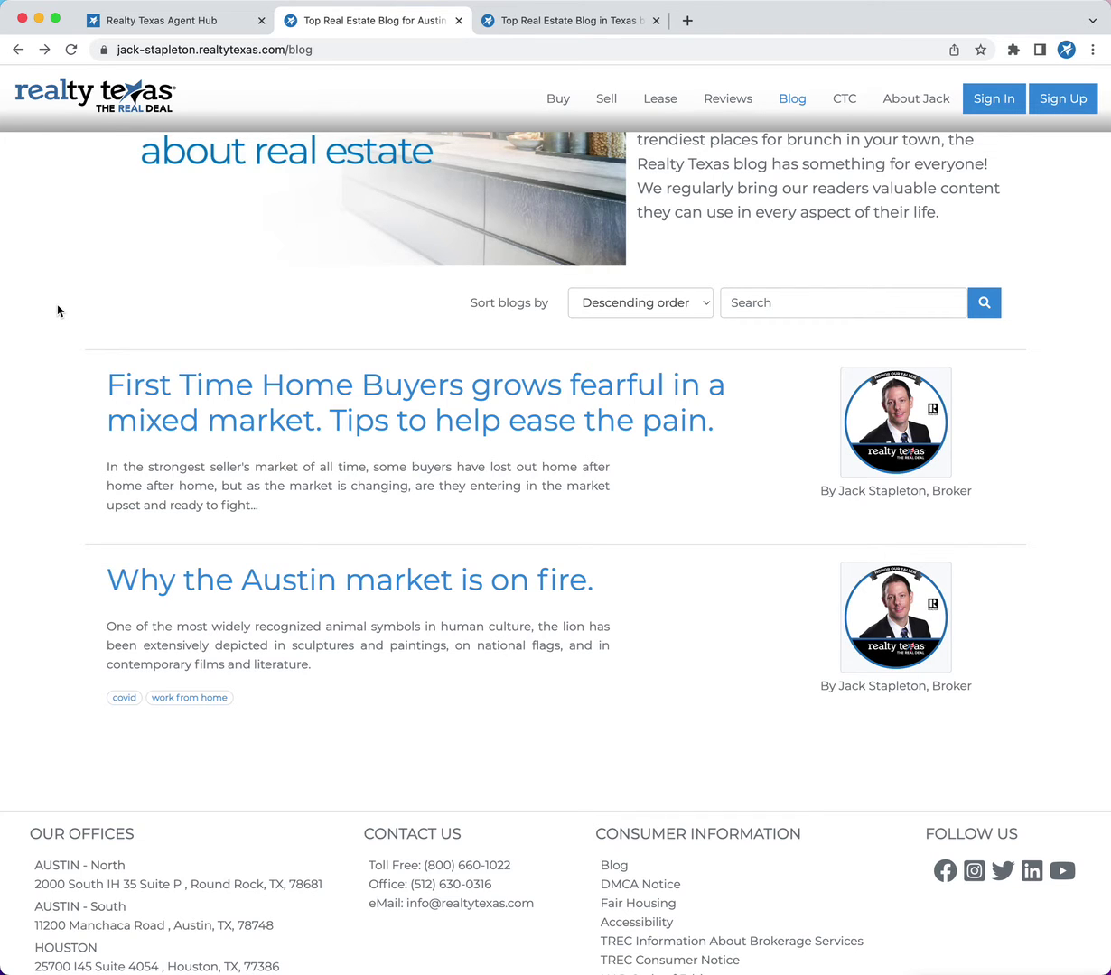
{"action": "left_click_drag", "start_coordinate": [272, 498], "coordinate": [11, 468]}
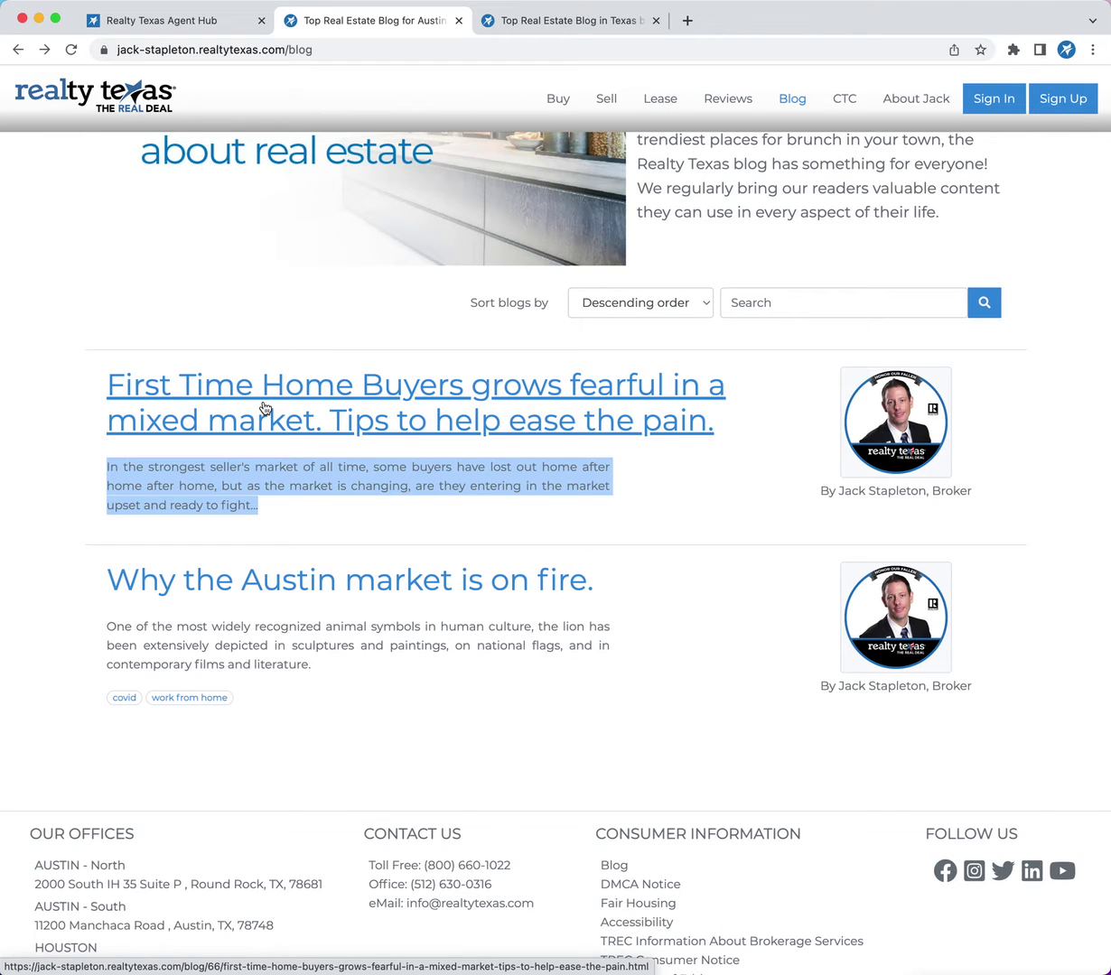
{"action": "left_click", "coordinate": [162, 29]}
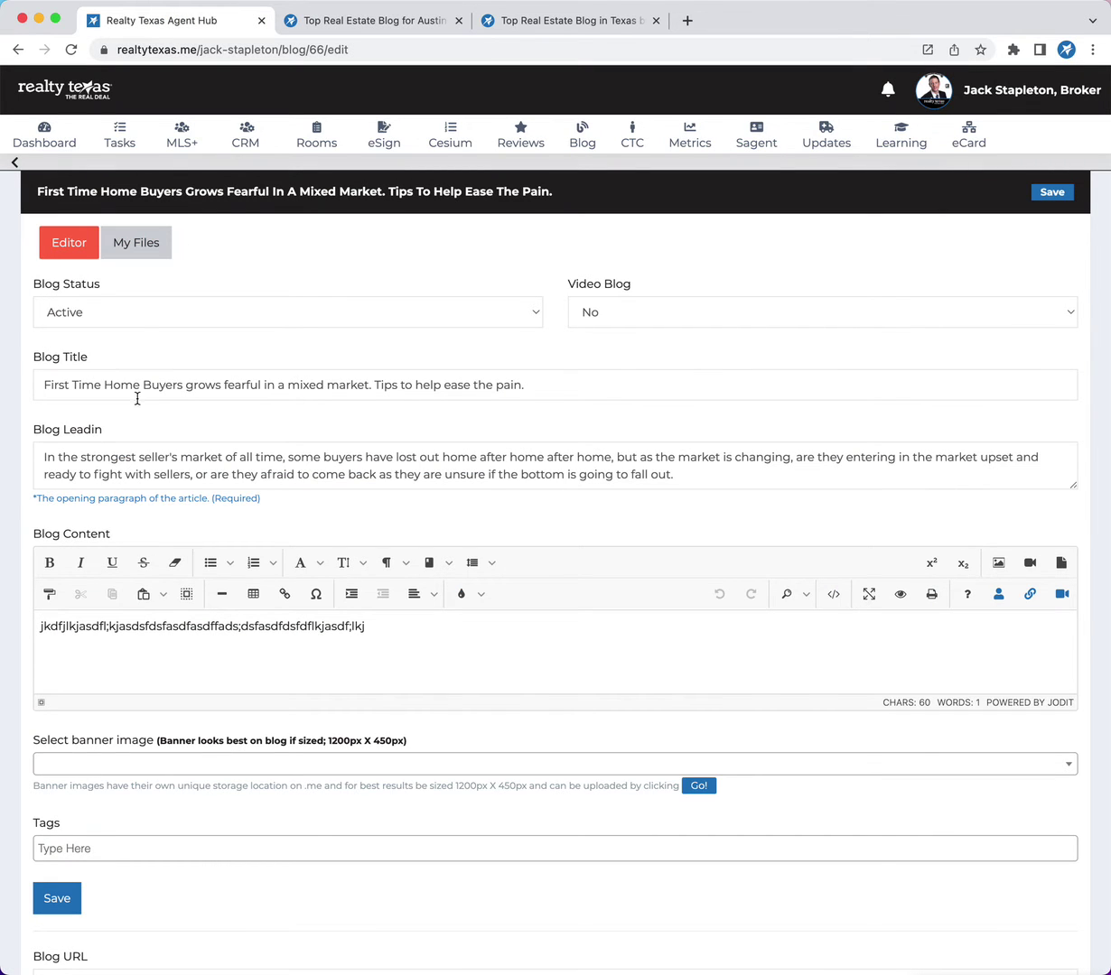
Step: Create a new blog post and type its title about the Austin Housing Crisis
{"action": "left_click", "coordinate": [10, 166]}
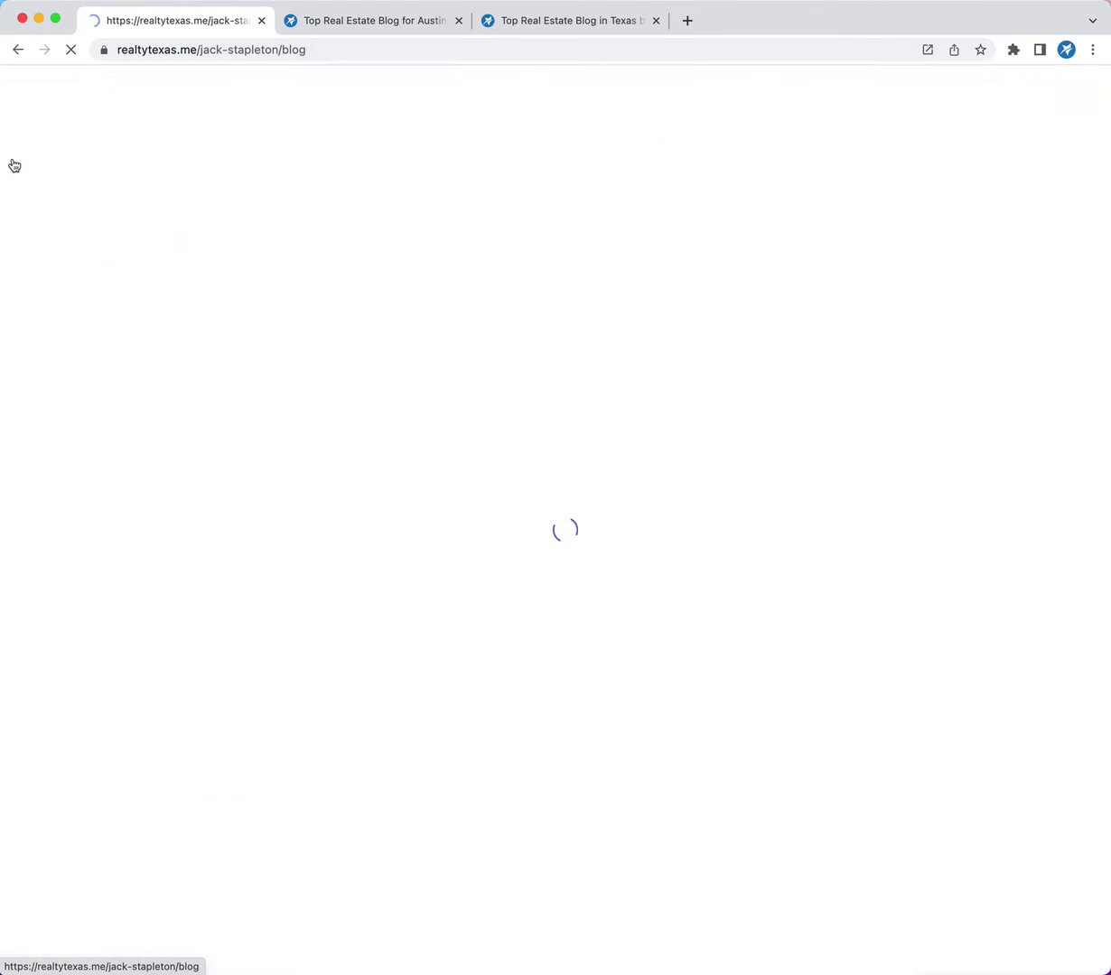
{"action": "left_click", "coordinate": [371, 226]}
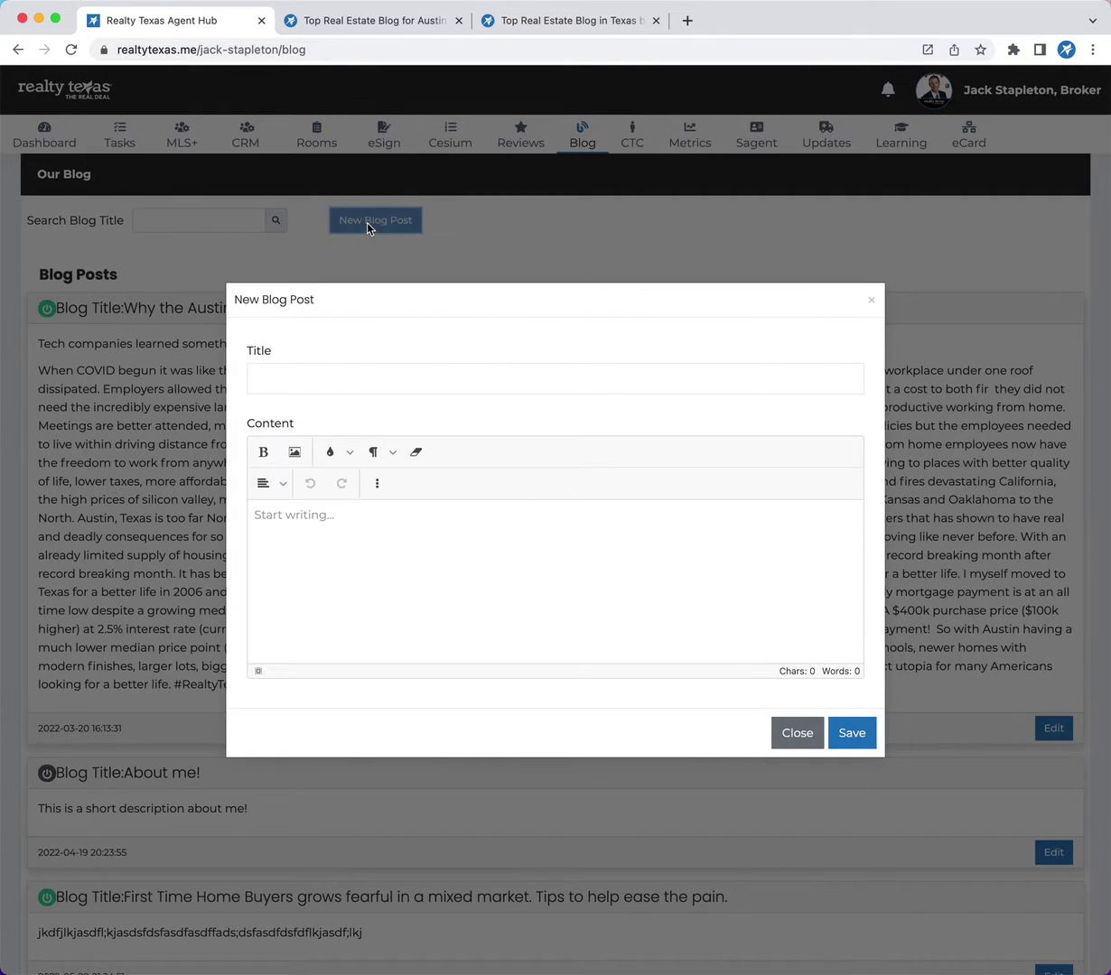
{"action": "left_click", "coordinate": [331, 370]}
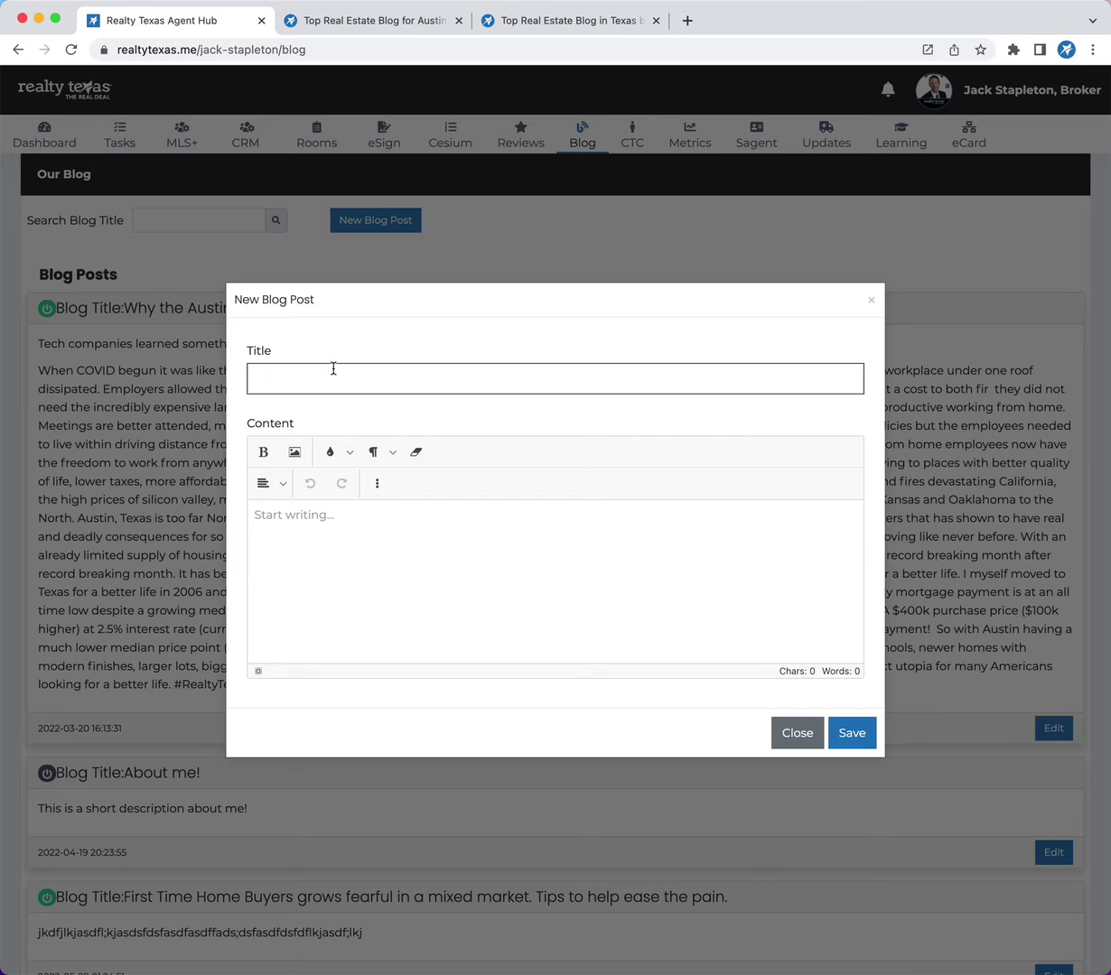
{"action": "type", "text": "Austin Houstinng Crisis reaches new "}
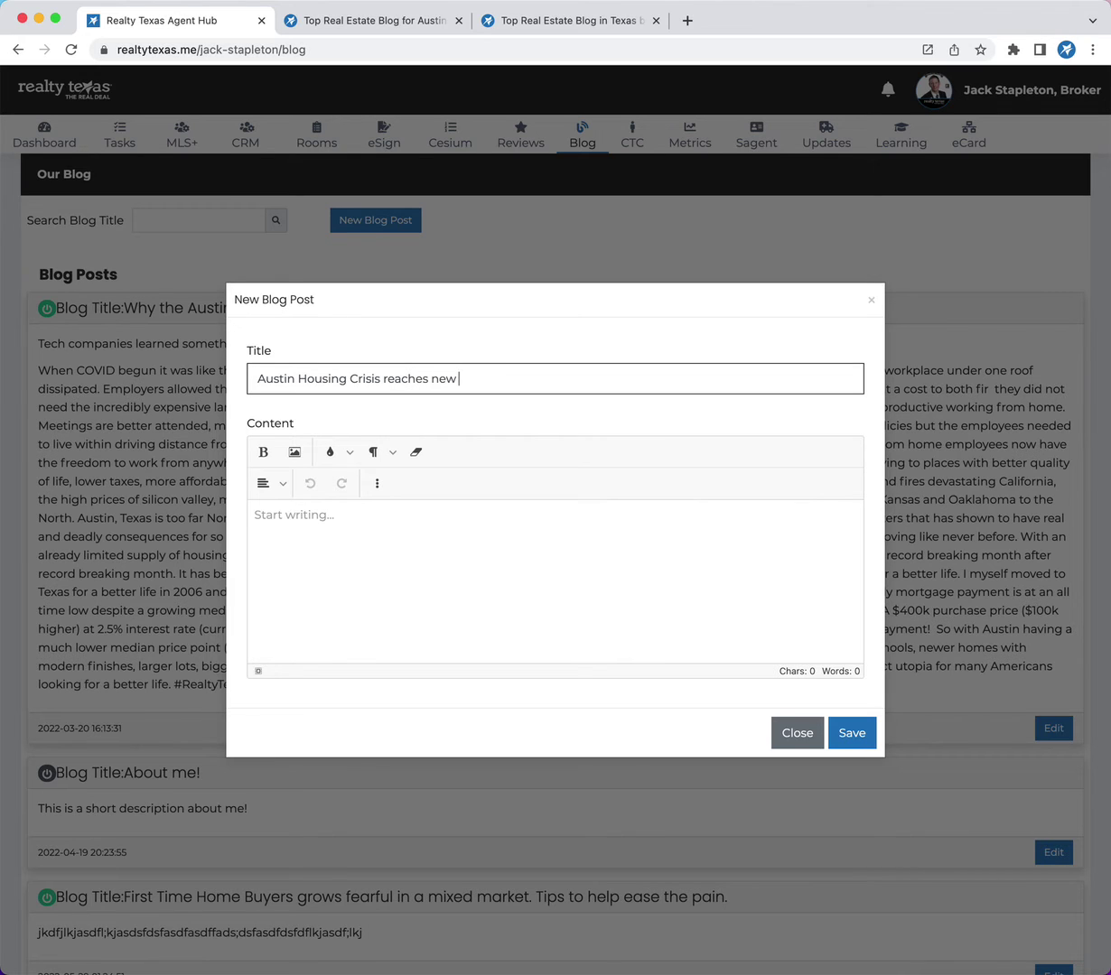
{"action": "type", "text": "levels after approasal"}
{"action": "key", "text": "BackSpace"}
{"action": "type", "text": "sas hav"}
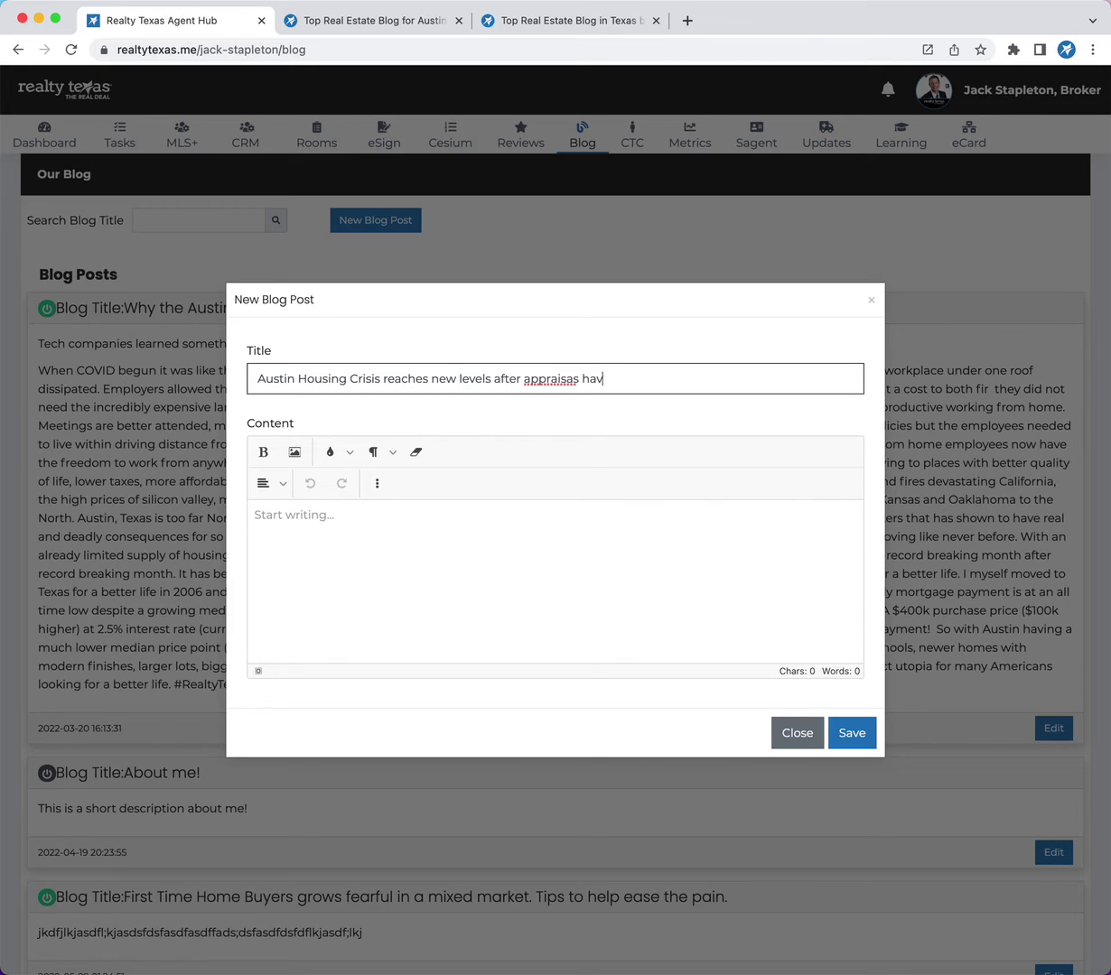
{"action": "type", "text": "e been certif"}
{"action": "key", "text": "BackSpace"}
{"action": "type", "text": "ifed."}
Step: Correct the title's misspellings to 'assessments' and 'certified'
{"action": "right_click", "coordinate": [566, 378]}
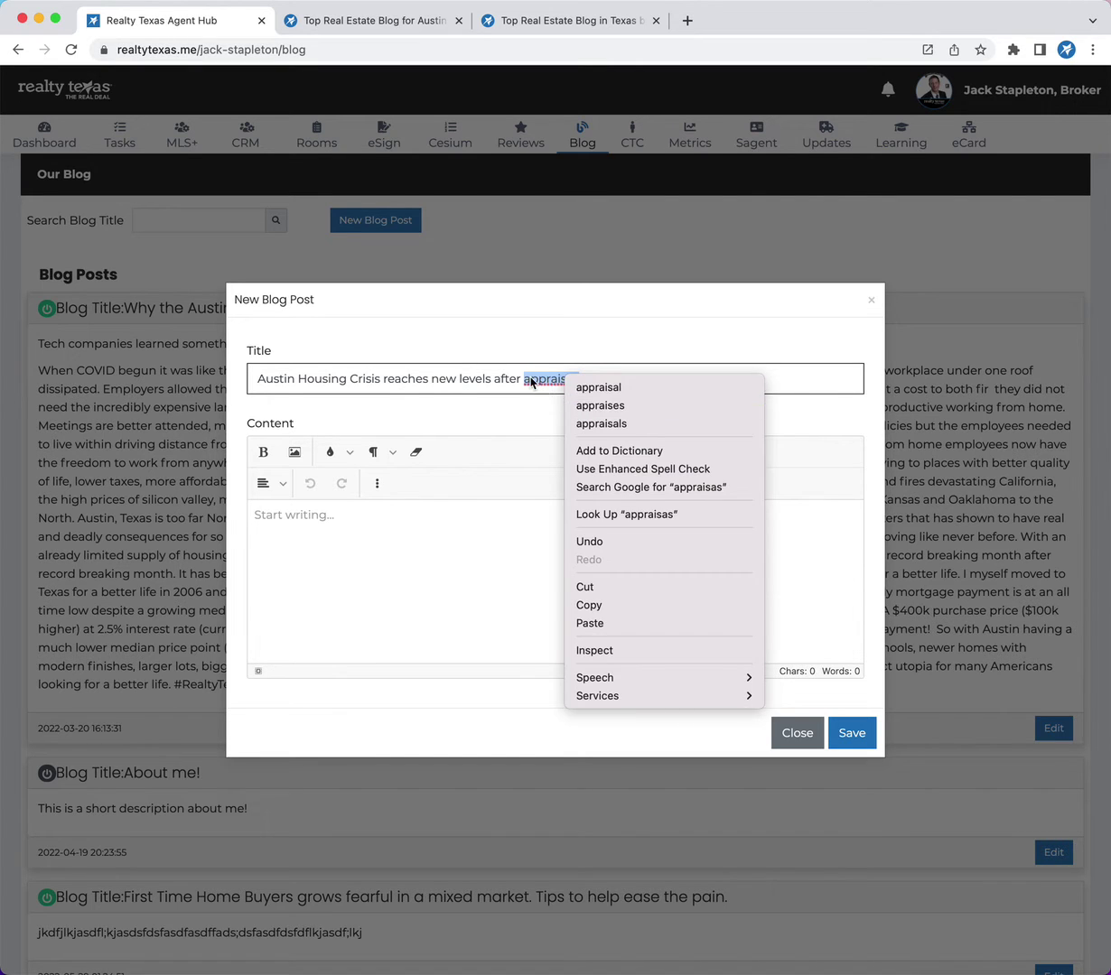
{"action": "key", "text": "Escape"}
{"action": "type", "text": "assessment"}
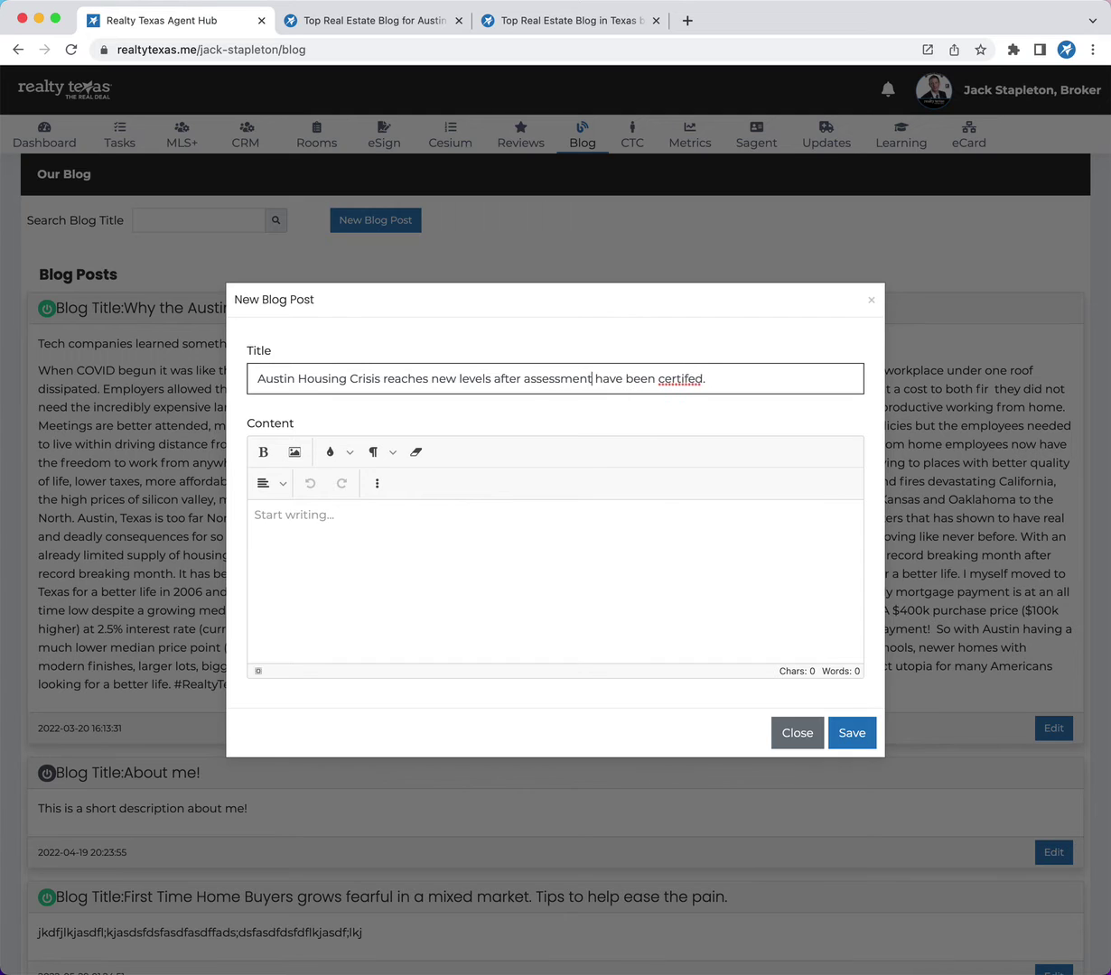
{"action": "type", "text": "s"}
{"action": "left_click", "coordinate": [543, 548]}
{"action": "scroll", "coordinate": [614, 542], "scroll_direction": "down", "scroll_amount": 1}
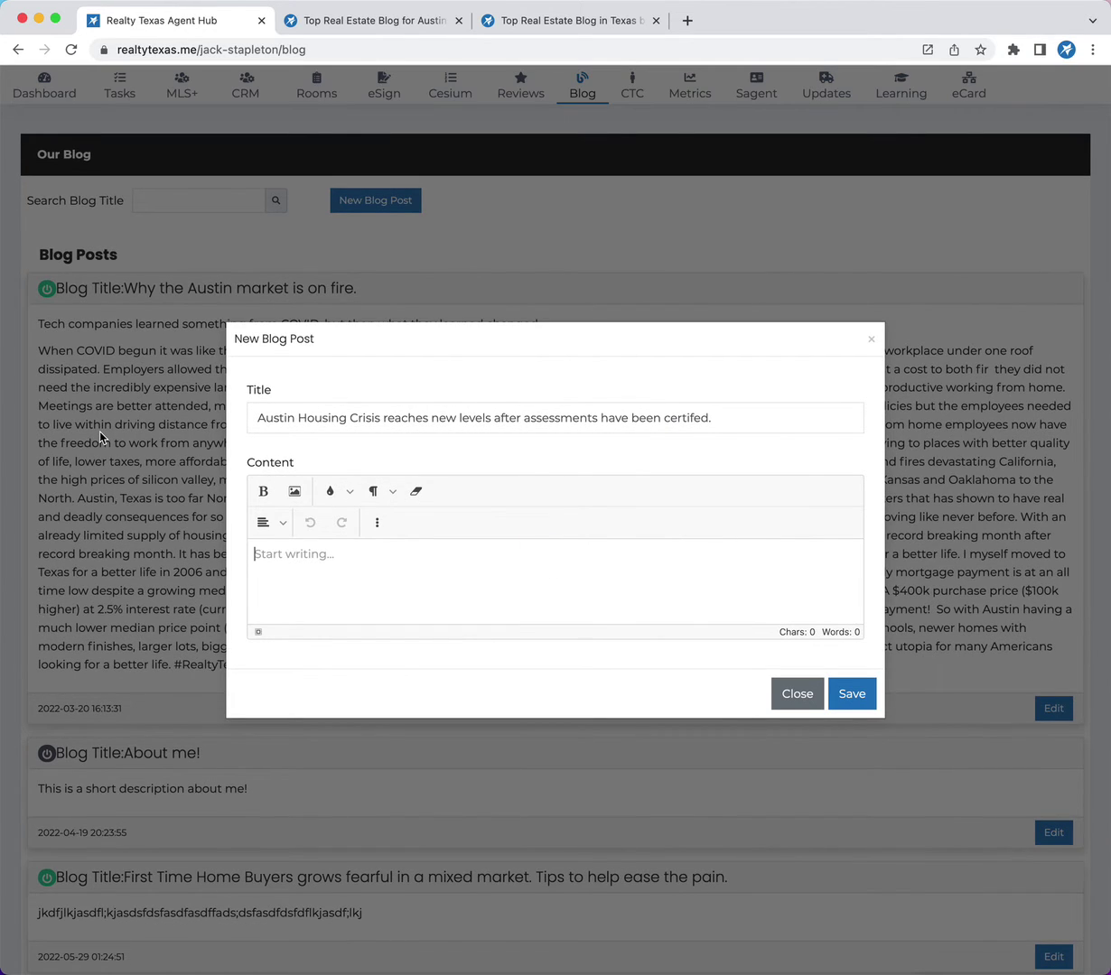
{"action": "left_click_drag", "start_coordinate": [761, 421], "coordinate": [79, 420]}
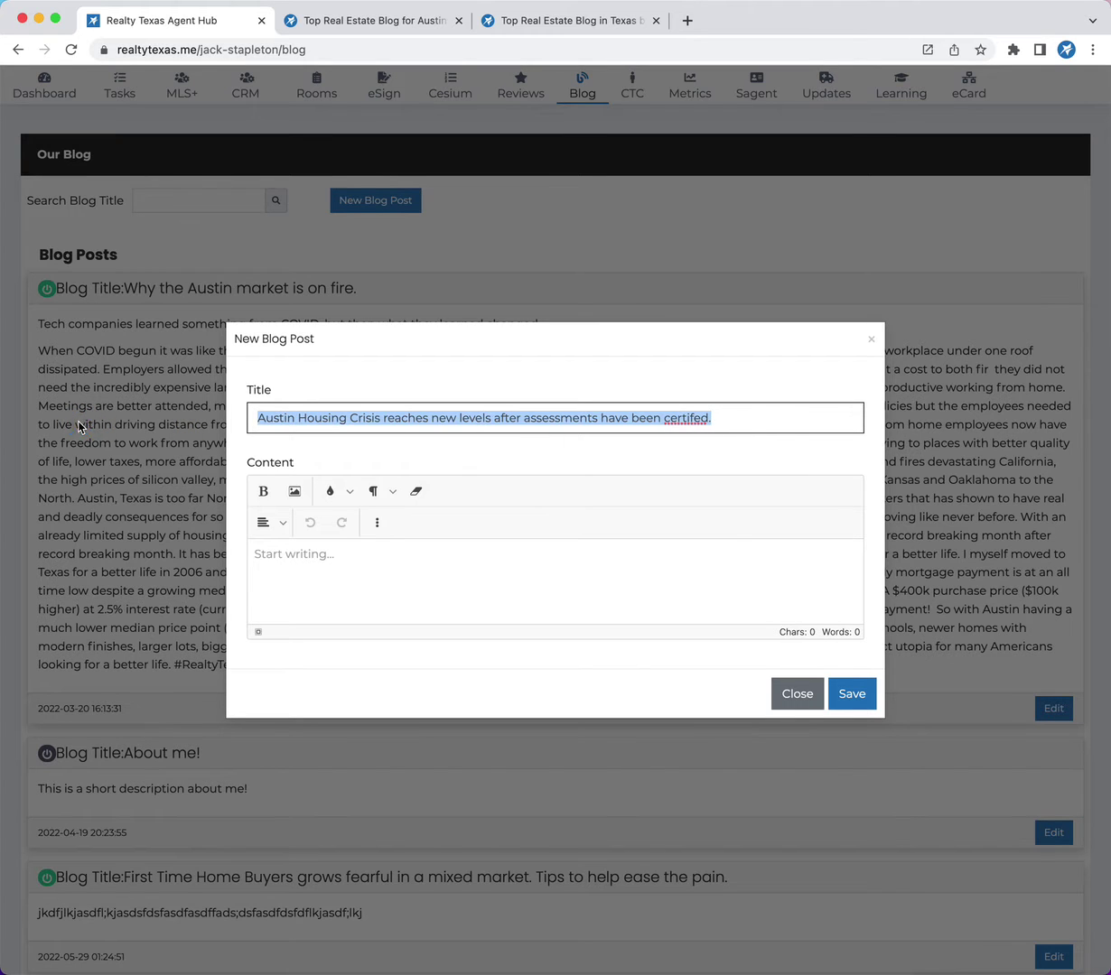
{"action": "right_click", "coordinate": [688, 418]}
{"action": "left_click", "coordinate": [612, 483]}
{"action": "left_click", "coordinate": [595, 417]}
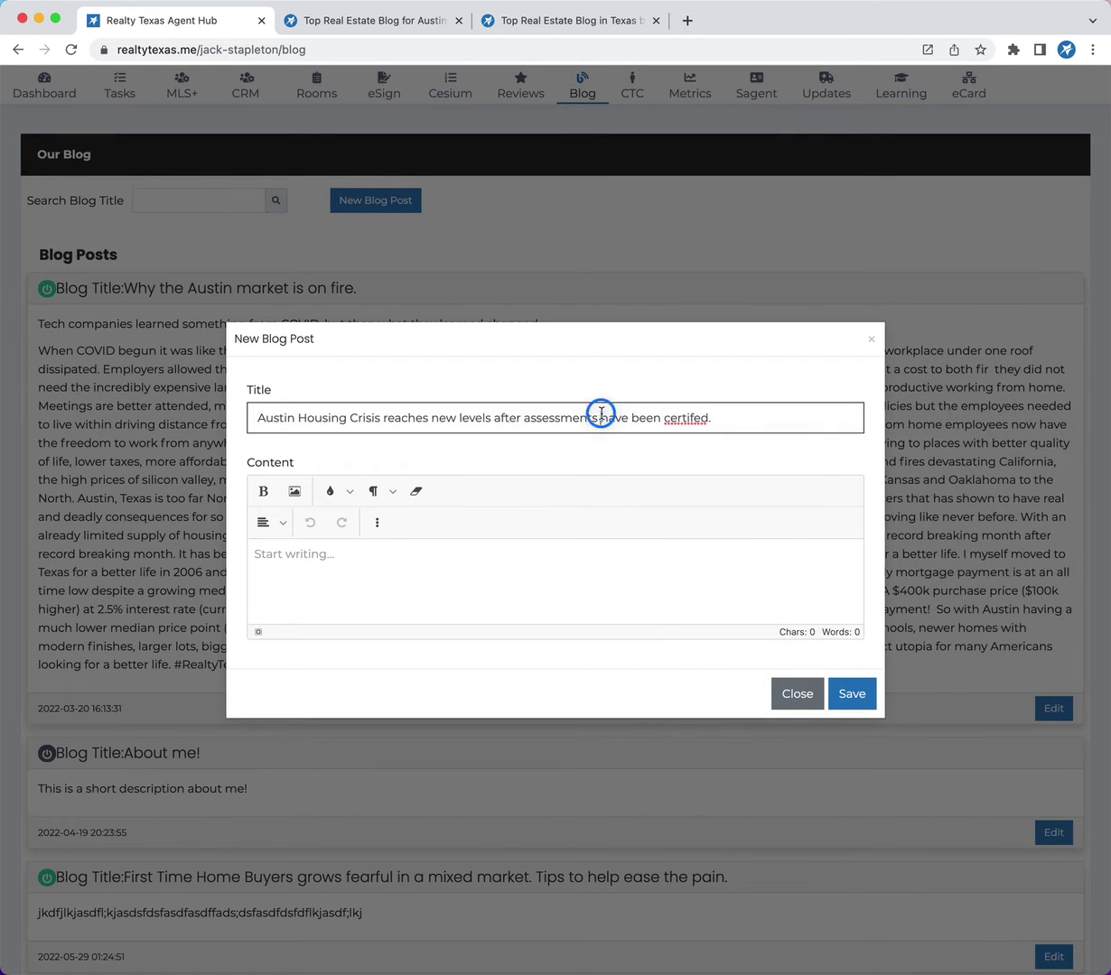
{"action": "right_click", "coordinate": [675, 417]}
{"action": "left_click", "coordinate": [679, 425]}
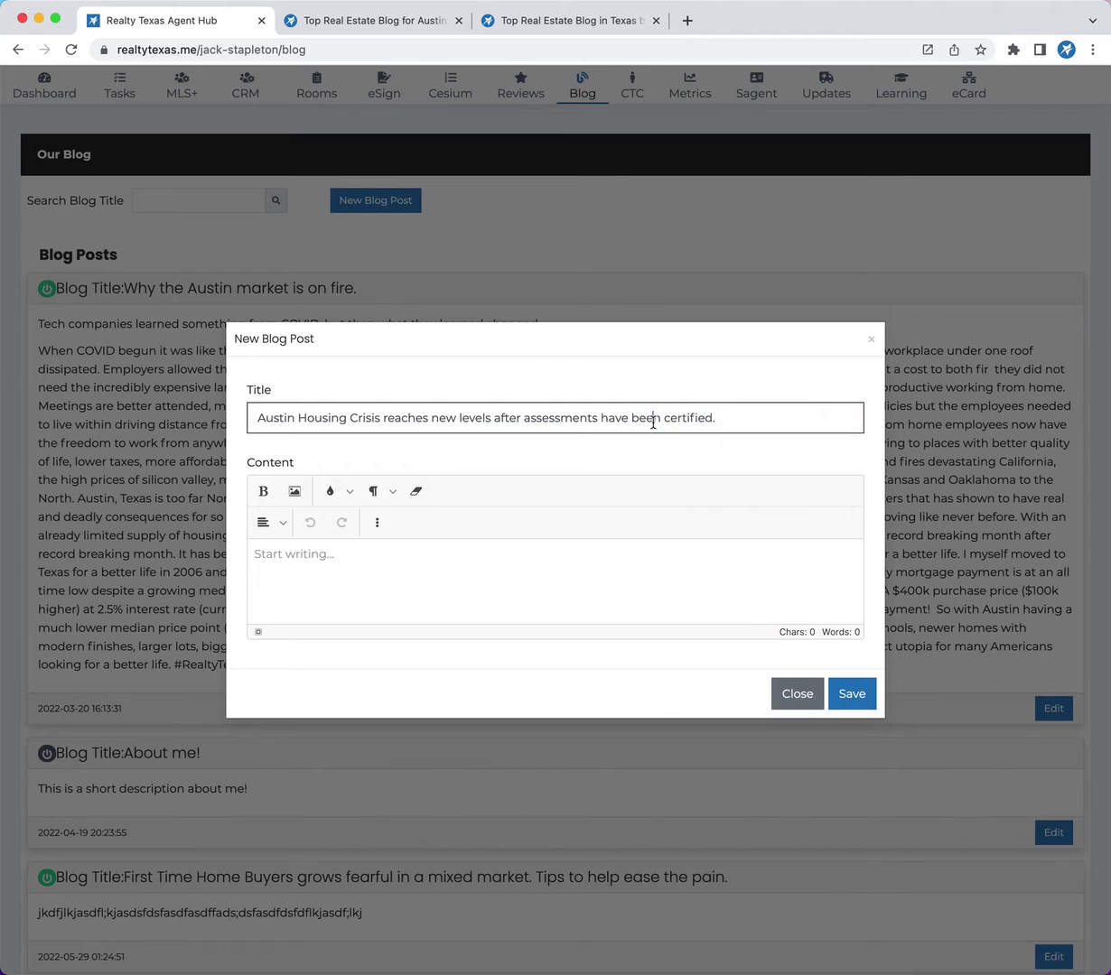
Step: Copy the corrected title into the post content and create the post
{"action": "left_click_drag", "start_coordinate": [754, 411], "coordinate": [11, 418]}
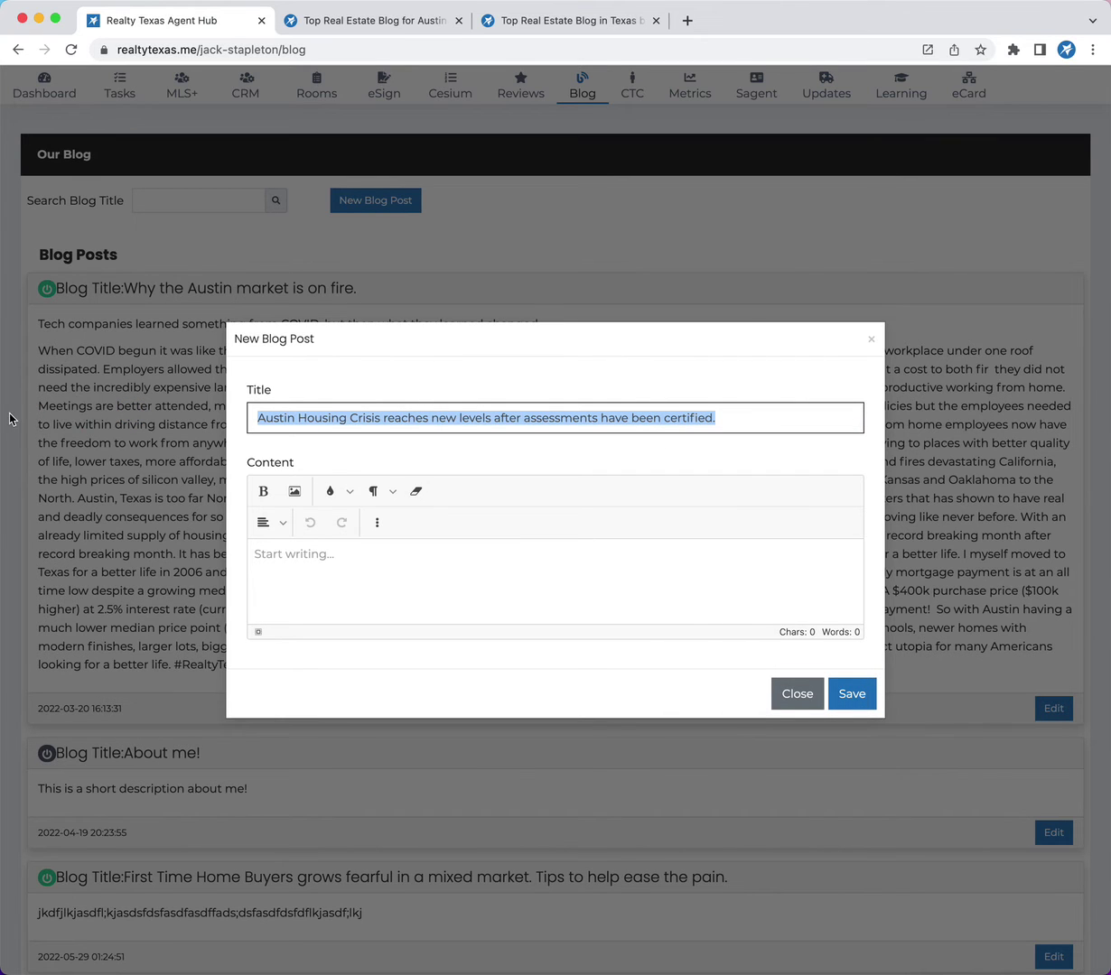
{"action": "key", "text": "ctrl+c"}
{"action": "left_click", "coordinate": [372, 578]}
{"action": "key", "text": "ctrl+v"}
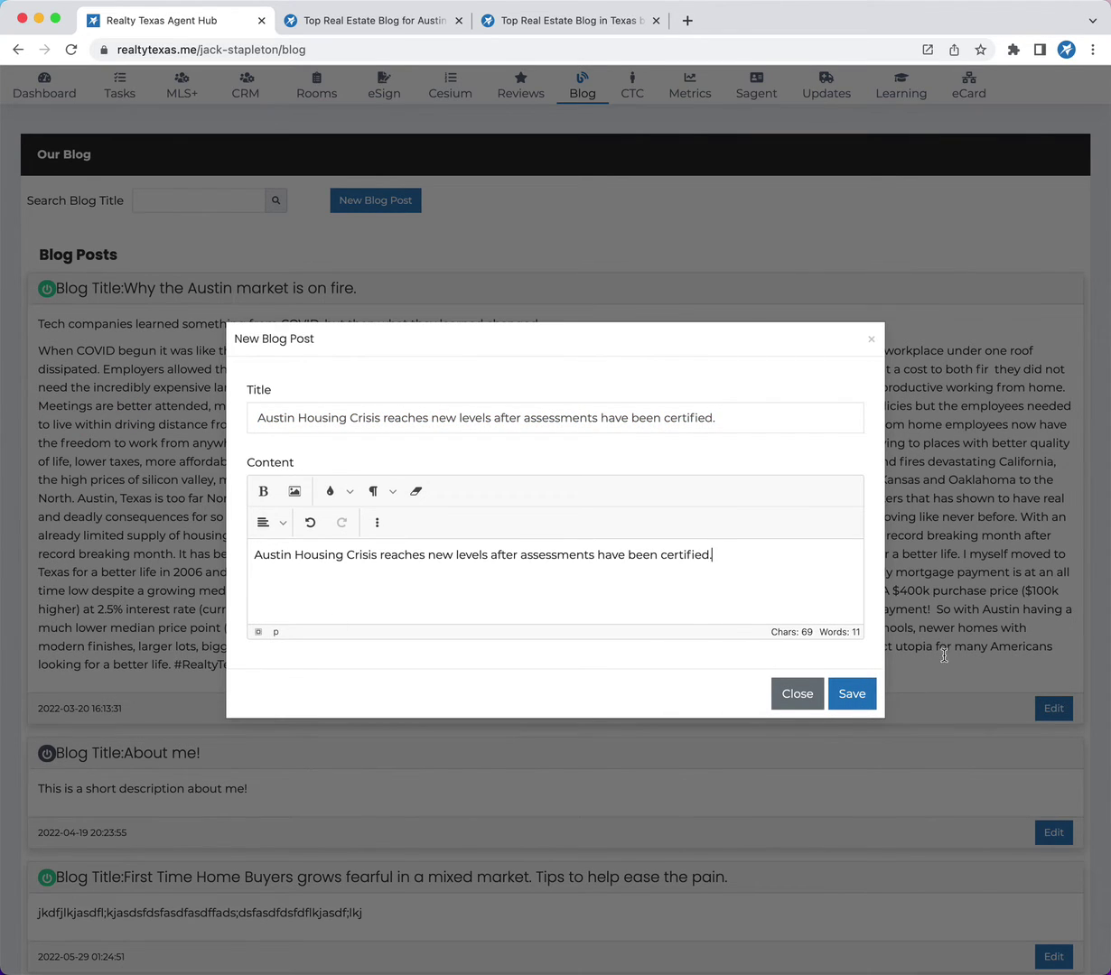
{"action": "left_click", "coordinate": [871, 700]}
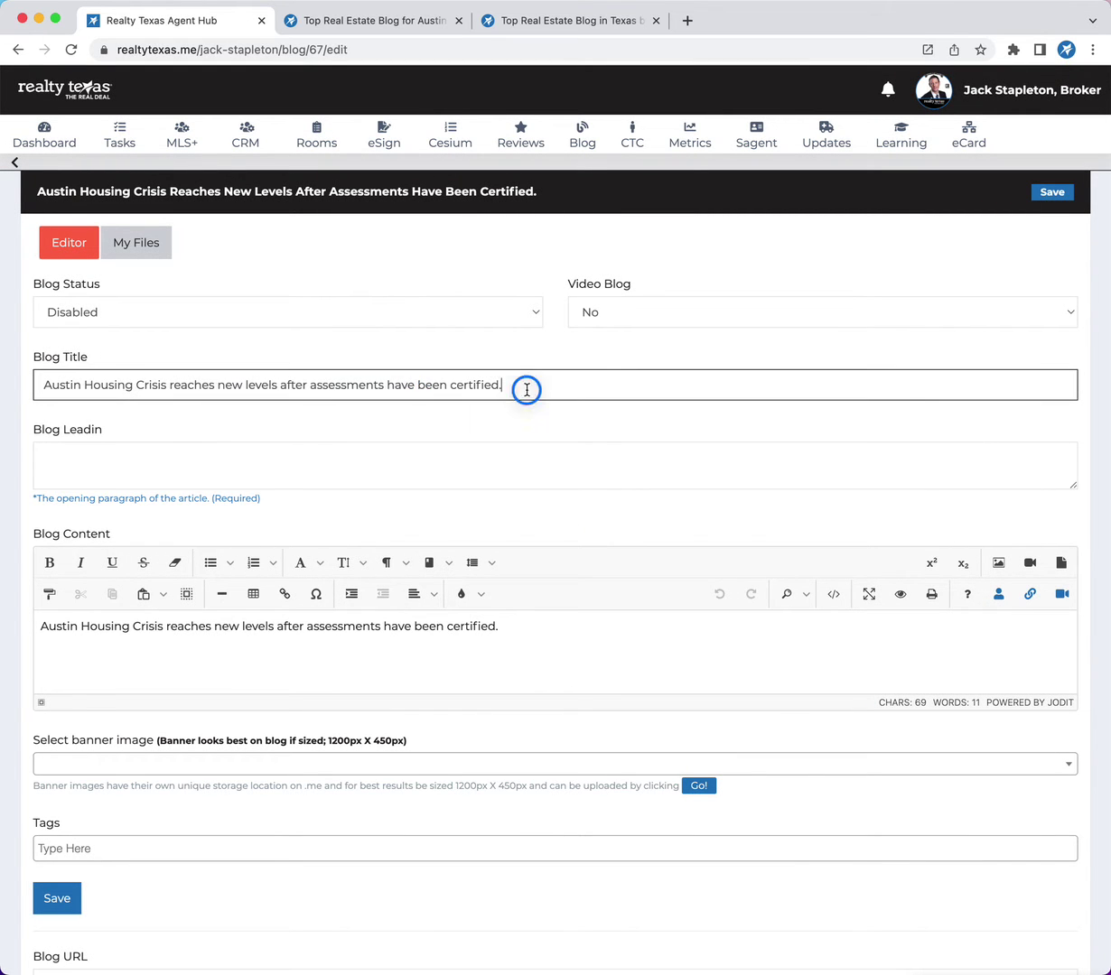
Step: Paste the title into Blog URL and confirm saving the permanent web address
{"action": "left_click_drag", "start_coordinate": [524, 384], "coordinate": [43, 384]}
{"action": "scroll", "coordinate": [198, 667], "scroll_direction": "down", "scroll_amount": 3}
{"action": "left_click", "coordinate": [104, 866]}
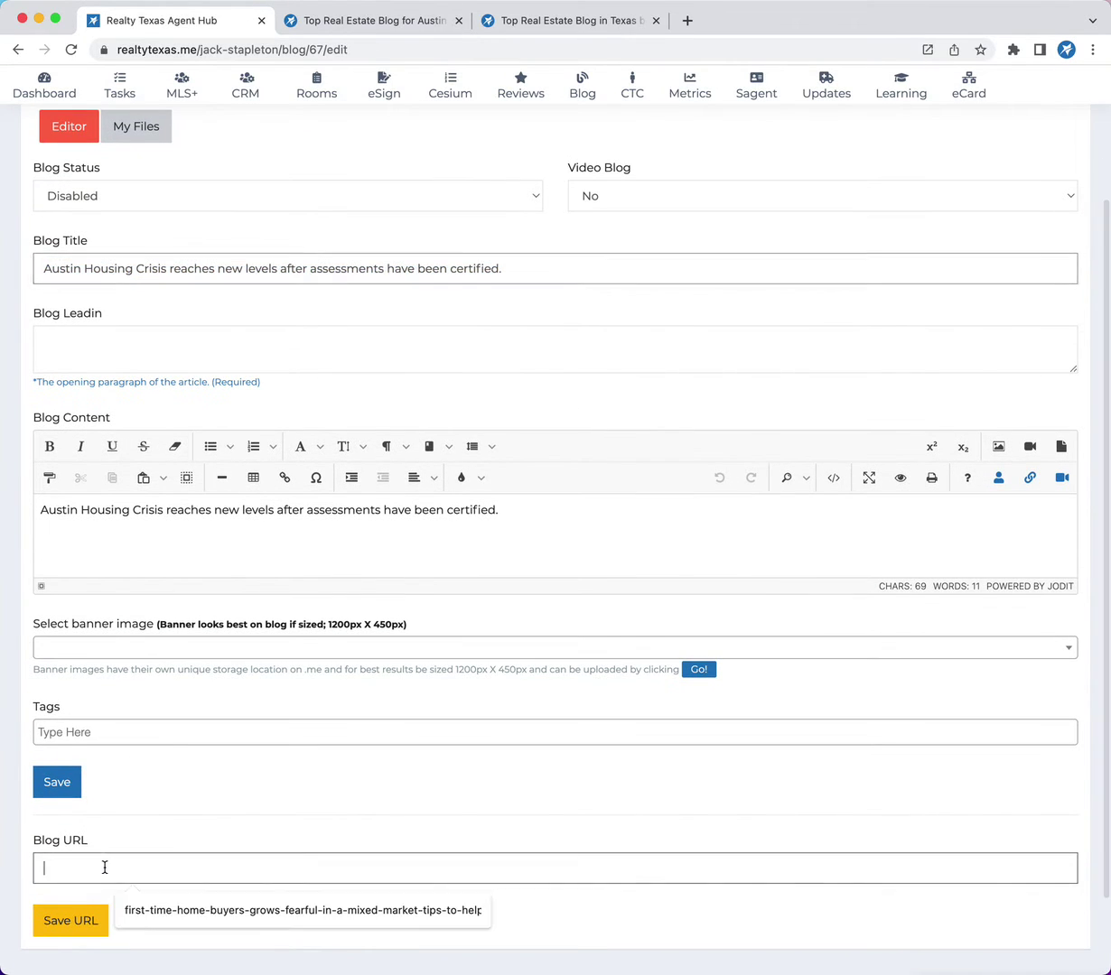
{"action": "key", "text": "super+v"}
{"action": "left_click", "coordinate": [86, 919]}
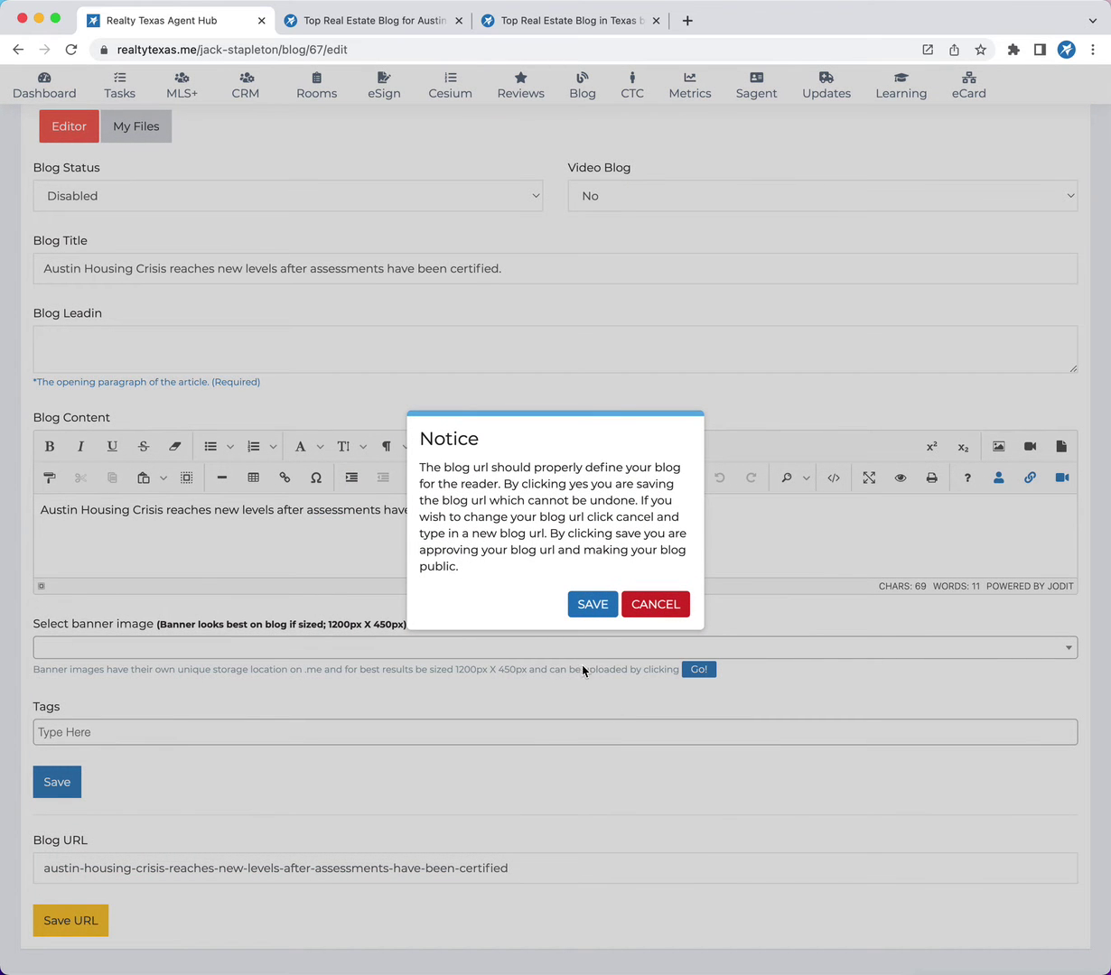
{"action": "left_click", "coordinate": [572, 597]}
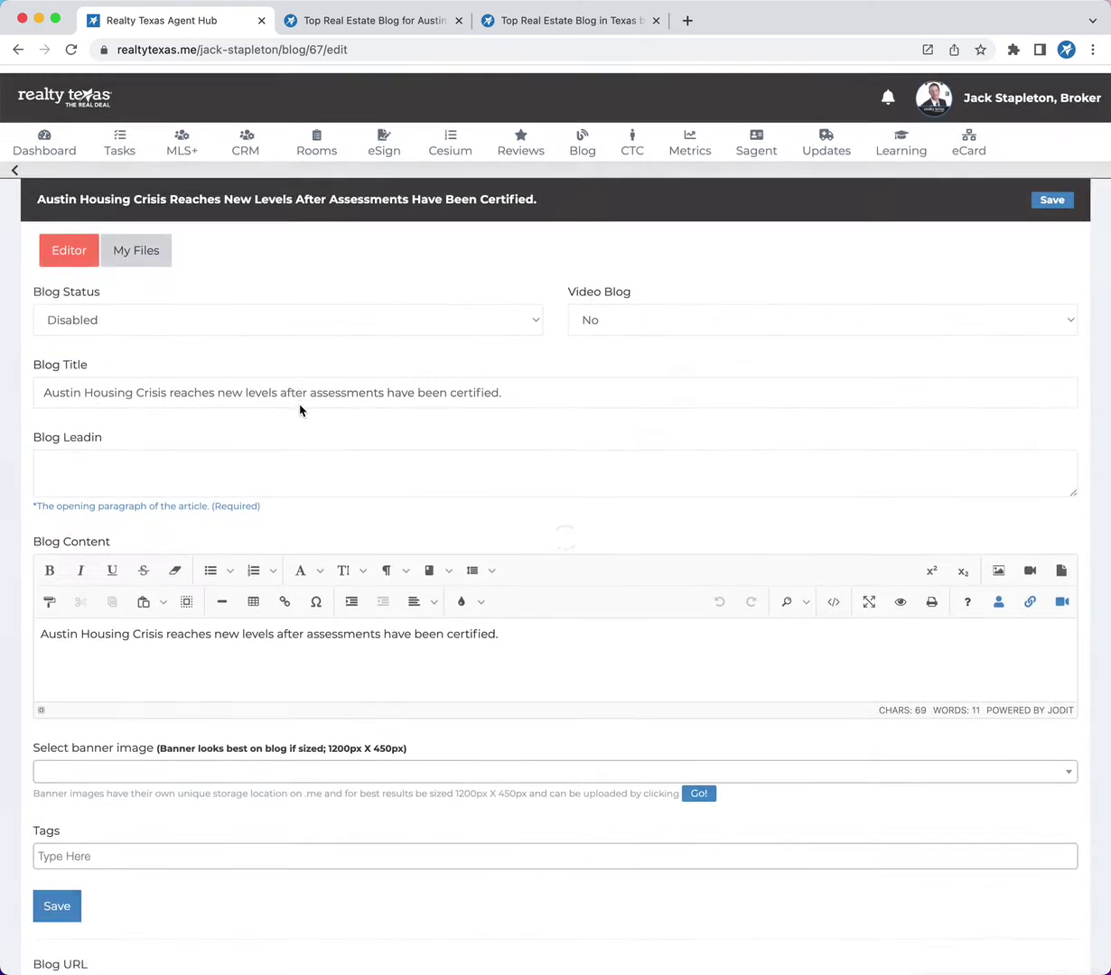
Step: Set Blog Status to Active and Video Blog to Yes
{"action": "left_click", "coordinate": [122, 313]}
{"action": "left_click", "coordinate": [104, 296]}
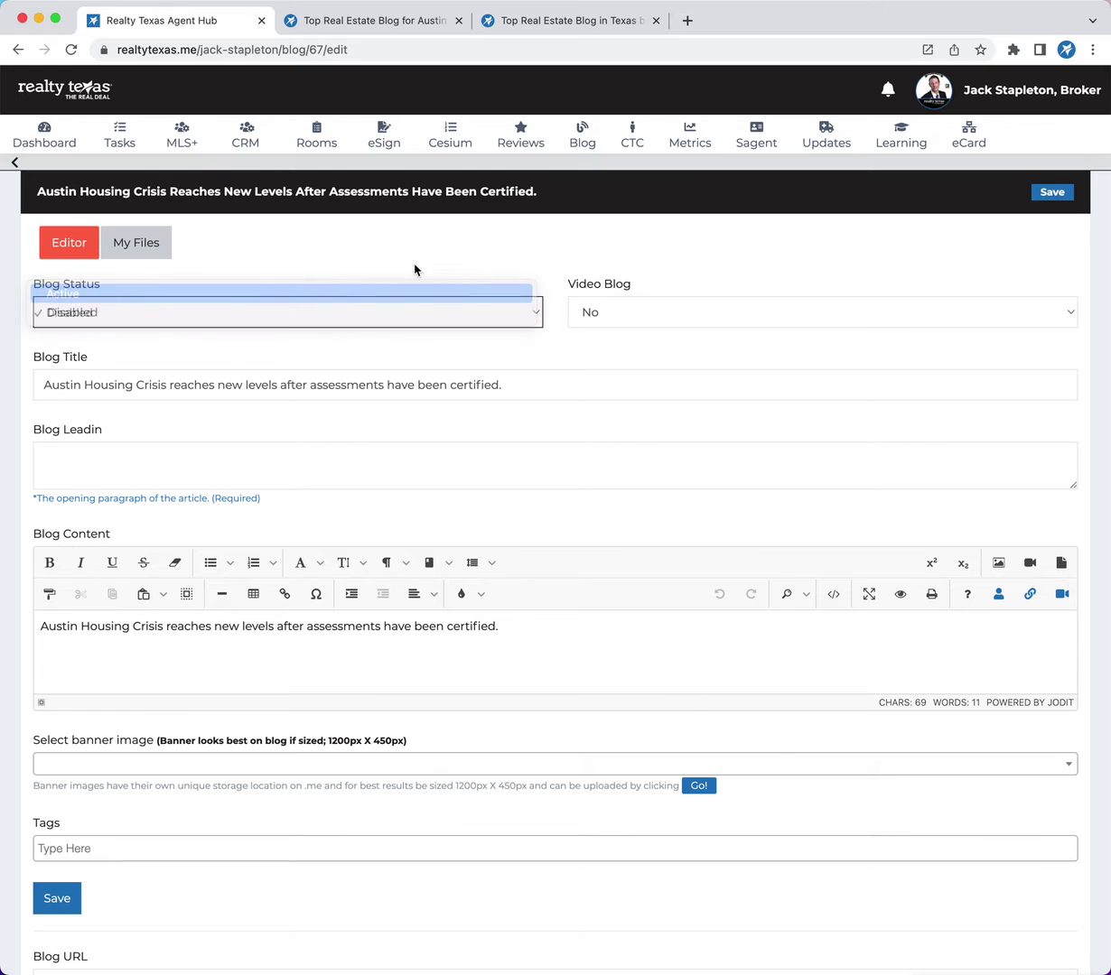
{"action": "left_click", "coordinate": [601, 312]}
{"action": "left_click", "coordinate": [609, 341]}
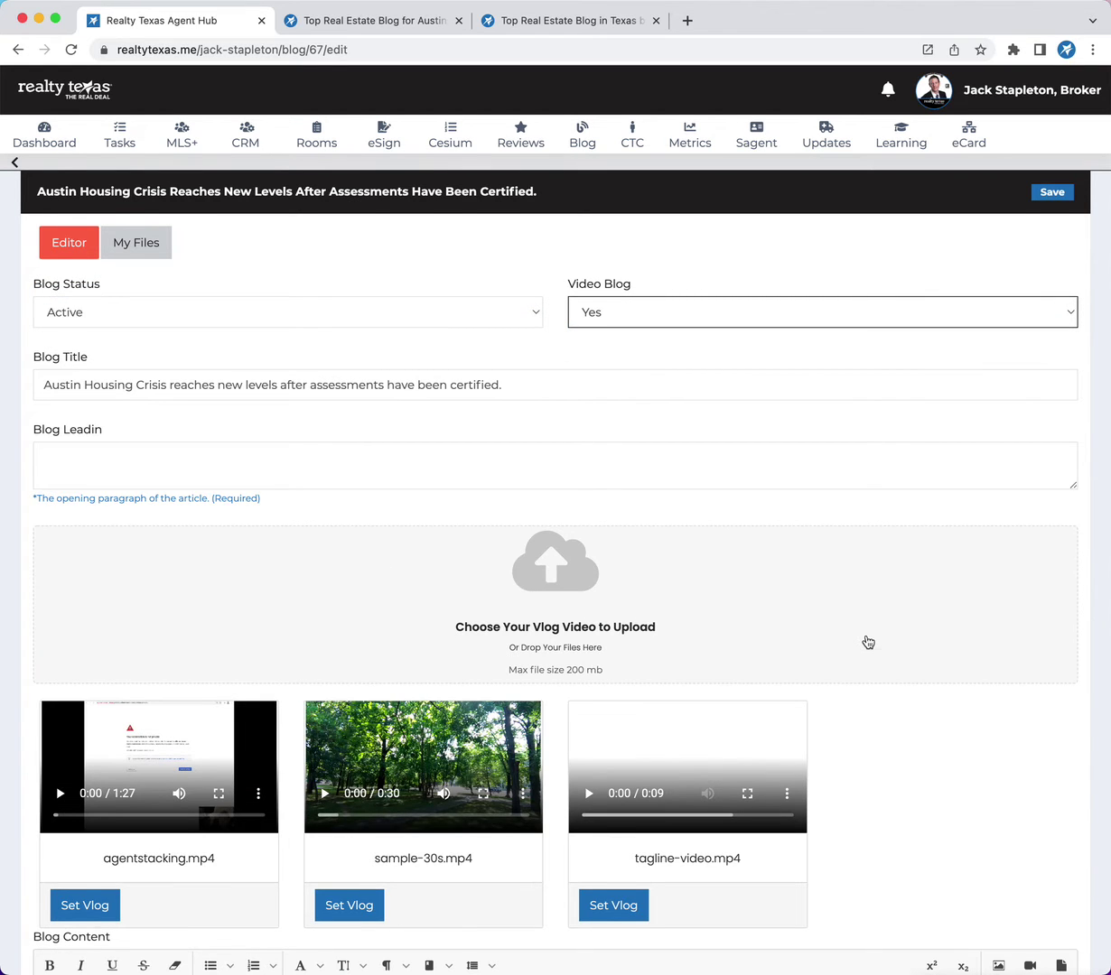
Step: Set tagline-video.mp4 as the post's vlog video and play its preview
{"action": "scroll", "coordinate": [865, 638], "scroll_direction": "down", "scroll_amount": 1}
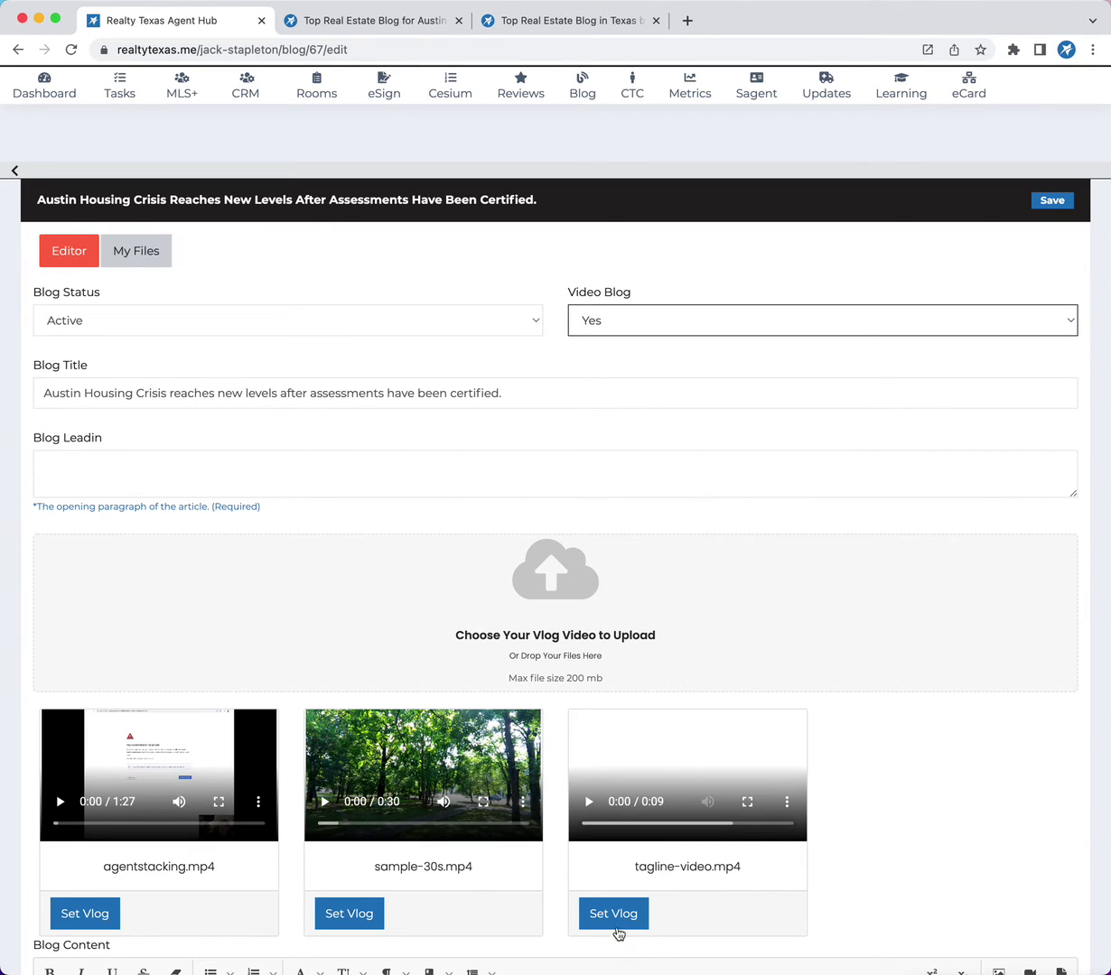
{"action": "left_click", "coordinate": [631, 913]}
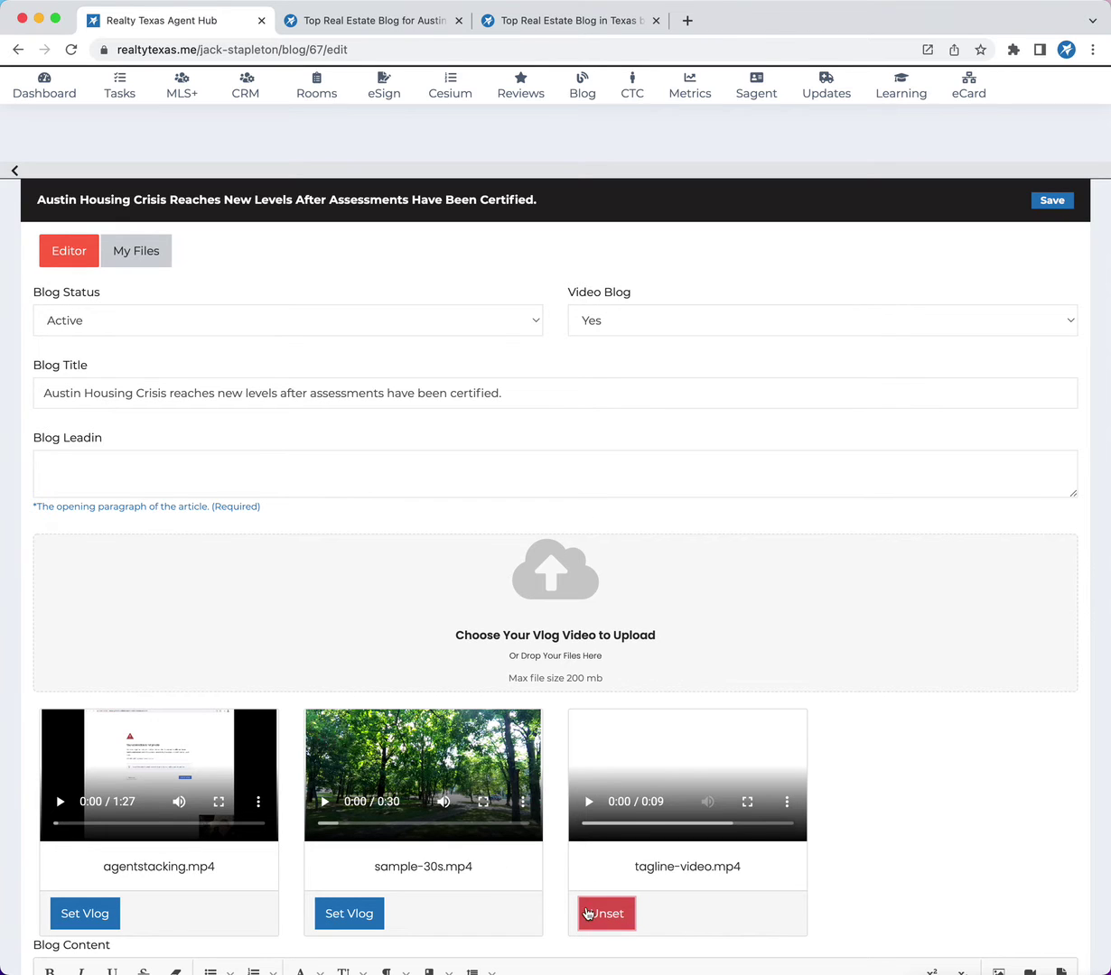
{"action": "left_click", "coordinate": [588, 802]}
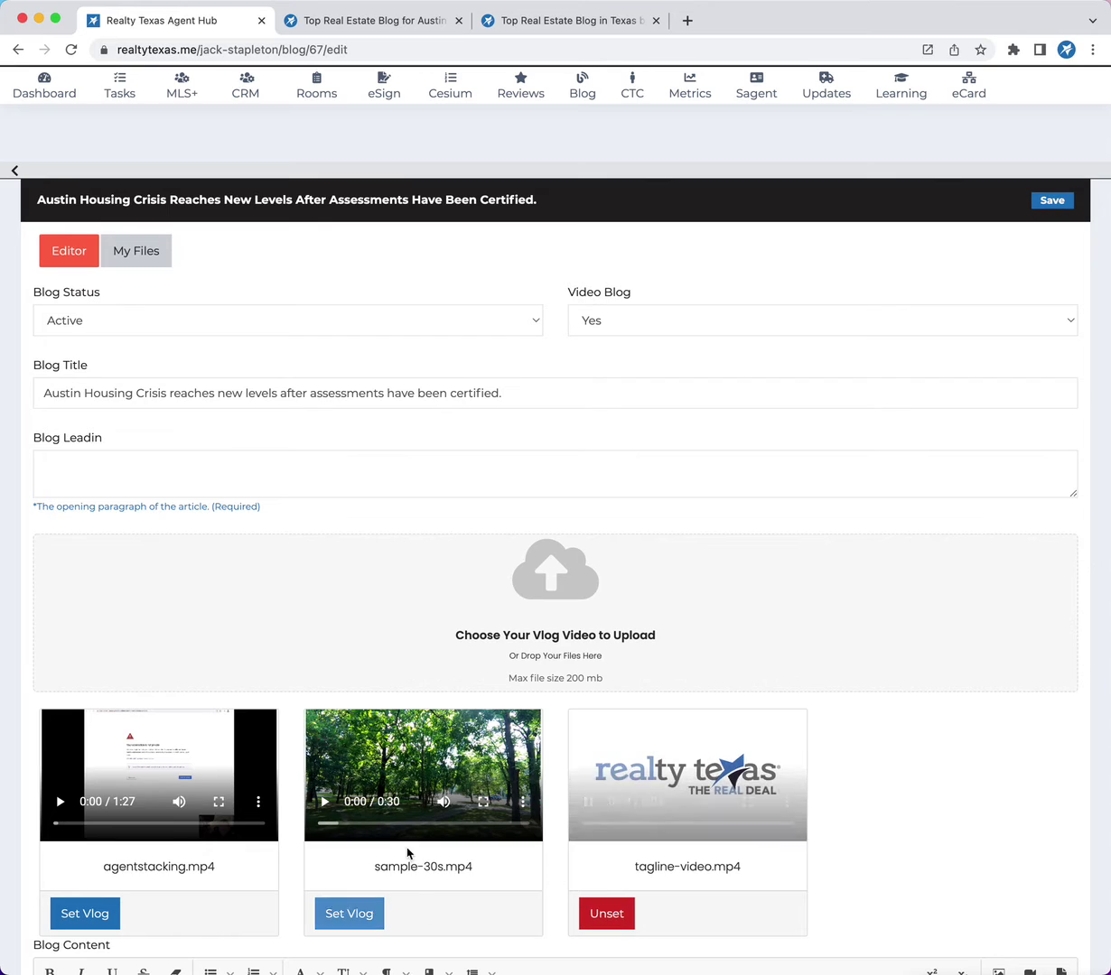
{"action": "left_click", "coordinate": [143, 453]}
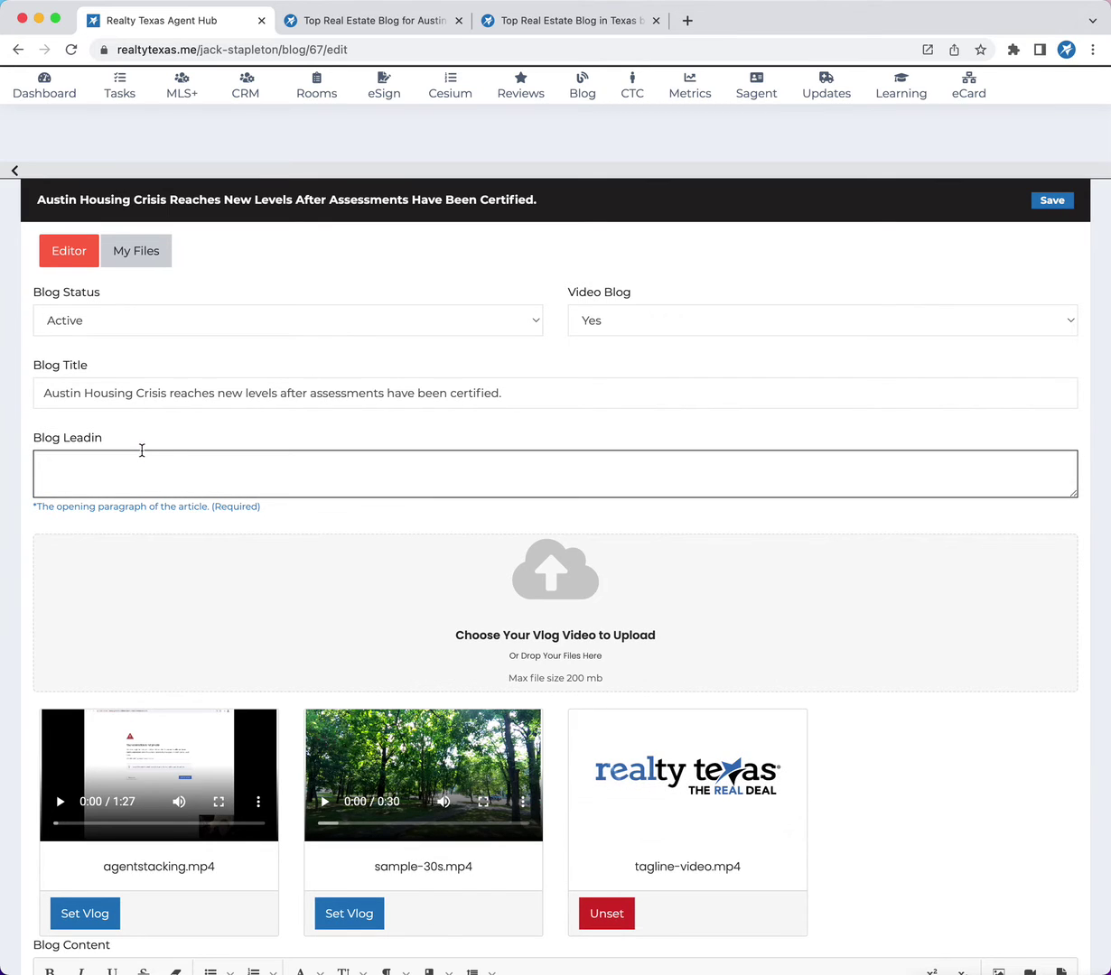
Step: Write the Blog Leadin about Austin sellers moving to the suburbs as inflation and assessments rise
{"action": "left_click_drag", "start_coordinate": [570, 389], "coordinate": [82, 382]}
{"action": "left_click", "coordinate": [133, 468]}
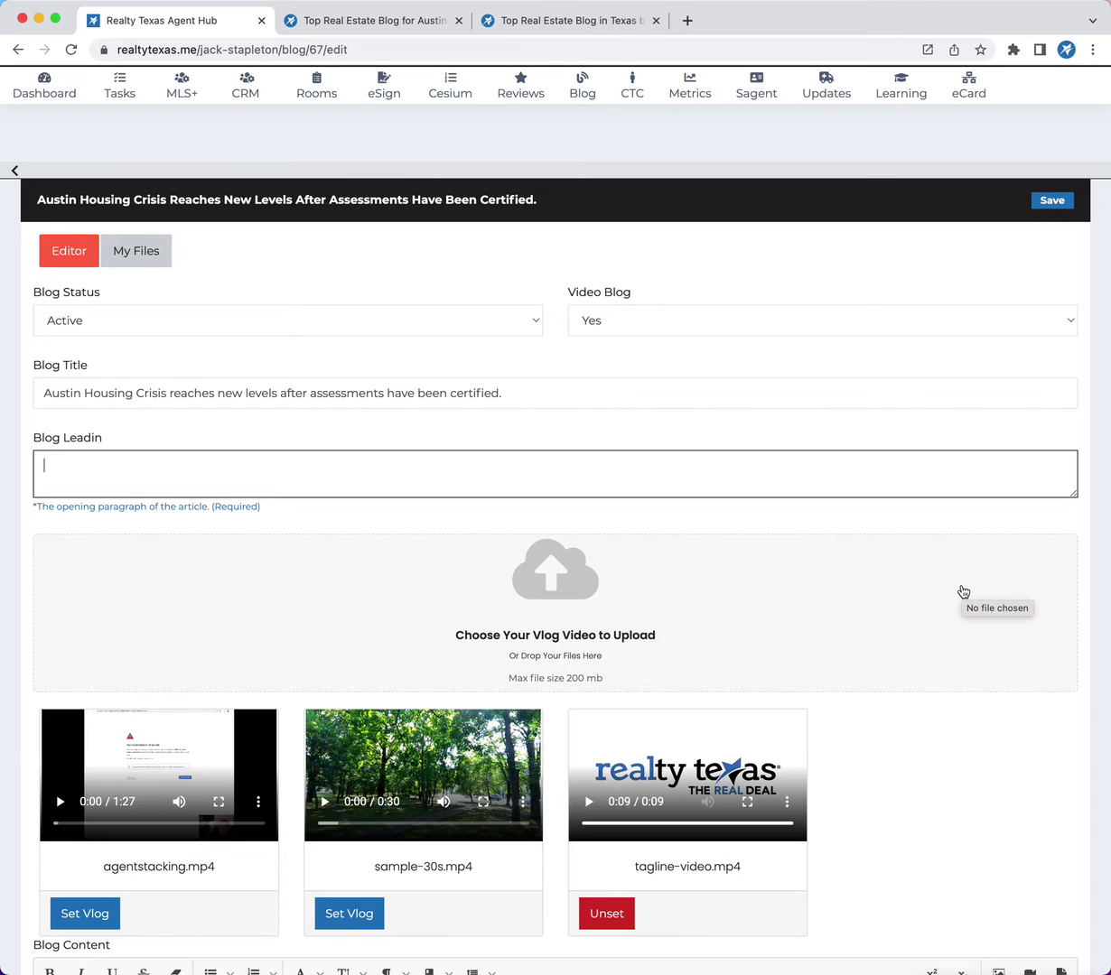
{"action": "type", "text": "Many s"}
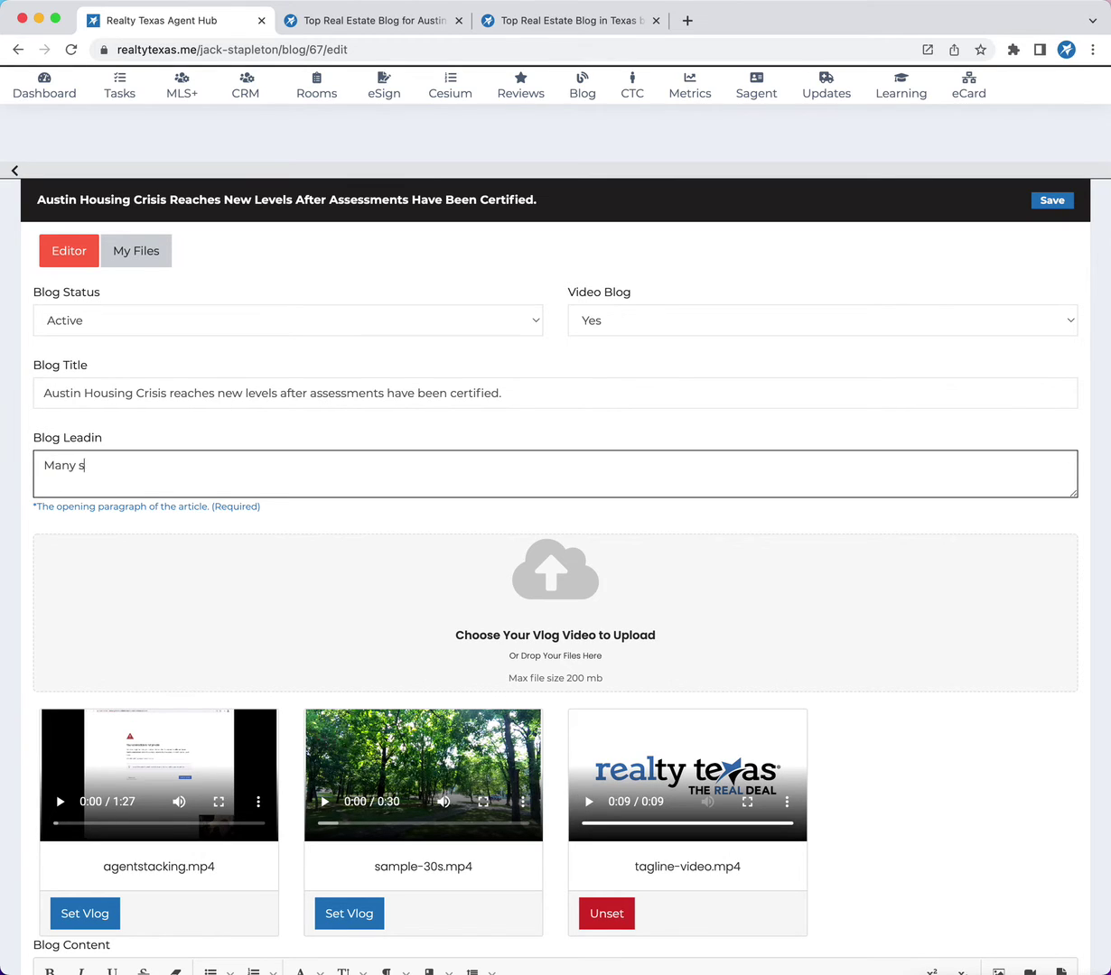
{"action": "type", "text": "ellers in Austin are mulling over se3ll"}
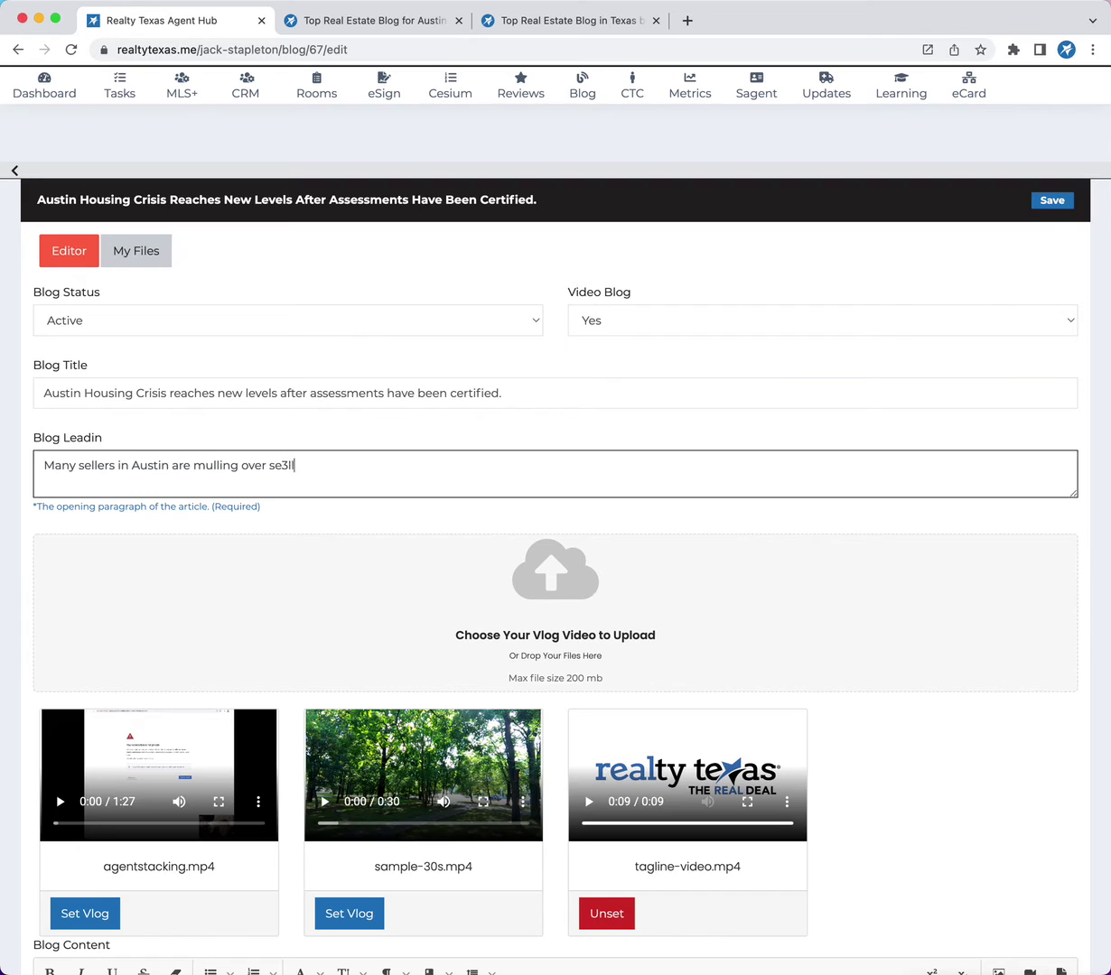
{"action": "key", "text": "BackSpace"}
{"action": "key", "text": "BackSpace"}
{"action": "key", "text": "BackSpace"}
{"action": "type", "text": "lling their homes and moving to"}
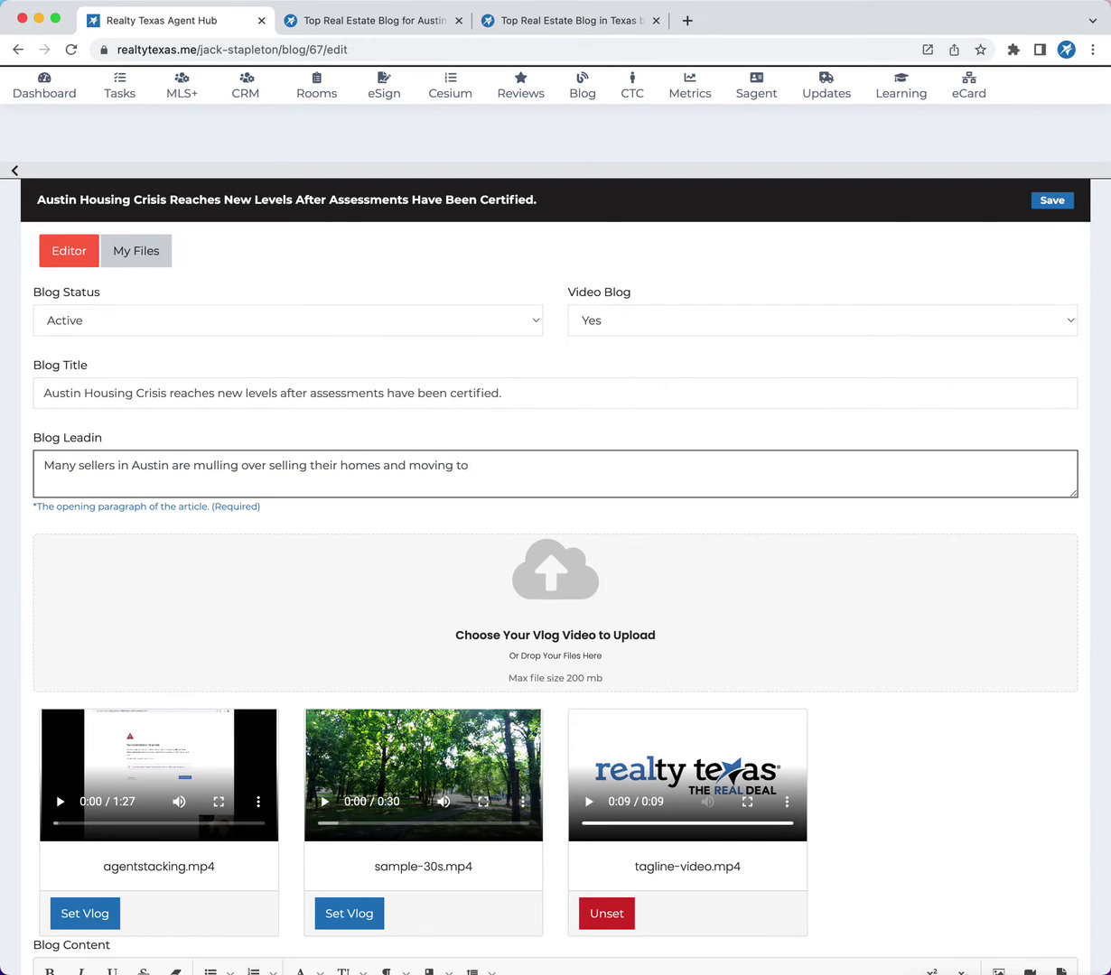
{"action": "type", "text": " tsubrub"}
{"action": "type", "text": " as"}
{"action": "type", "text": "inflation and asse"}
{"action": "type", "text": "ssments inc"}
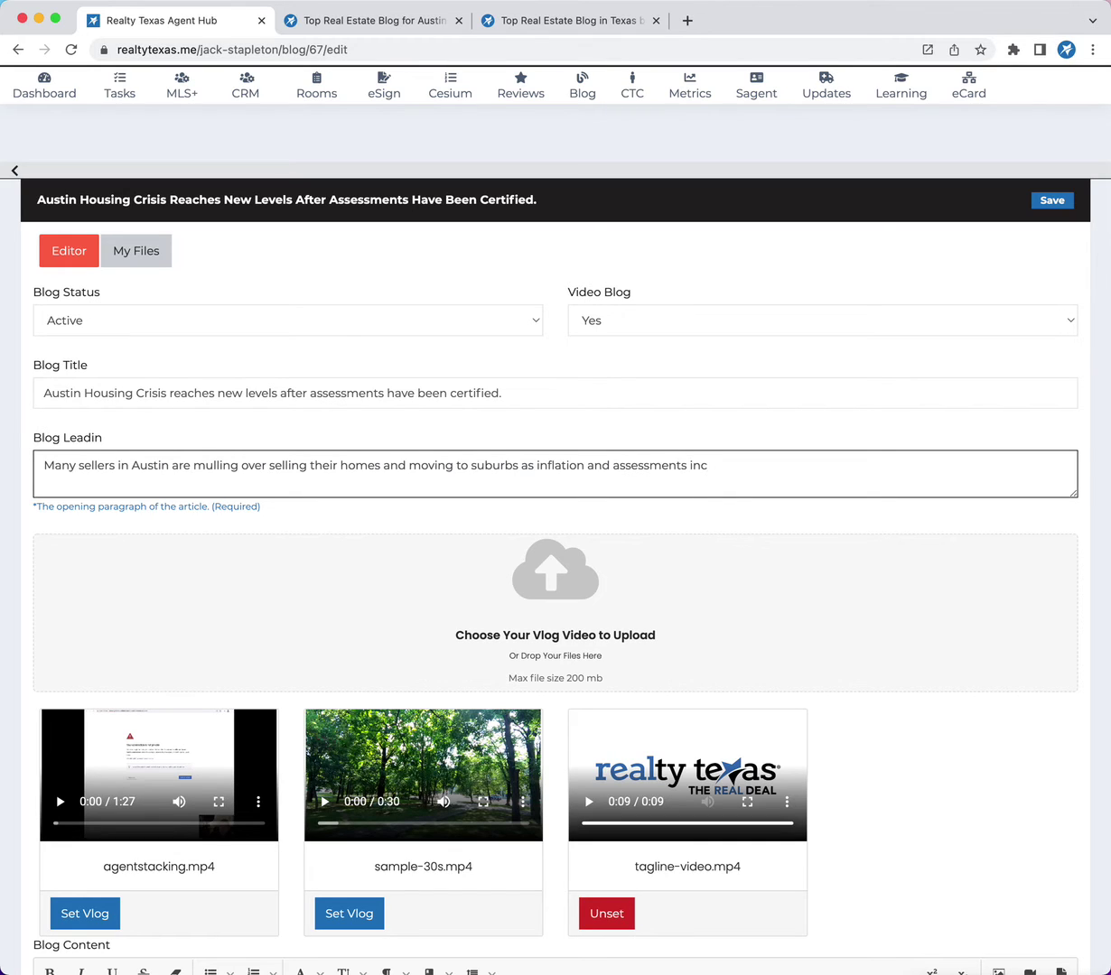
{"action": "type", "text": "reases hit so have seller's fe"}
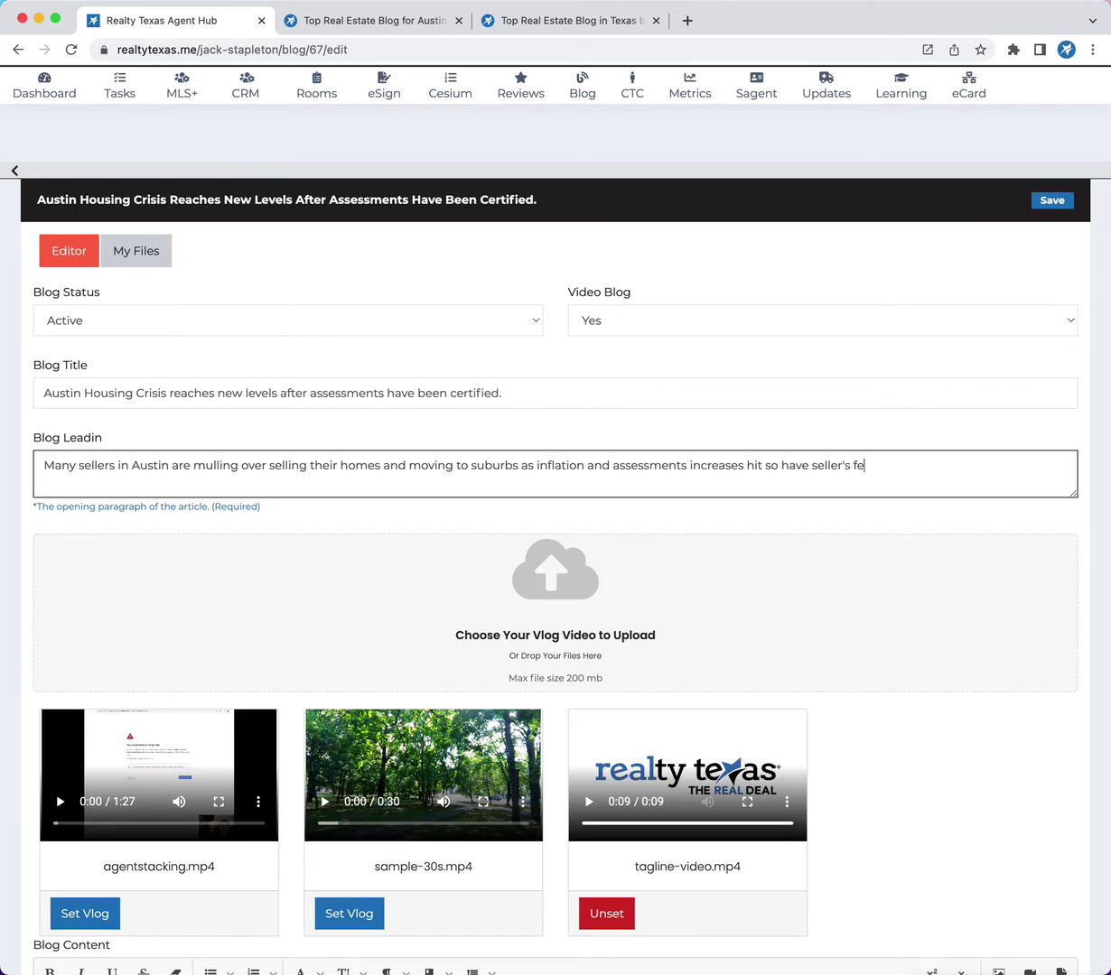
{"action": "type", "text": "ars of the equity in their lowering."}
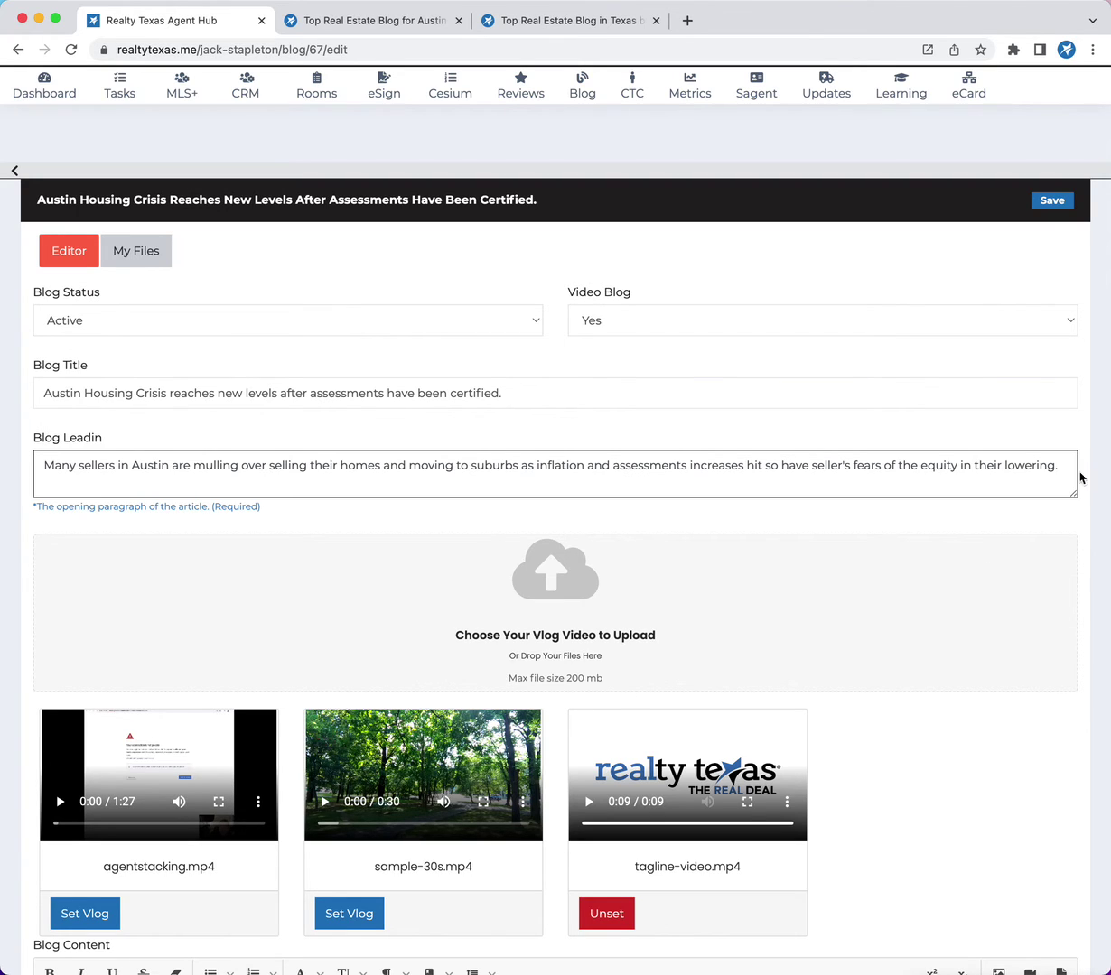
Step: Copy the lead-in, paste it after the Blog Content line, and save the post
{"action": "triple_click", "coordinate": [1001, 458]}
{"action": "key", "text": "ctrl+c"}
{"action": "scroll", "coordinate": [545, 622], "scroll_direction": "down", "scroll_amount": 1}
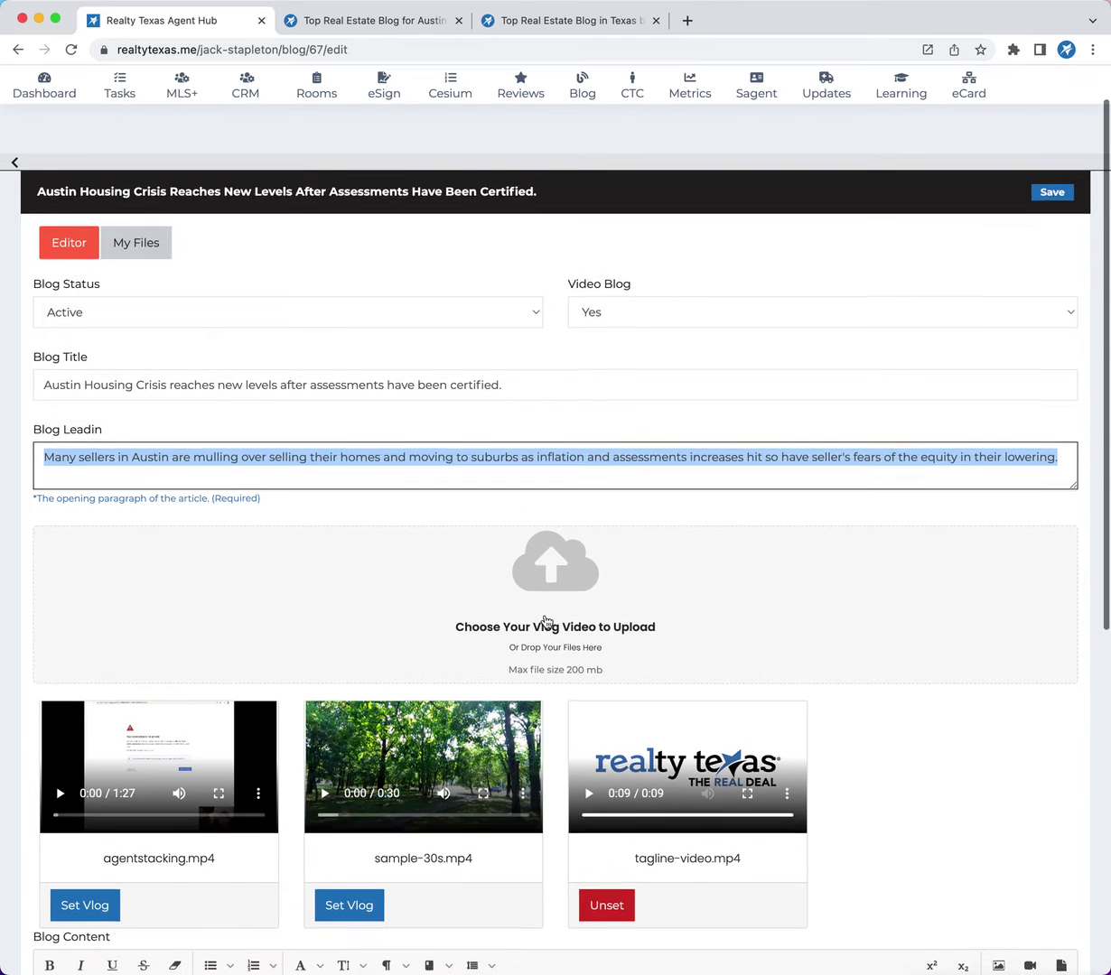
{"action": "scroll", "coordinate": [546, 621], "scroll_direction": "down", "scroll_amount": 3}
{"action": "triple_click", "coordinate": [149, 712]}
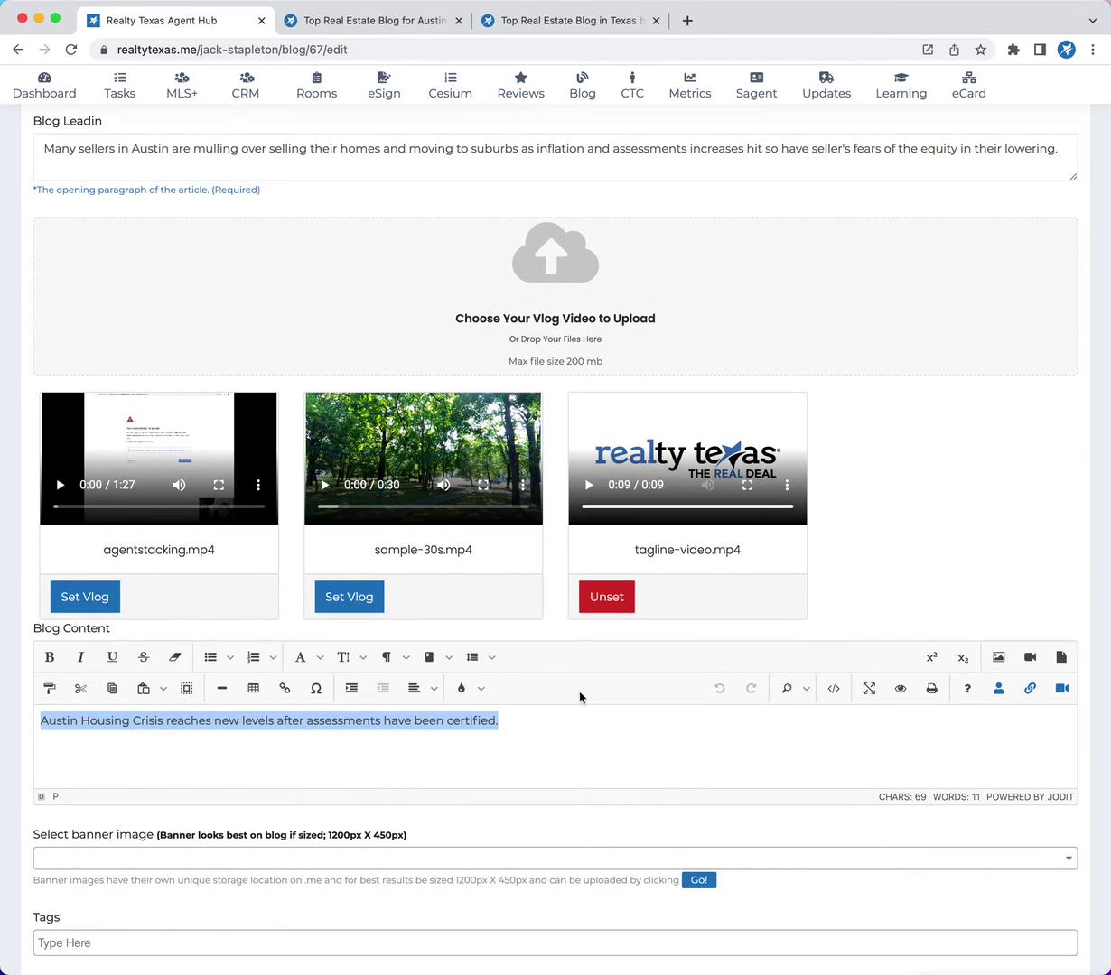
{"action": "left_click", "coordinate": [562, 716]}
{"action": "key", "text": "ctrl+v"}
{"action": "scroll", "coordinate": [328, 859], "scroll_direction": "down", "scroll_amount": 3}
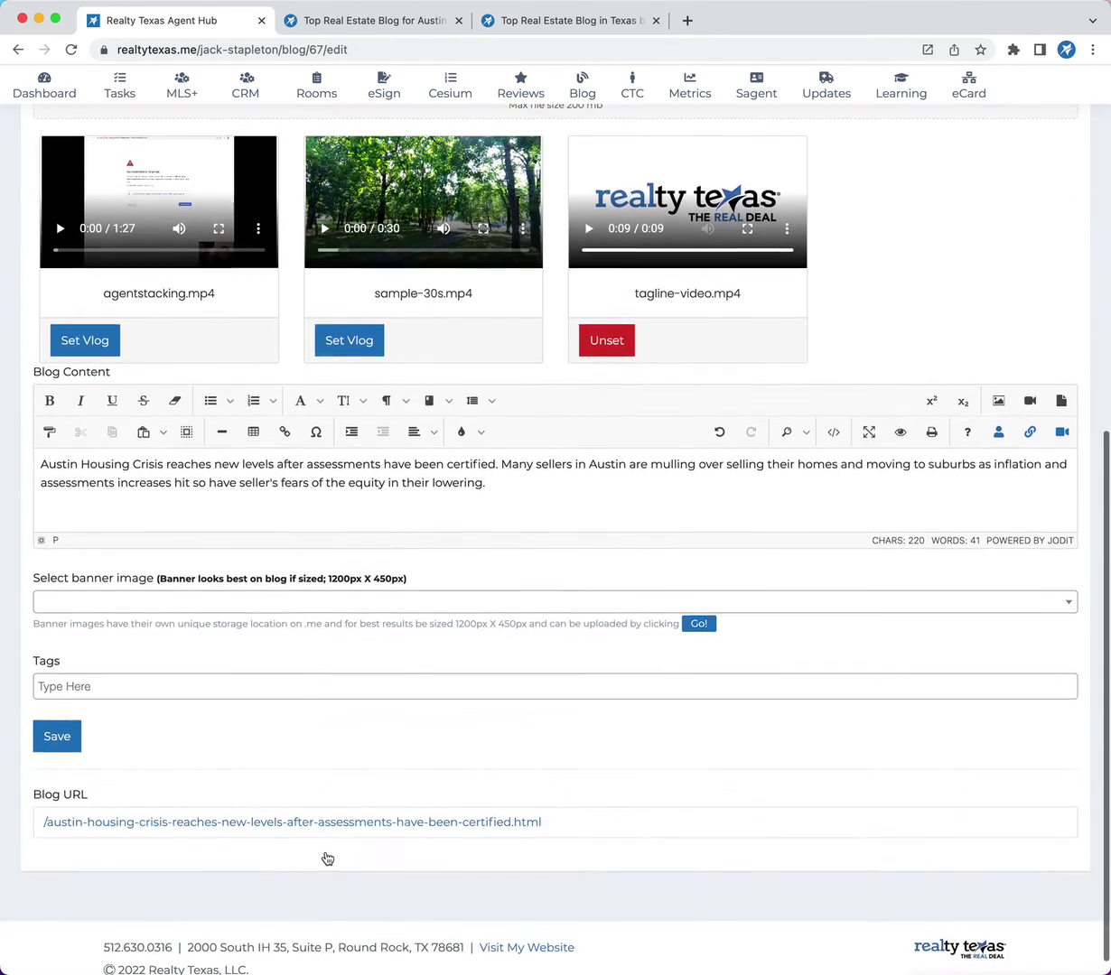
{"action": "scroll", "coordinate": [191, 714], "scroll_direction": "up", "scroll_amount": 10}
{"action": "left_click", "coordinate": [1051, 197]}
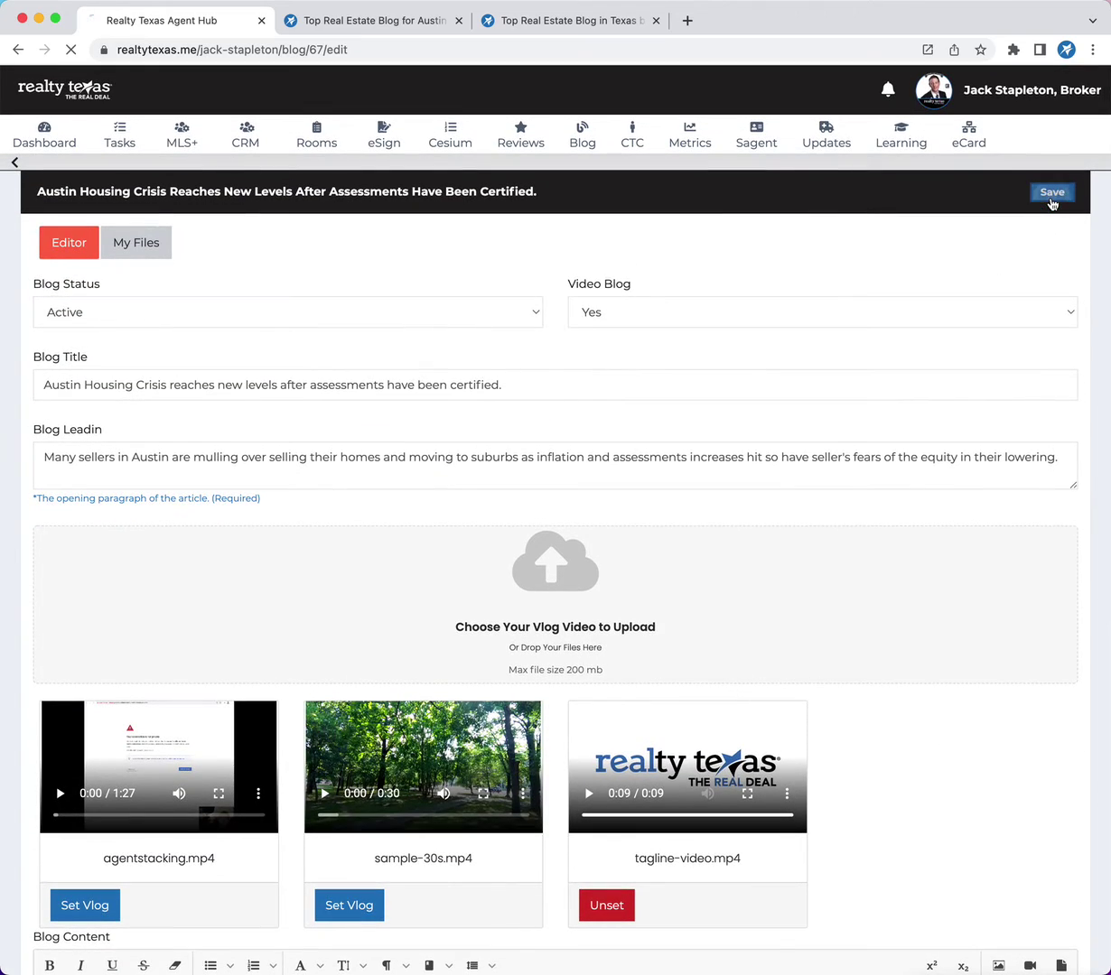
{"action": "left_click", "coordinate": [314, 27]}
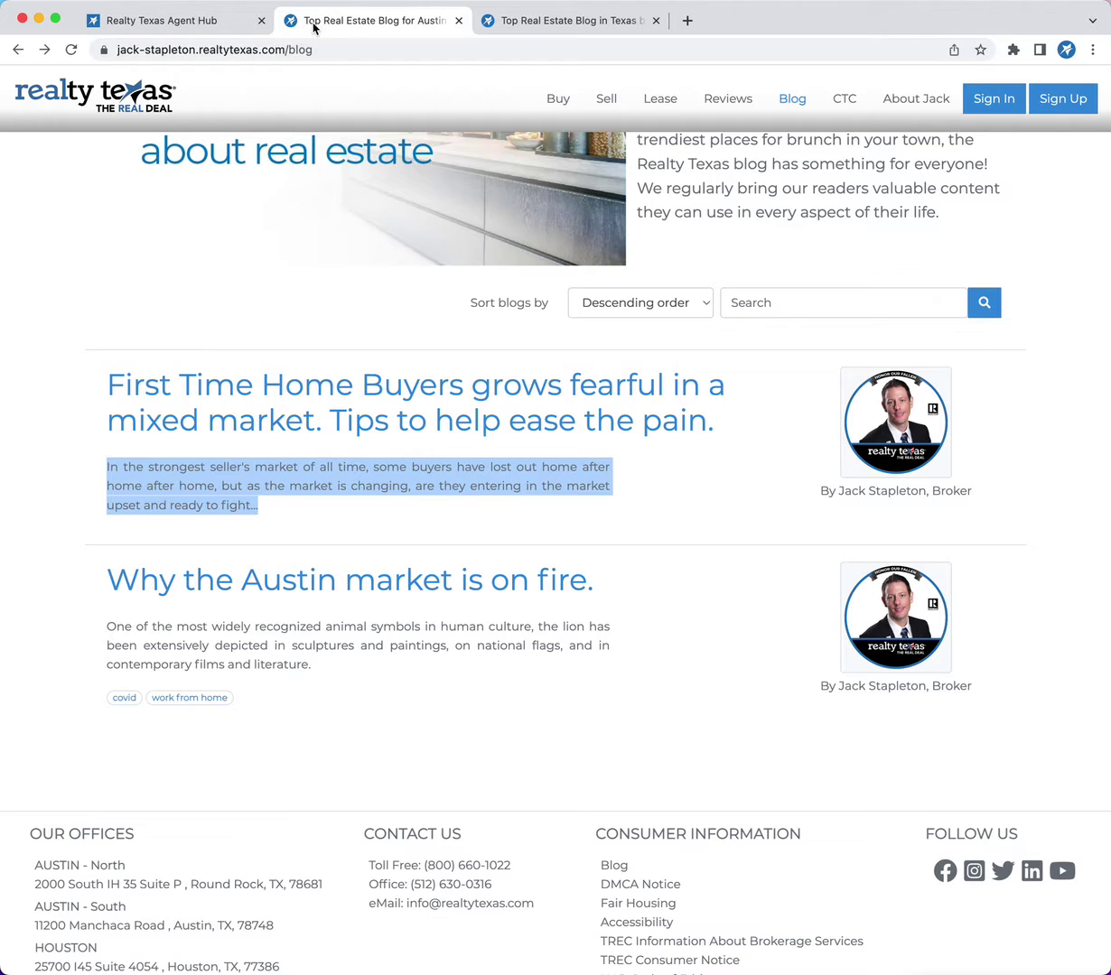
Step: Reload the public blog, open the Austin Housing Crisis post, and play its video
{"action": "left_click", "coordinate": [71, 50]}
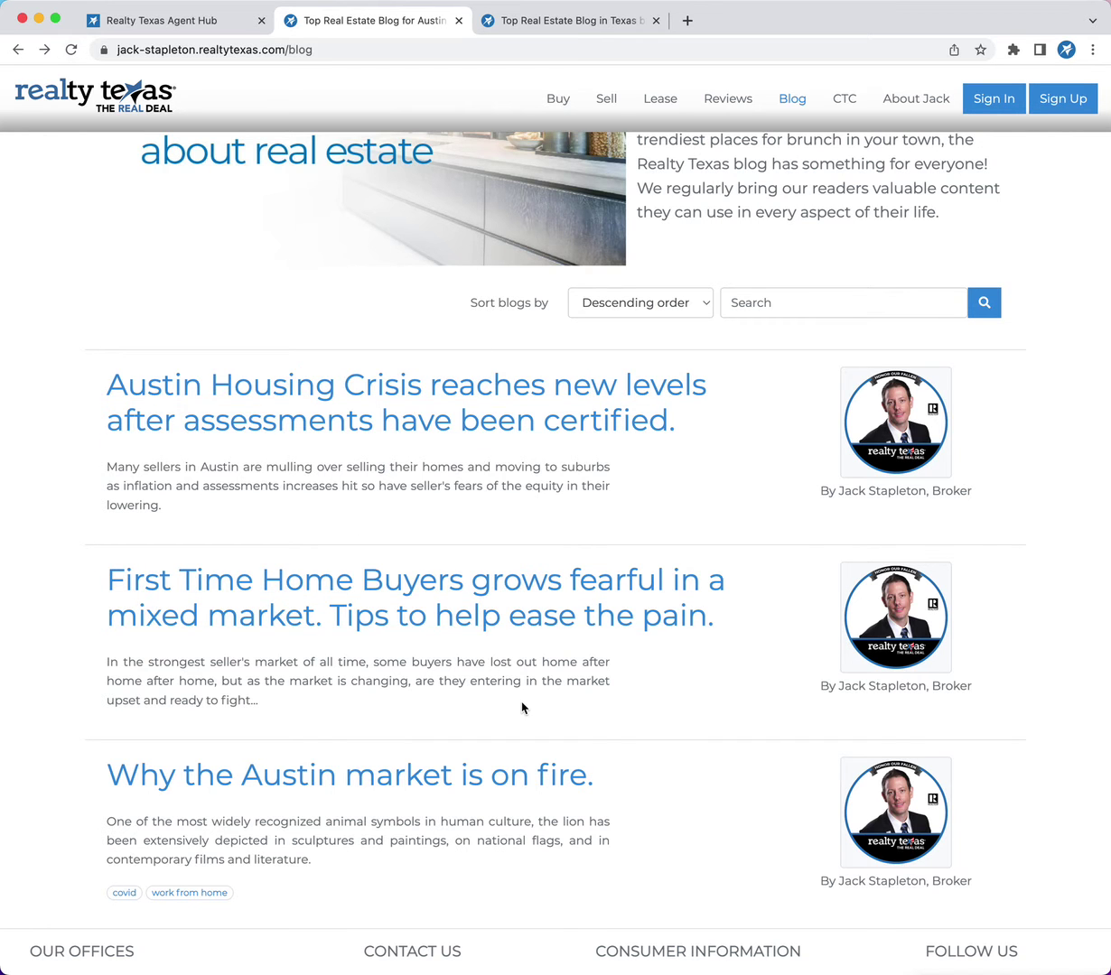
{"action": "scroll", "coordinate": [707, 778], "scroll_direction": "down", "scroll_amount": 1}
{"action": "scroll", "coordinate": [632, 705], "scroll_direction": "up", "scroll_amount": 2}
{"action": "left_click", "coordinate": [389, 442]}
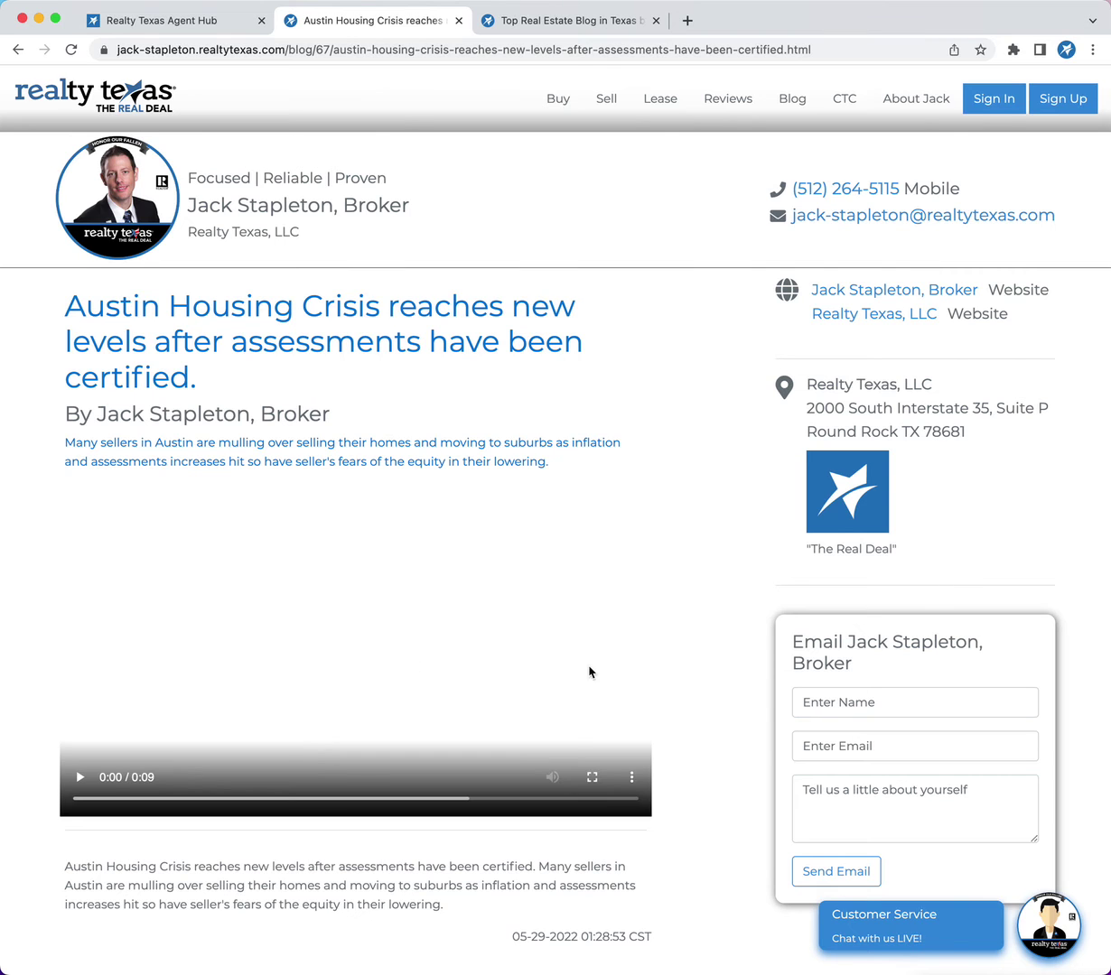
{"action": "left_click", "coordinate": [80, 777]}
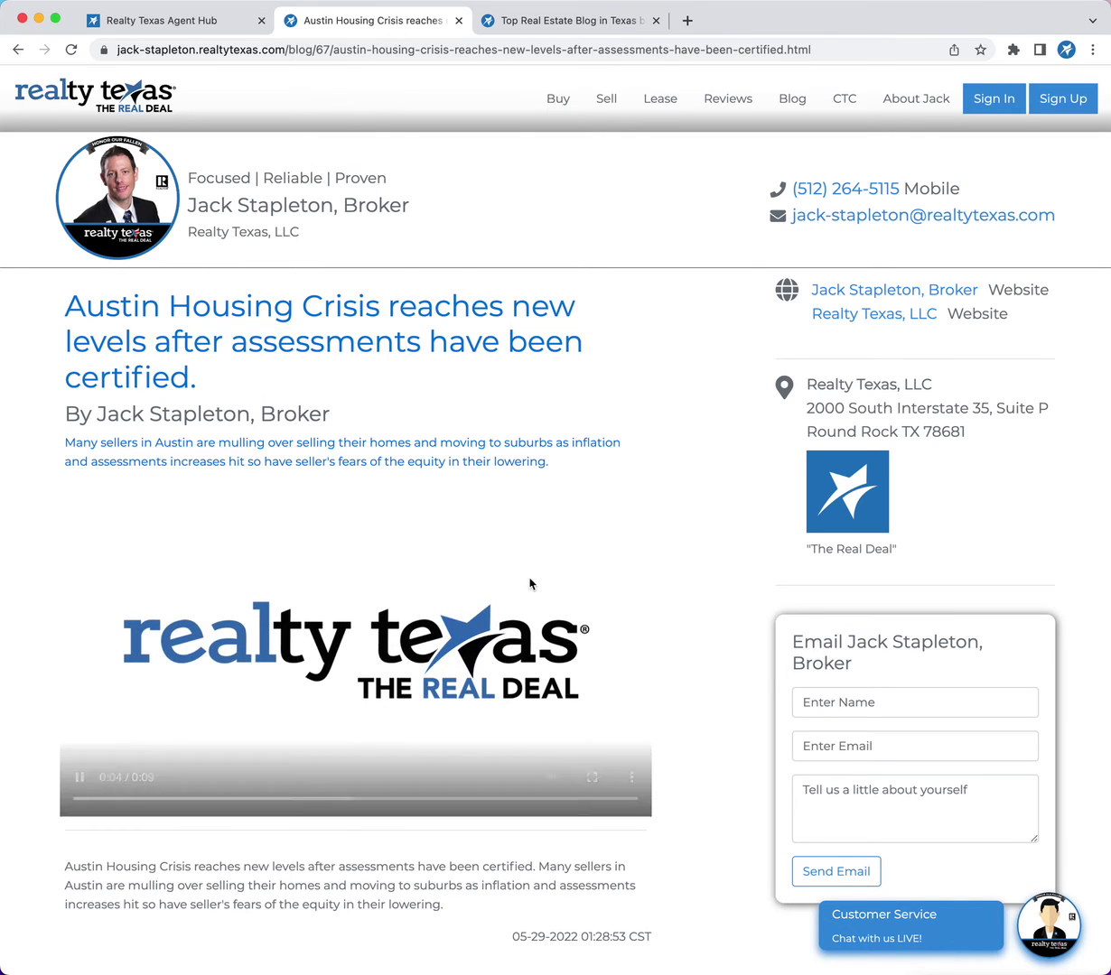
{"action": "scroll", "coordinate": [569, 649], "scroll_direction": "down", "scroll_amount": 2}
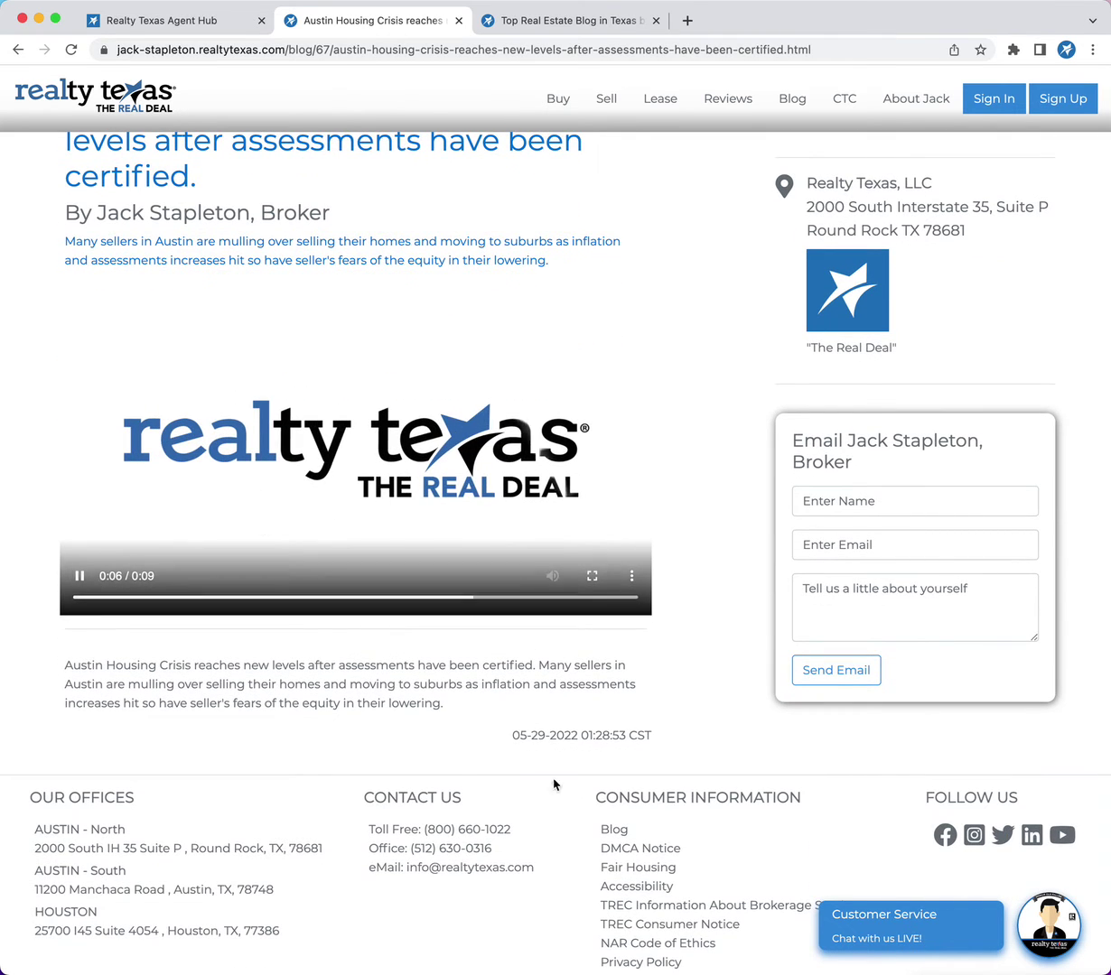
{"action": "scroll", "coordinate": [435, 868], "scroll_direction": "up", "scroll_amount": 2}
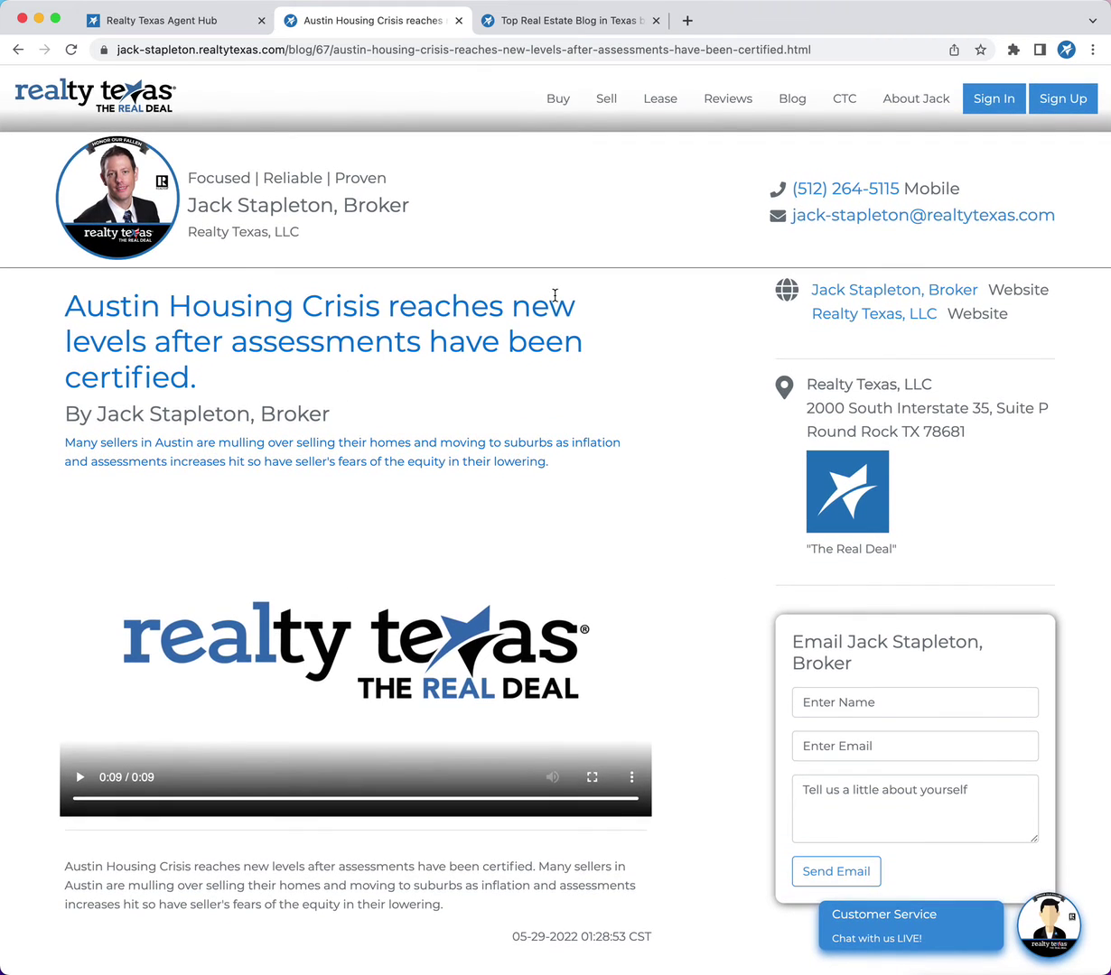
{"action": "left_click", "coordinate": [145, 20]}
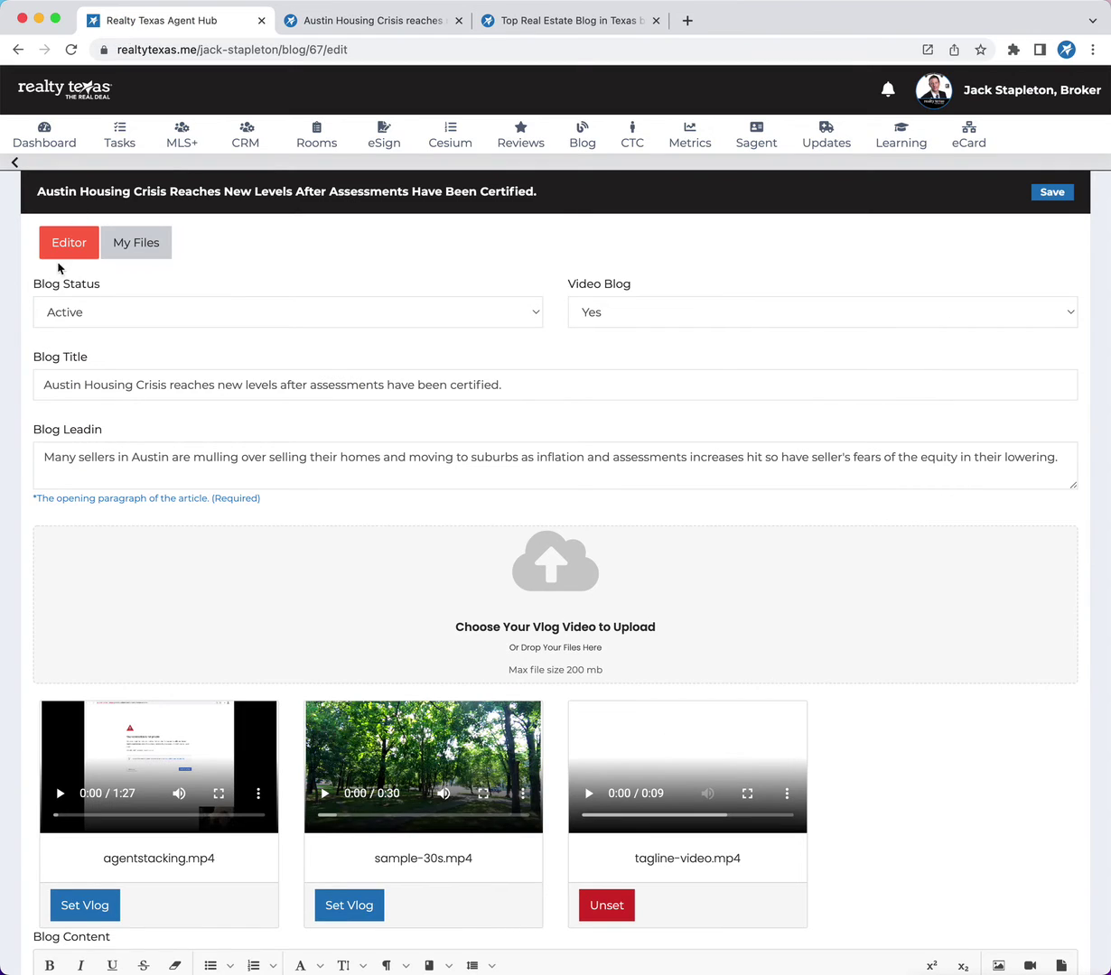
Step: Open the 'Why the Austin market is on fire.' post for editing
{"action": "left_click", "coordinate": [13, 163]}
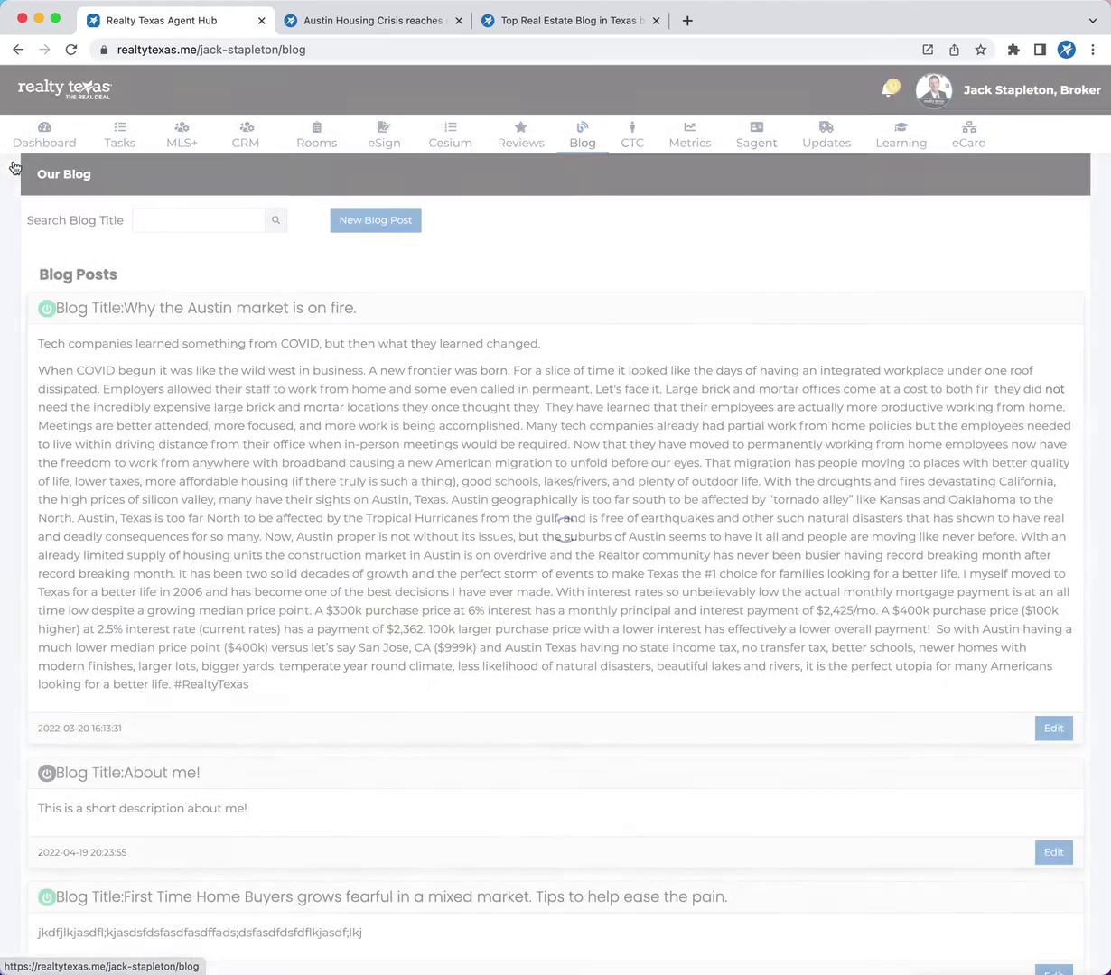
{"action": "left_click", "coordinate": [131, 308]}
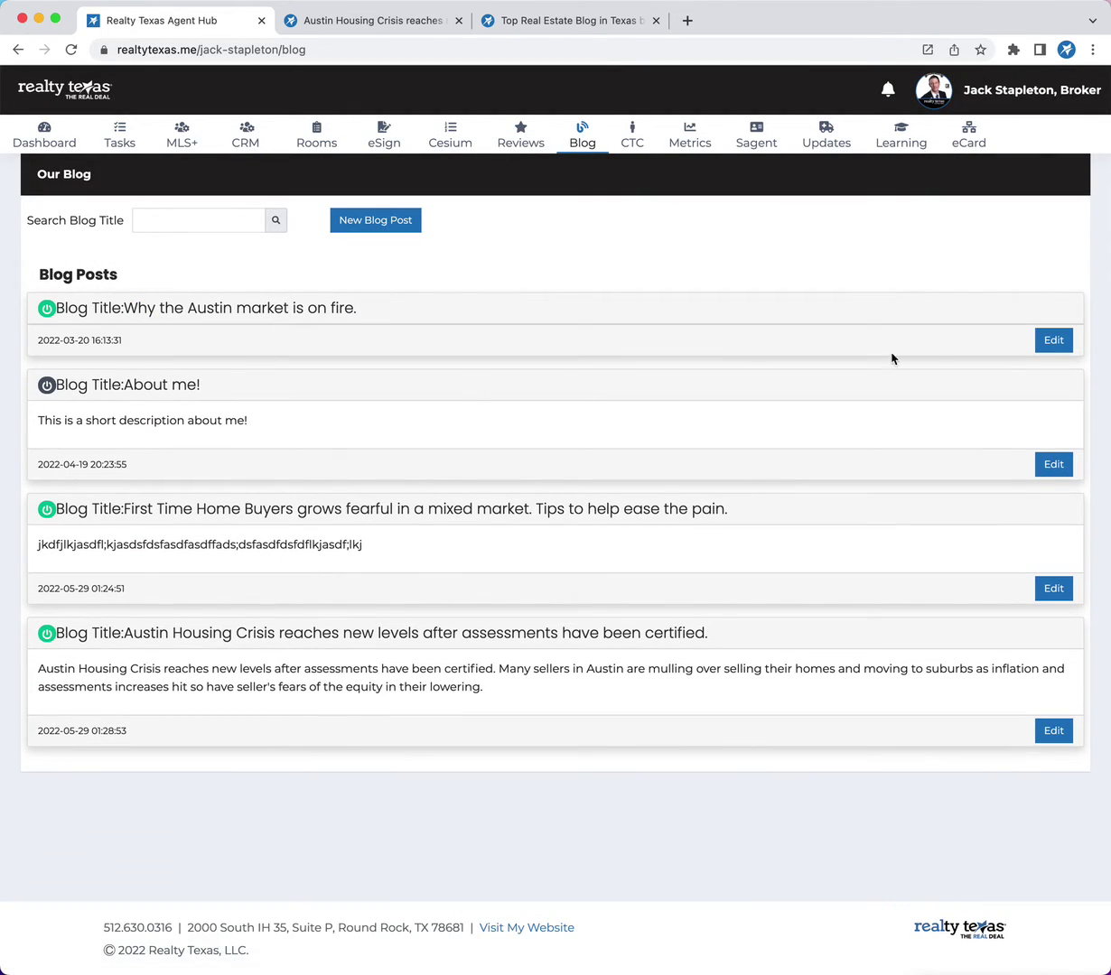
{"action": "left_click", "coordinate": [1063, 340]}
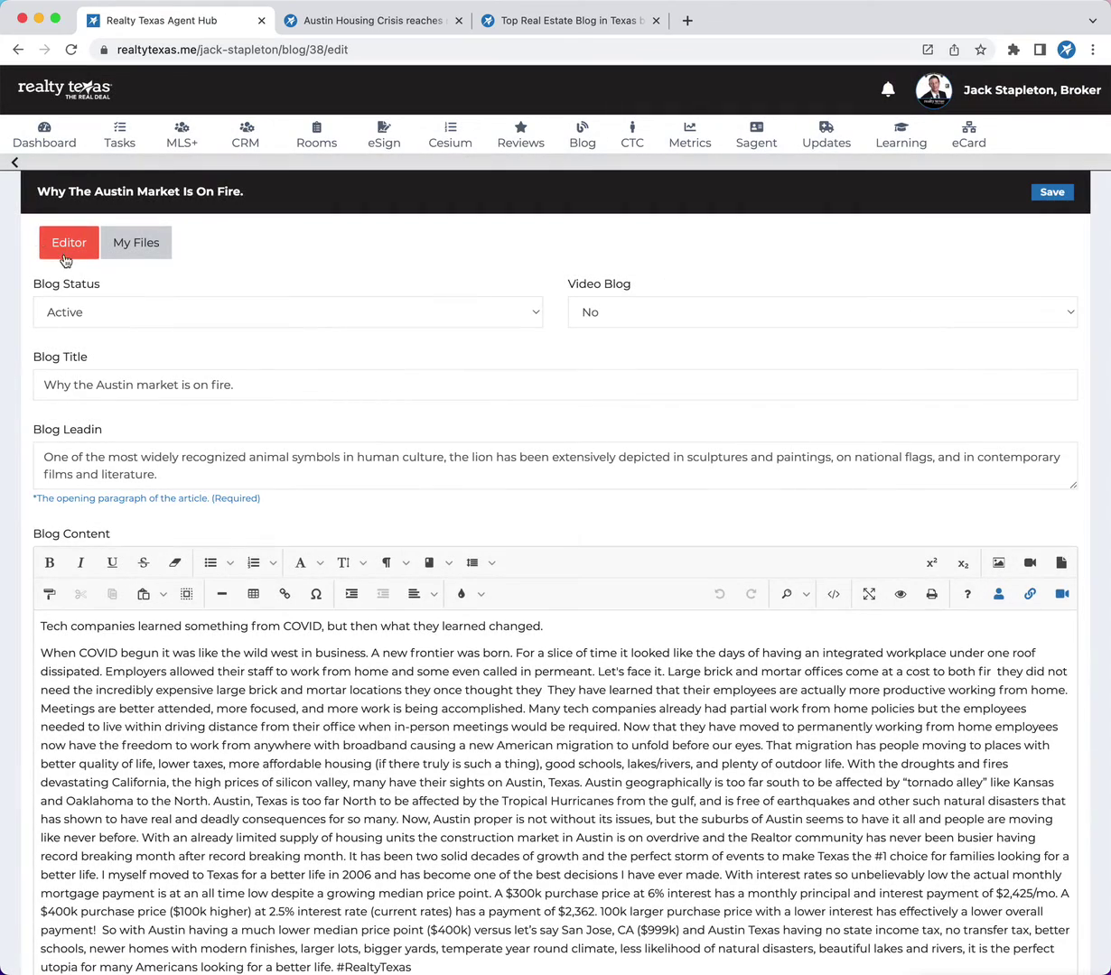
{"action": "scroll", "coordinate": [506, 806], "scroll_direction": "down", "scroll_amount": 3}
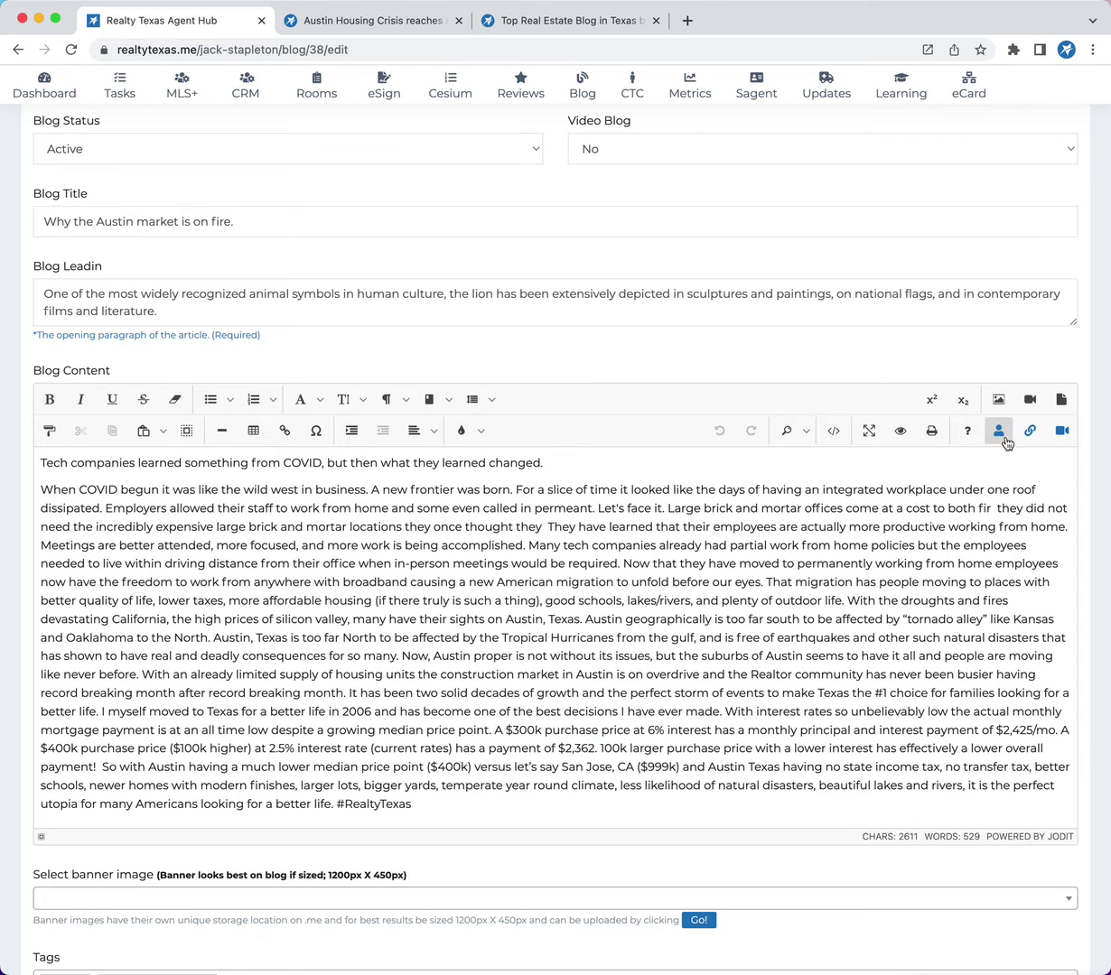
Step: Insert the agent's avatar card and a website link at the top of the content
{"action": "left_click", "coordinate": [41, 462]}
{"action": "key", "text": "Return"}
{"action": "key", "text": "Return"}
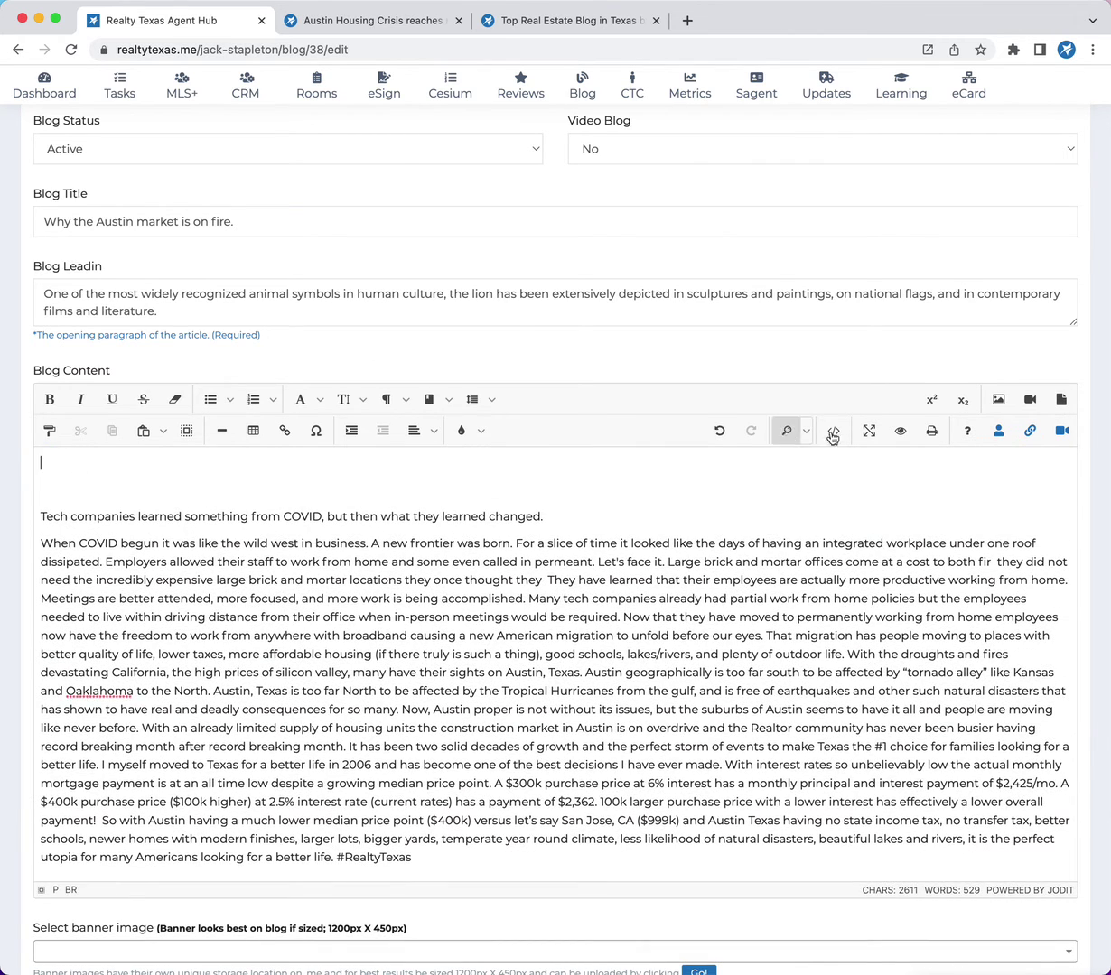
{"action": "left_click", "coordinate": [998, 430]}
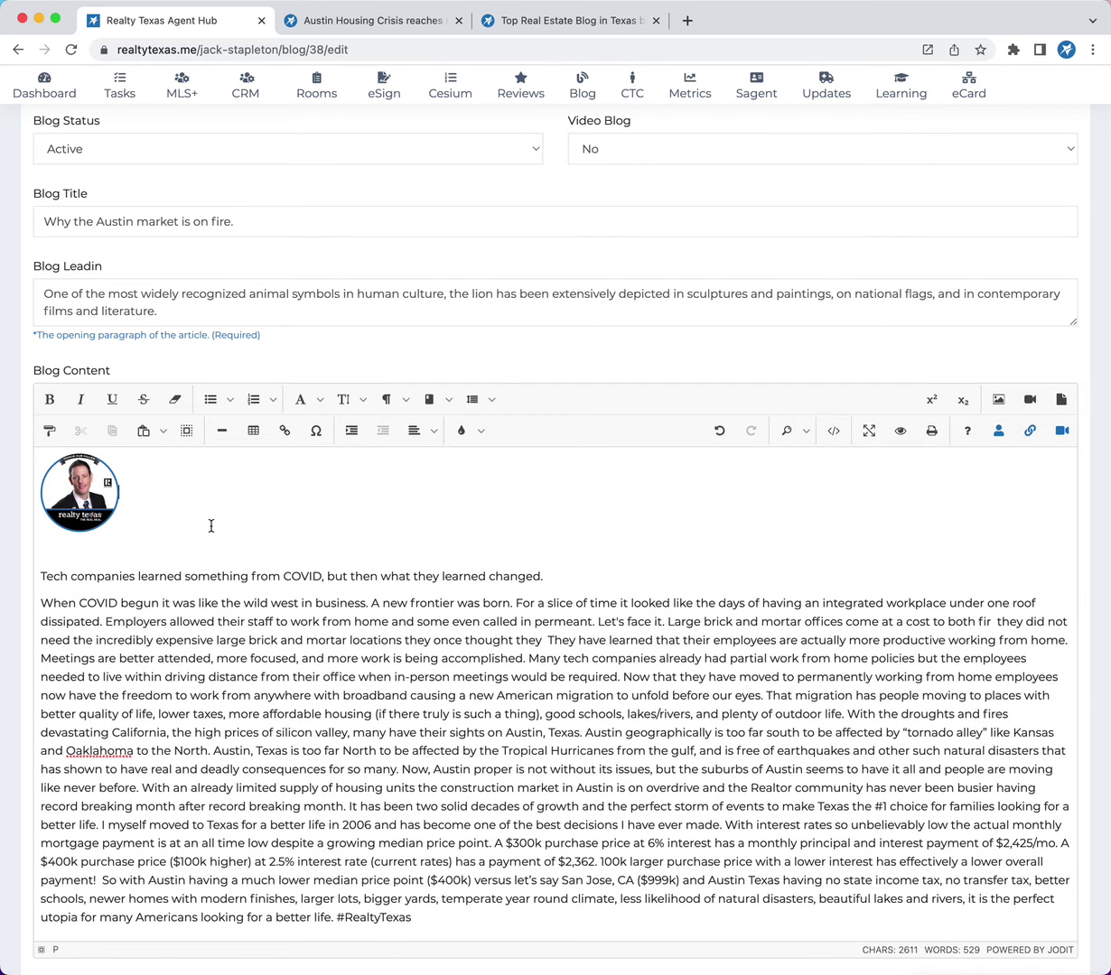
{"action": "key", "text": "Return"}
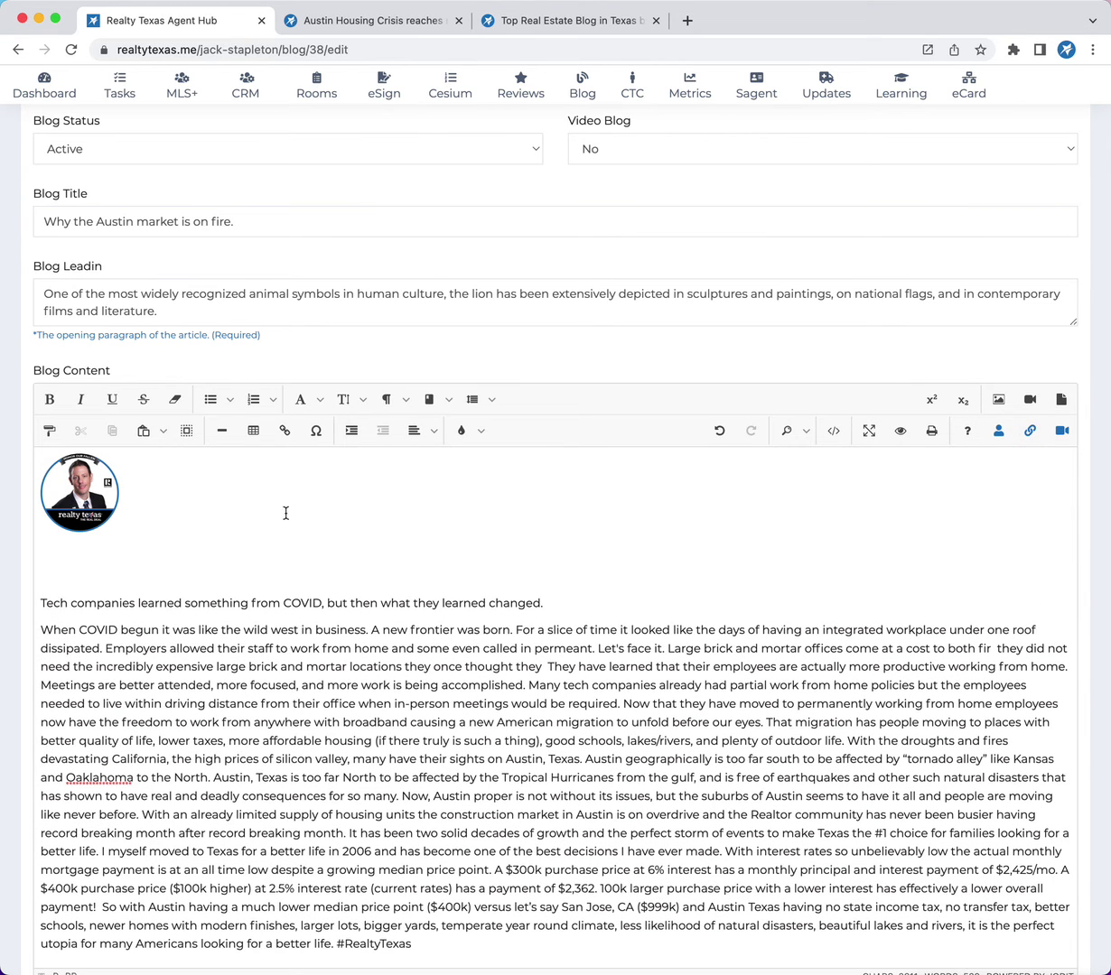
{"action": "left_click", "coordinate": [1028, 432]}
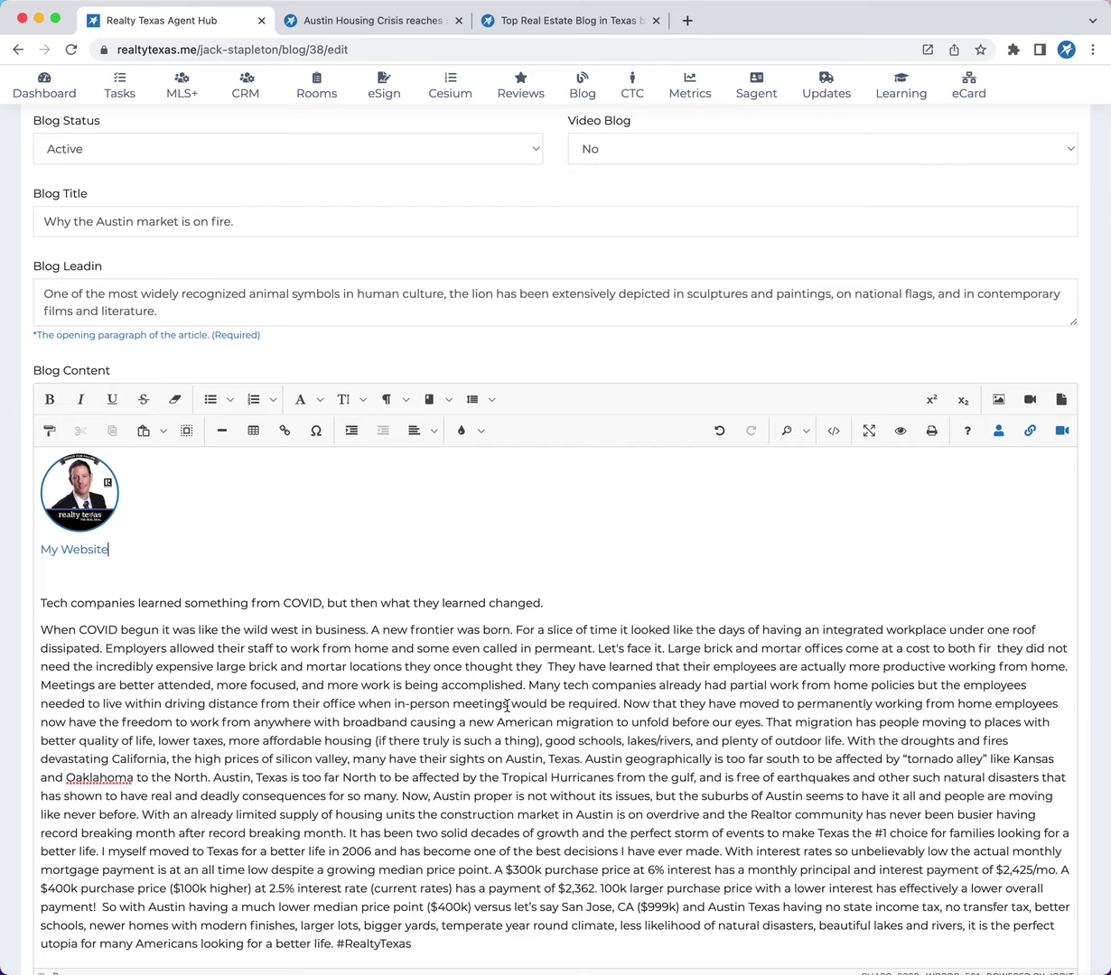
{"action": "key", "text": "Return"}
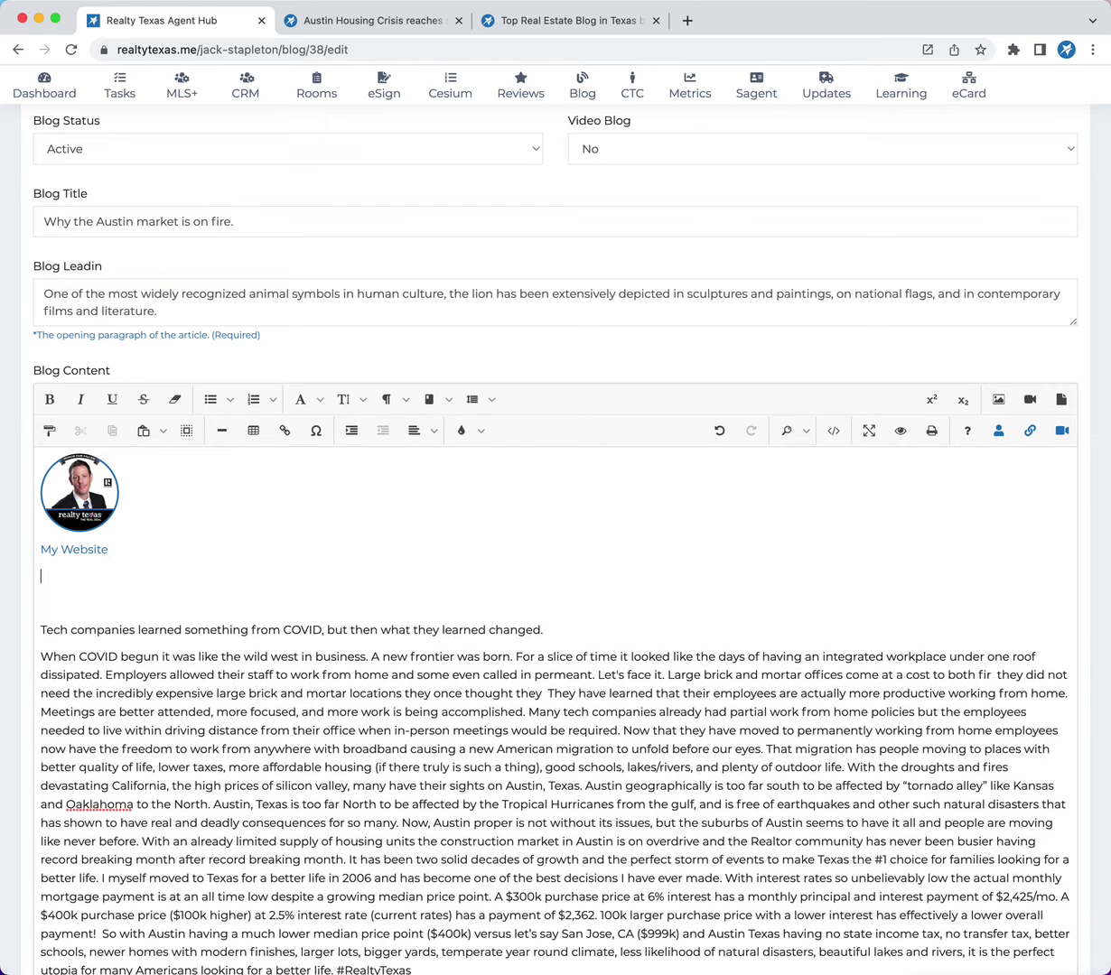
Step: Open the video embed prompt, then view the published Austin Housing Crisis post
{"action": "left_click", "coordinate": [1061, 432]}
{"action": "left_click", "coordinate": [1001, 489]}
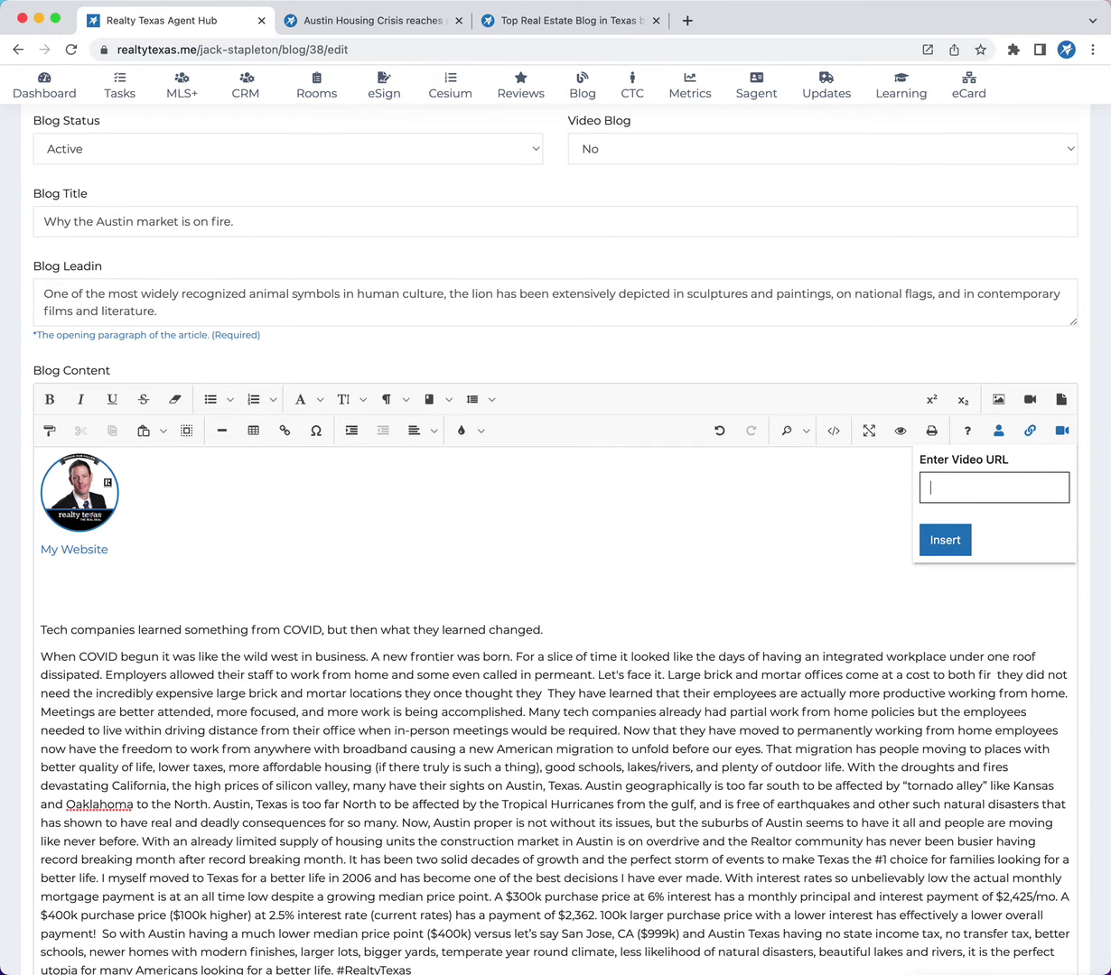
{"action": "left_click", "coordinate": [550, 20]}
{"action": "left_click", "coordinate": [397, 22]}
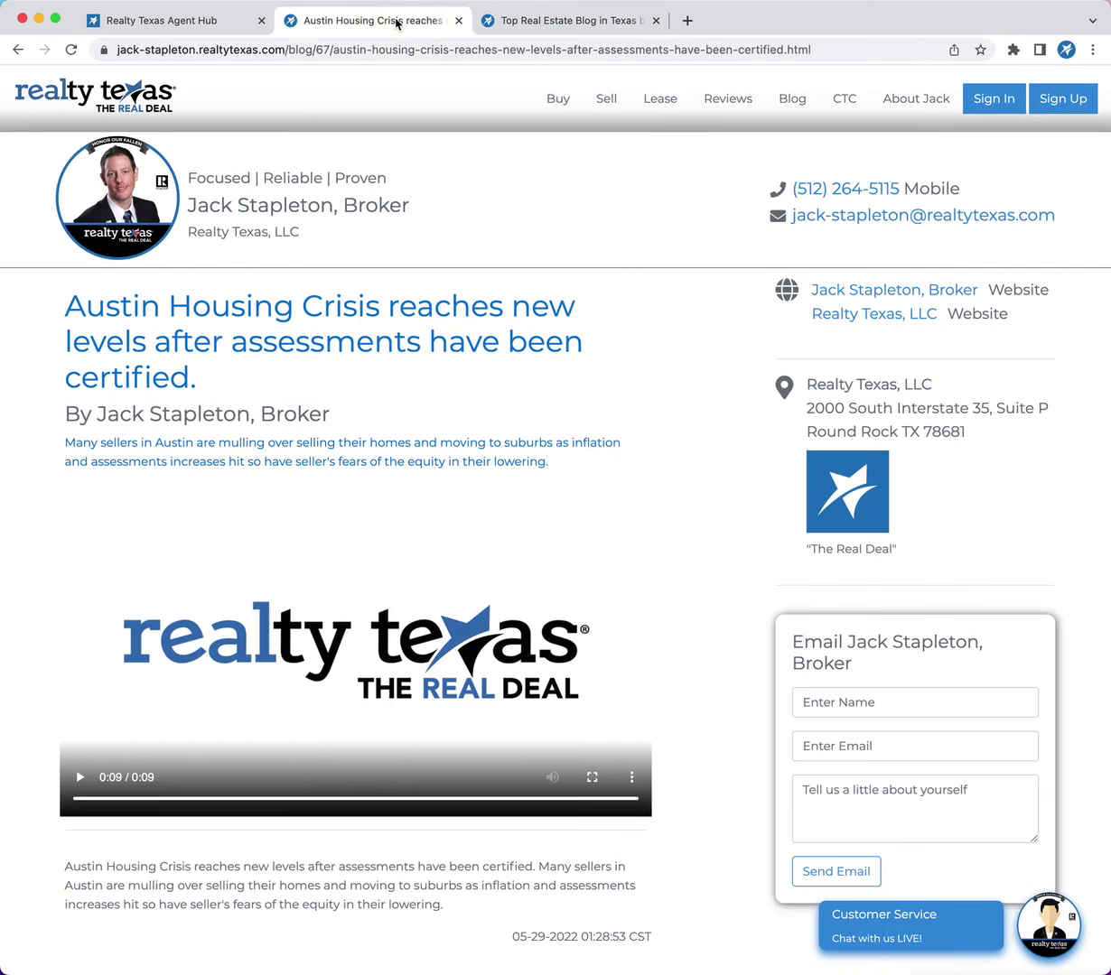
Step: Open the Dashboard in a separate browser tab
{"action": "left_click", "coordinate": [687, 19]}
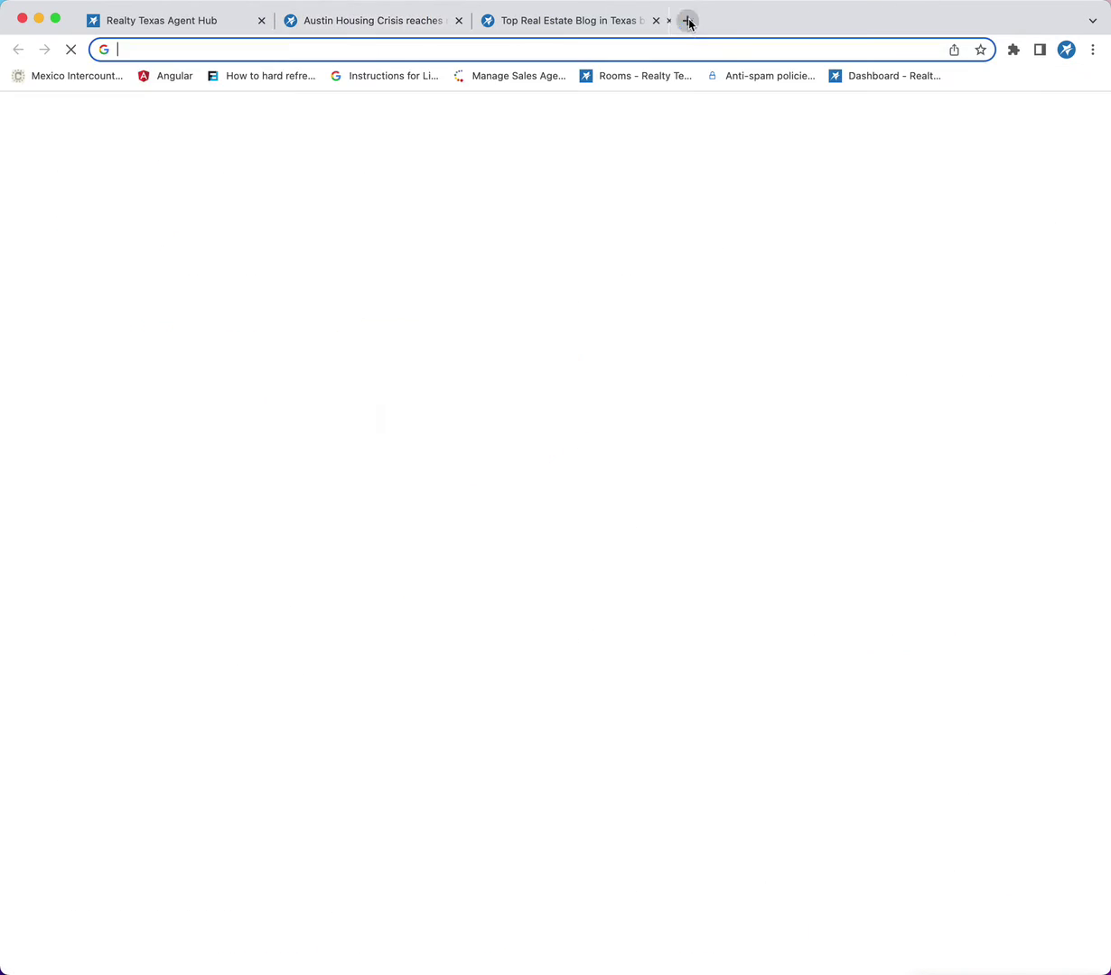
{"action": "left_click", "coordinate": [196, 22]}
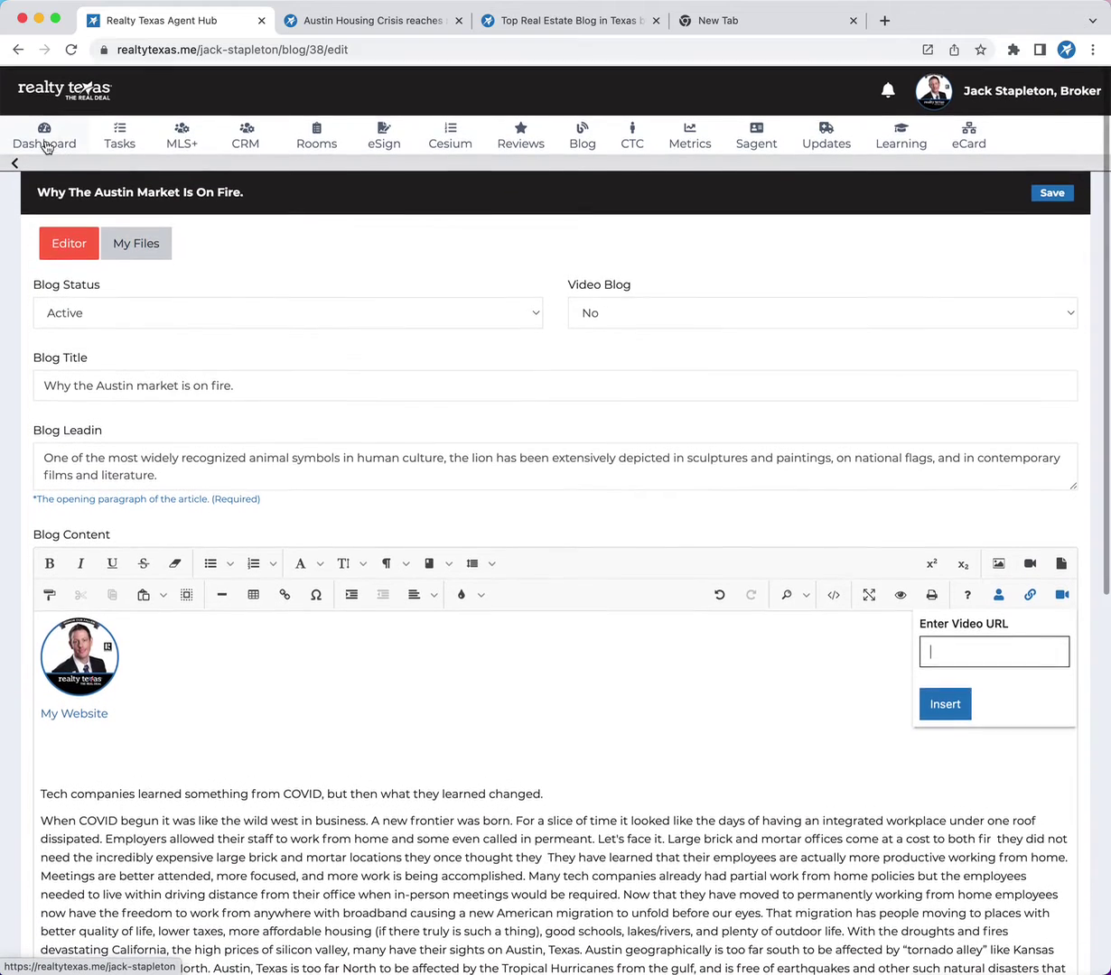
{"action": "right_click", "coordinate": [41, 137]}
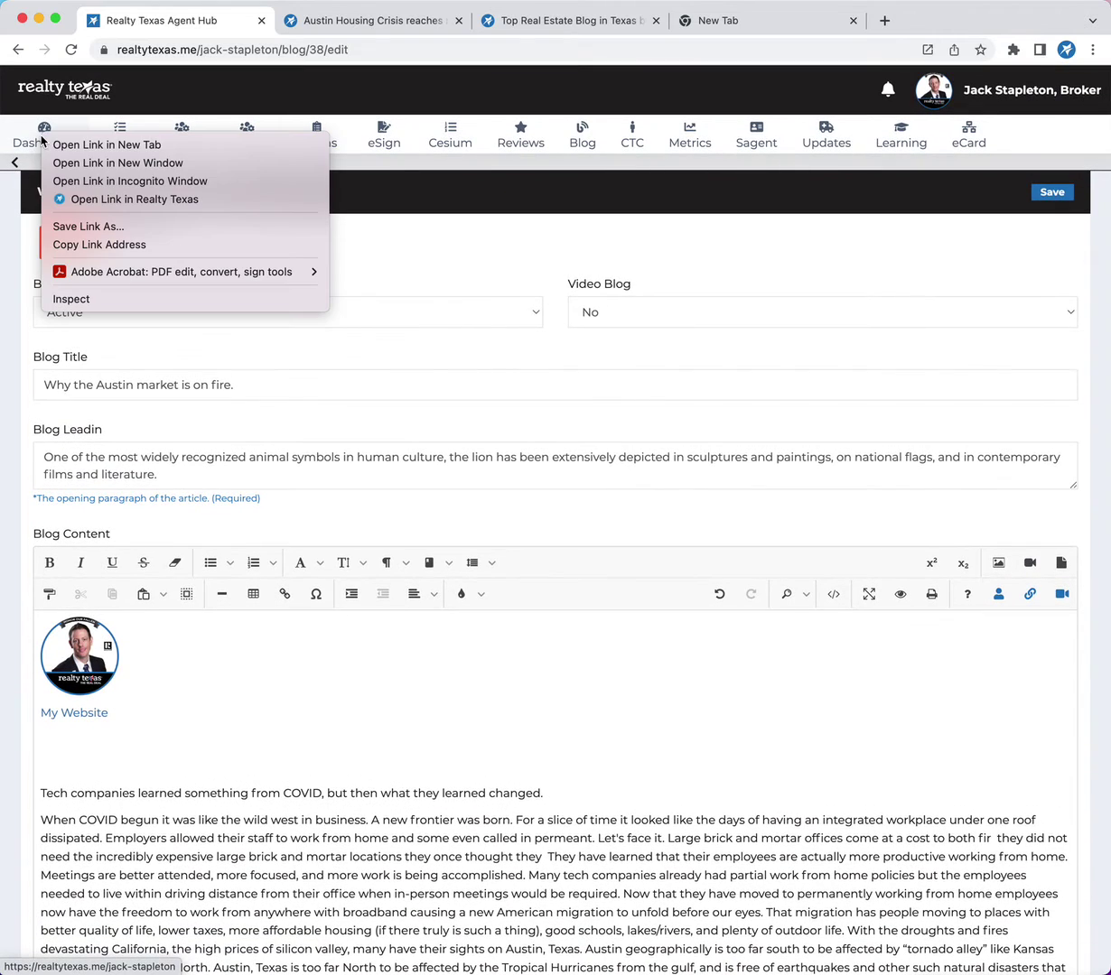
{"action": "left_click", "coordinate": [100, 151]}
{"action": "left_click", "coordinate": [332, 22]}
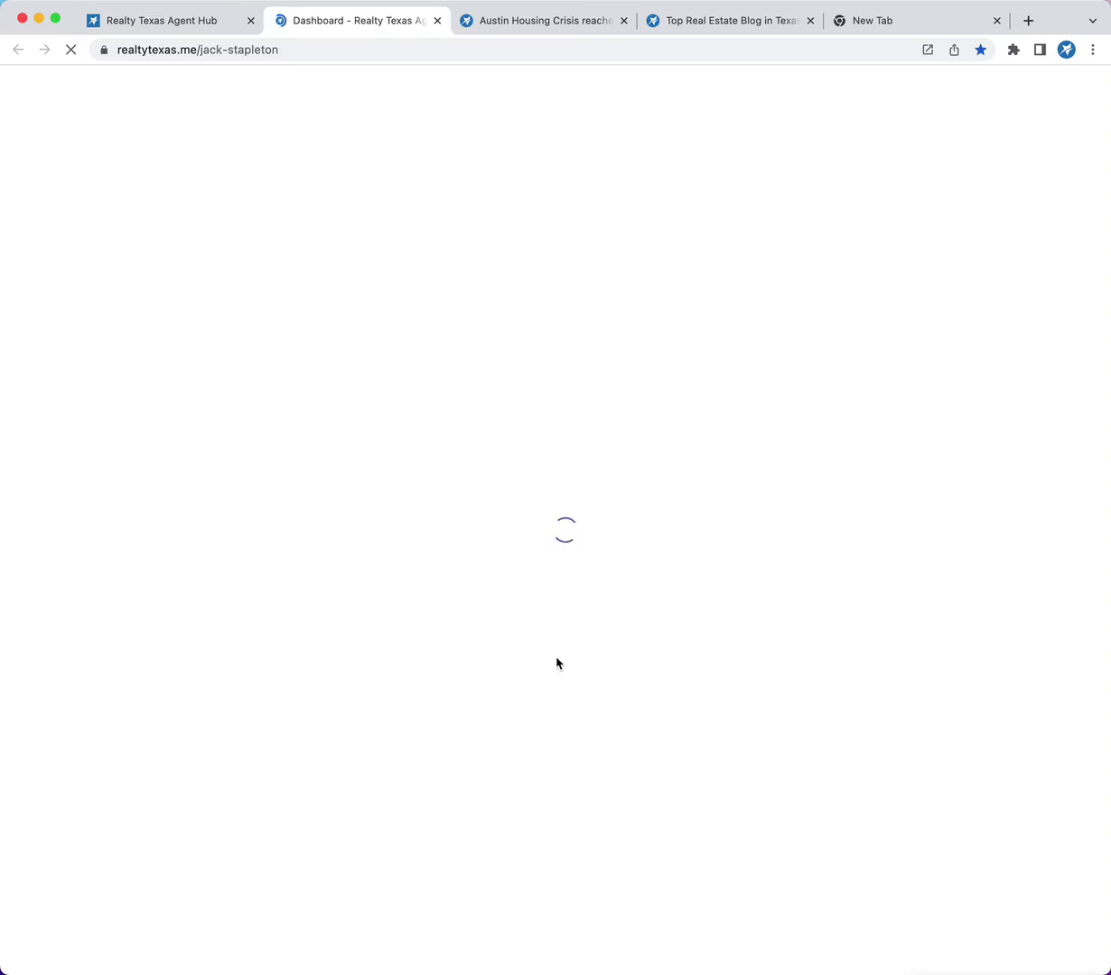
{"action": "scroll", "coordinate": [741, 710], "scroll_direction": "down", "scroll_amount": 20}
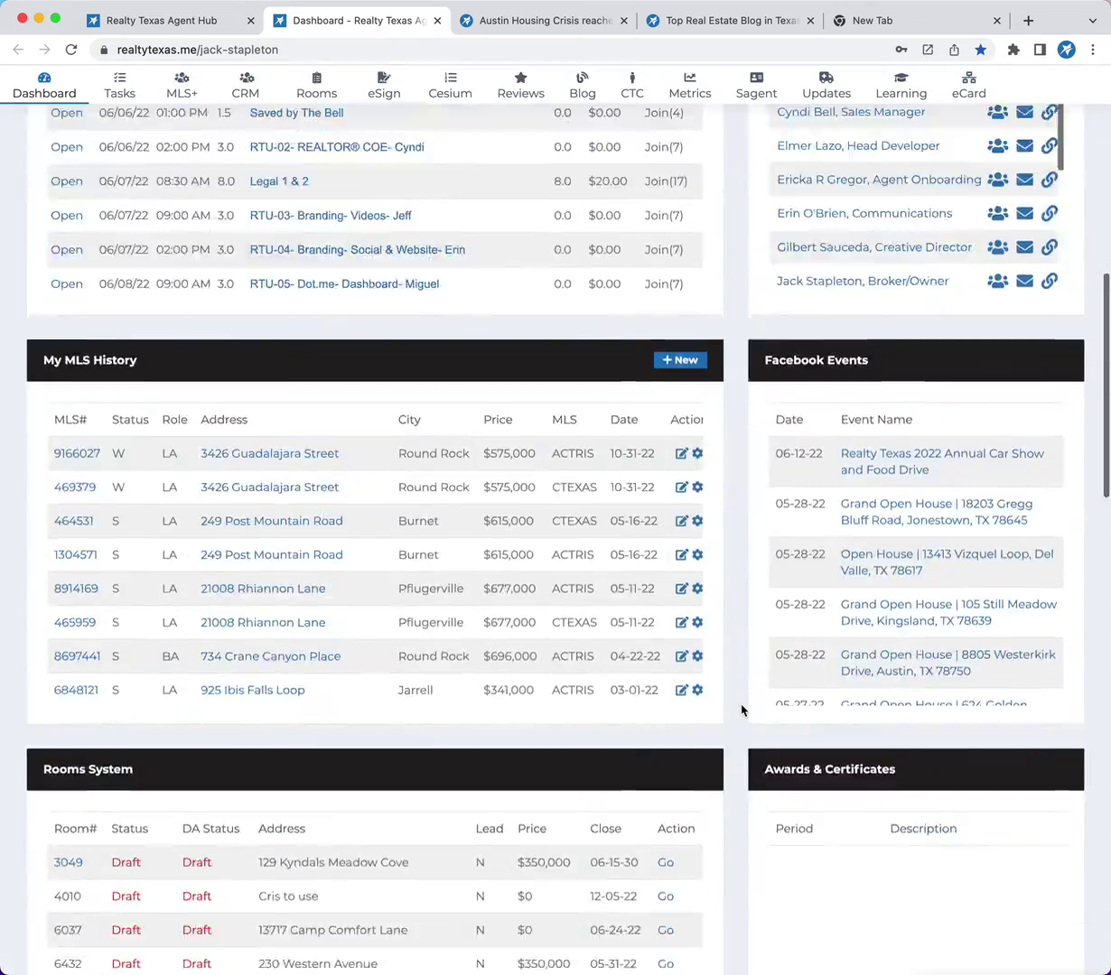
{"action": "scroll", "coordinate": [741, 710], "scroll_direction": "down", "scroll_amount": 10}
{"action": "scroll", "coordinate": [741, 707], "scroll_direction": "up", "scroll_amount": 4}
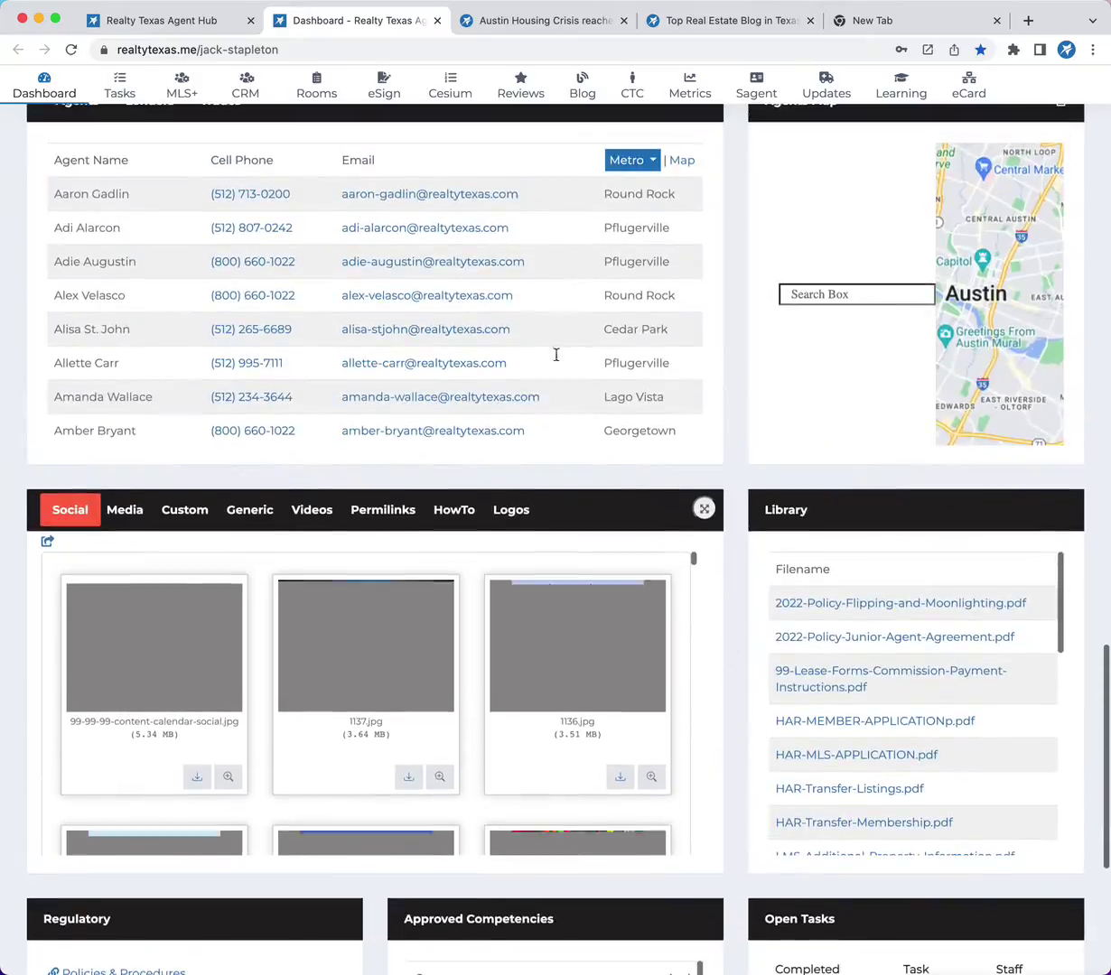
Step: In the Videos library, preview tagline-video.mp4 and copy its video address
{"action": "left_click", "coordinate": [302, 510]}
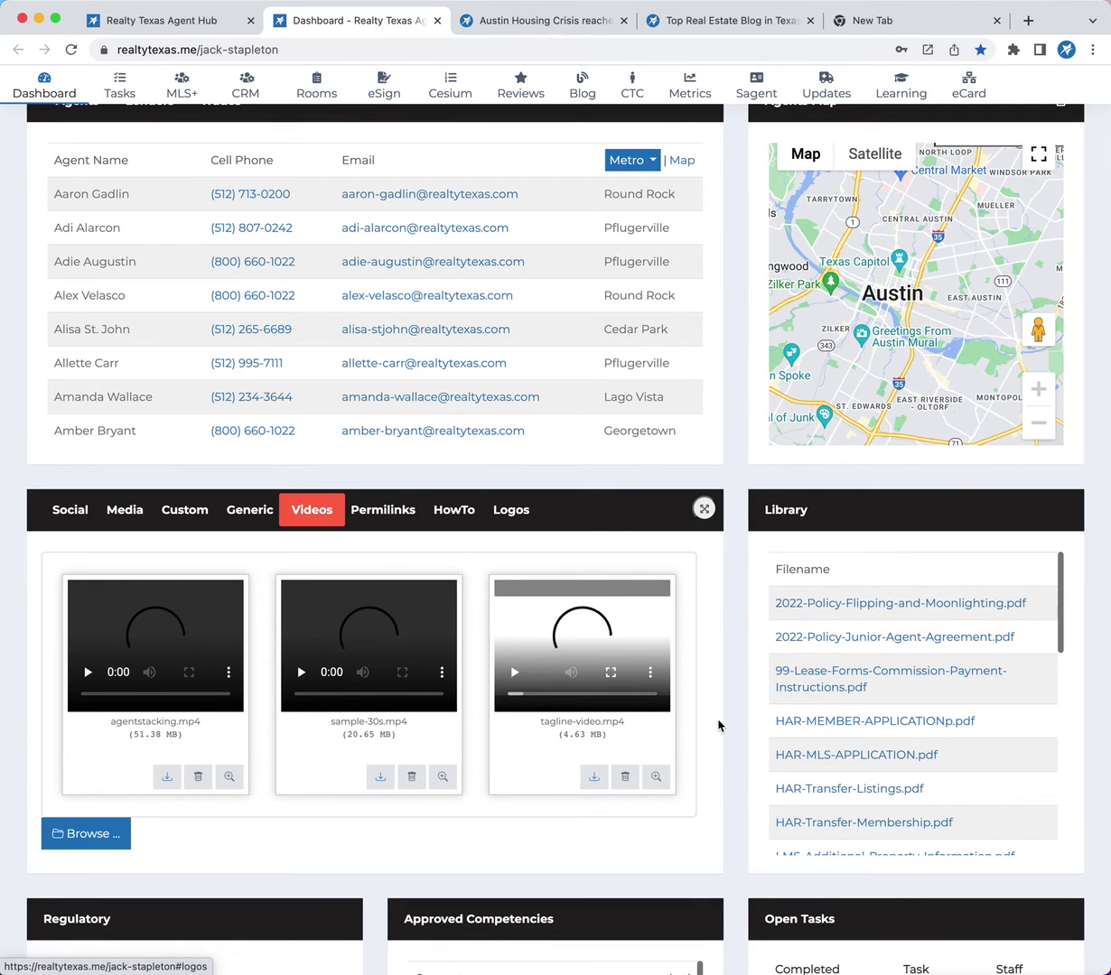
{"action": "left_click", "coordinate": [654, 777]}
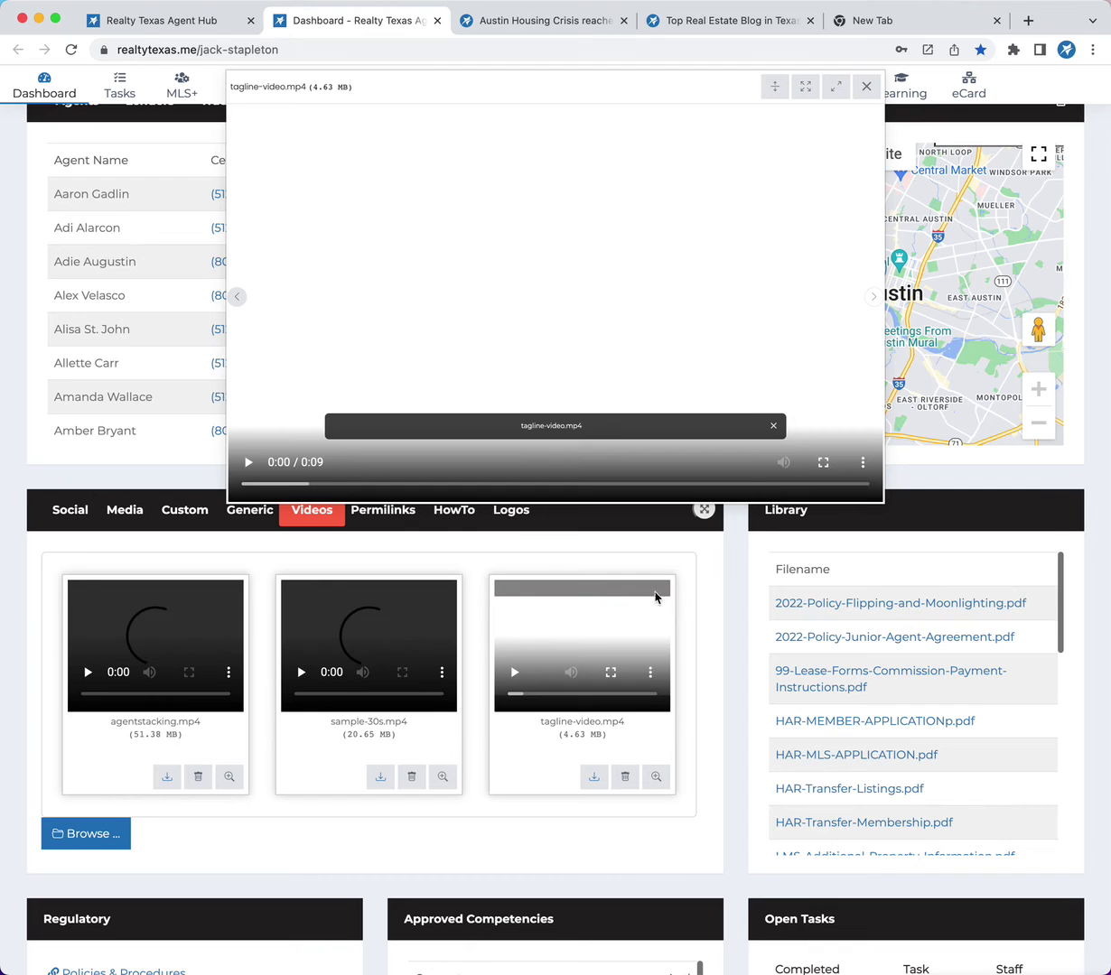
{"action": "left_click", "coordinate": [866, 86]}
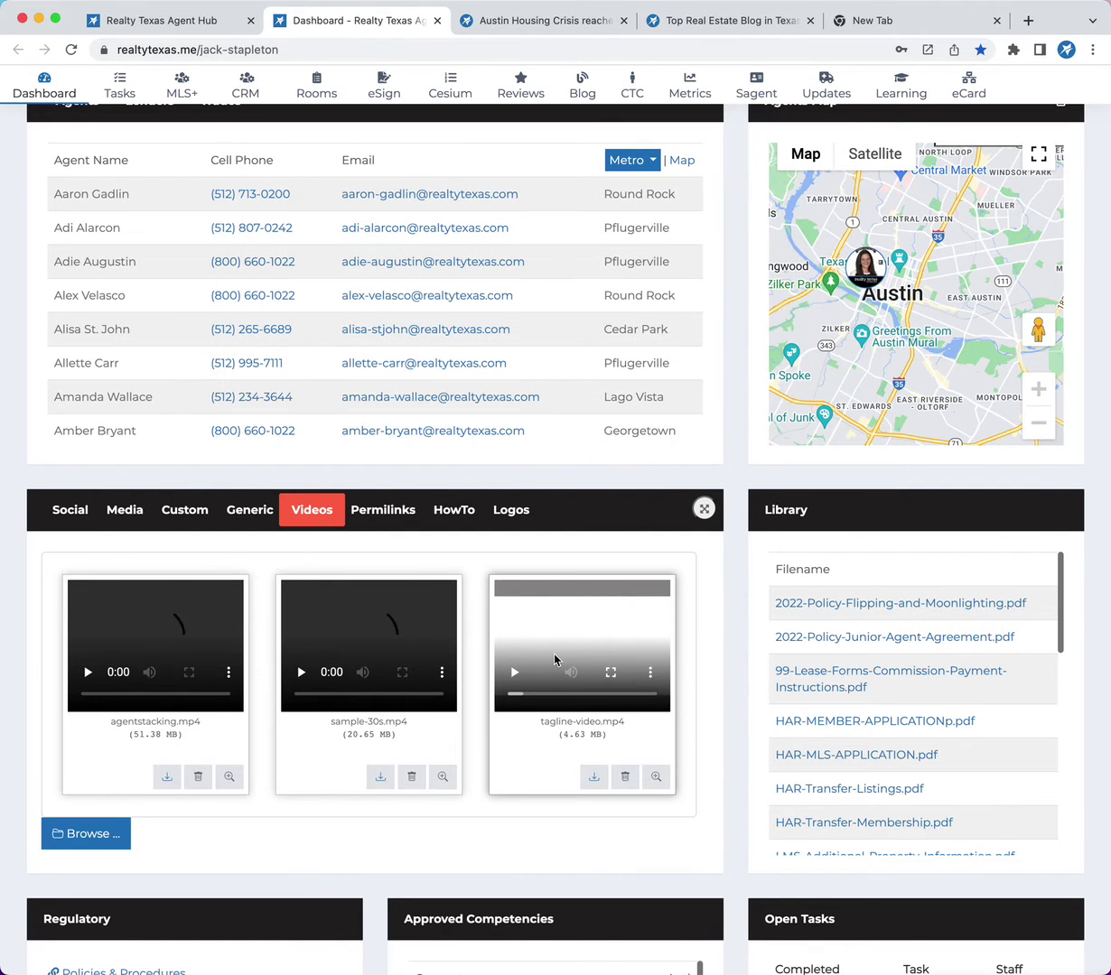
{"action": "right_click", "coordinate": [566, 593]}
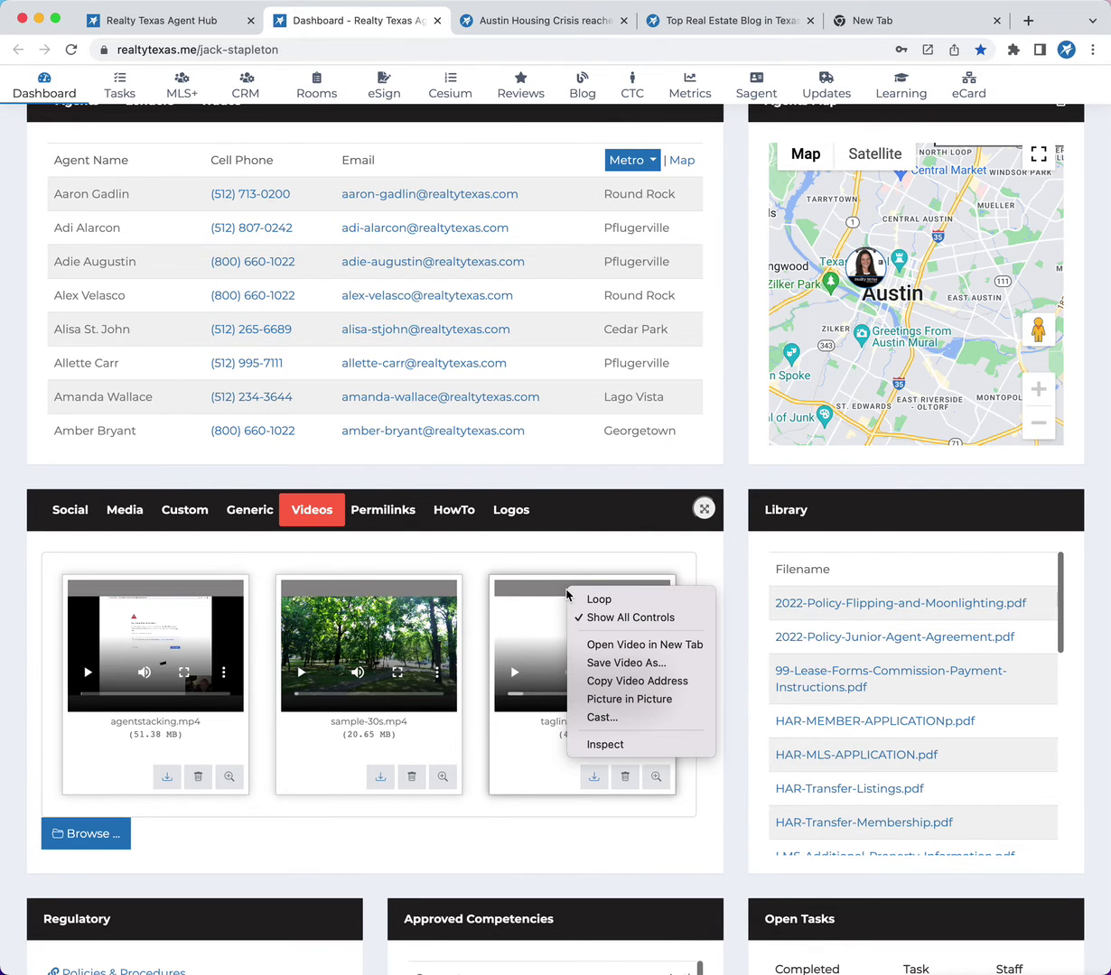
{"action": "left_click", "coordinate": [651, 681]}
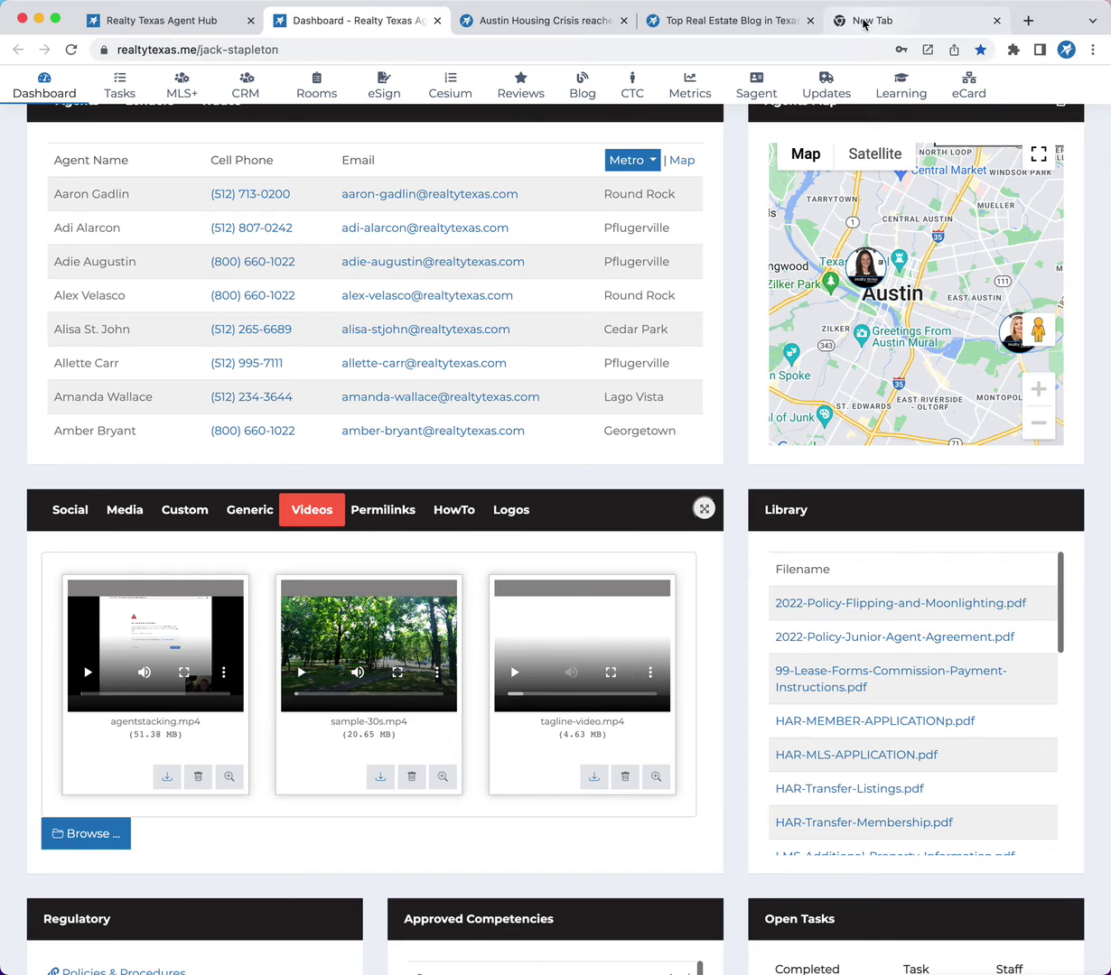
Step: Return through the open tabs to the Agent Hub blog editor
{"action": "left_click", "coordinate": [695, 27]}
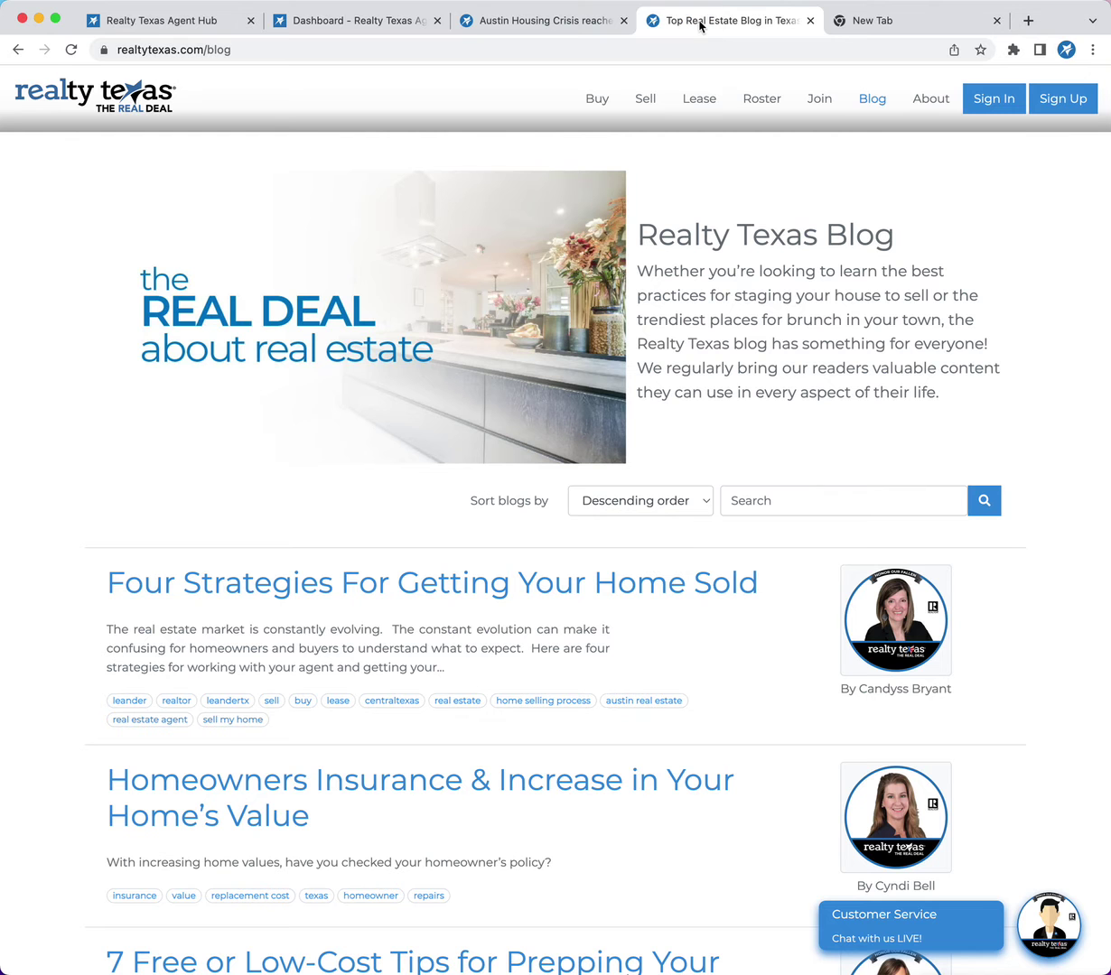
{"action": "left_click", "coordinate": [359, 25]}
{"action": "left_click", "coordinate": [483, 24]}
{"action": "left_click", "coordinate": [726, 21]}
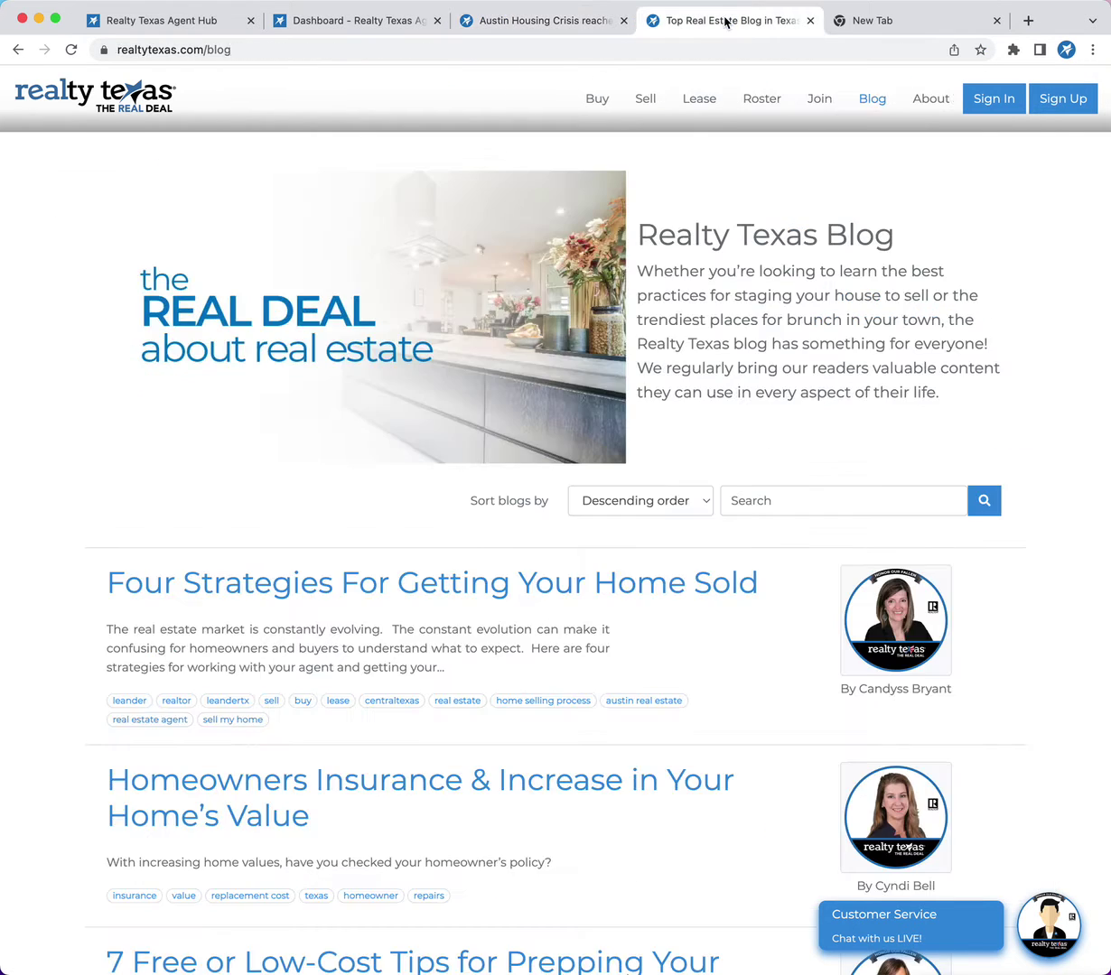
{"action": "left_click", "coordinate": [200, 19]}
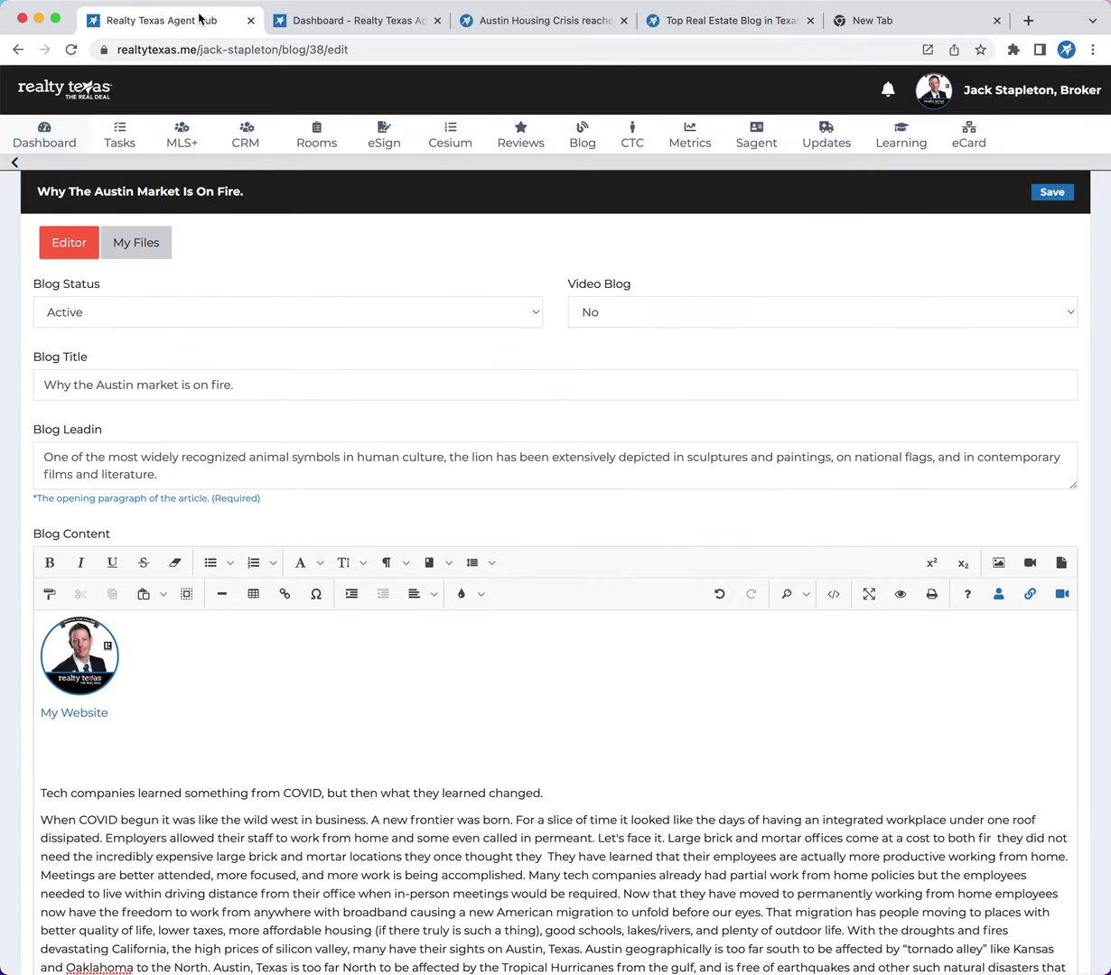
Step: Embed the copied tagline-video.mp4 address as a video under the My Website link
{"action": "left_click", "coordinate": [1061, 593]}
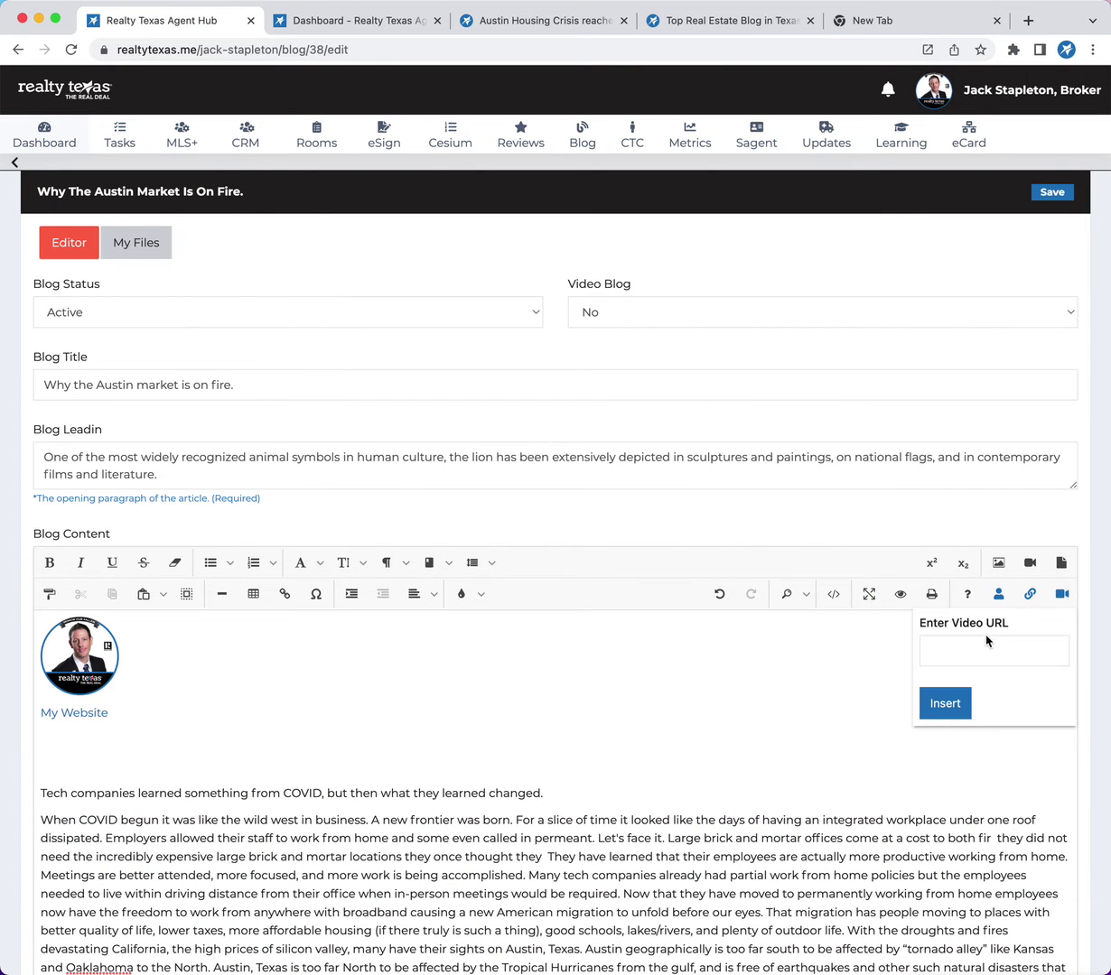
{"action": "left_click", "coordinate": [976, 650]}
{"action": "key", "text": "super+v"}
{"action": "left_click", "coordinate": [946, 703]}
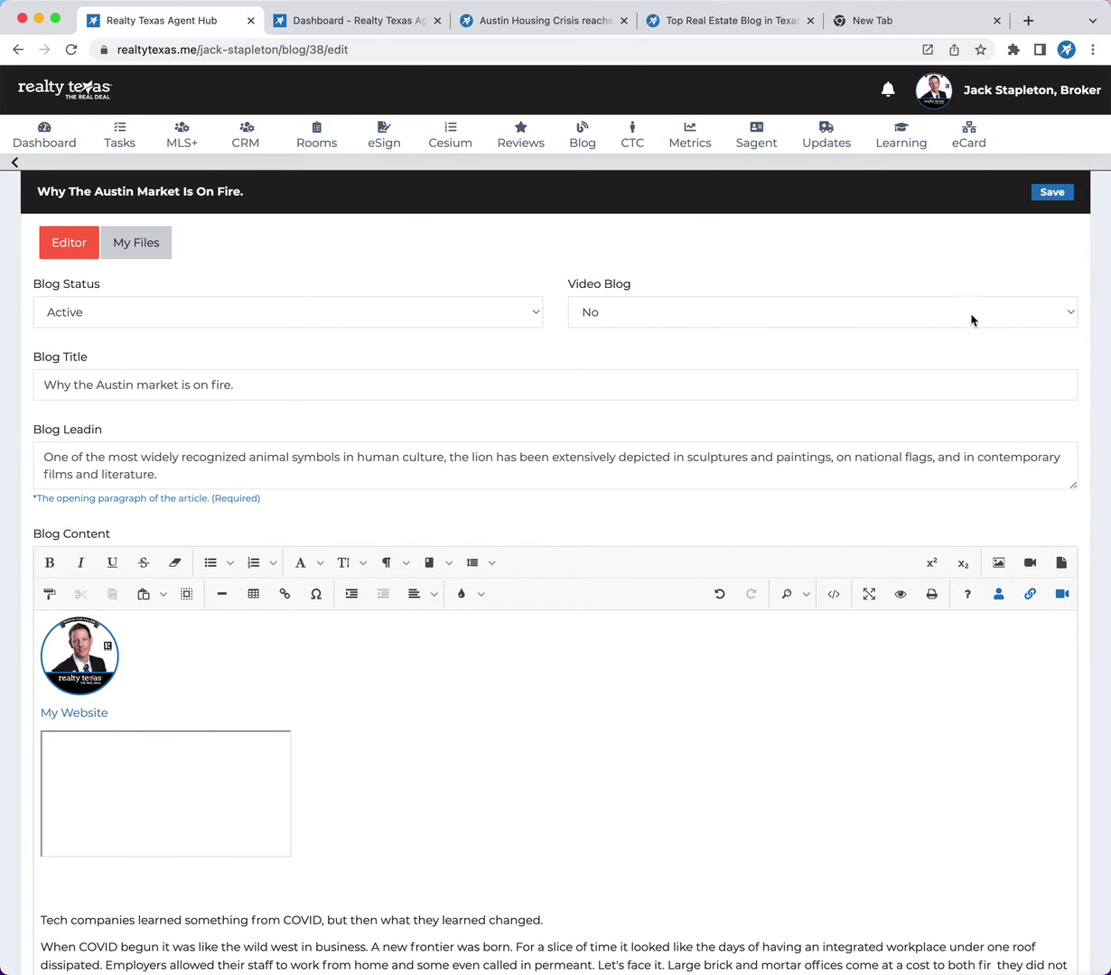
Step: Try saving the post twice, going back to the editor each time the page expires
{"action": "left_click", "coordinate": [1054, 192]}
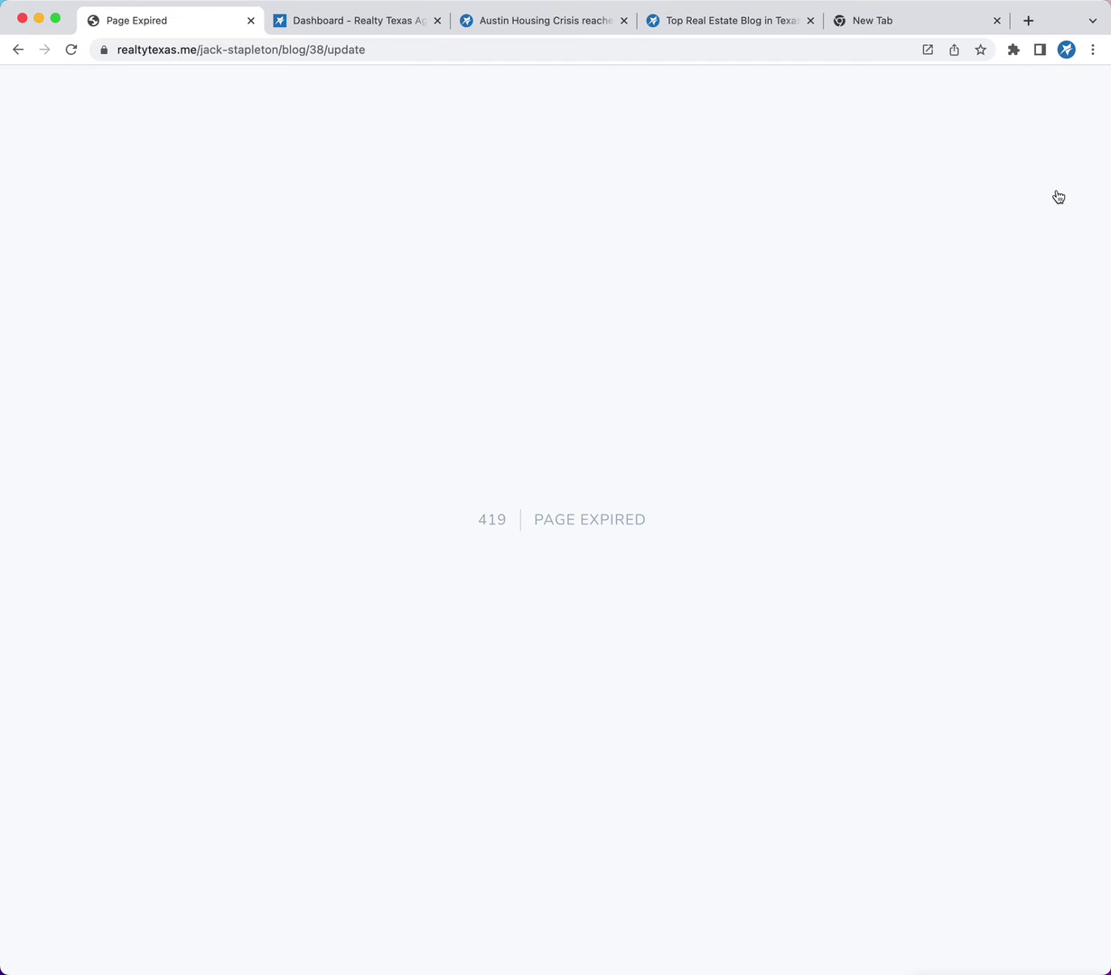
{"action": "left_click", "coordinate": [17, 48]}
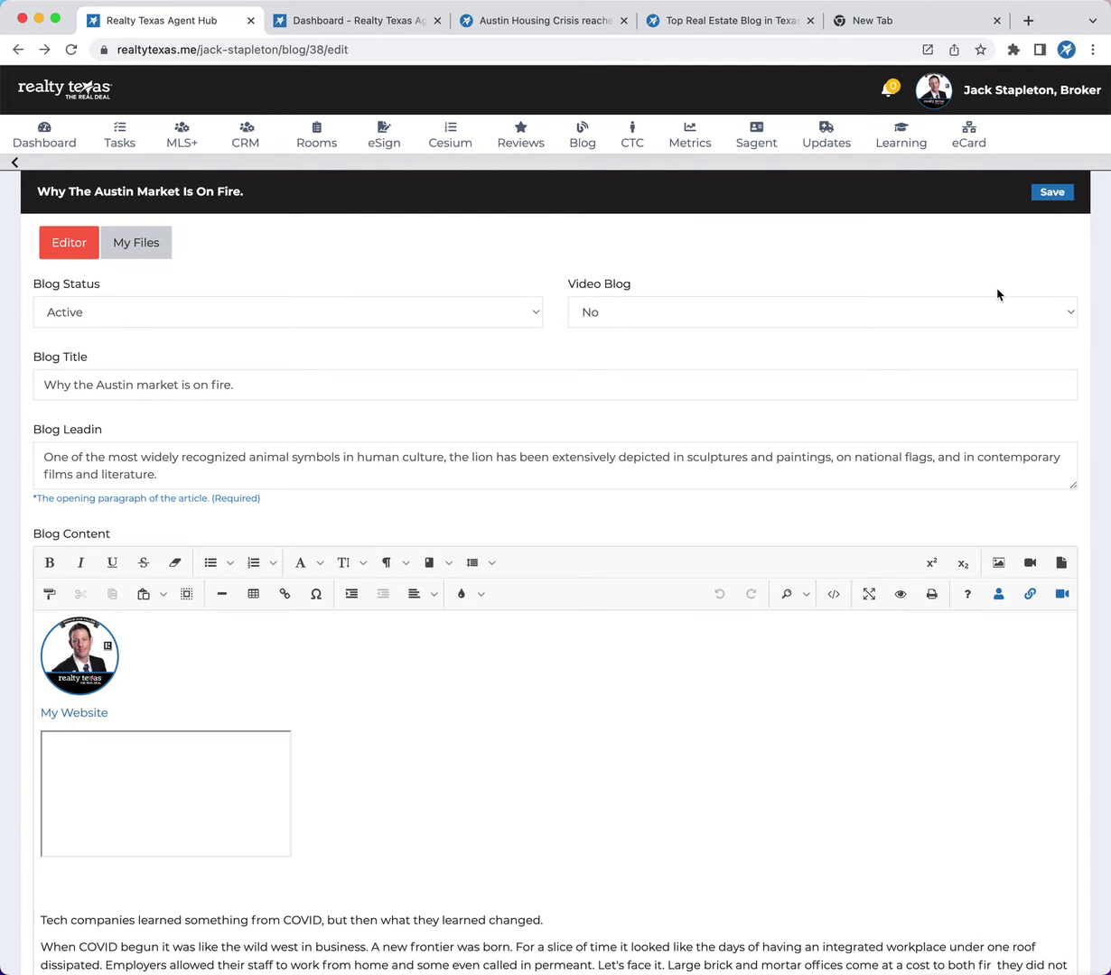
{"action": "left_click", "coordinate": [1054, 193]}
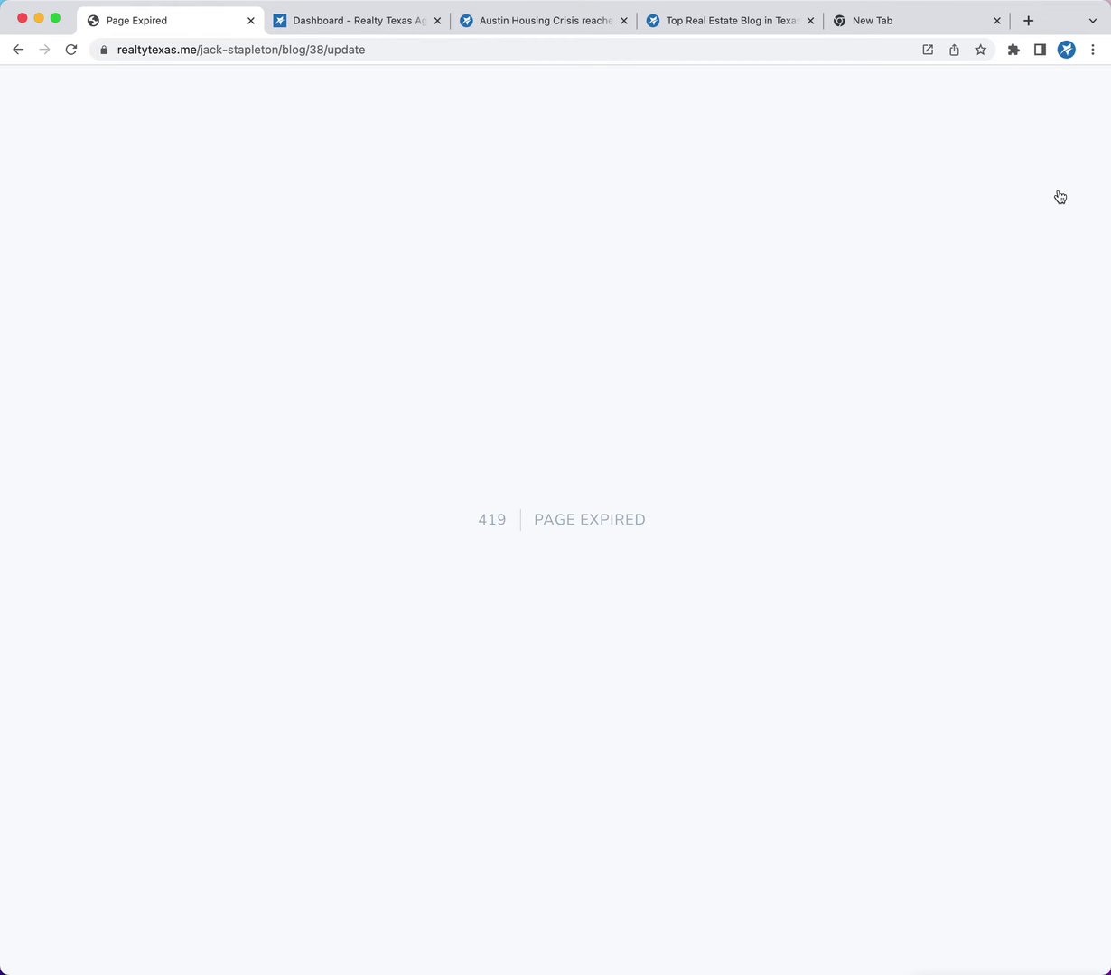
{"action": "left_click", "coordinate": [17, 49]}
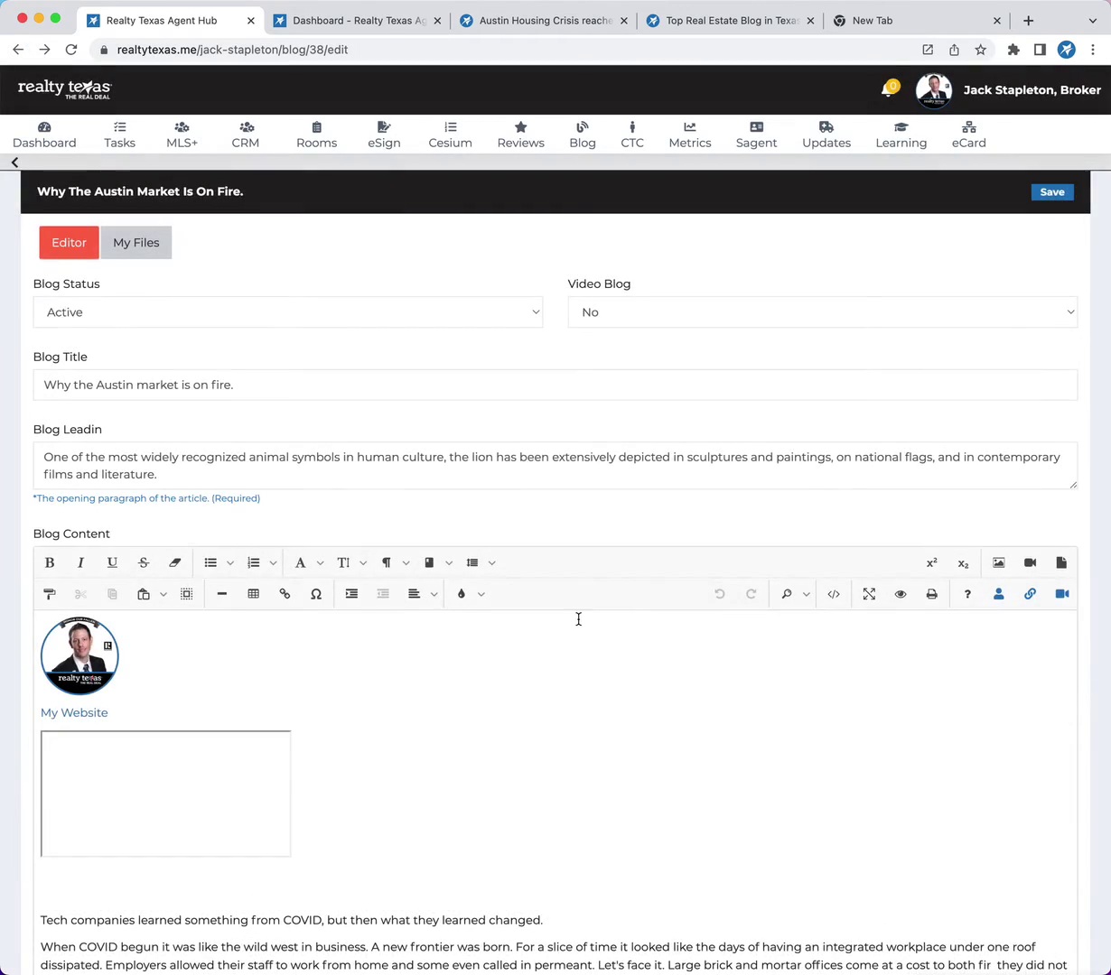
Step: Select all the blog content including the agent photo, then open the Agent Hub dashboard
{"action": "scroll", "coordinate": [577, 619], "scroll_direction": "down", "scroll_amount": 5}
{"action": "scroll", "coordinate": [578, 620], "scroll_direction": "down", "scroll_amount": 4}
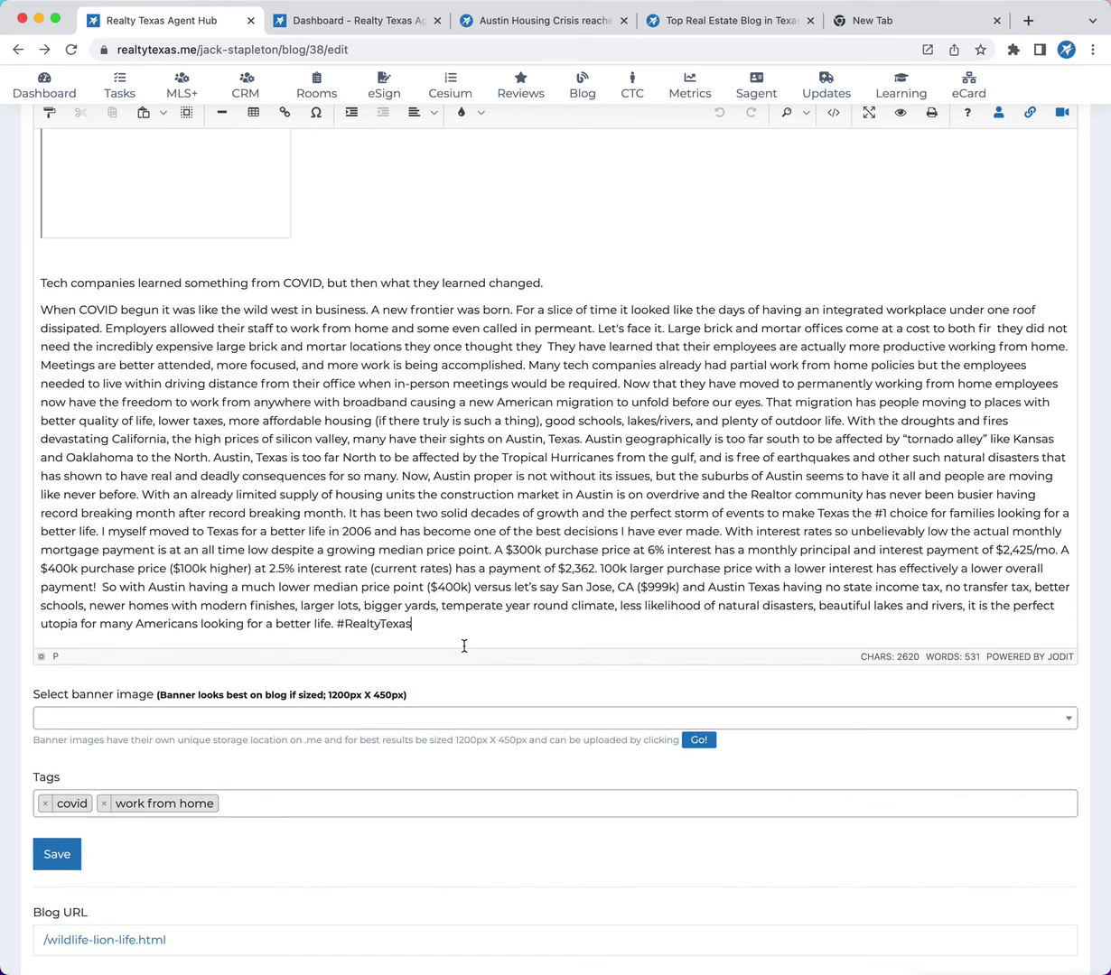
{"action": "left_click_drag", "start_coordinate": [463, 644], "coordinate": [5, 219]}
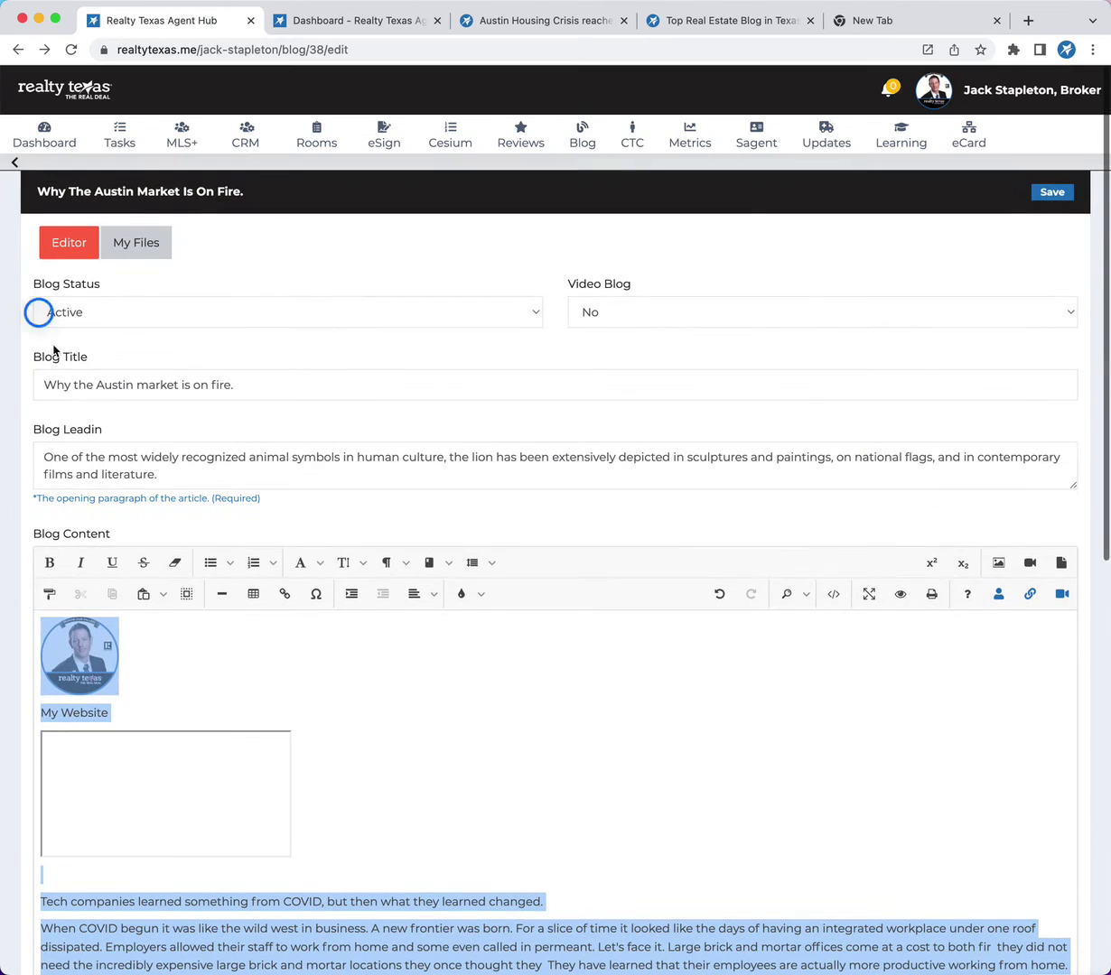
{"action": "left_click_drag", "start_coordinate": [37, 716], "coordinate": [34, 651]}
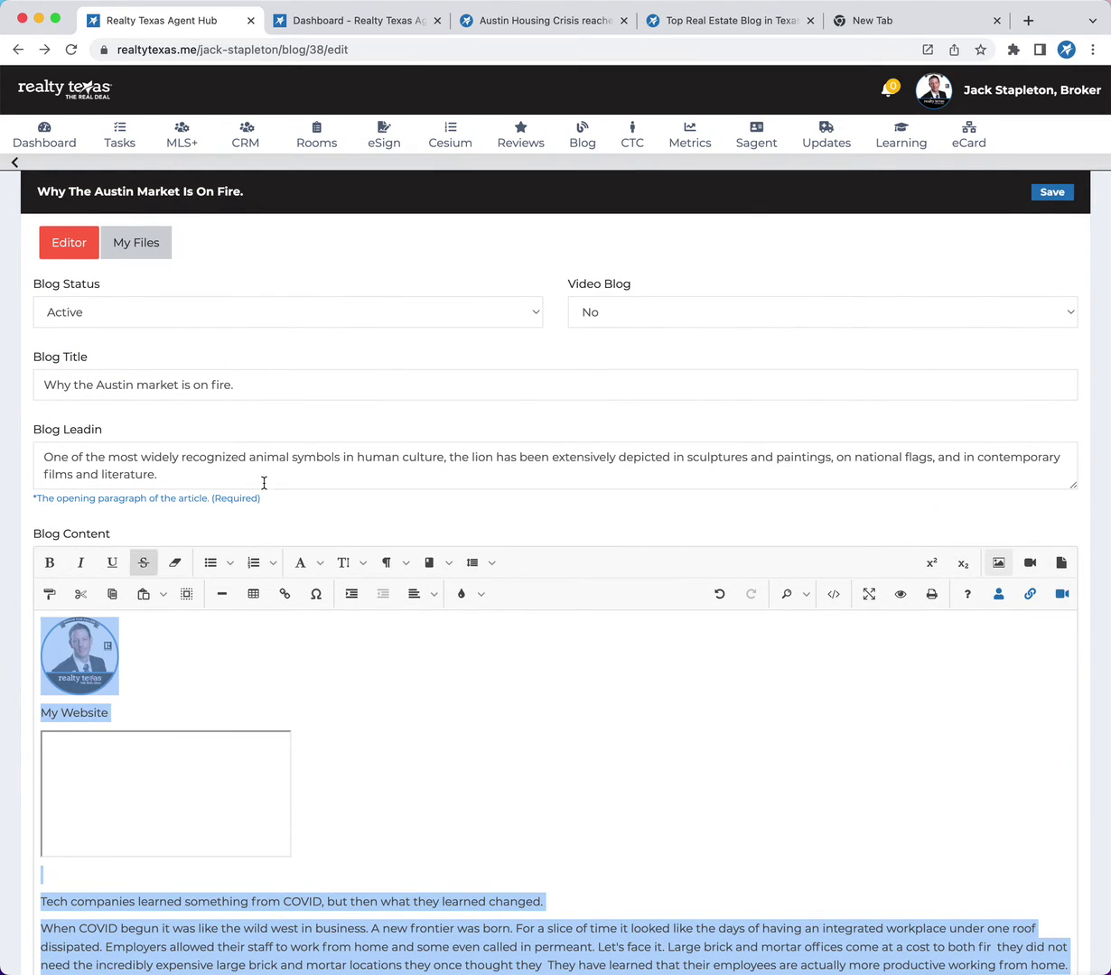
{"action": "left_click", "coordinate": [44, 137]}
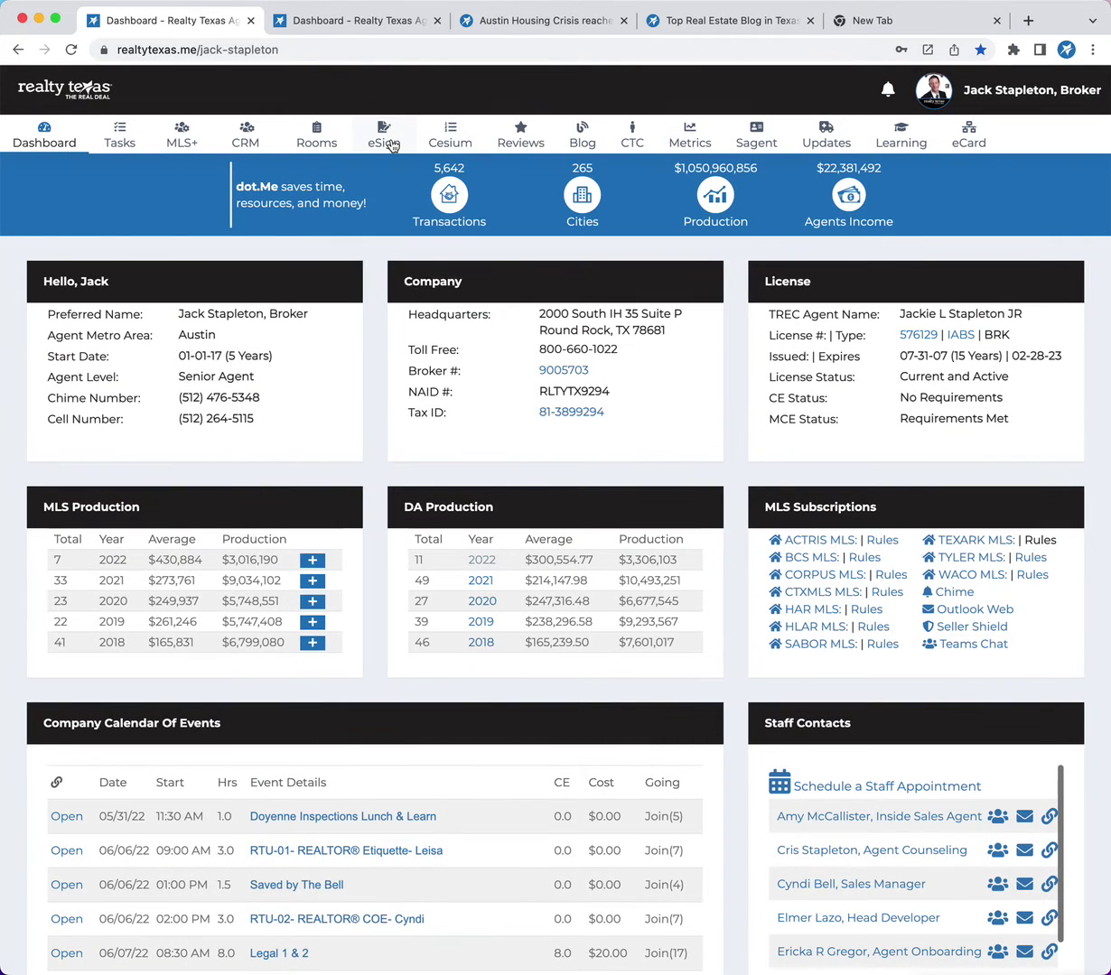
Step: Reopen the 'Why the Austin market is on fire' post for editing from the blog list
{"action": "left_click", "coordinate": [389, 142]}
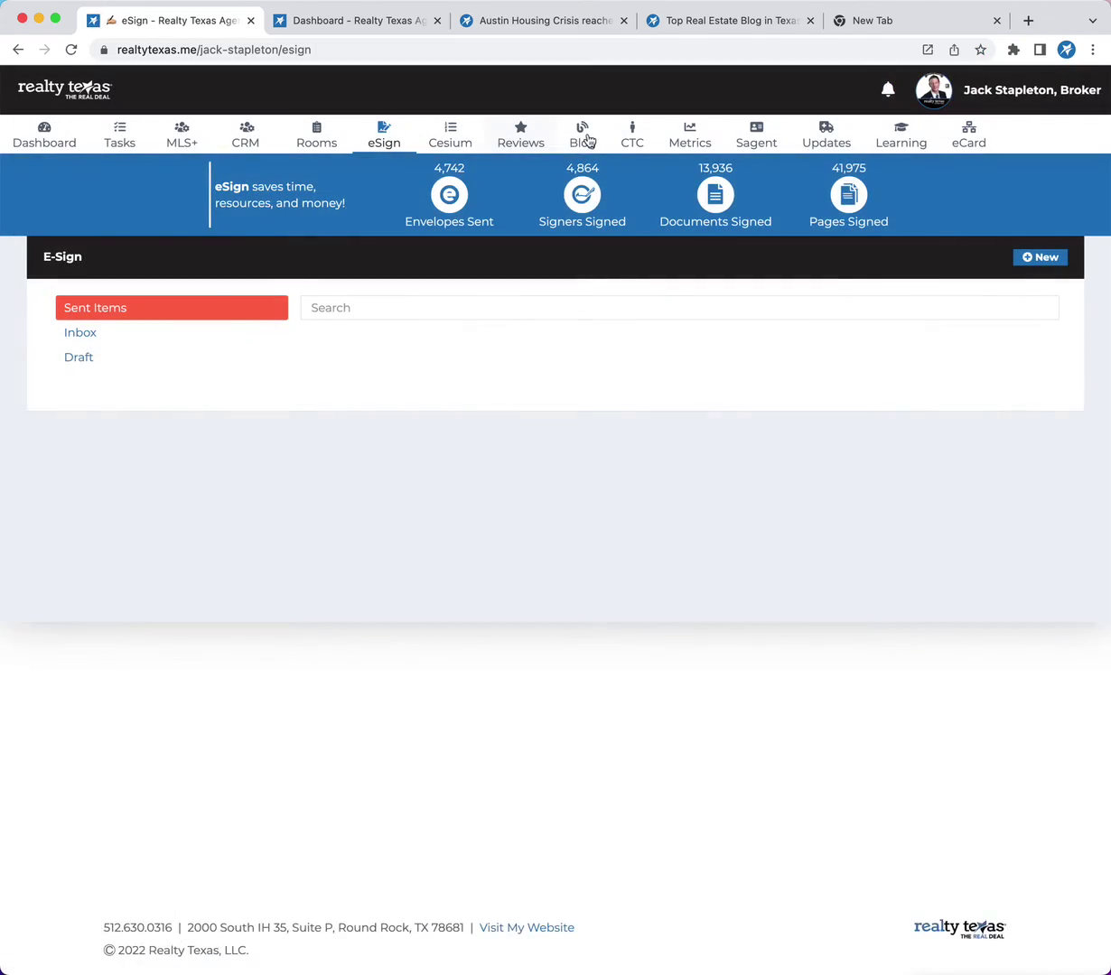
{"action": "left_click", "coordinate": [579, 135]}
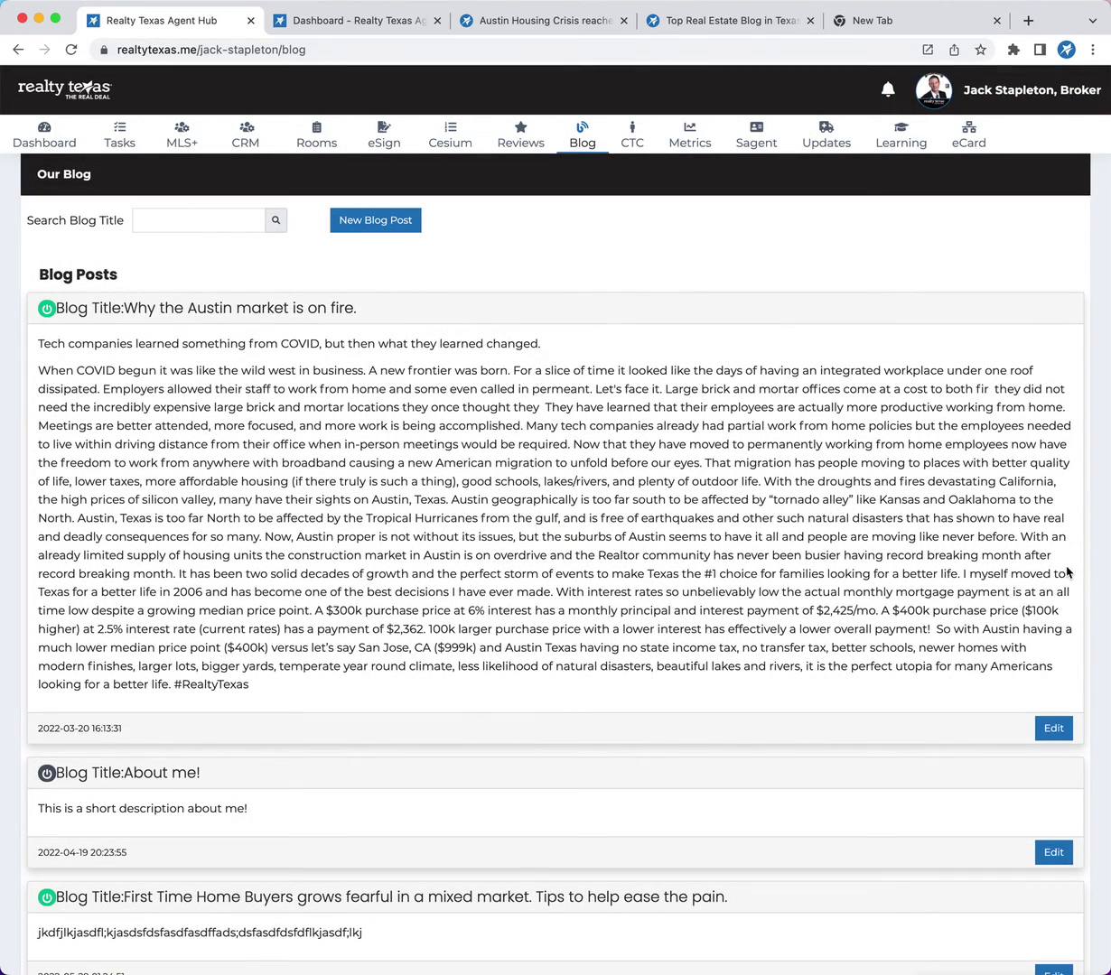
{"action": "left_click", "coordinate": [1053, 728]}
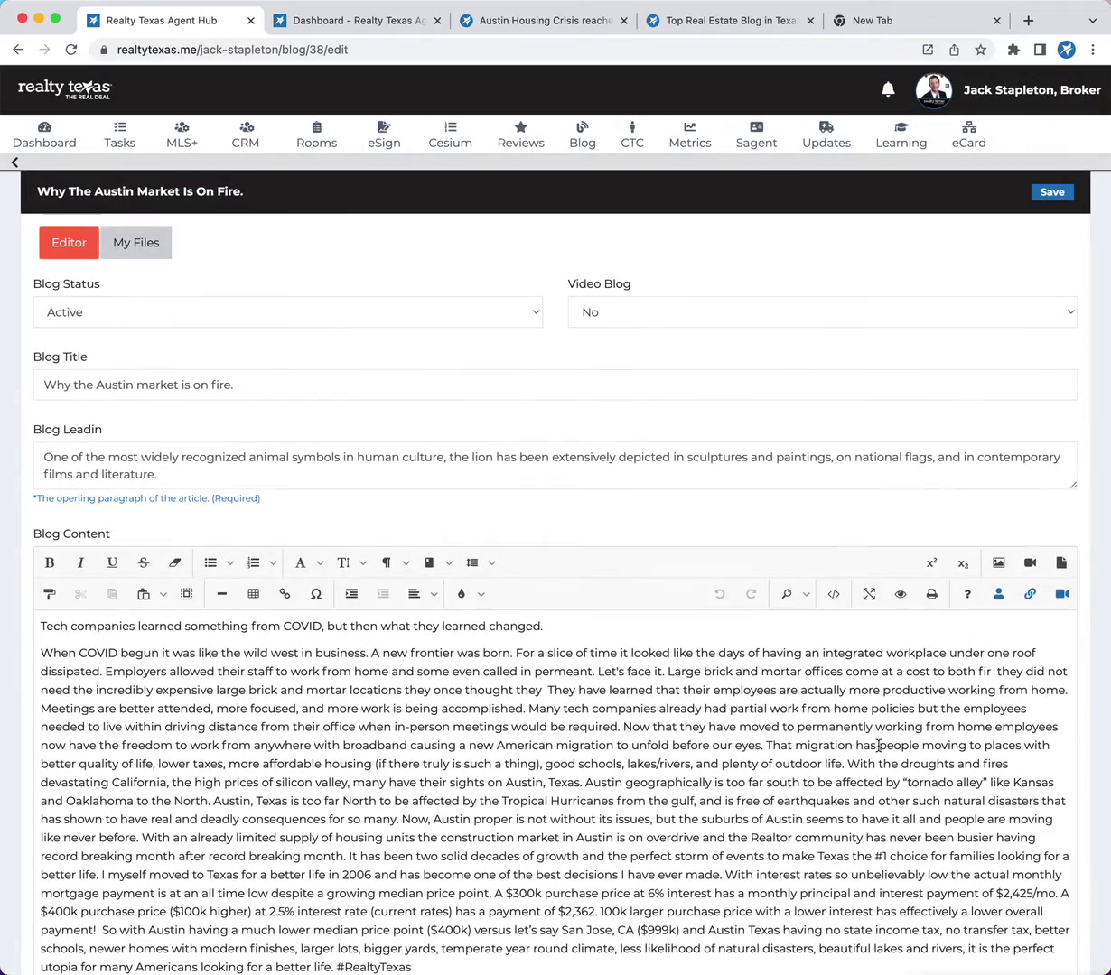
Step: Add blank lines at the top, insert the agent's profile photo and My Website link, and save
{"action": "left_click", "coordinate": [1038, 189]}
{"action": "key", "text": "Return"}
{"action": "key", "text": "Return"}
{"action": "key", "text": "Up"}
{"action": "key", "text": "Up"}
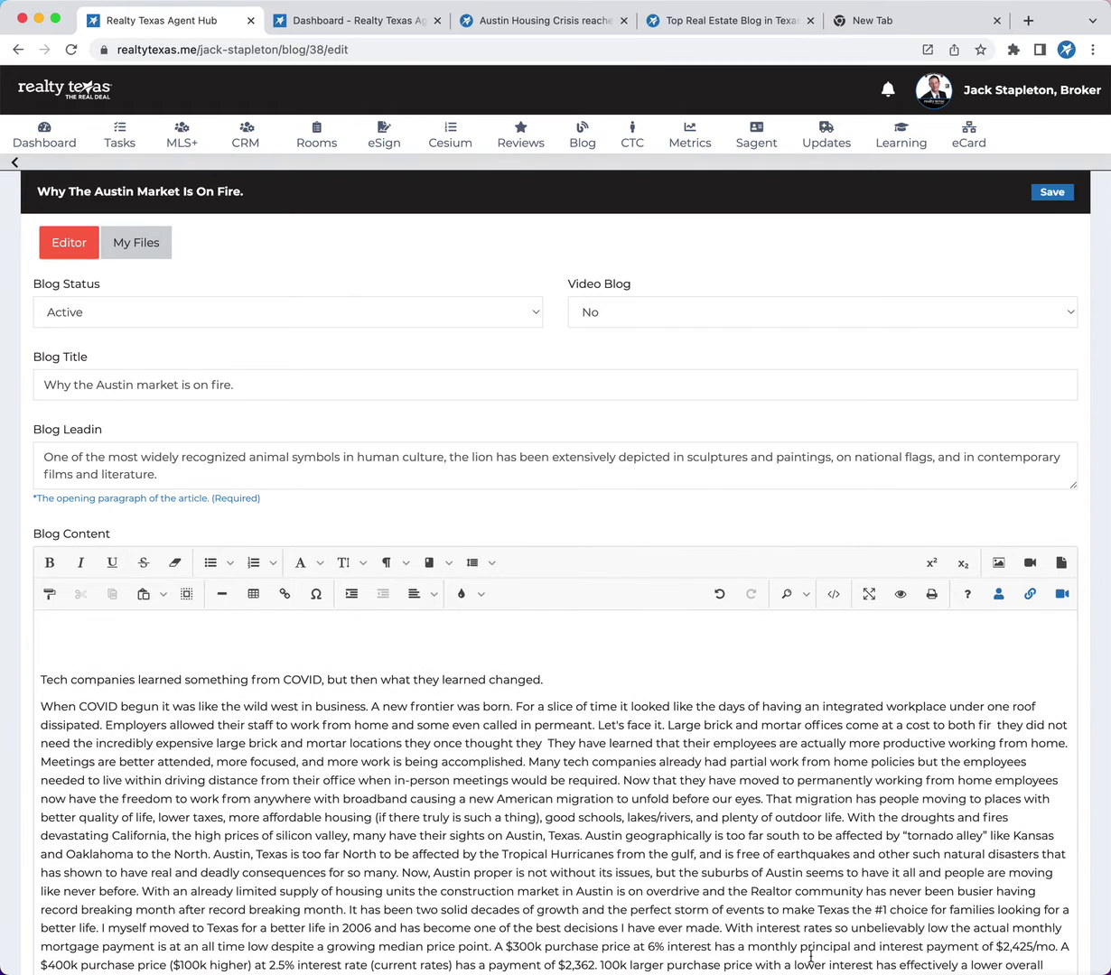
{"action": "left_click", "coordinate": [998, 595]}
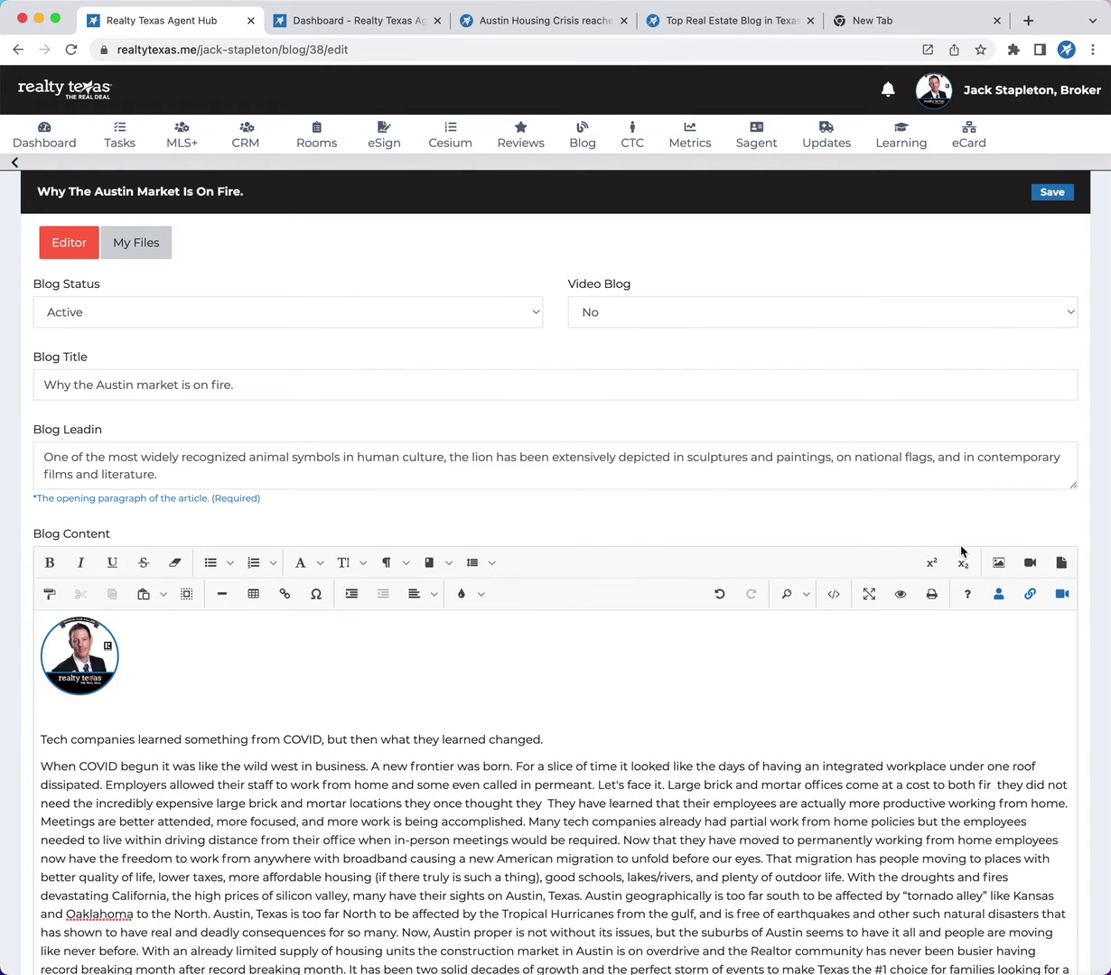
{"action": "left_click", "coordinate": [1029, 595]}
{"action": "left_click", "coordinate": [1051, 192]}
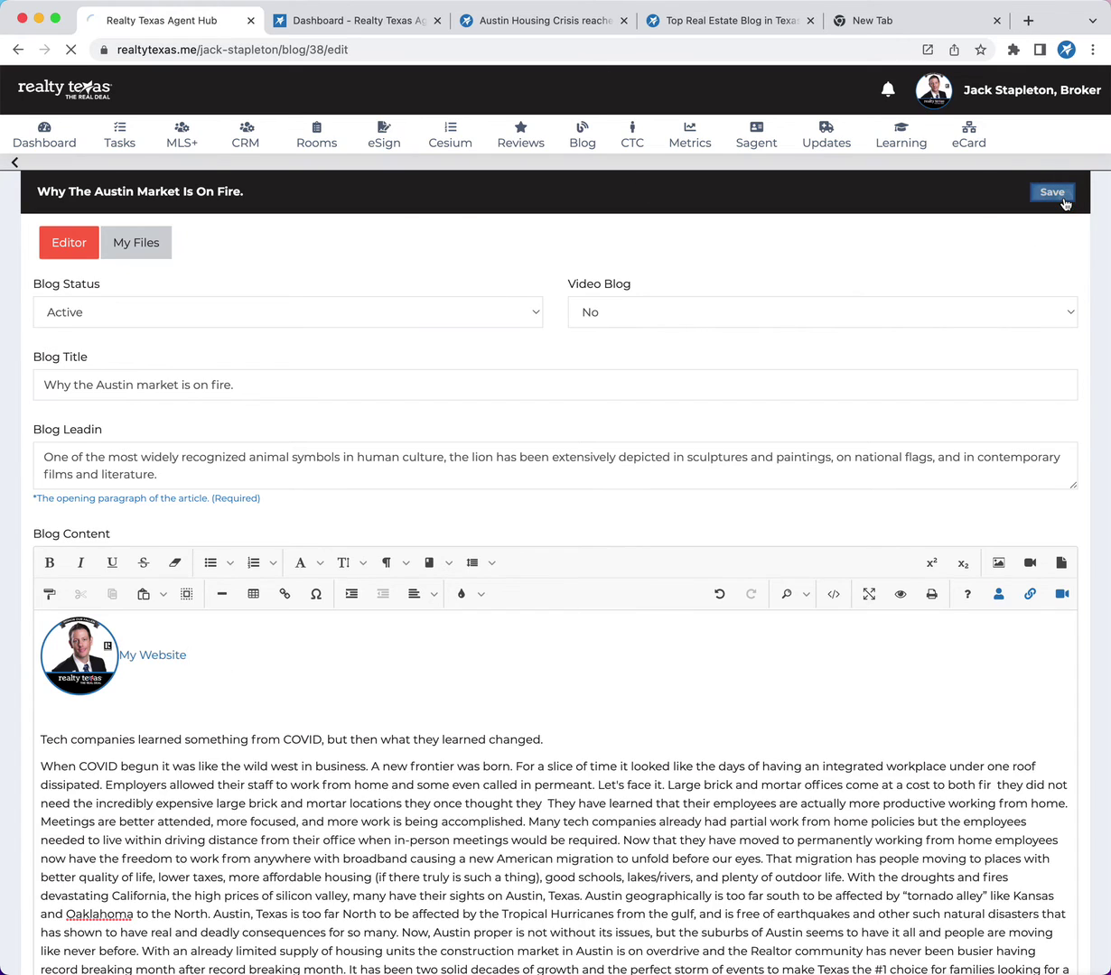
Step: Delete the blog text wrongly pasted into the video URL field, then switch to the blank new tab
{"action": "left_click", "coordinate": [1061, 593]}
{"action": "left_click", "coordinate": [960, 645]}
{"action": "key", "text": "super+v"}
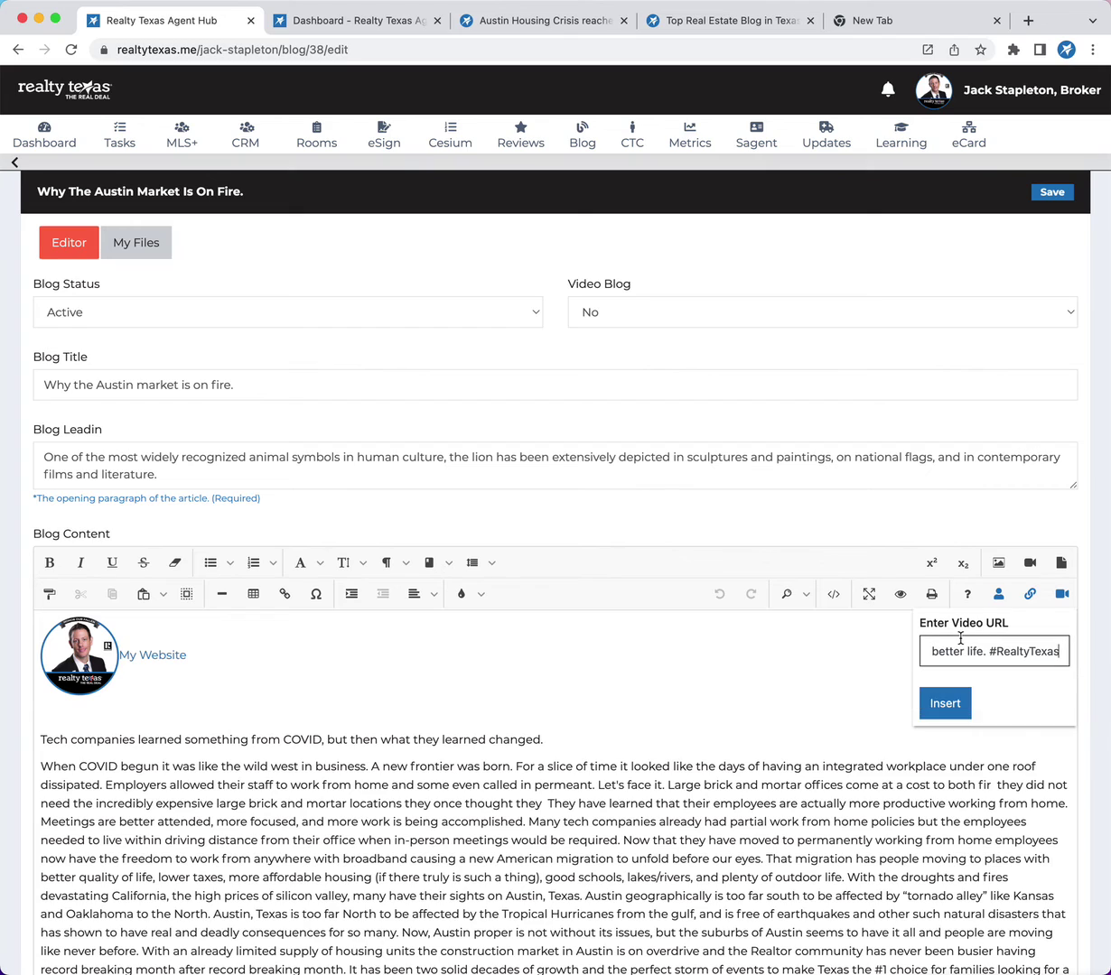
{"action": "left_click_drag", "start_coordinate": [960, 647], "coordinate": [519, 651]}
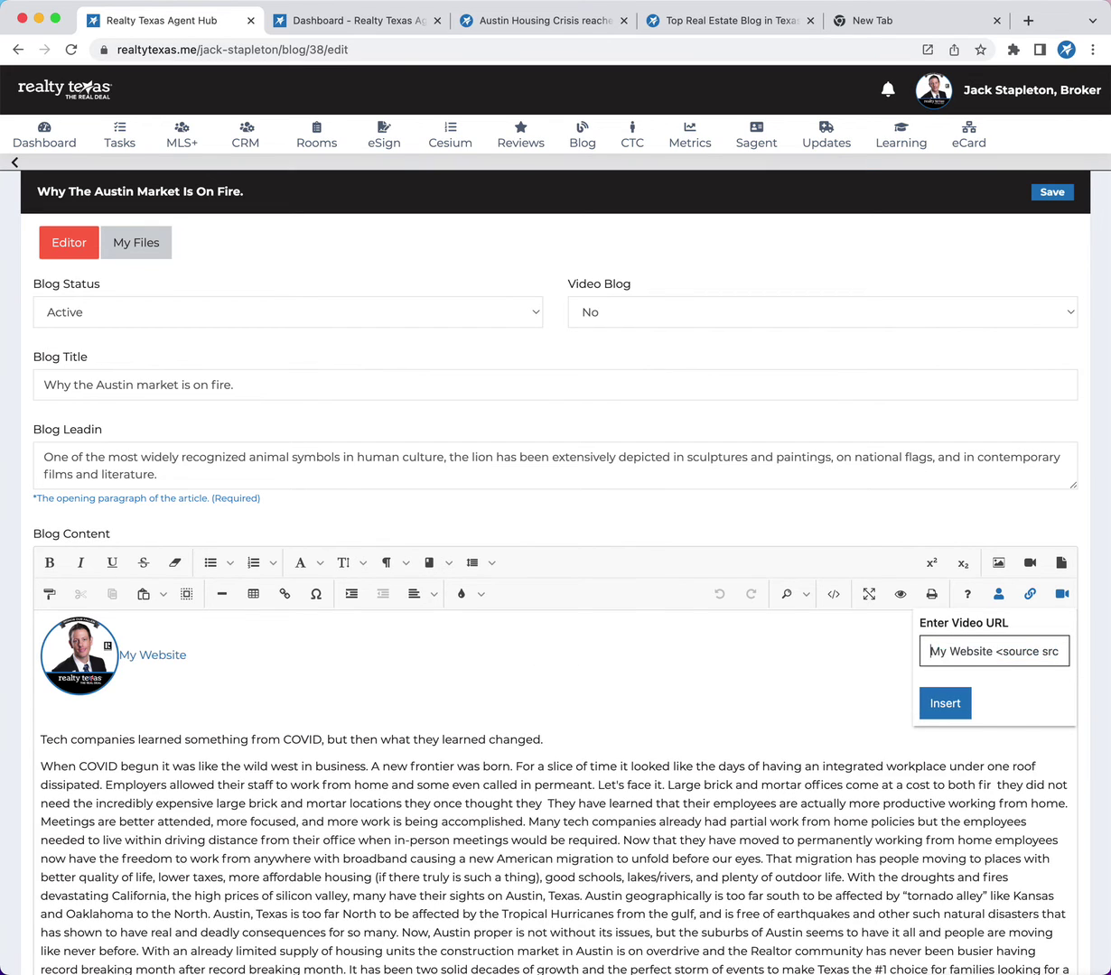
{"action": "key", "text": "BackSpace"}
{"action": "left_click", "coordinate": [871, 20]}
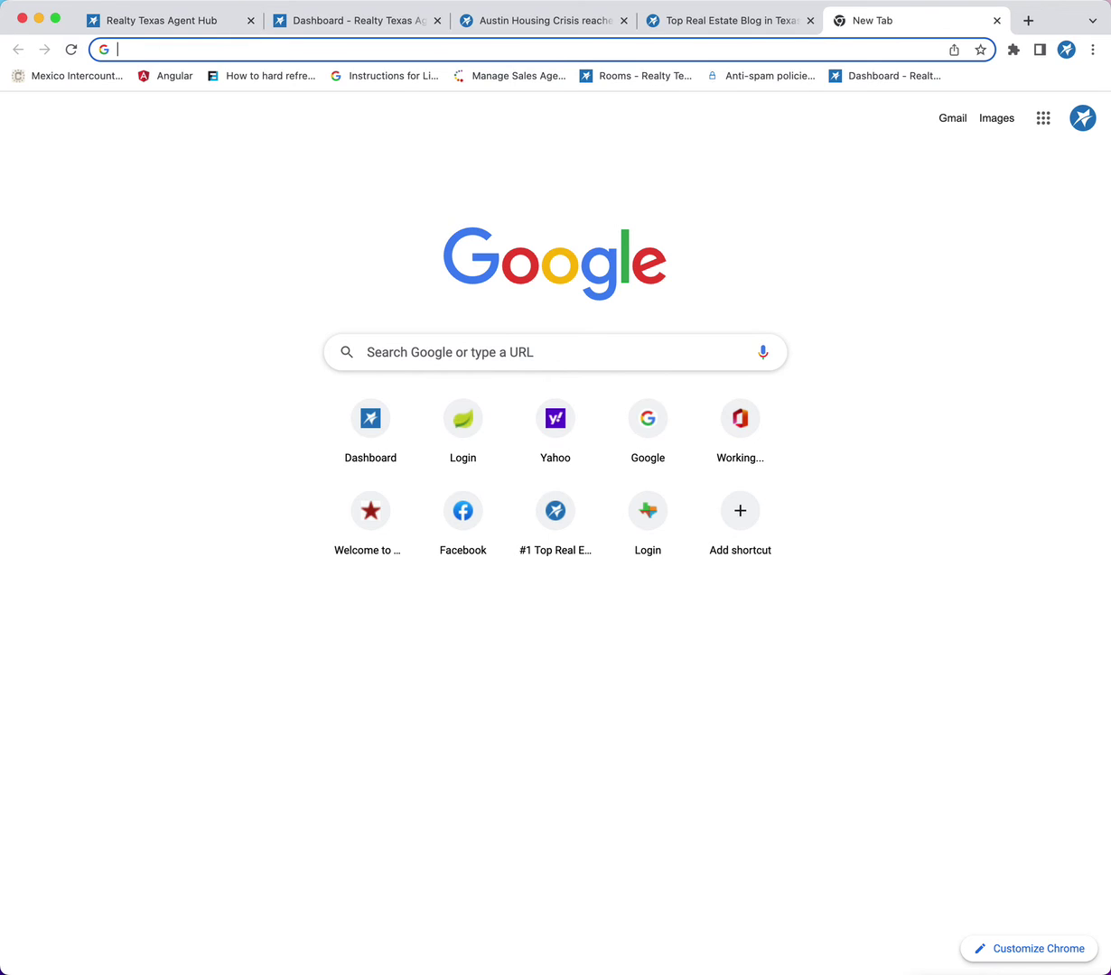
Step: Copy the tagline-video.mp4 address from the dashboard videos and load it in the new tab to check it
{"action": "left_click", "coordinate": [731, 19]}
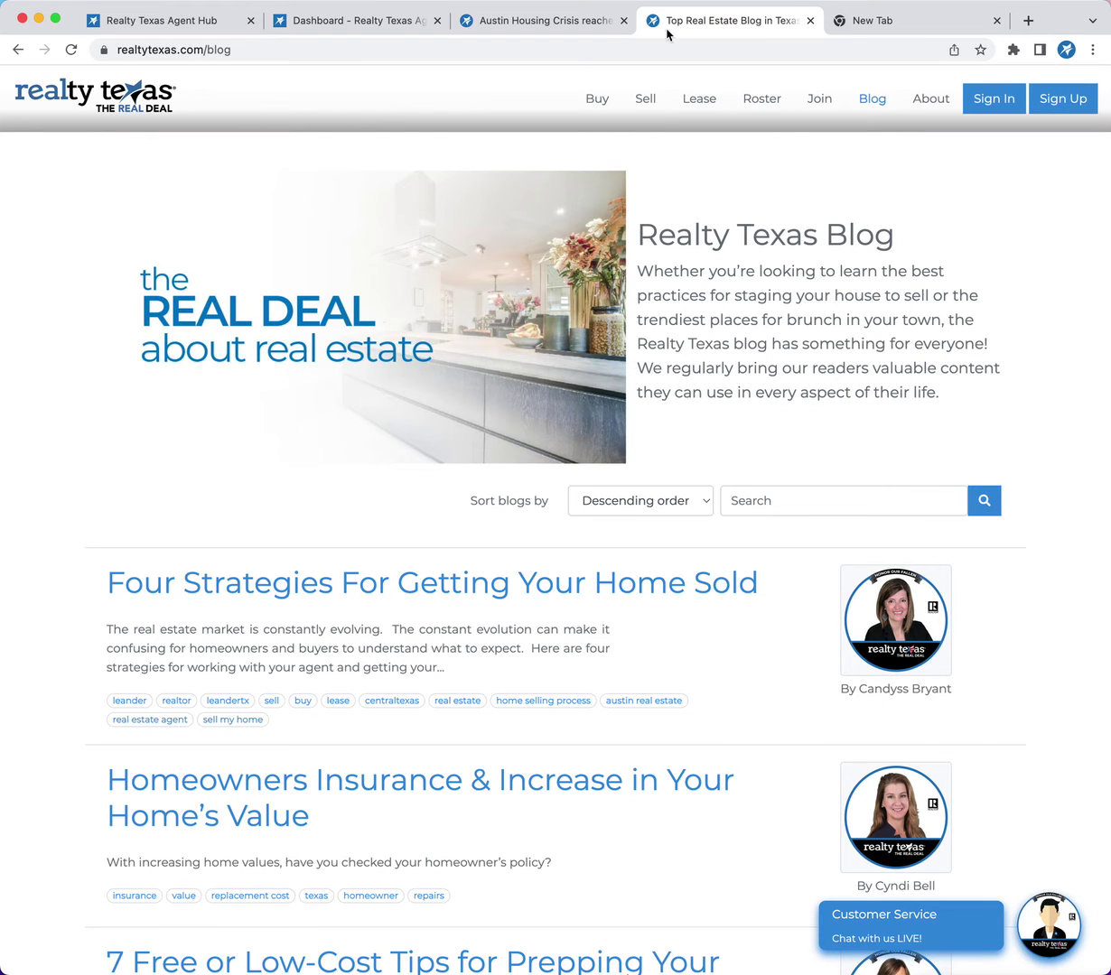
{"action": "left_click", "coordinate": [325, 21]}
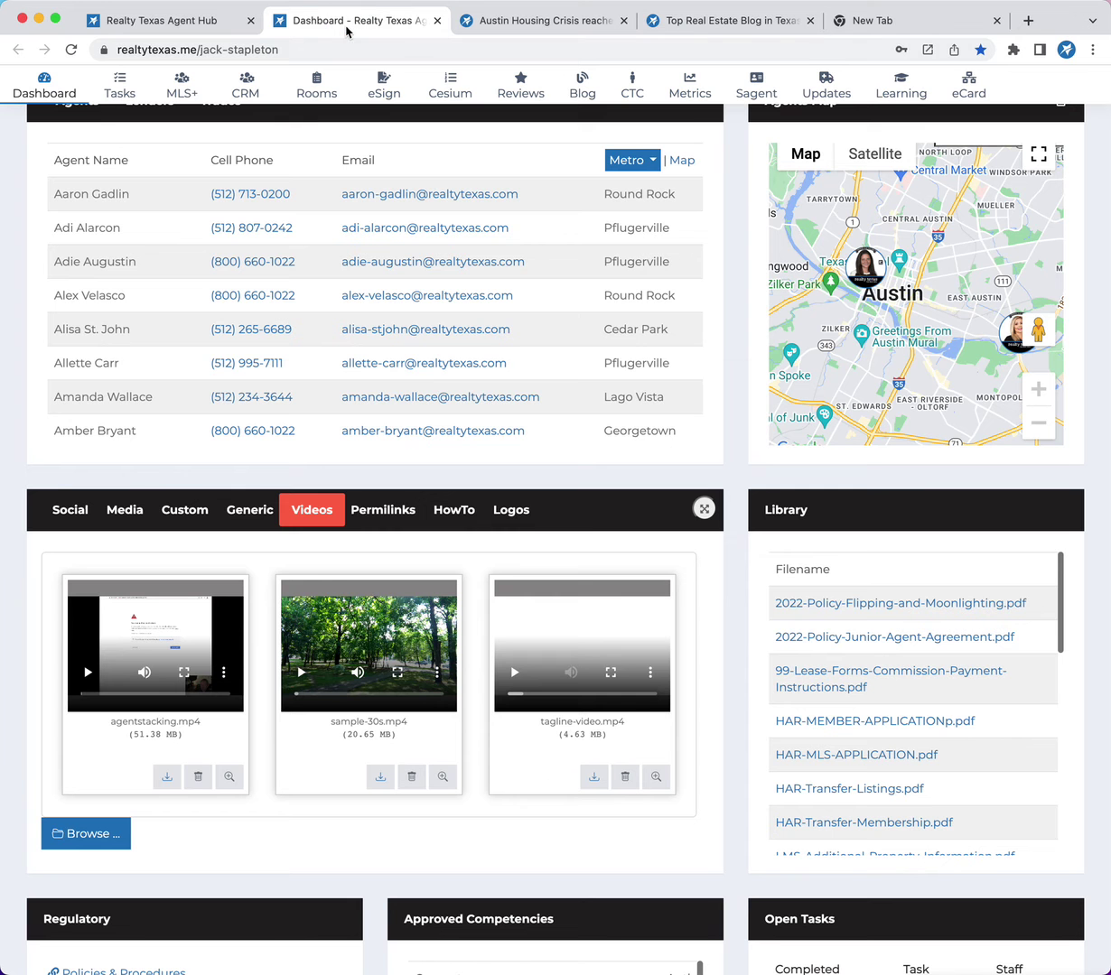
{"action": "right_click", "coordinate": [575, 637]}
{"action": "left_click", "coordinate": [637, 725]}
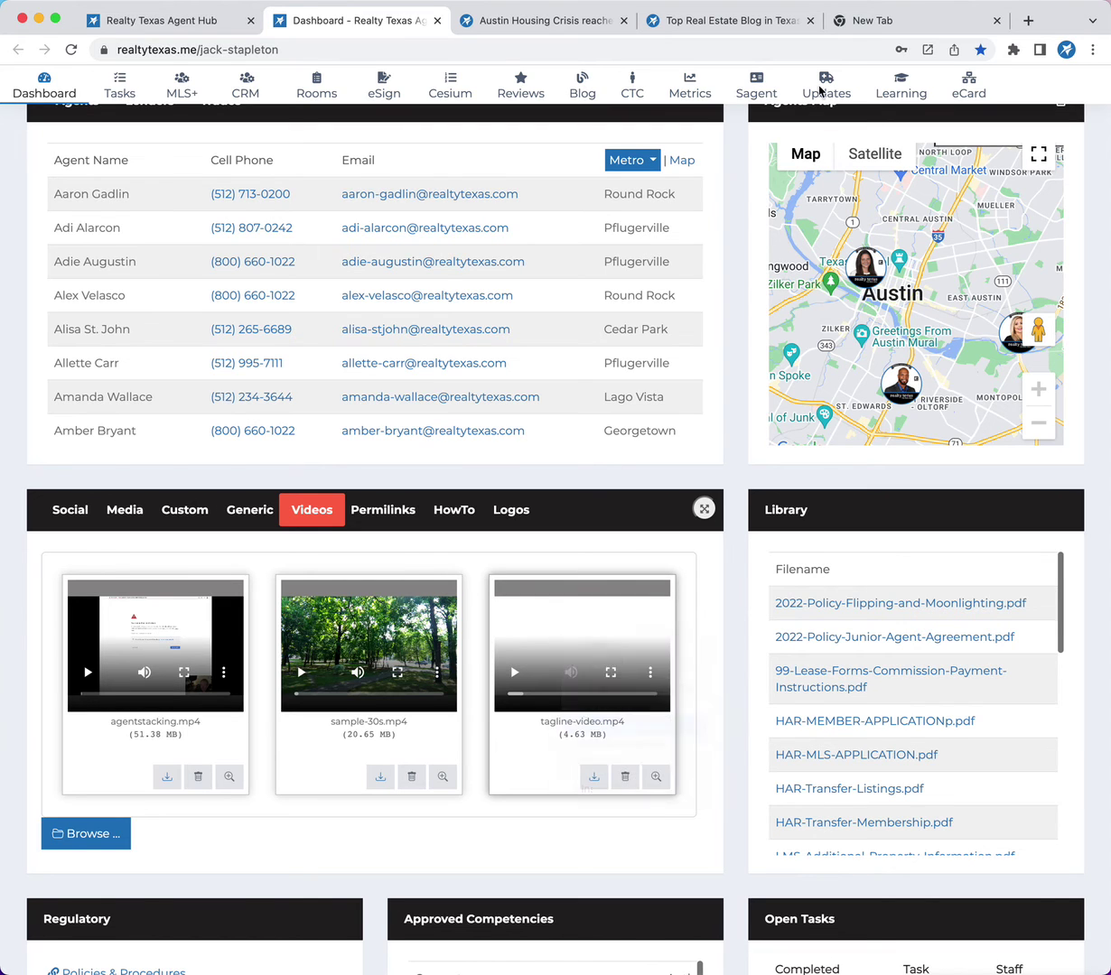
{"action": "left_click", "coordinate": [871, 20]}
{"action": "left_click", "coordinate": [728, 45]}
{"action": "type", "text": "https://realtytexas.me/assets/jack-stapleton/video/tagline-video.mp4"}
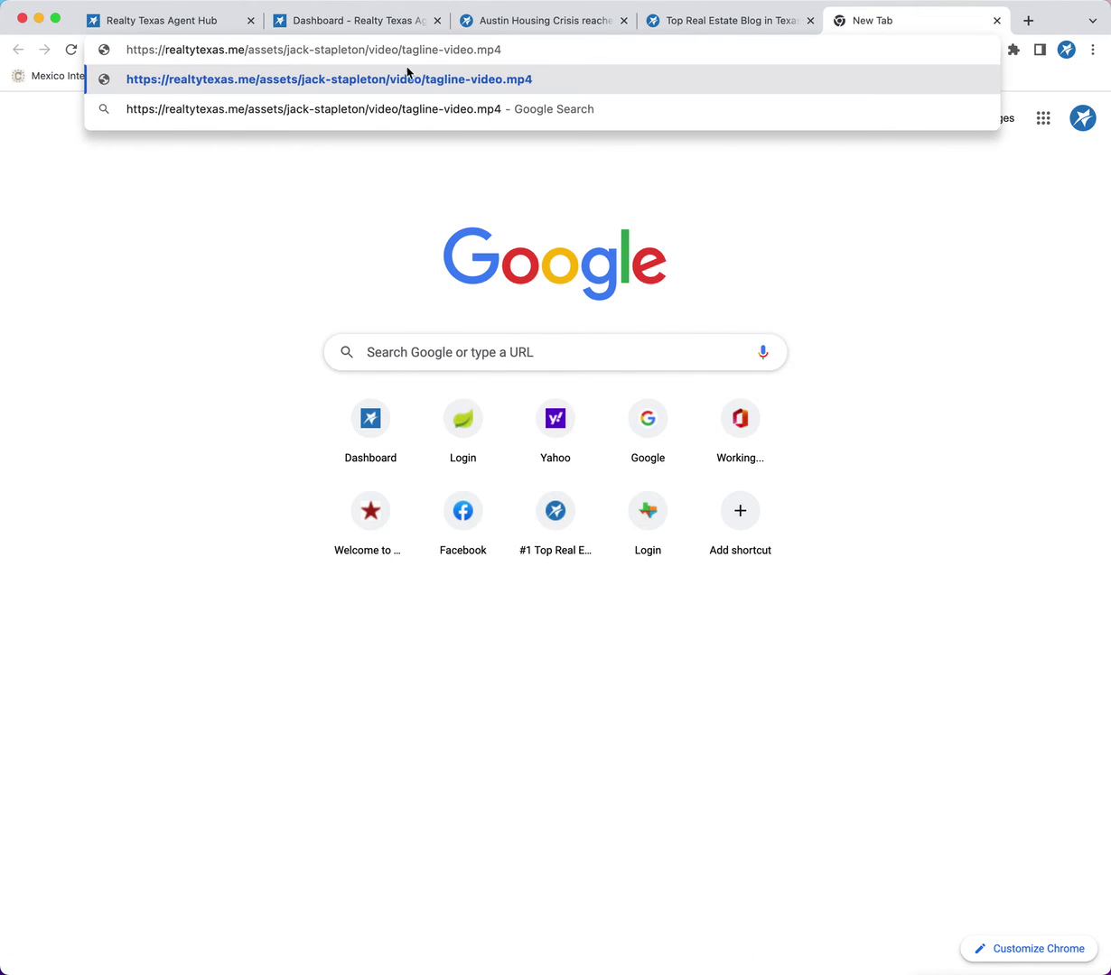
{"action": "key", "text": "Return"}
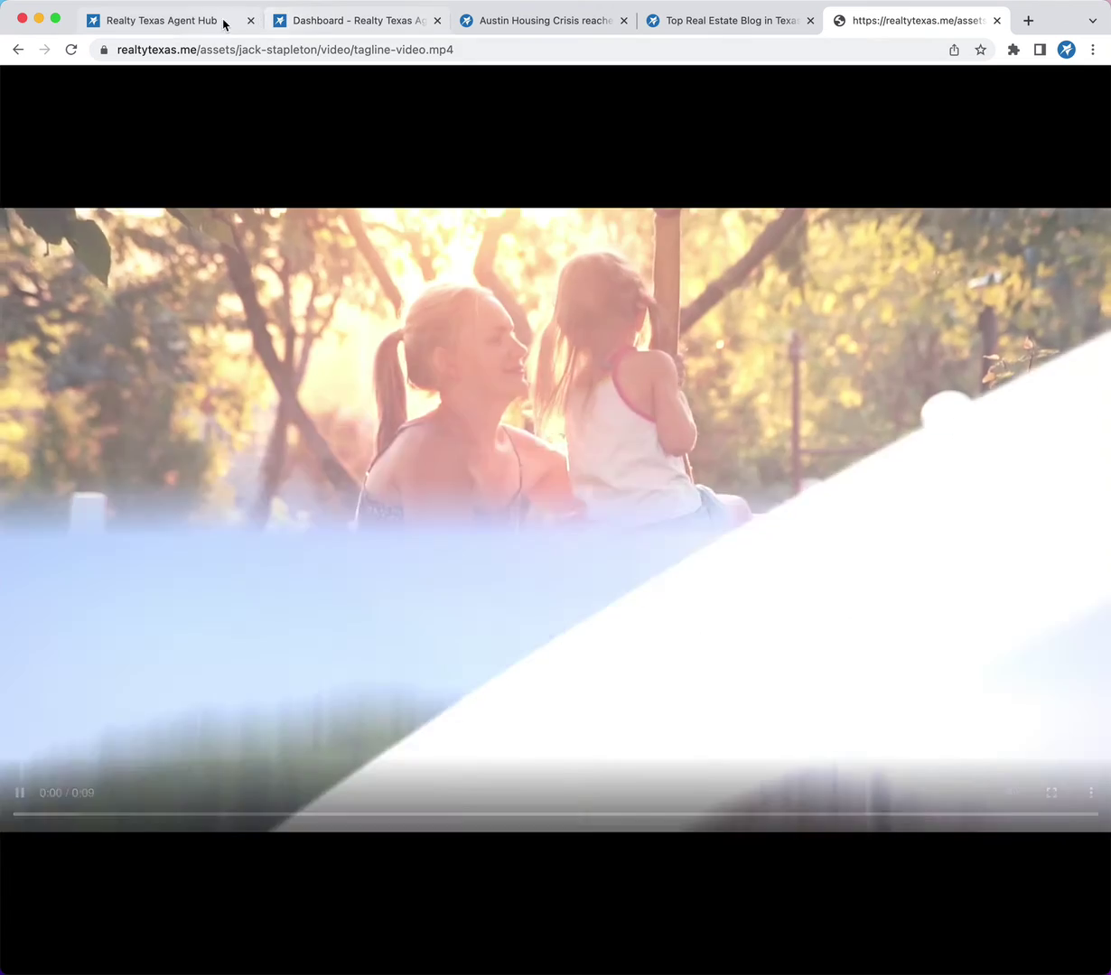
Step: Paste the tagline video address into the video URL, insert it at the top, and save the post
{"action": "left_click", "coordinate": [214, 22]}
{"action": "left_click", "coordinate": [990, 649]}
{"action": "type", "text": "https://realtytexas.me/assets/jack-stapleton/video/tagline-video.mp4"}
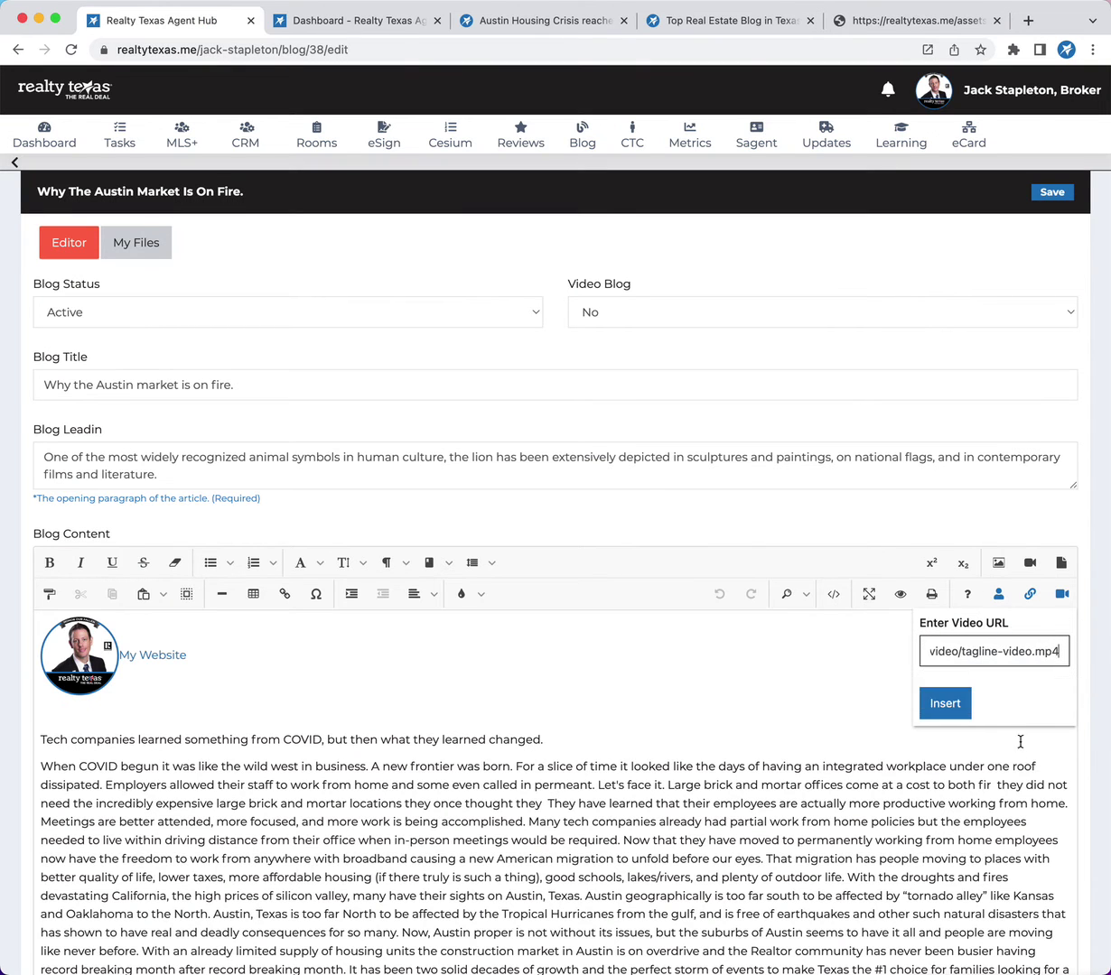
{"action": "left_click", "coordinate": [952, 704]}
{"action": "left_click", "coordinate": [1038, 193]}
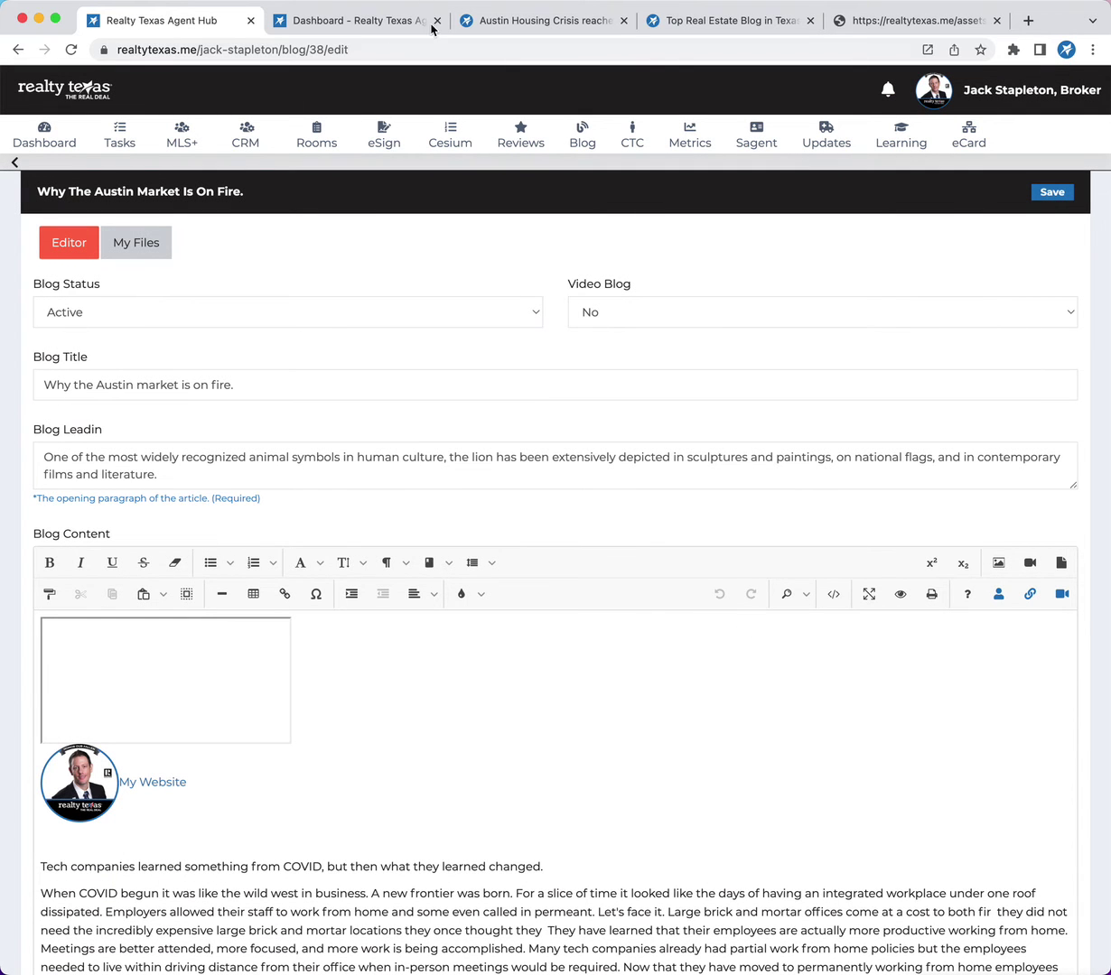
{"action": "left_click", "coordinate": [344, 30]}
{"action": "left_click", "coordinate": [522, 27]}
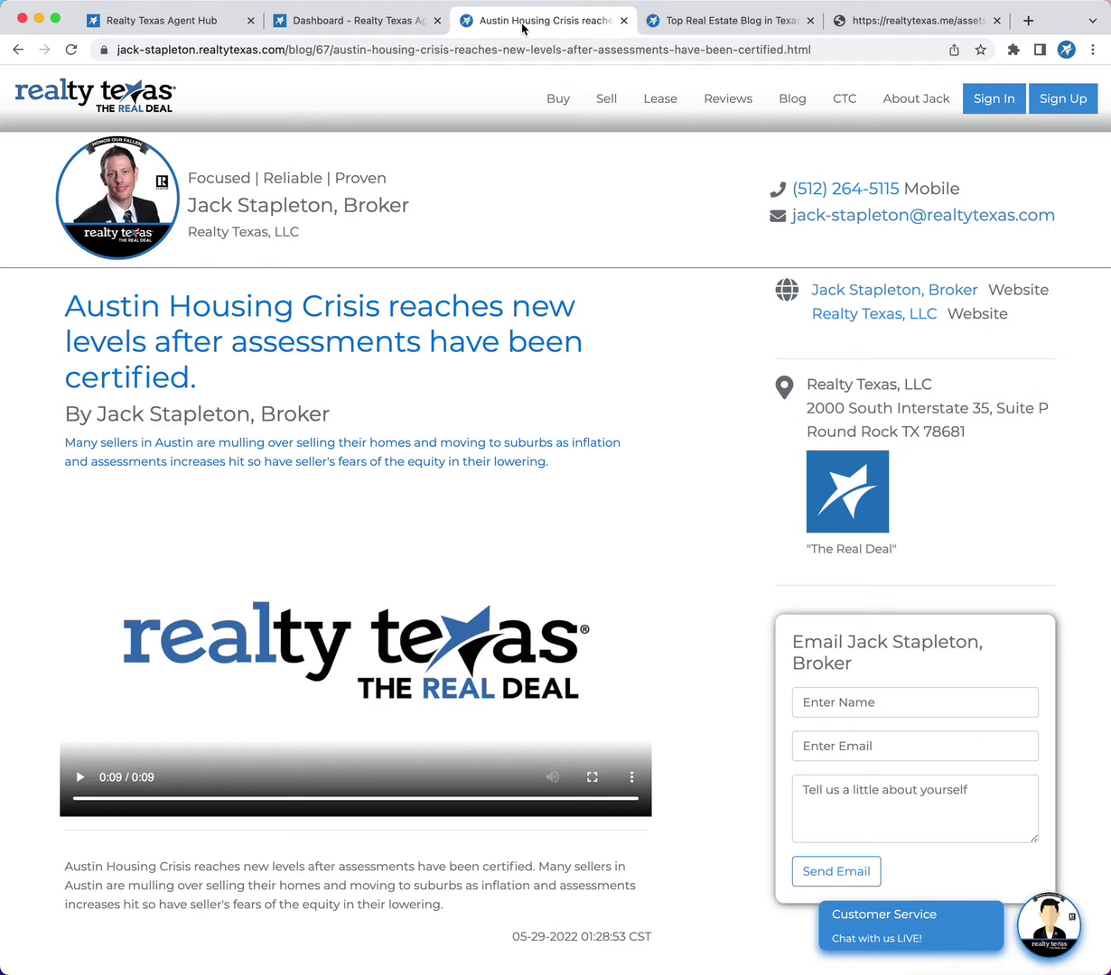
{"action": "left_click", "coordinate": [18, 50]}
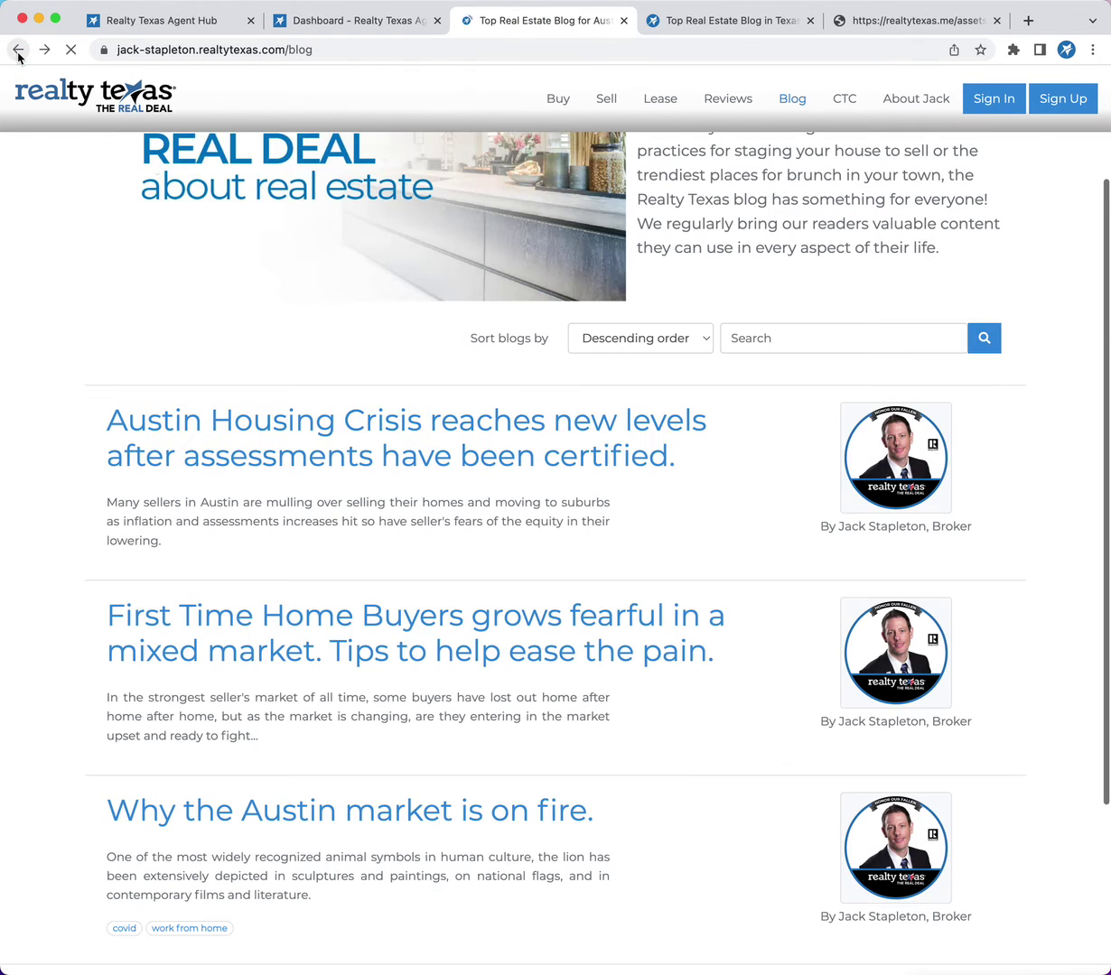
{"action": "left_click", "coordinate": [70, 50]}
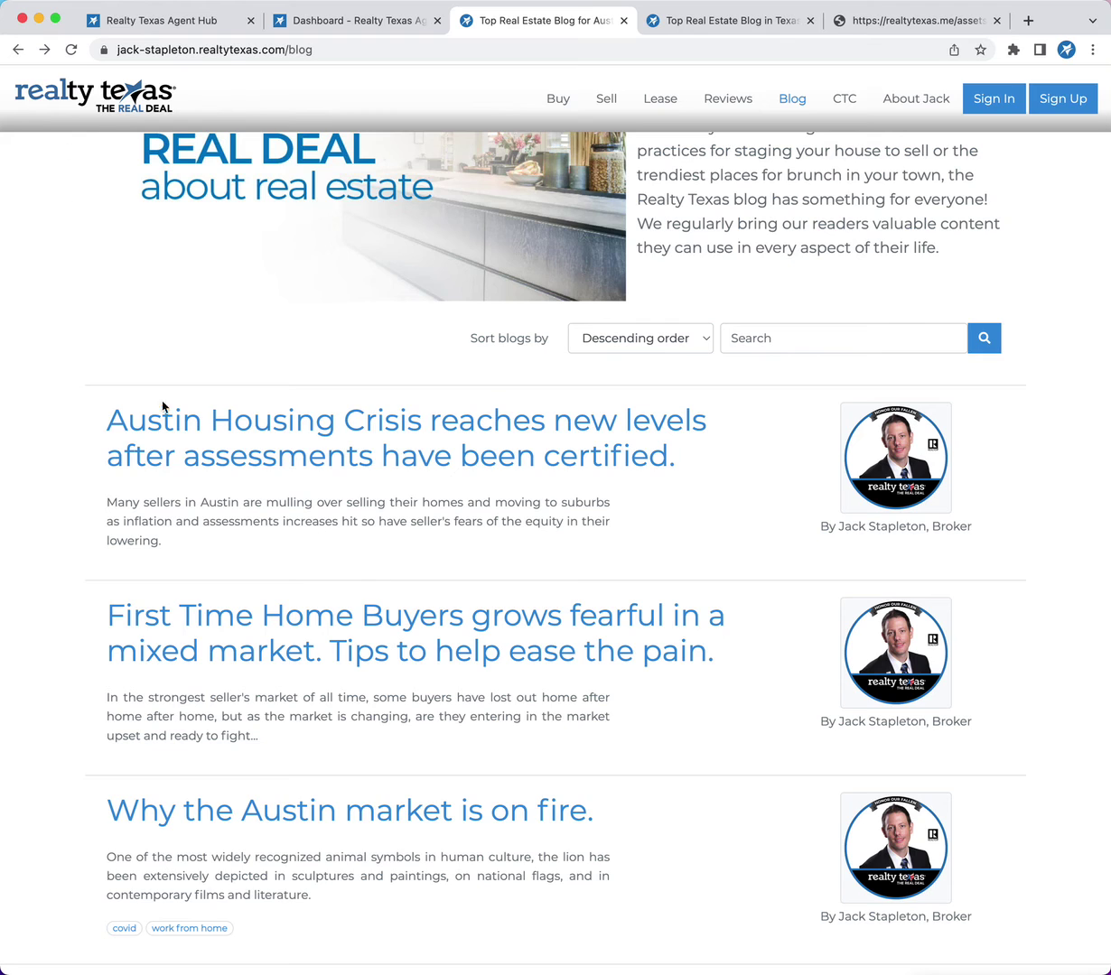
{"action": "scroll", "coordinate": [161, 397], "scroll_direction": "down", "scroll_amount": 3}
{"action": "left_click", "coordinate": [355, 572]}
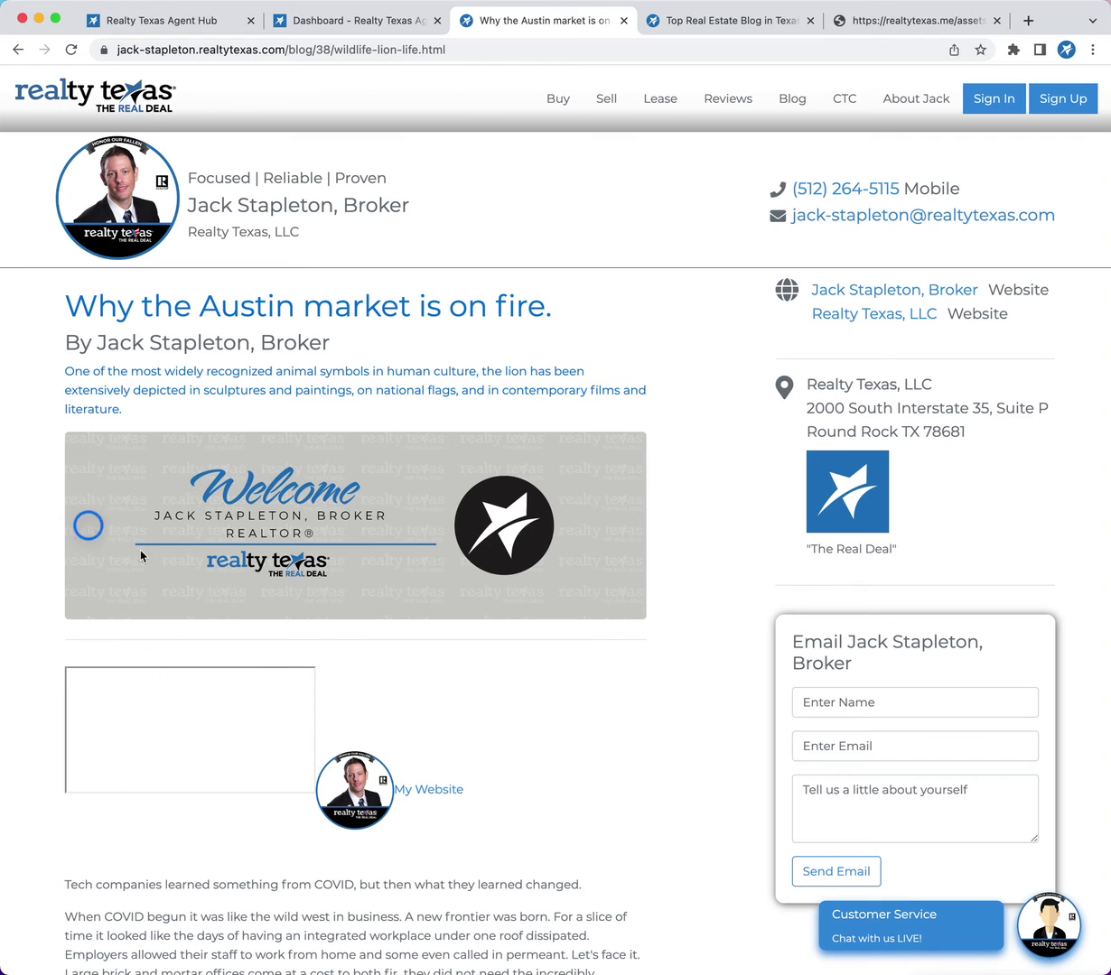
{"action": "left_click", "coordinate": [424, 790]}
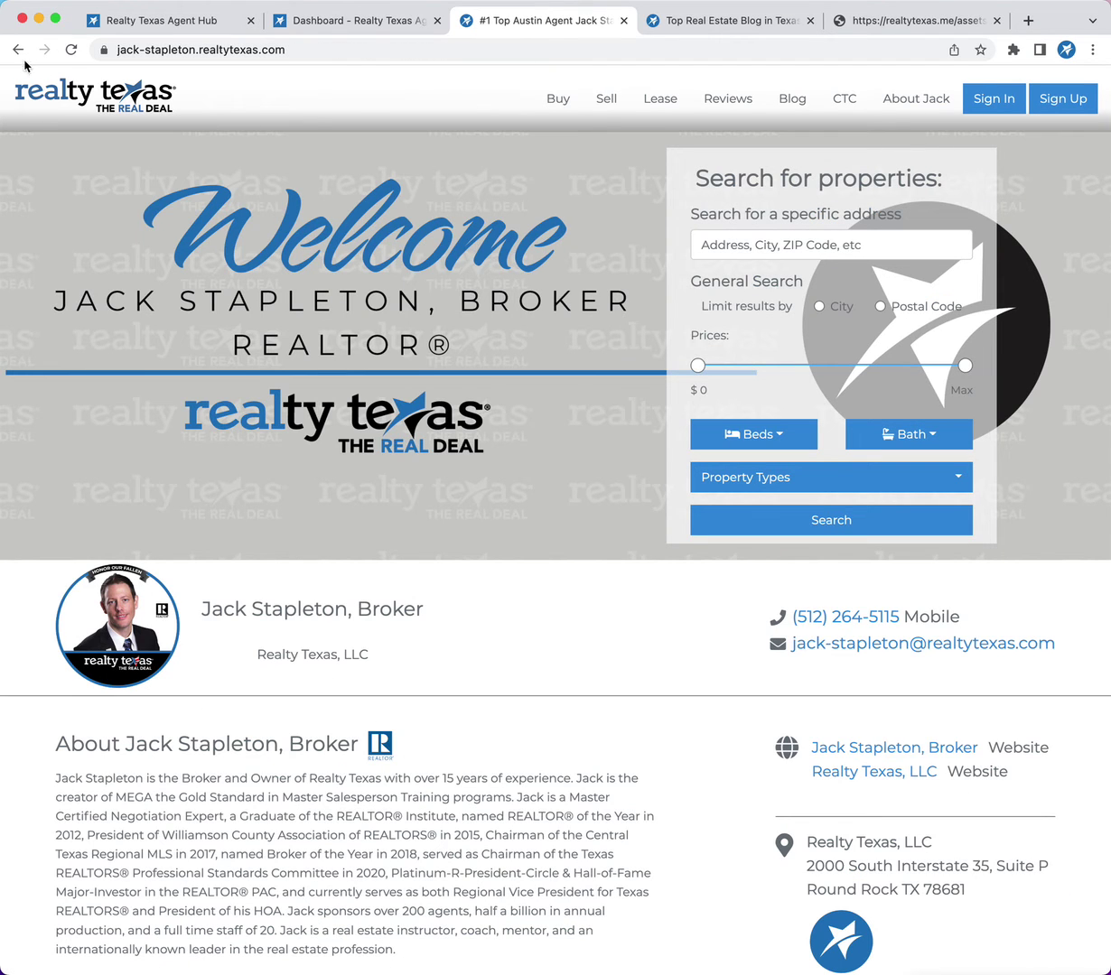
{"action": "left_click", "coordinate": [19, 50]}
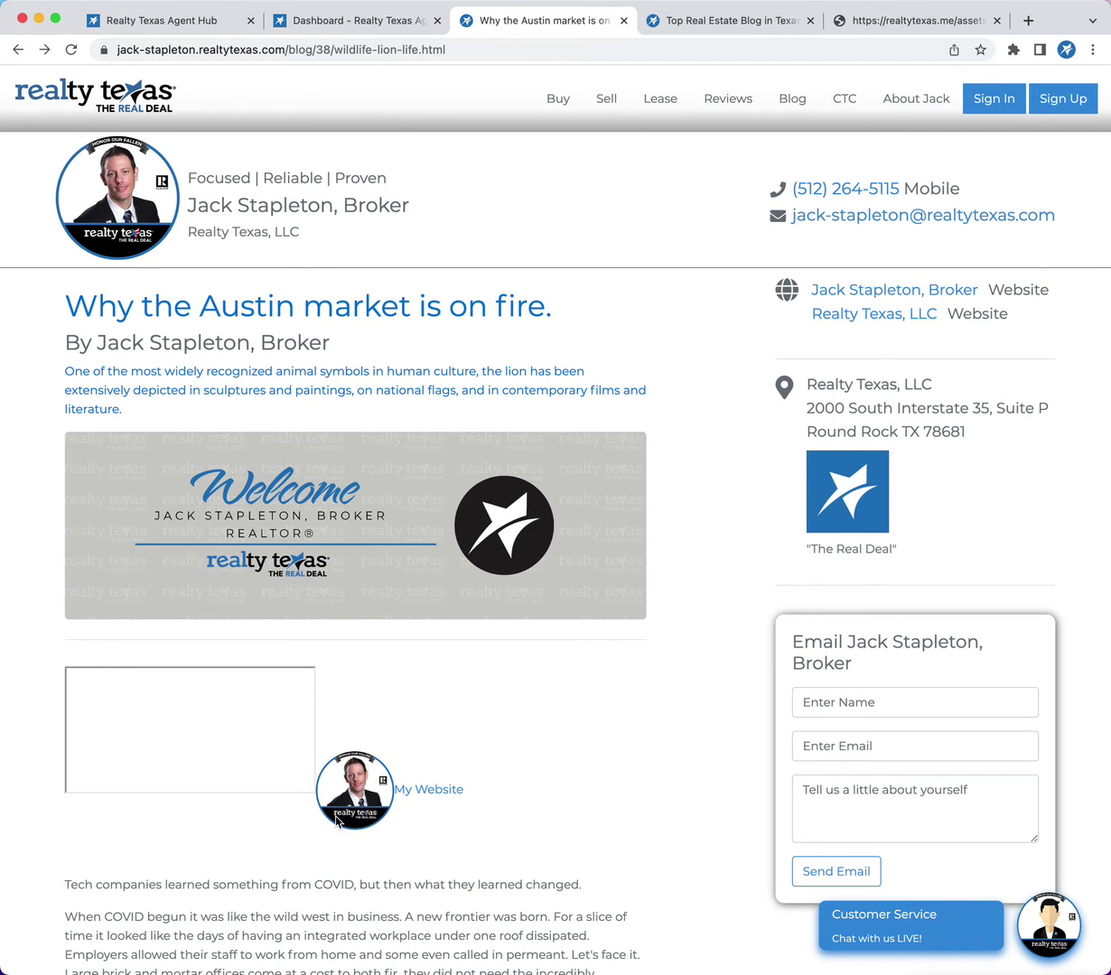
{"action": "left_click", "coordinate": [703, 20]}
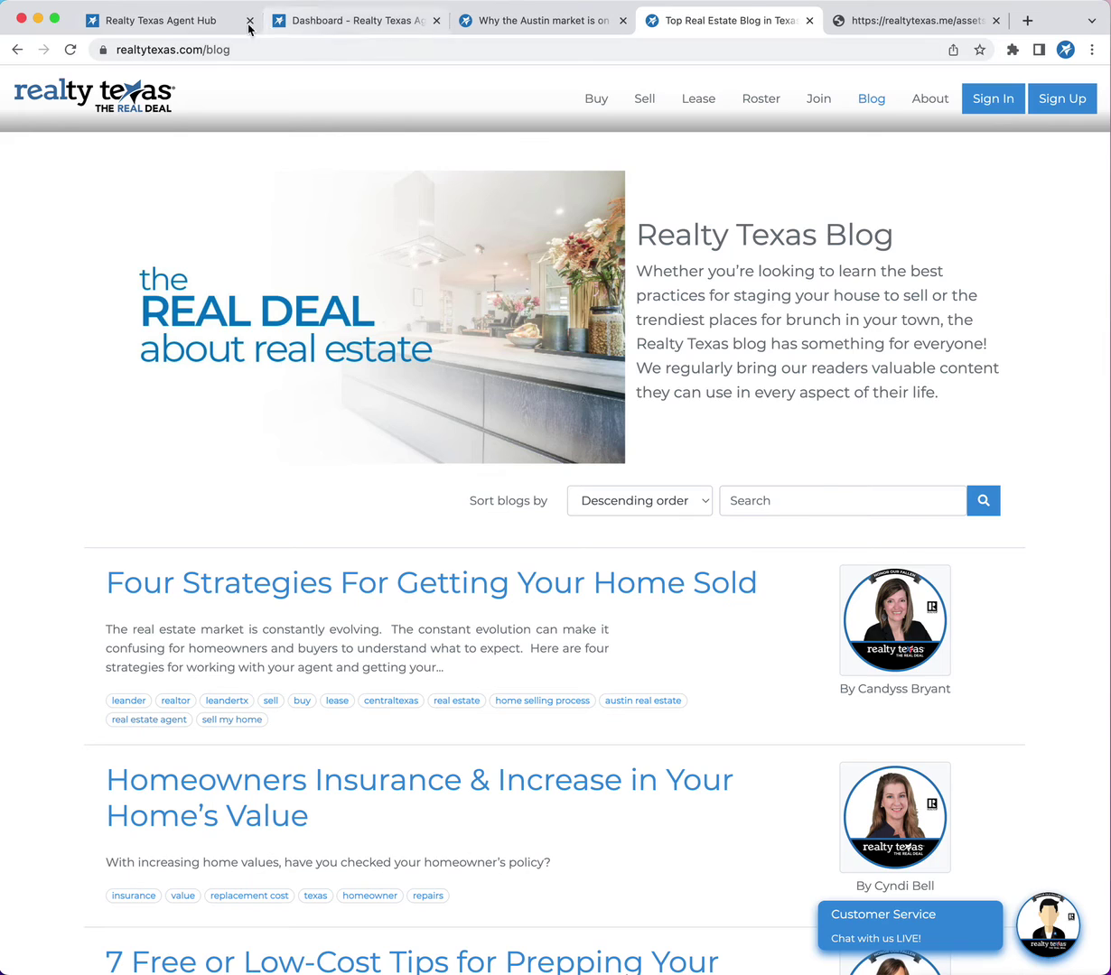
{"action": "left_click", "coordinate": [199, 20]}
{"action": "scroll", "coordinate": [442, 665], "scroll_direction": "down", "scroll_amount": 3}
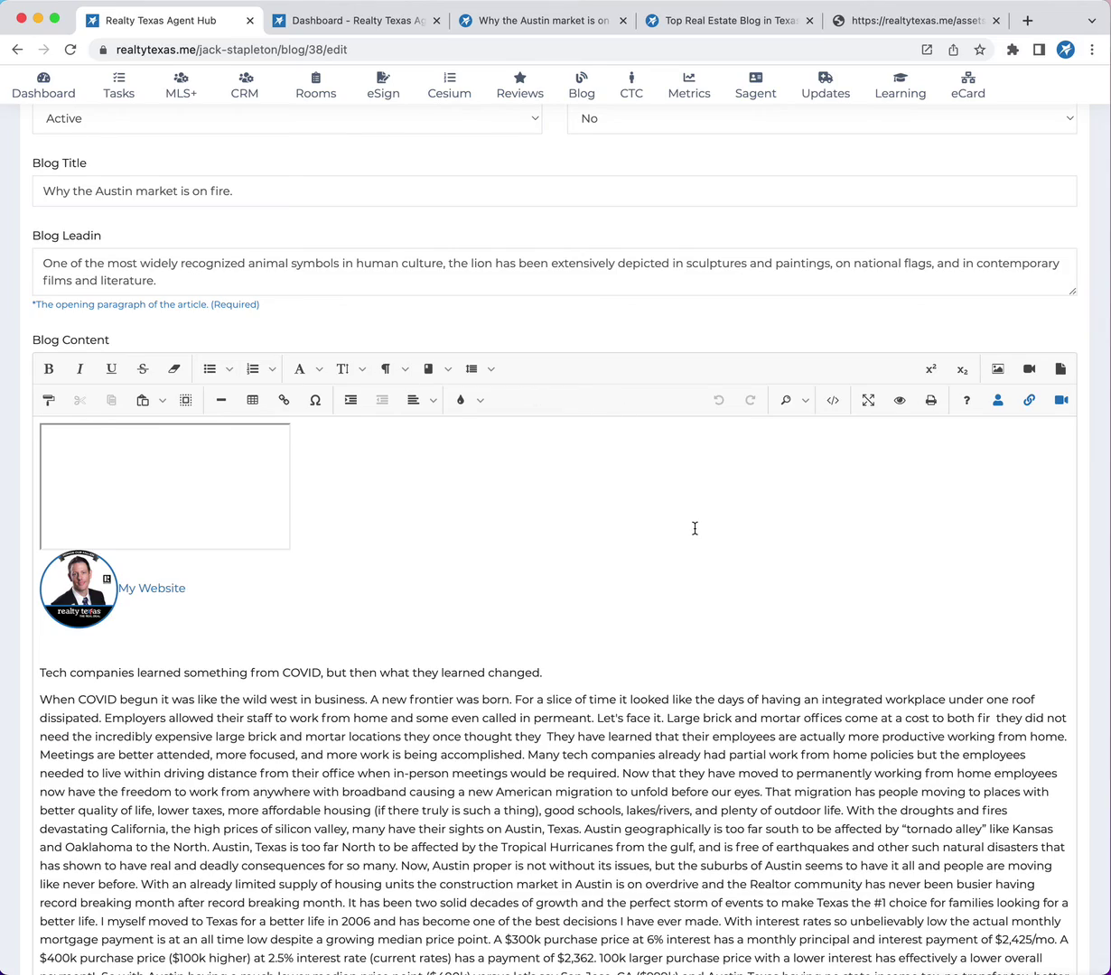
{"action": "left_click", "coordinate": [834, 411]}
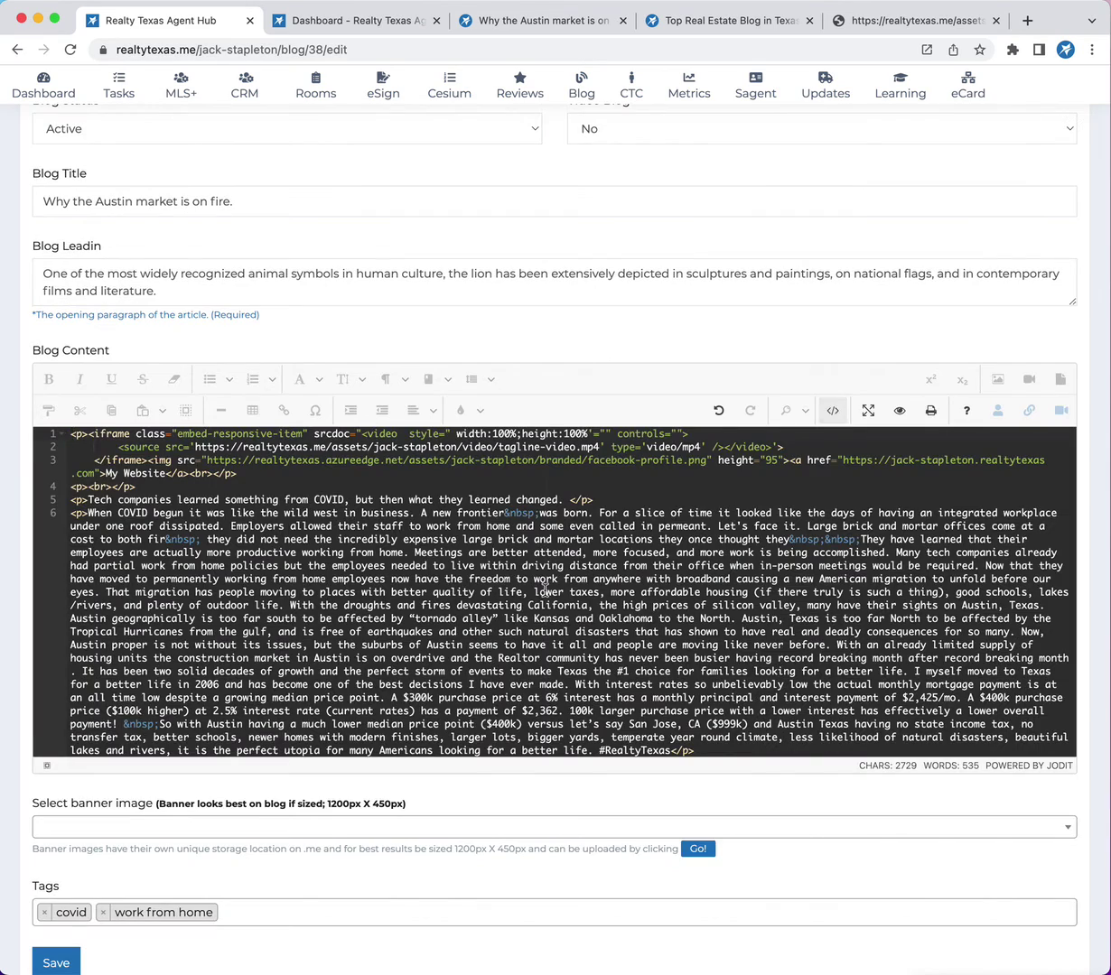
{"action": "scroll", "coordinate": [542, 451], "scroll_direction": "down", "scroll_amount": 3}
{"action": "scroll", "coordinate": [546, 453], "scroll_direction": "up", "scroll_amount": 2}
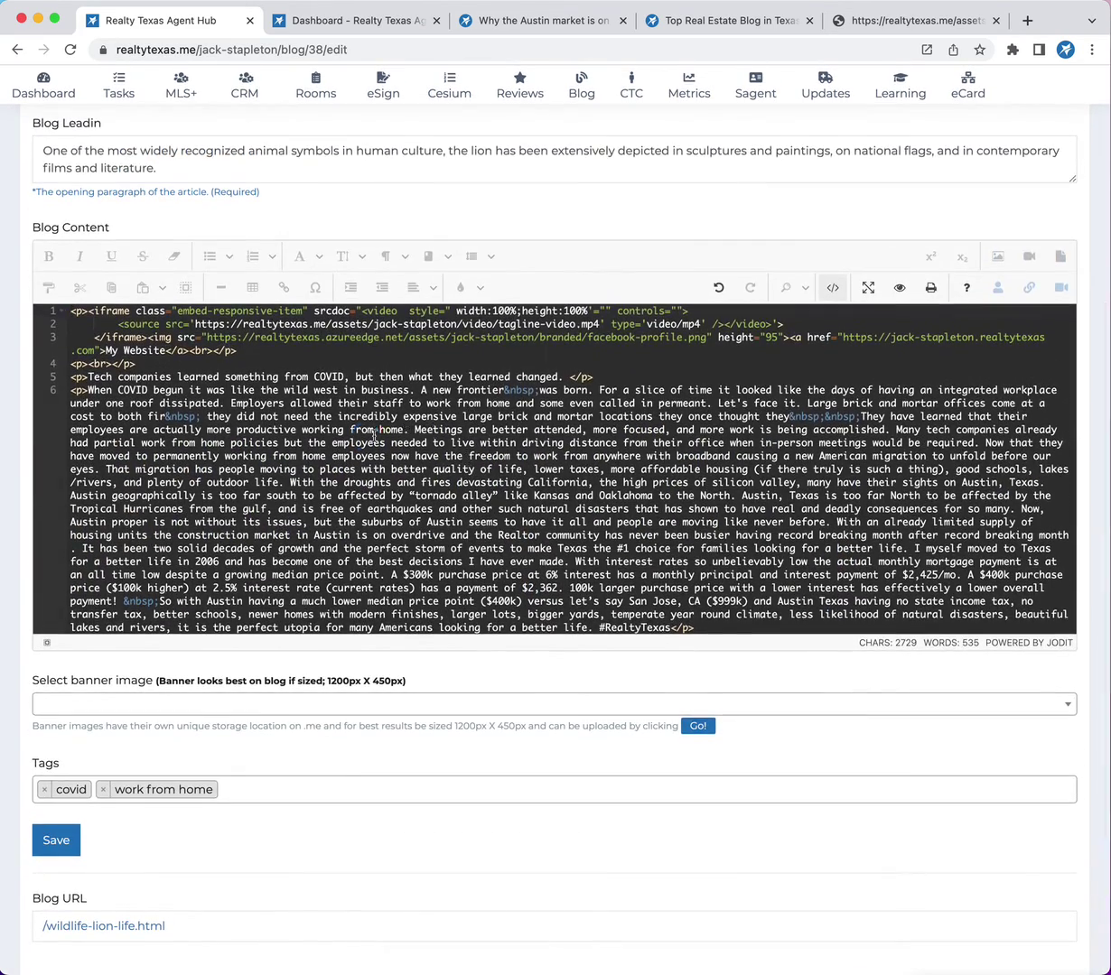
{"action": "left_click_drag", "start_coordinate": [230, 403], "coordinate": [294, 643]}
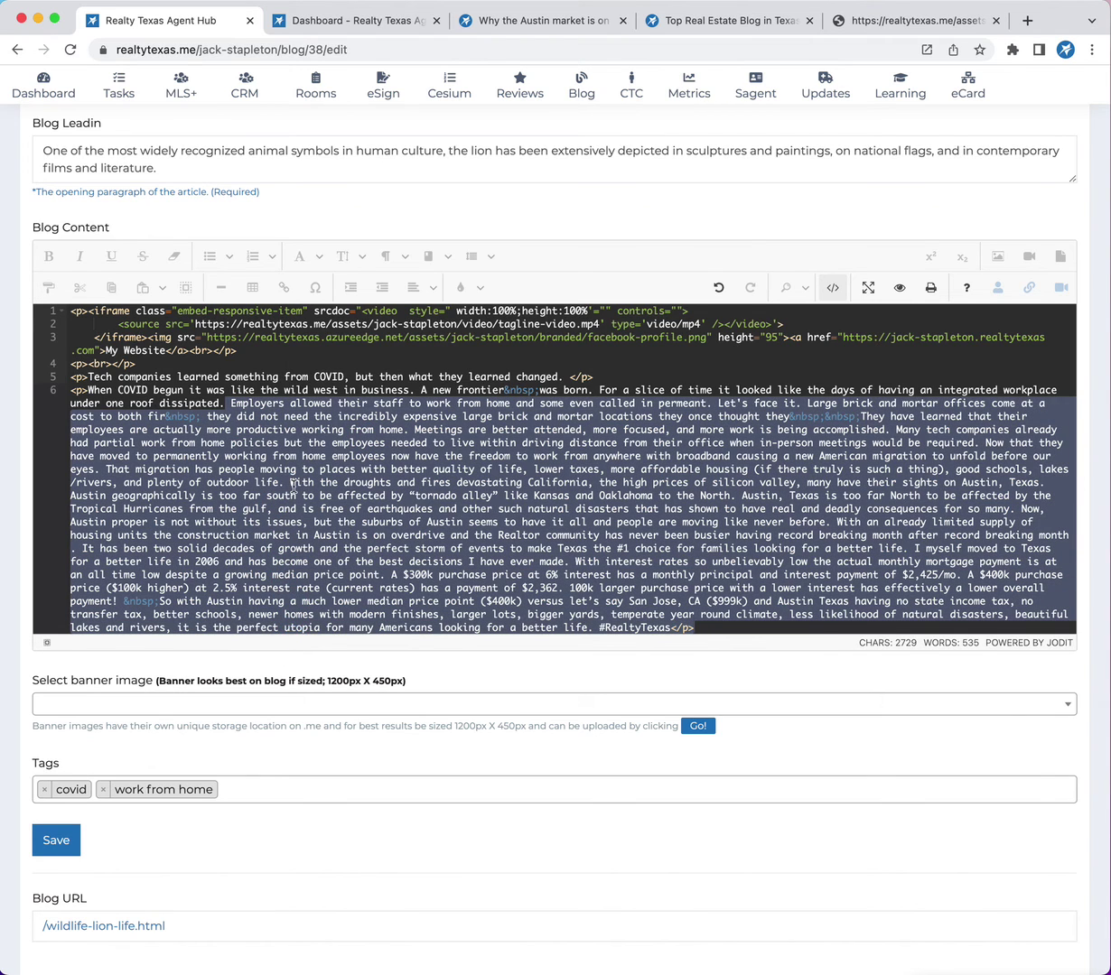
{"action": "scroll", "coordinate": [284, 468], "scroll_direction": "up", "scroll_amount": 1}
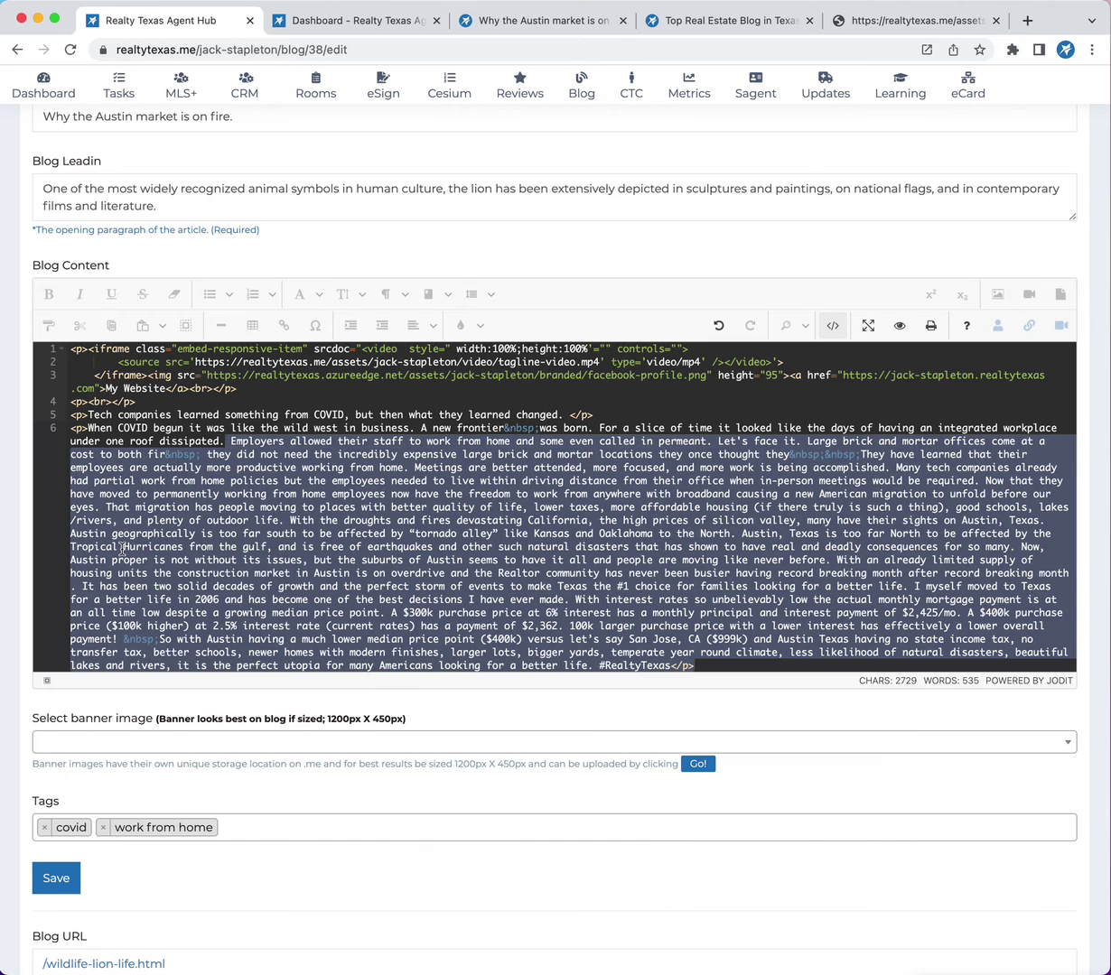
{"action": "left_click", "coordinate": [163, 481]}
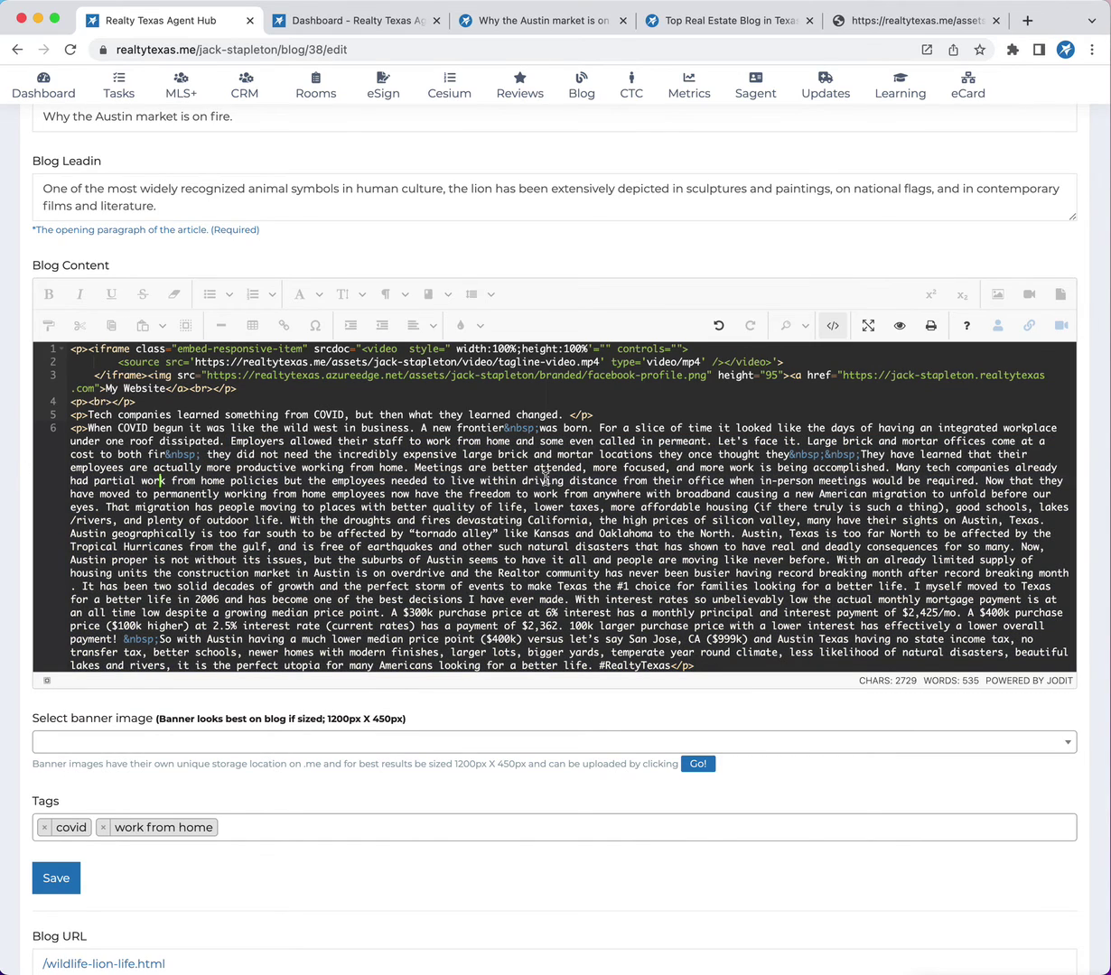
{"action": "left_click", "coordinate": [836, 328]}
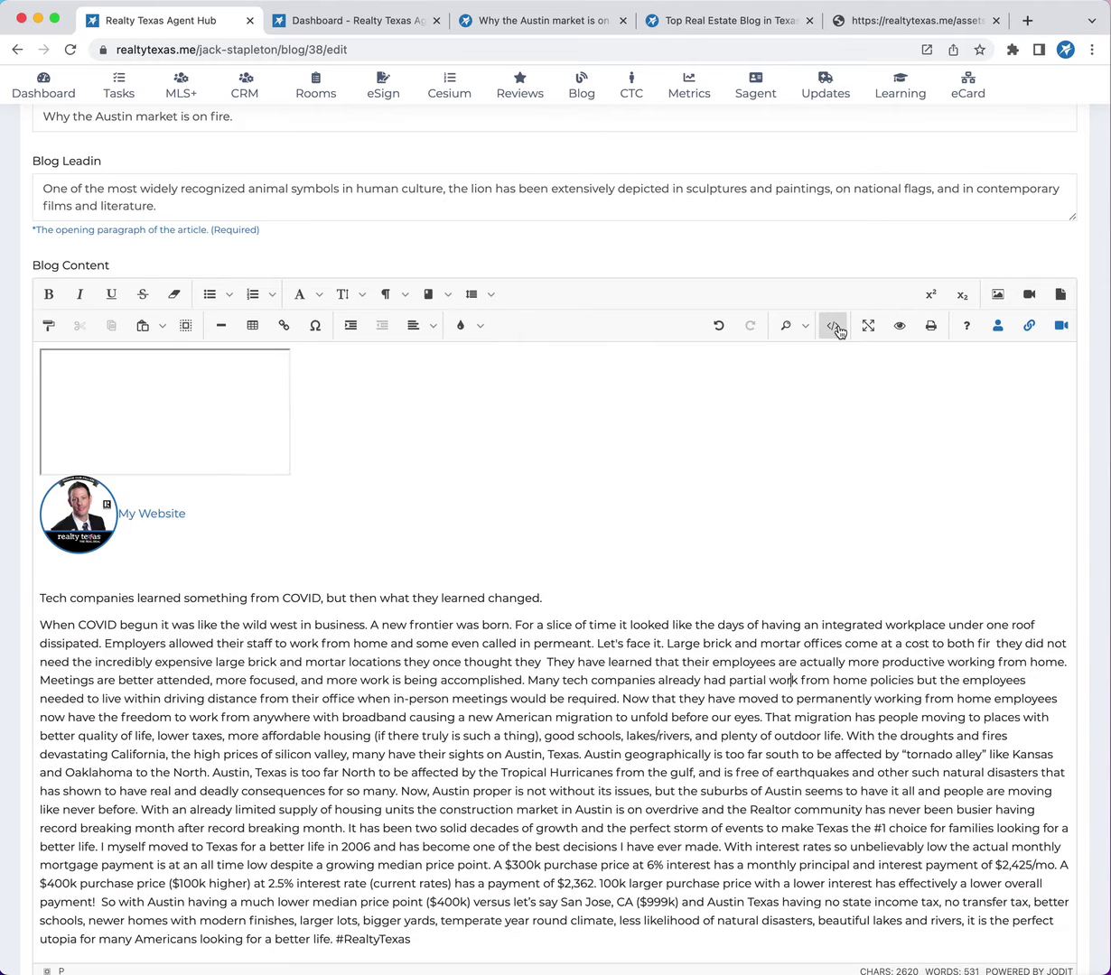
{"action": "scroll", "coordinate": [542, 607], "scroll_direction": "up", "scroll_amount": 1}
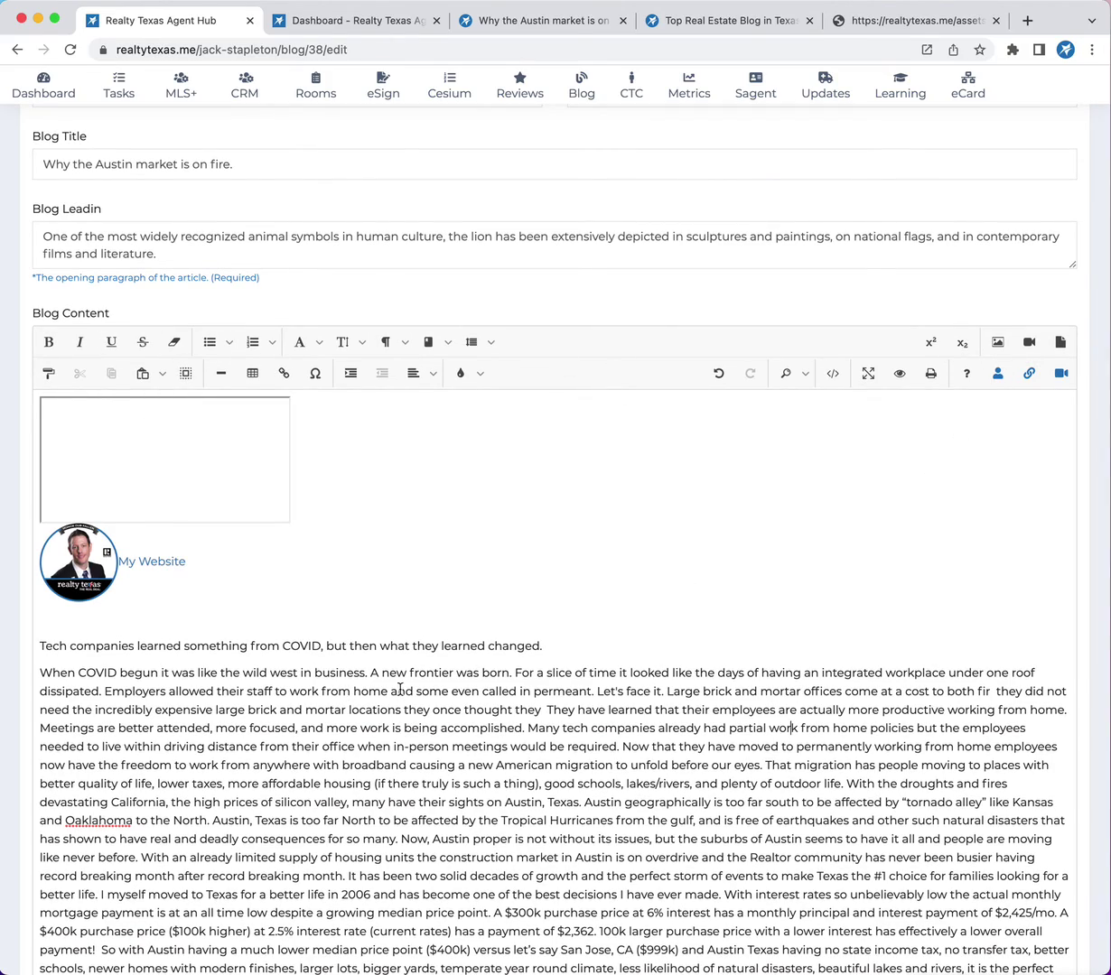
{"action": "scroll", "coordinate": [634, 662], "scroll_direction": "down", "scroll_amount": 10}
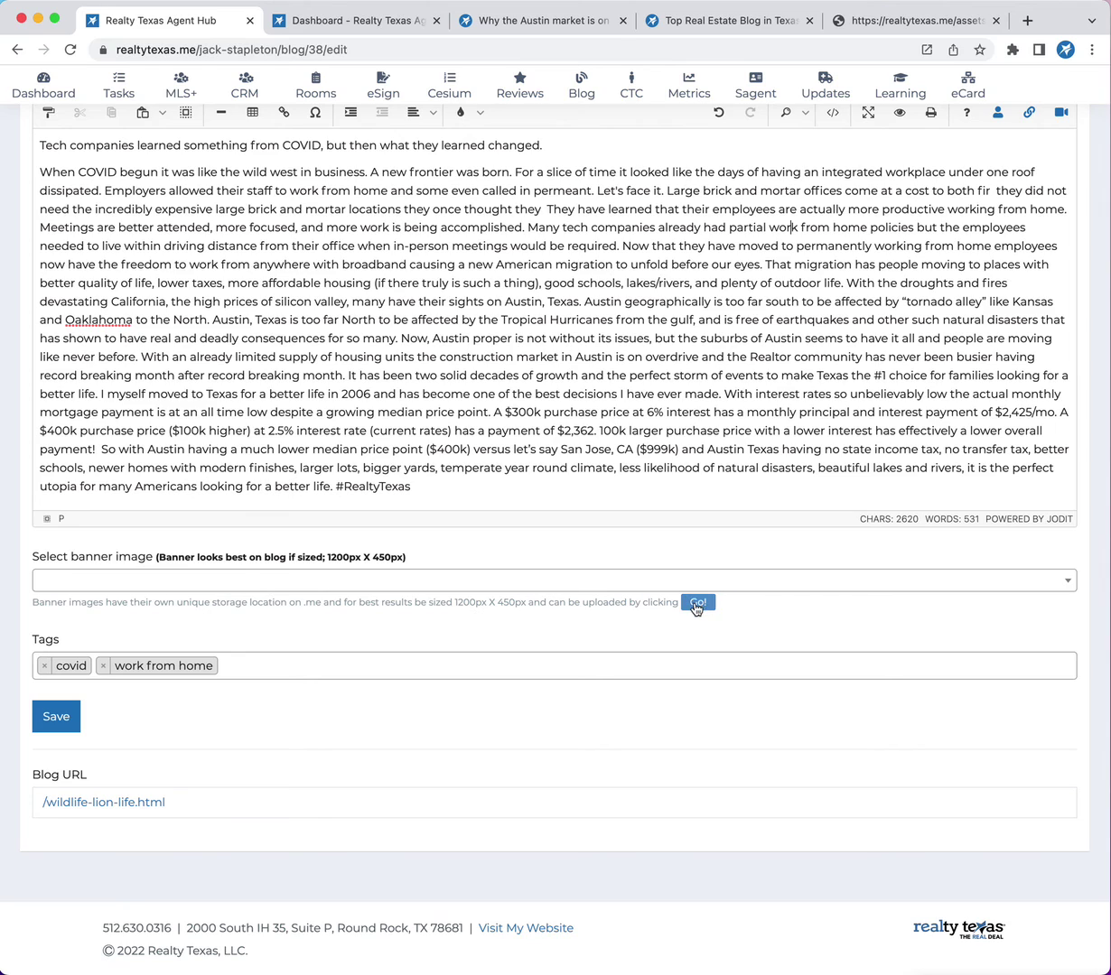
Step: Choose lion.jpeg from the banner image list and save the Austin market post
{"action": "left_click", "coordinate": [995, 575]}
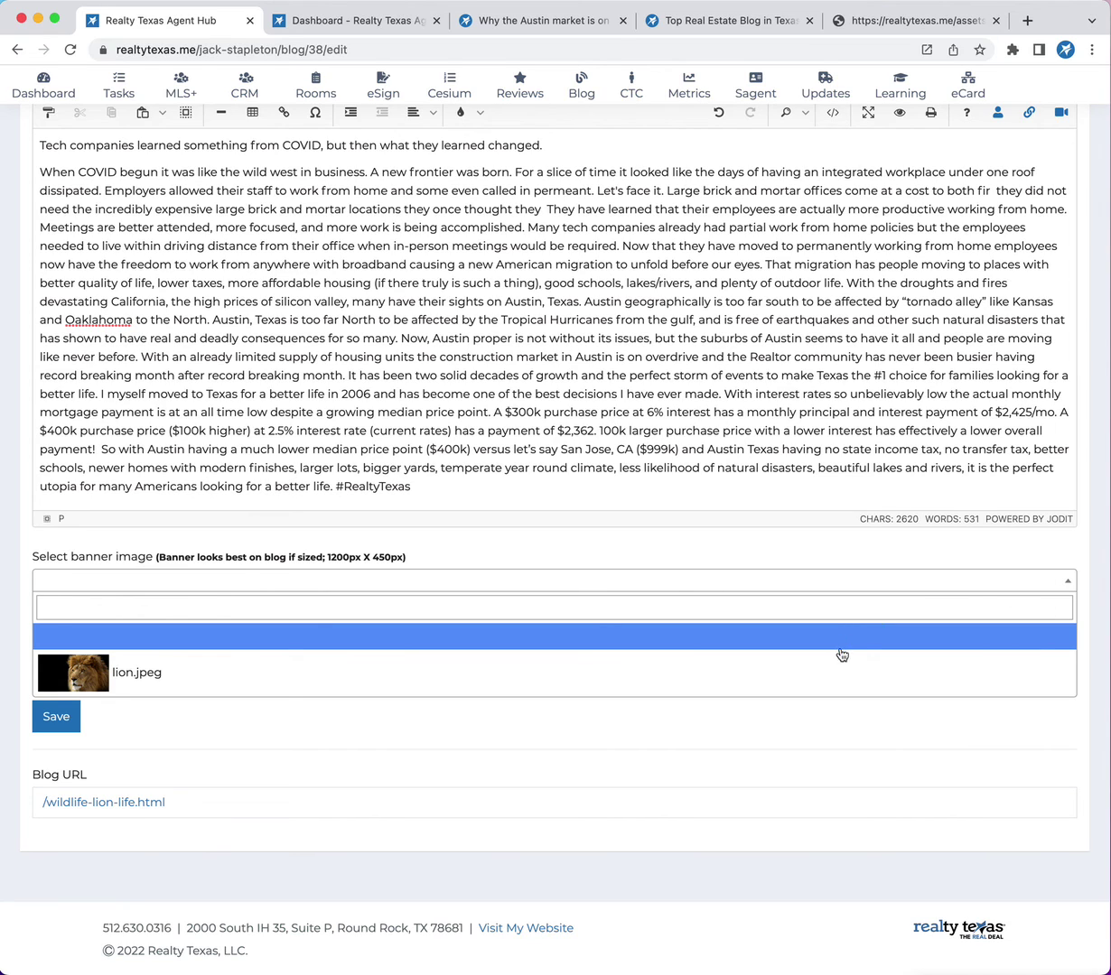
{"action": "left_click", "coordinate": [354, 682]}
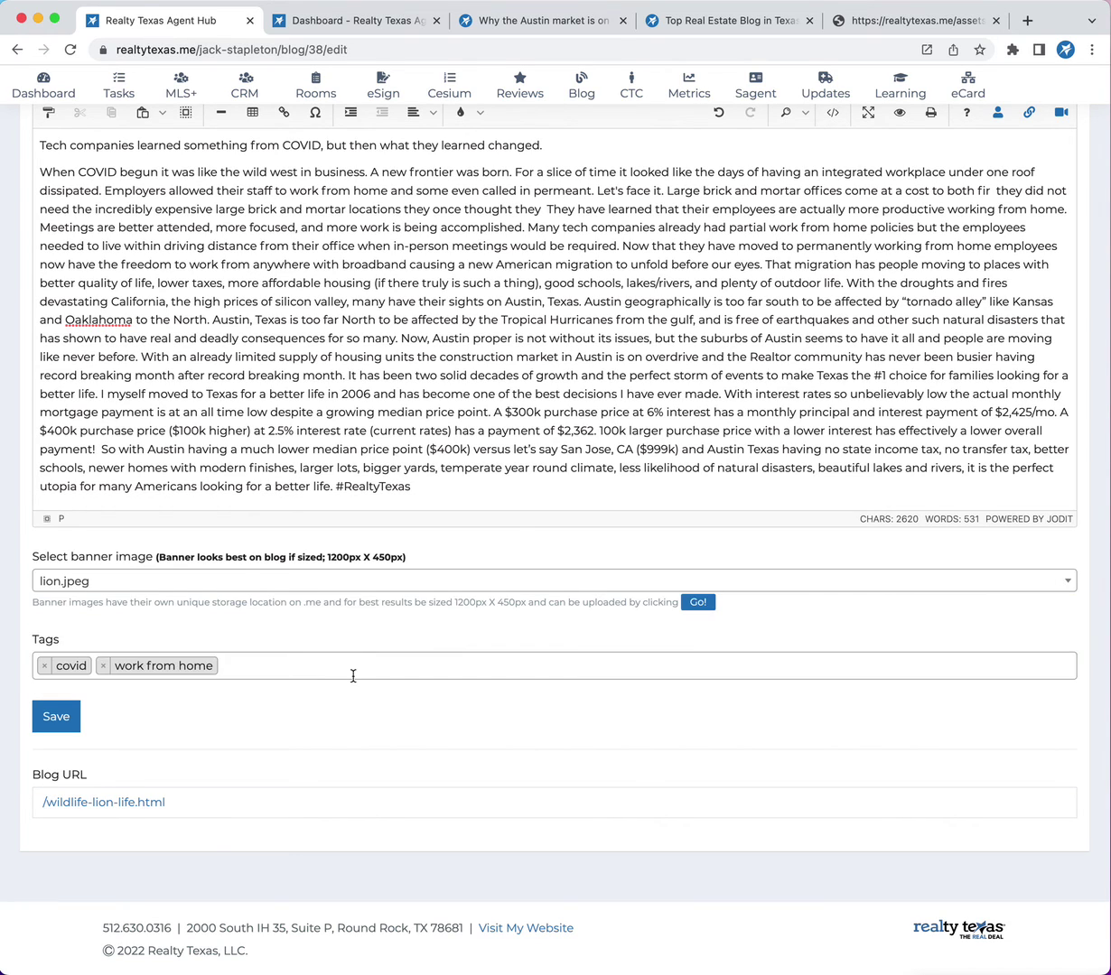
{"action": "left_click", "coordinate": [56, 717]}
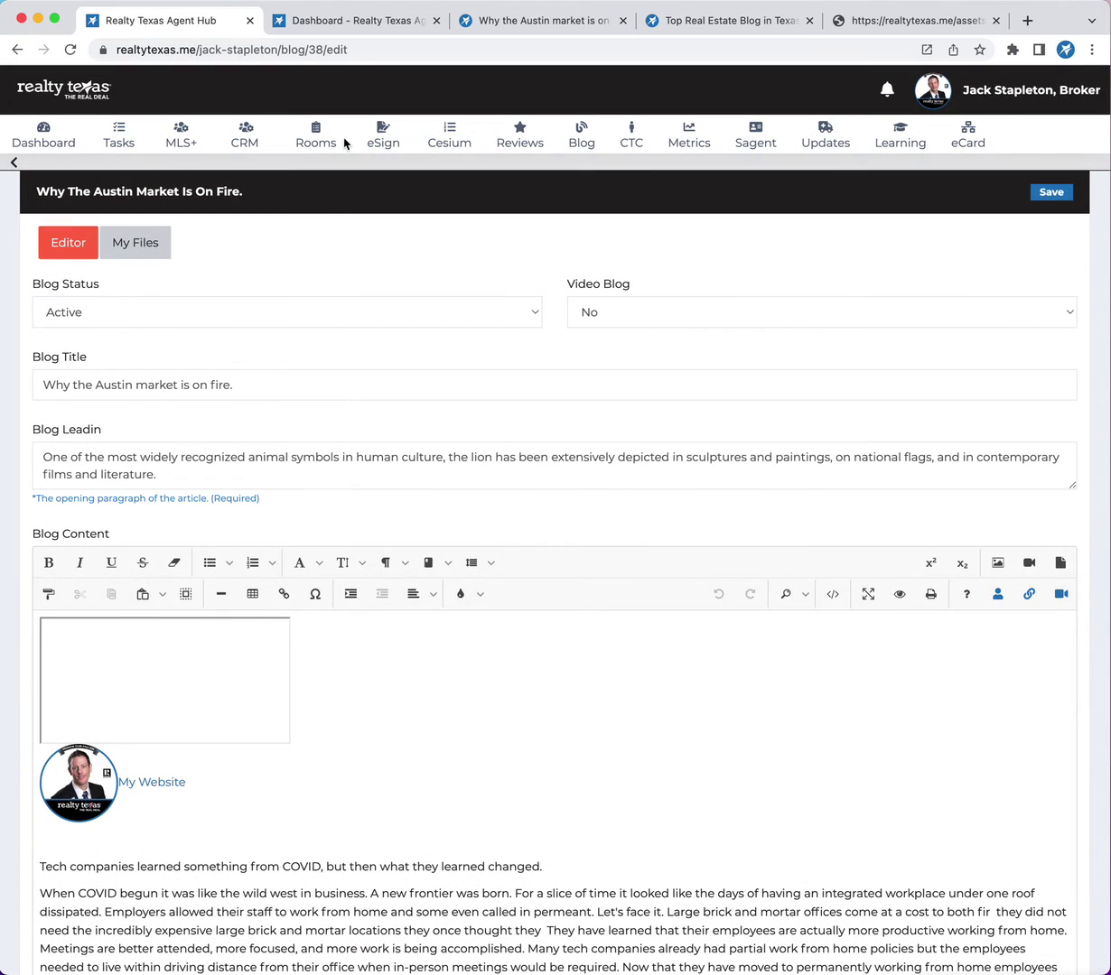
{"action": "left_click", "coordinate": [350, 31]}
Step: Reload the live Austin market post and scroll through it to check the lion banner
{"action": "left_click", "coordinate": [509, 20]}
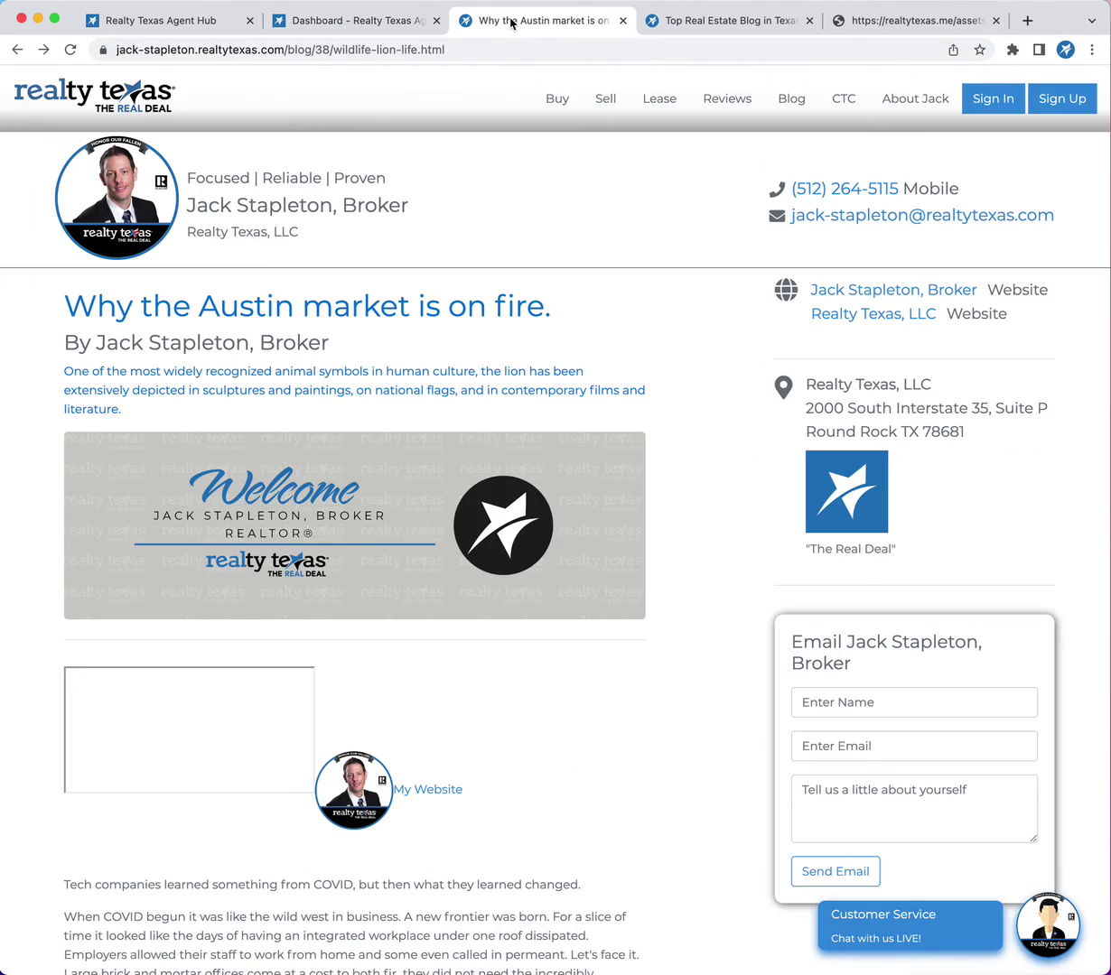
{"action": "left_click", "coordinate": [70, 50]}
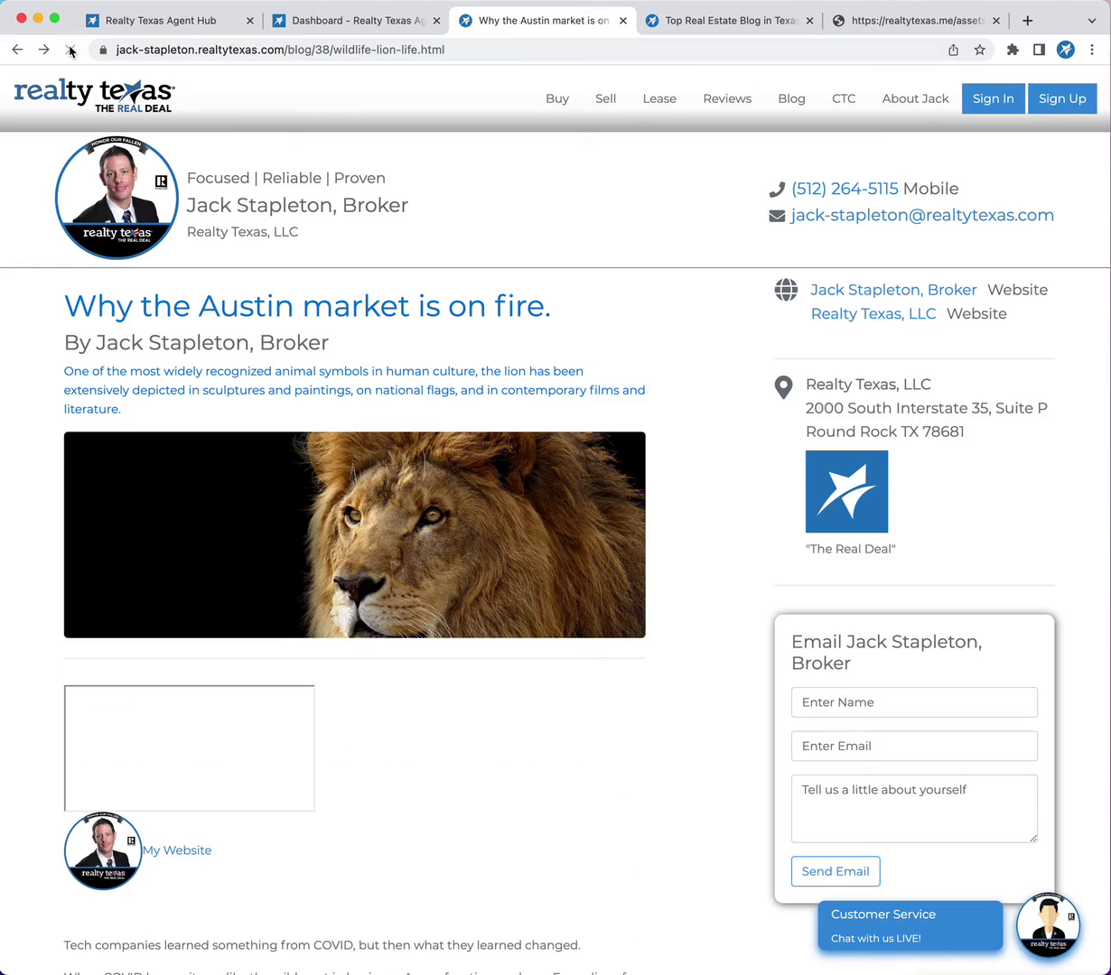
{"action": "scroll", "coordinate": [625, 454], "scroll_direction": "down", "scroll_amount": 2}
{"action": "scroll", "coordinate": [625, 453], "scroll_direction": "down", "scroll_amount": 5}
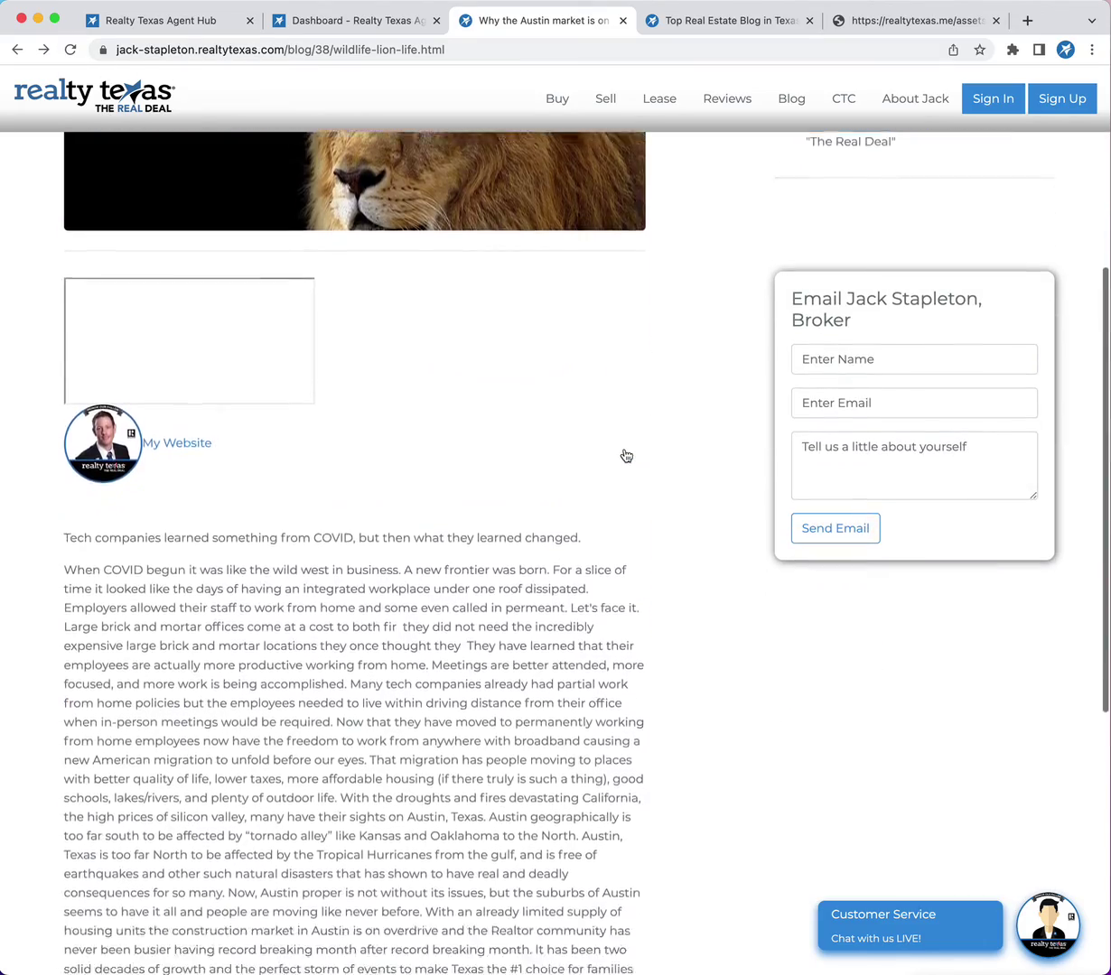
{"action": "scroll", "coordinate": [625, 454], "scroll_direction": "up", "scroll_amount": 4}
{"action": "scroll", "coordinate": [624, 454], "scroll_direction": "up", "scroll_amount": 3}
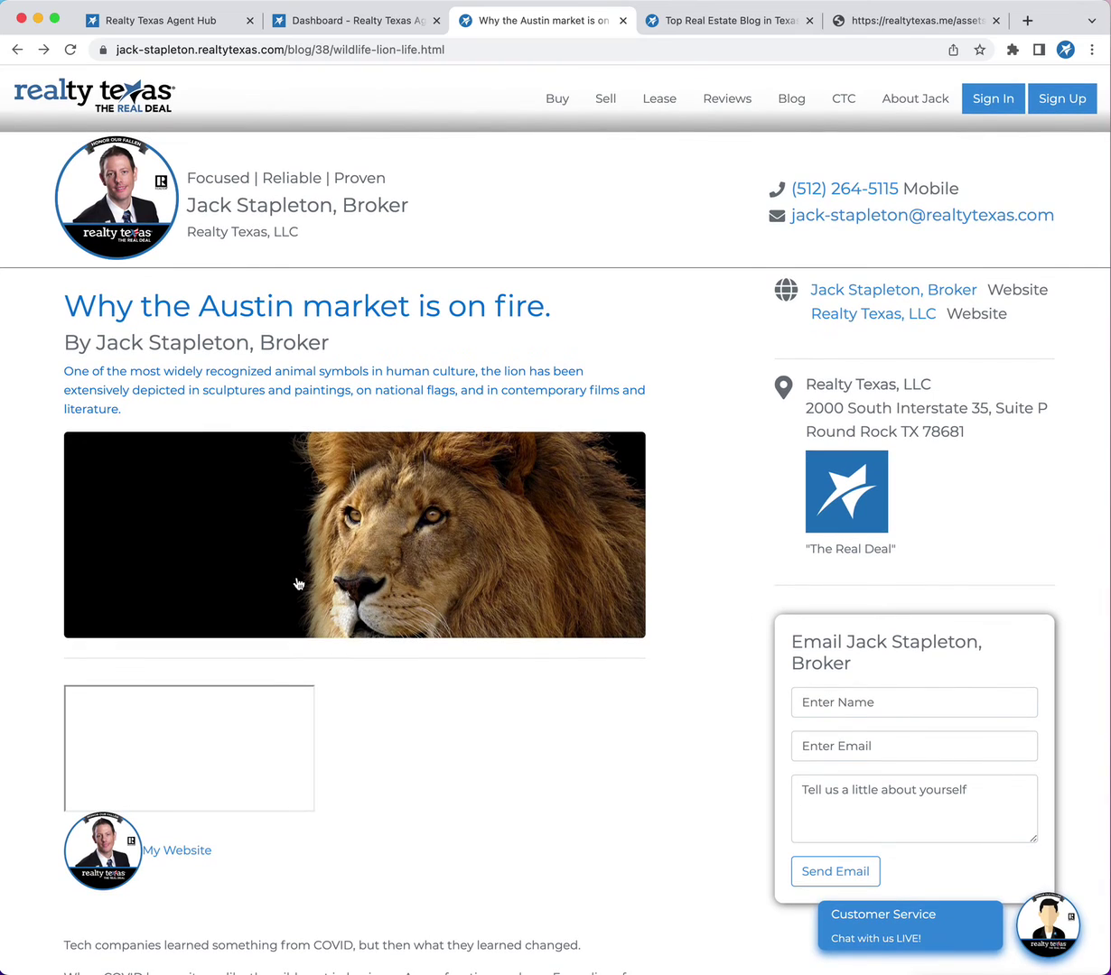
Step: Go back to the public blog list, return to the blog editor, then open the dashboard
{"action": "left_click", "coordinate": [16, 50]}
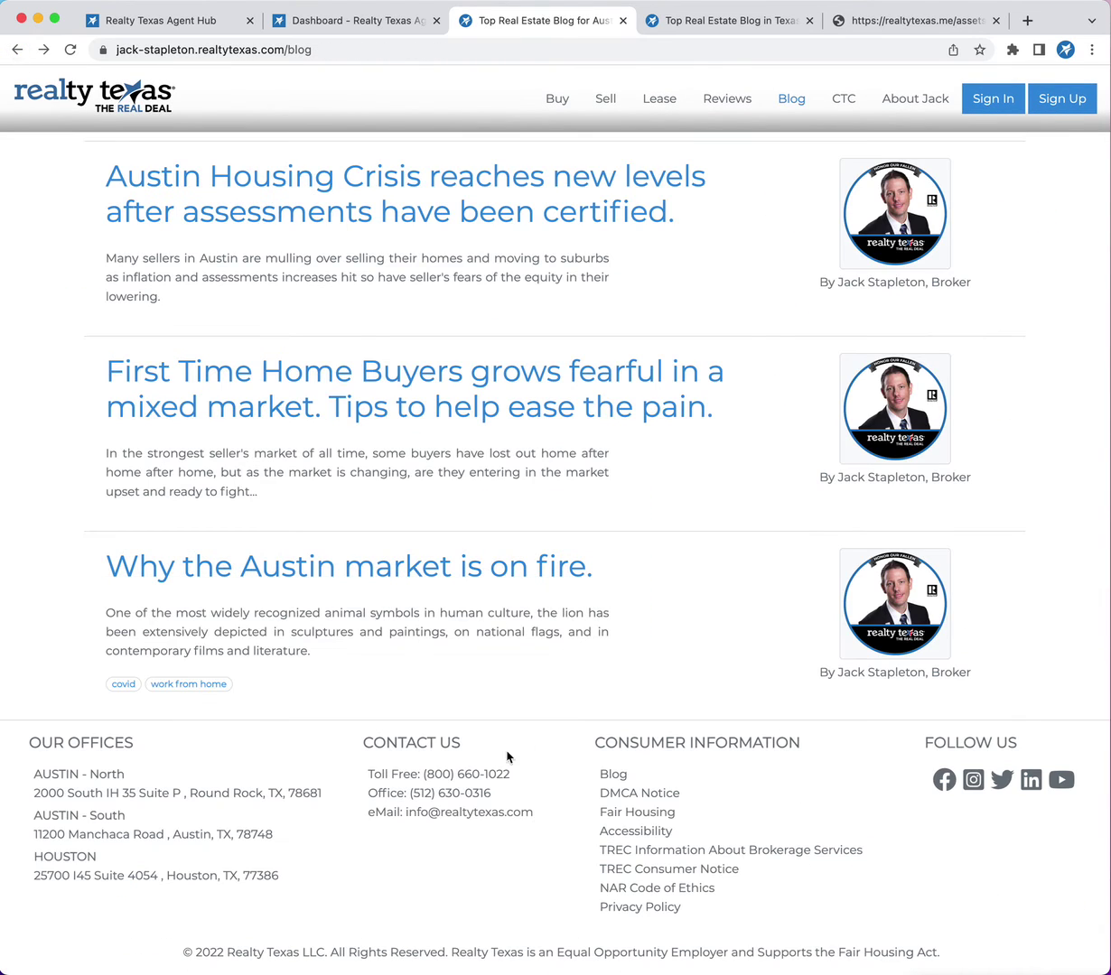
{"action": "left_click", "coordinate": [177, 29]}
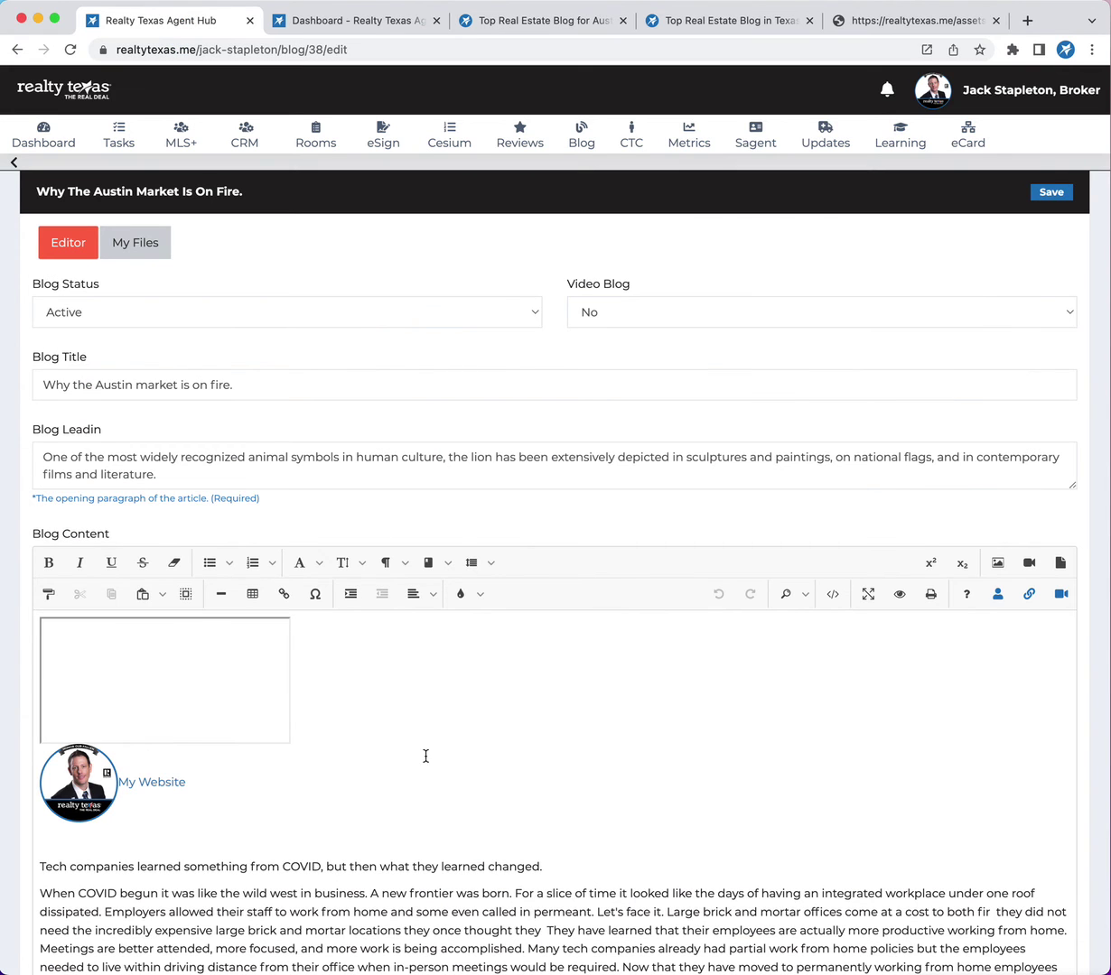
{"action": "scroll", "coordinate": [697, 766], "scroll_direction": "down", "scroll_amount": 10}
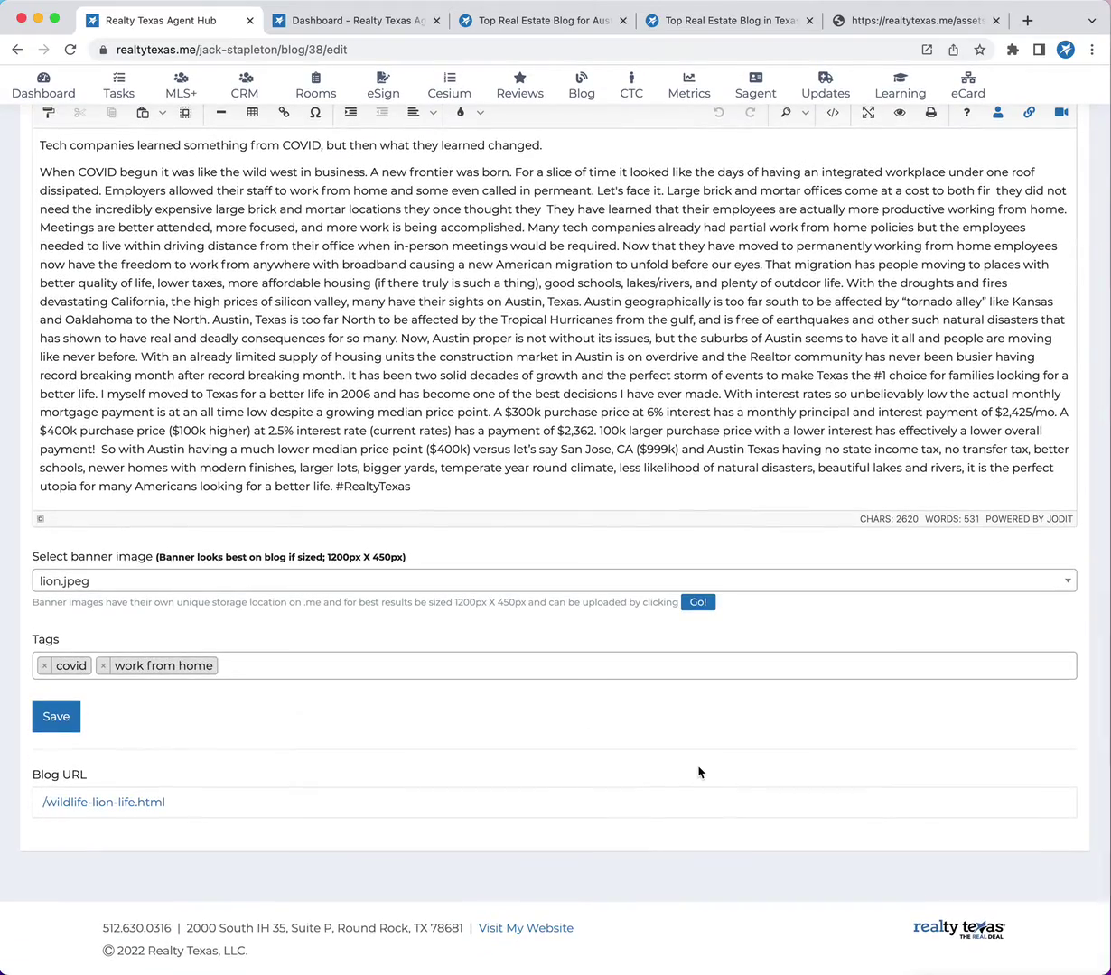
{"action": "scroll", "coordinate": [698, 772], "scroll_direction": "up", "scroll_amount": 10}
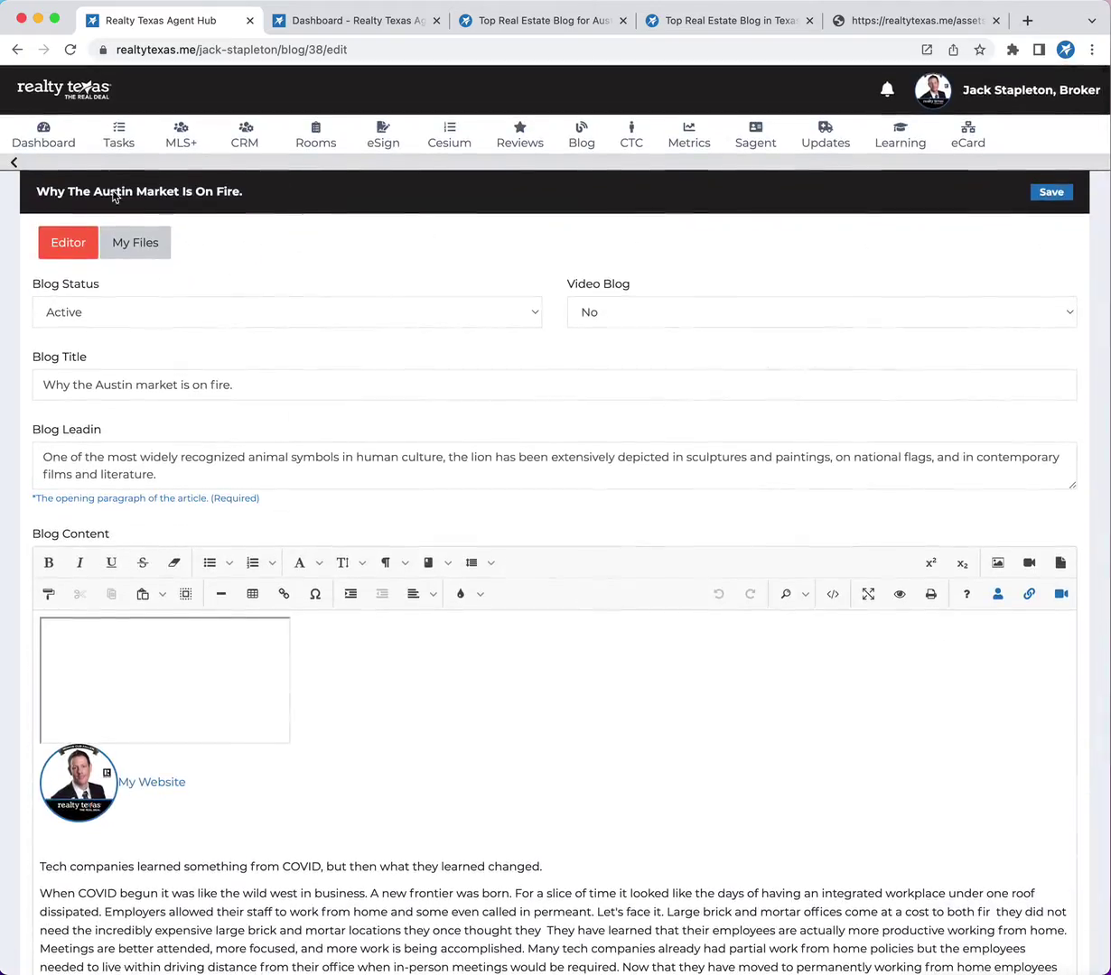
{"action": "left_click", "coordinate": [43, 133]}
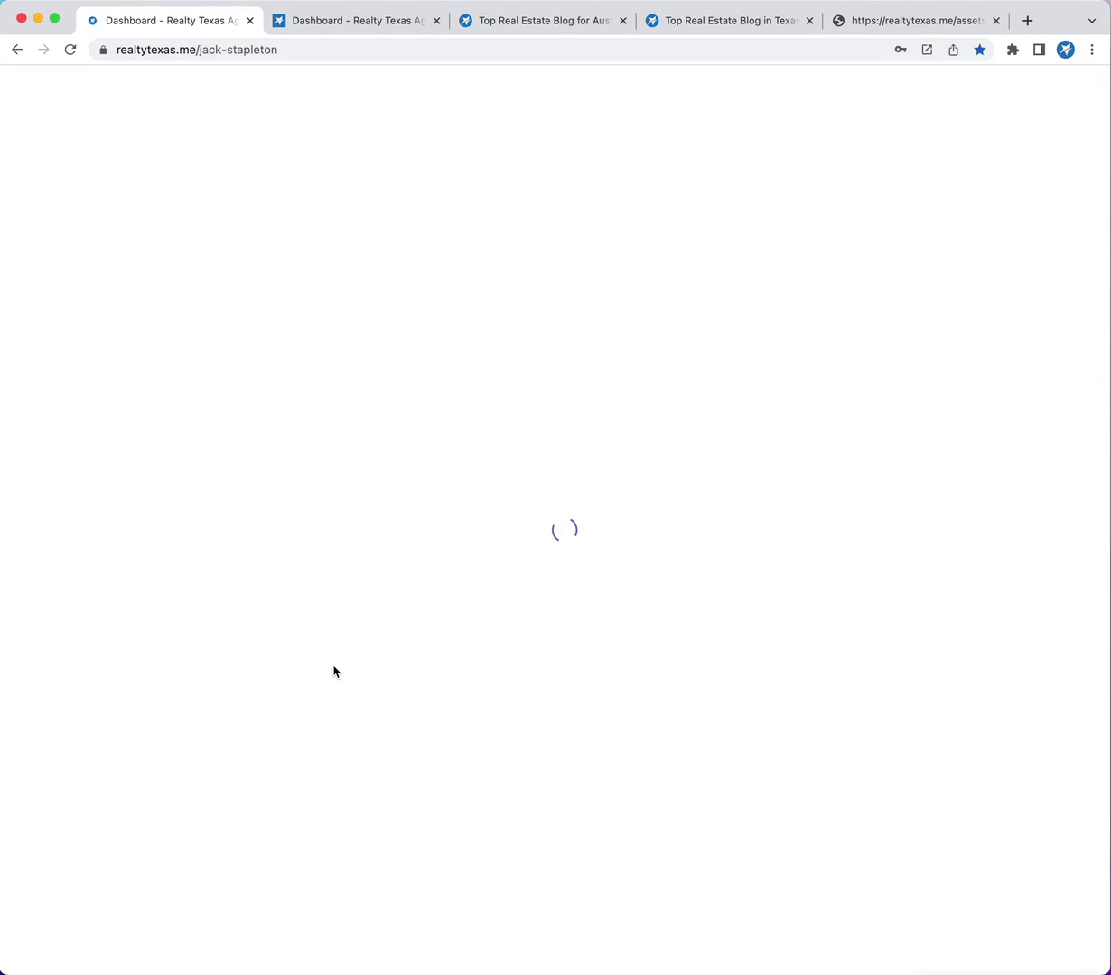
Step: Browse the dashboard's custom marketing files and scroll through the full media files grid
{"action": "scroll", "coordinate": [726, 686], "scroll_direction": "down", "scroll_amount": 20}
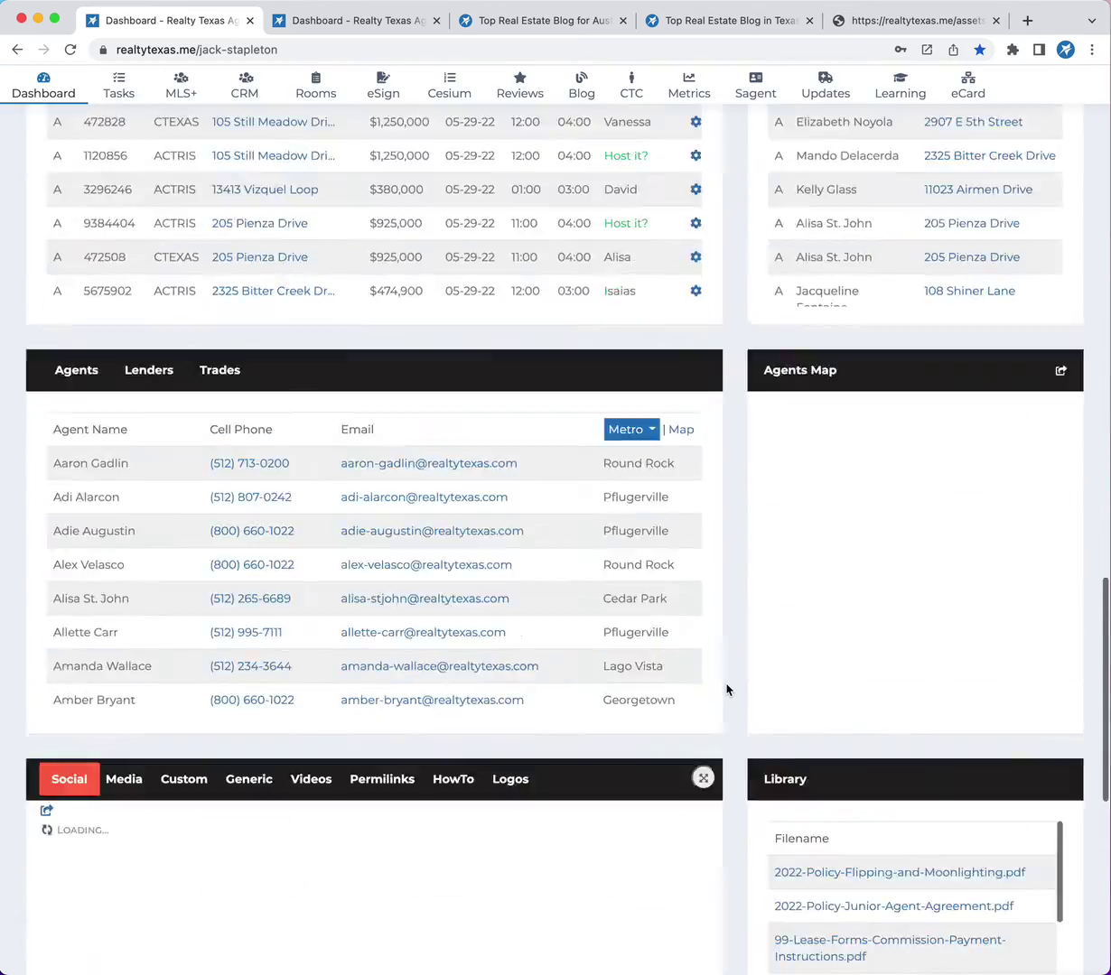
{"action": "scroll", "coordinate": [726, 689], "scroll_direction": "up", "scroll_amount": 5}
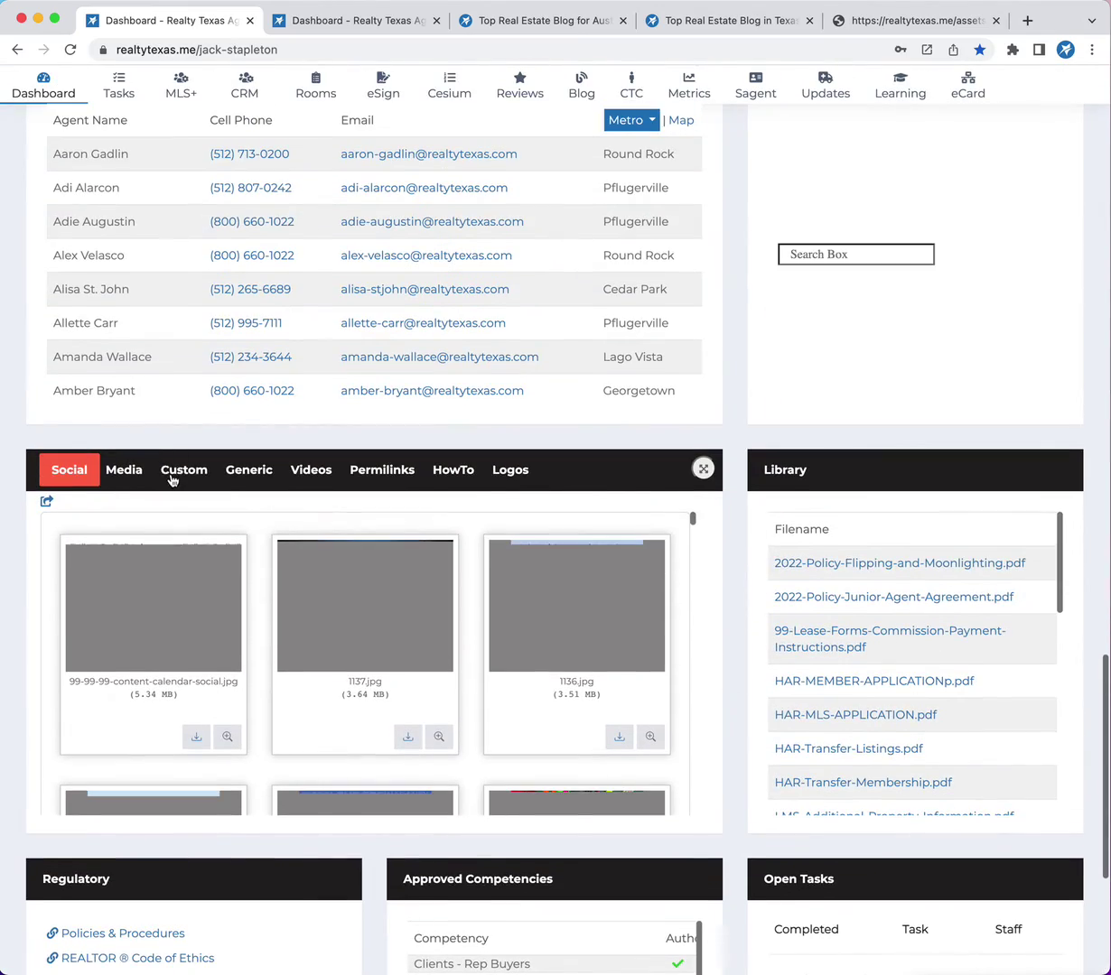
{"action": "left_click", "coordinate": [174, 470]}
{"action": "scroll", "coordinate": [414, 625], "scroll_direction": "down", "scroll_amount": 3}
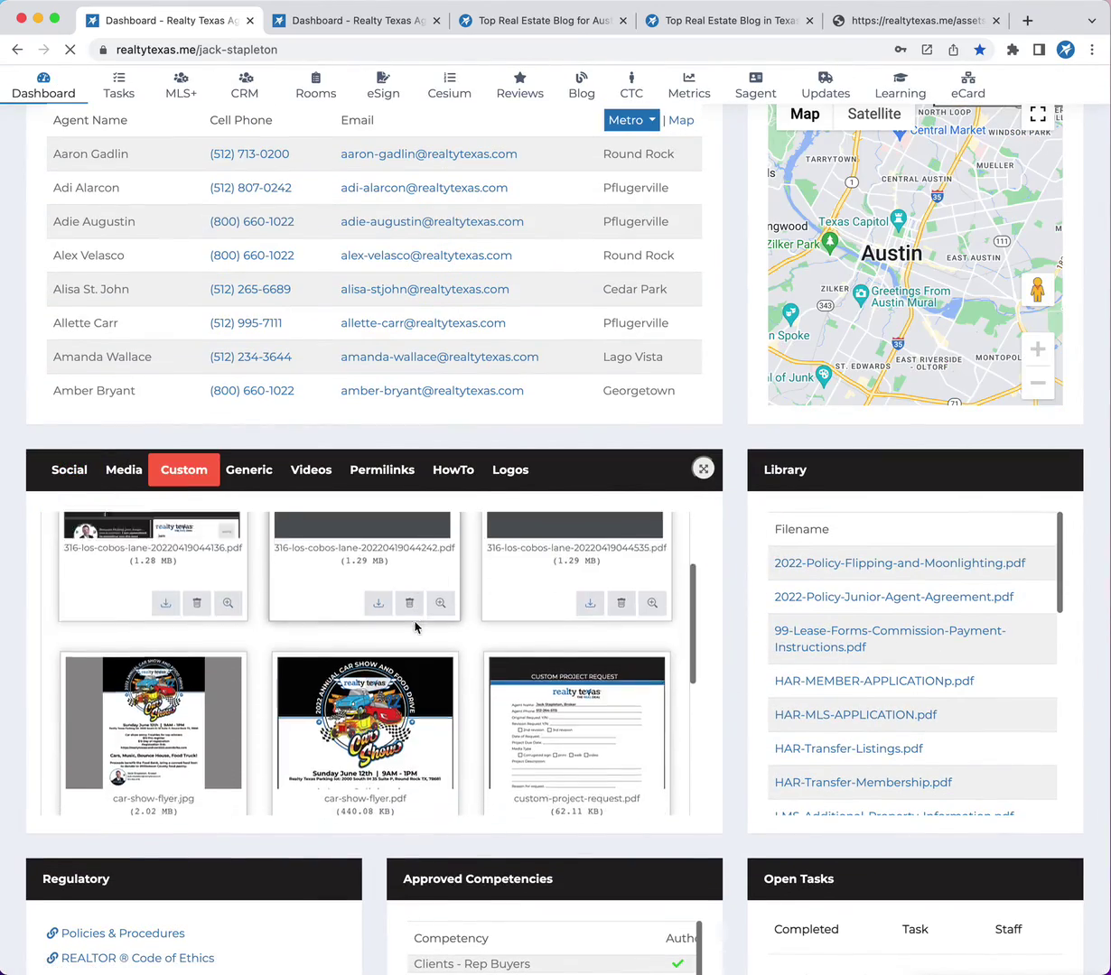
{"action": "left_click", "coordinate": [114, 474]}
{"action": "scroll", "coordinate": [481, 604], "scroll_direction": "down", "scroll_amount": 3}
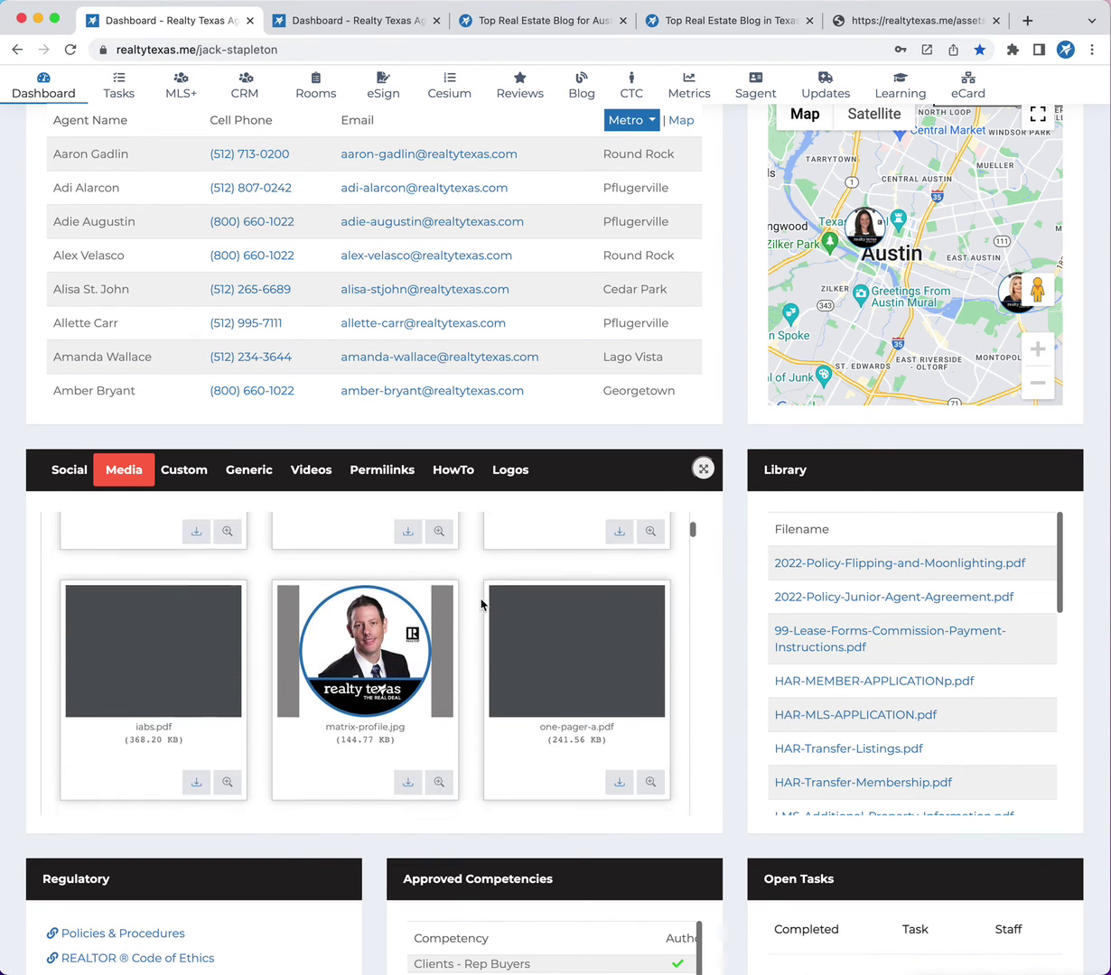
{"action": "scroll", "coordinate": [481, 604], "scroll_direction": "down", "scroll_amount": 6}
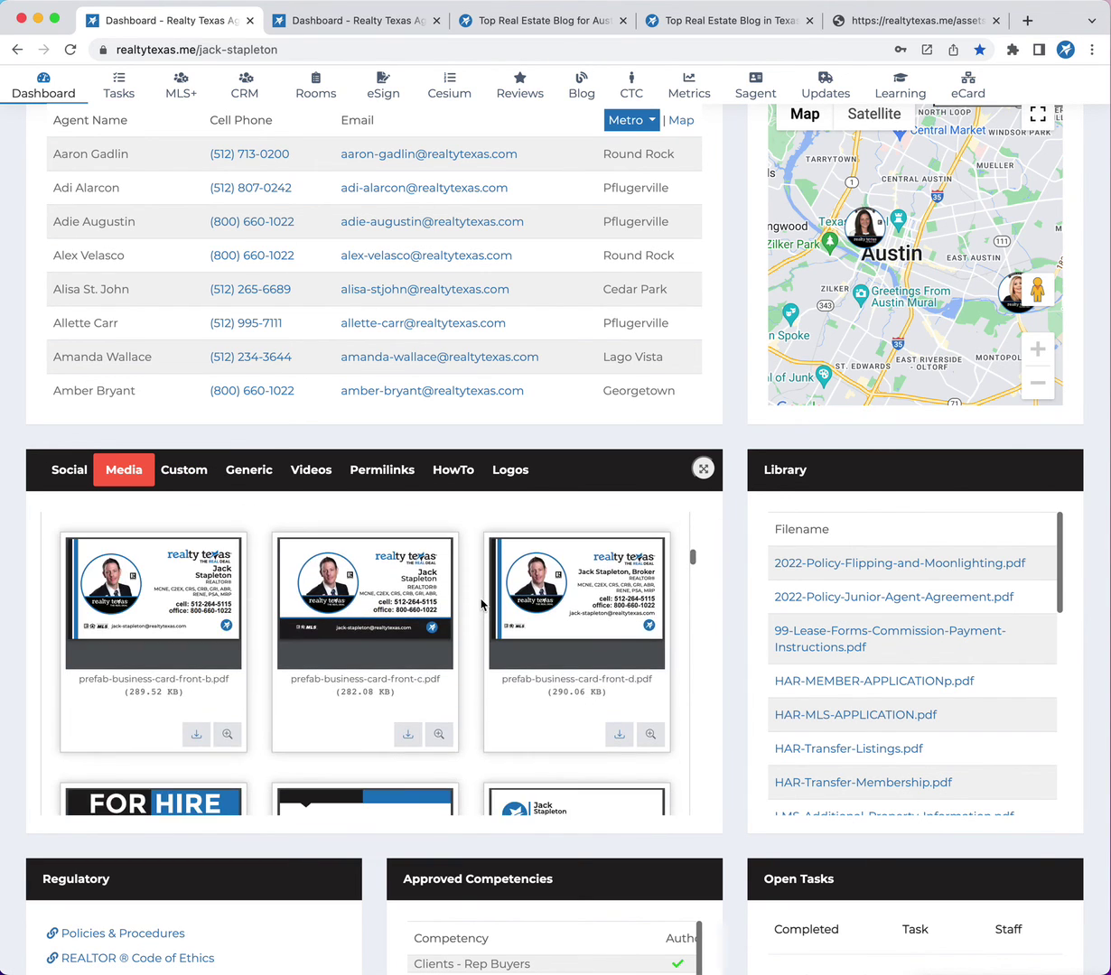
{"action": "scroll", "coordinate": [481, 604], "scroll_direction": "down", "scroll_amount": 15}
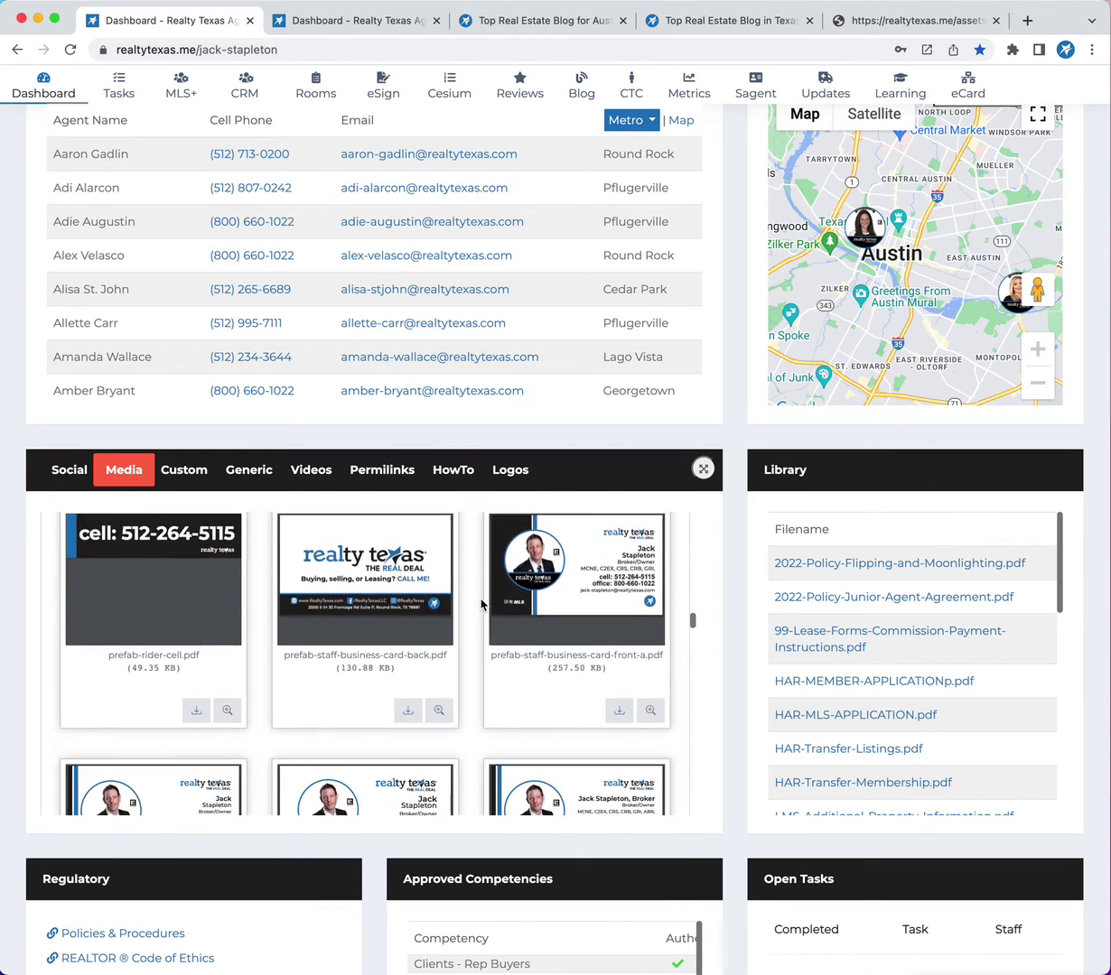
{"action": "scroll", "coordinate": [481, 604], "scroll_direction": "down", "scroll_amount": 5}
{"action": "scroll", "coordinate": [481, 605], "scroll_direction": "down", "scroll_amount": 6}
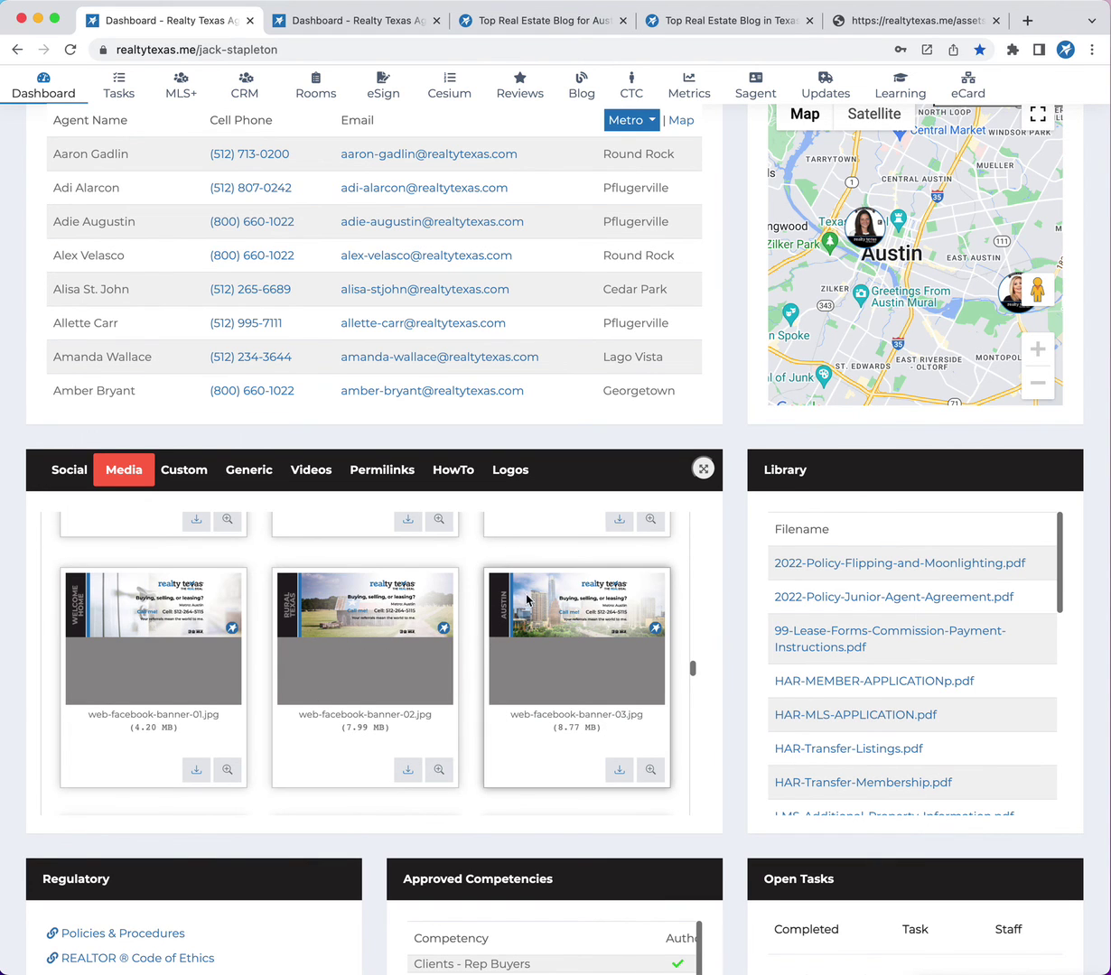
{"action": "scroll", "coordinate": [470, 617], "scroll_direction": "down", "scroll_amount": 2}
{"action": "scroll", "coordinate": [473, 613], "scroll_direction": "down", "scroll_amount": 5}
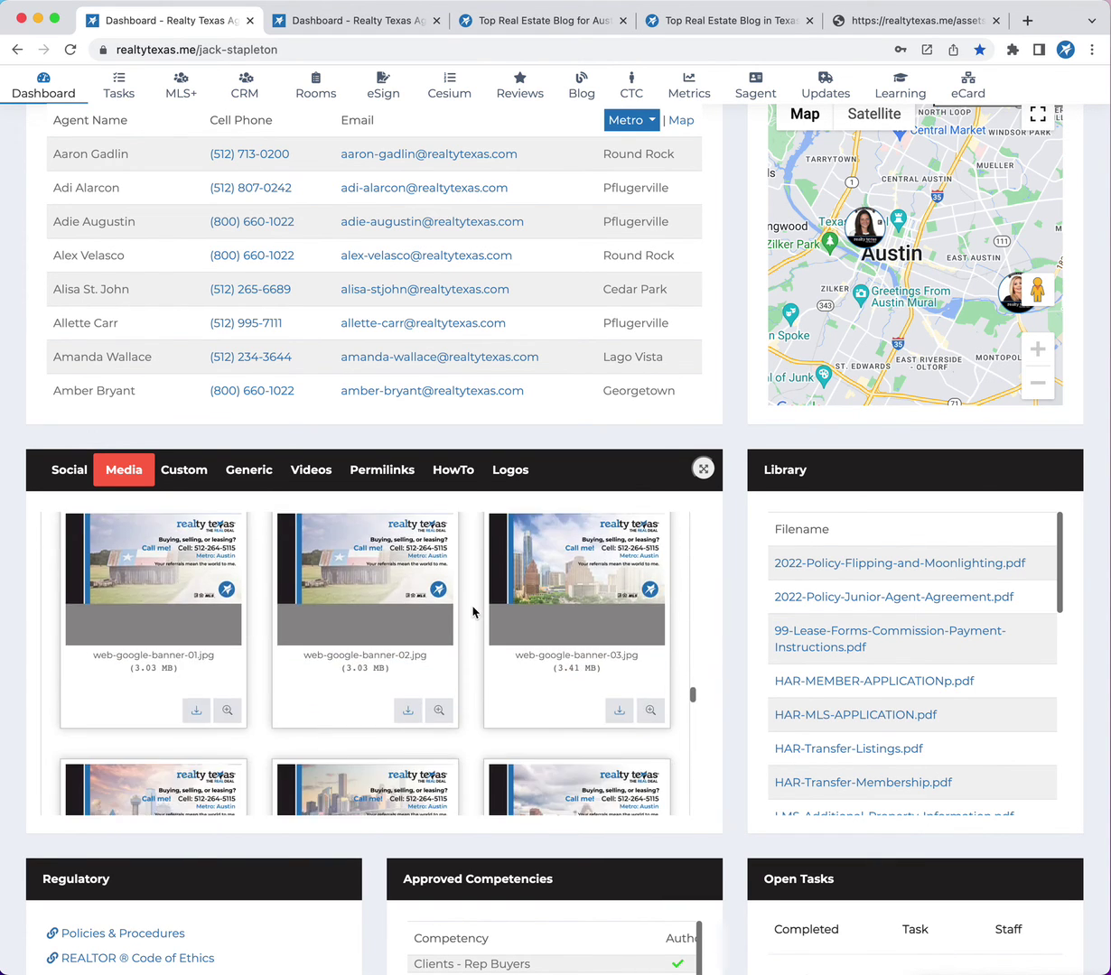
{"action": "scroll", "coordinate": [473, 613], "scroll_direction": "down", "scroll_amount": 5}
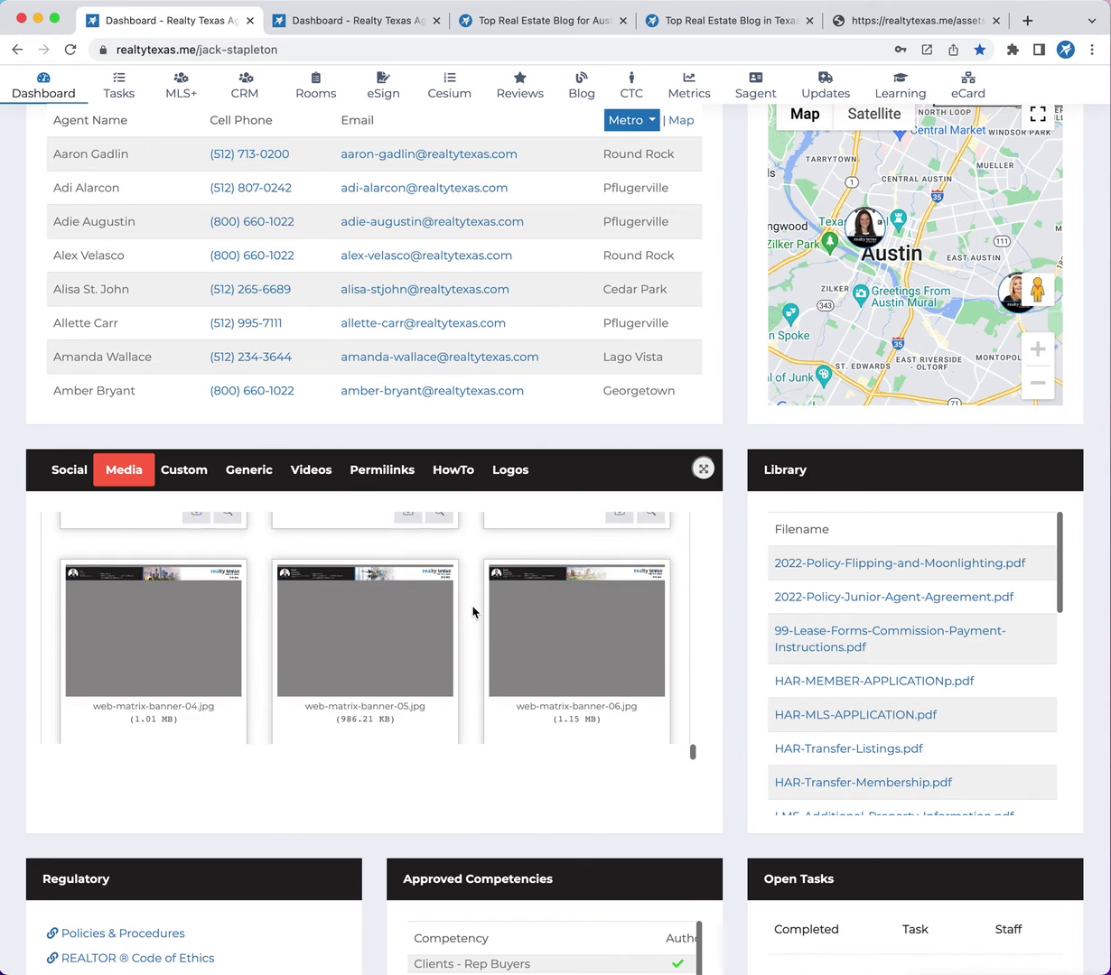
{"action": "scroll", "coordinate": [473, 612], "scroll_direction": "down", "scroll_amount": 3}
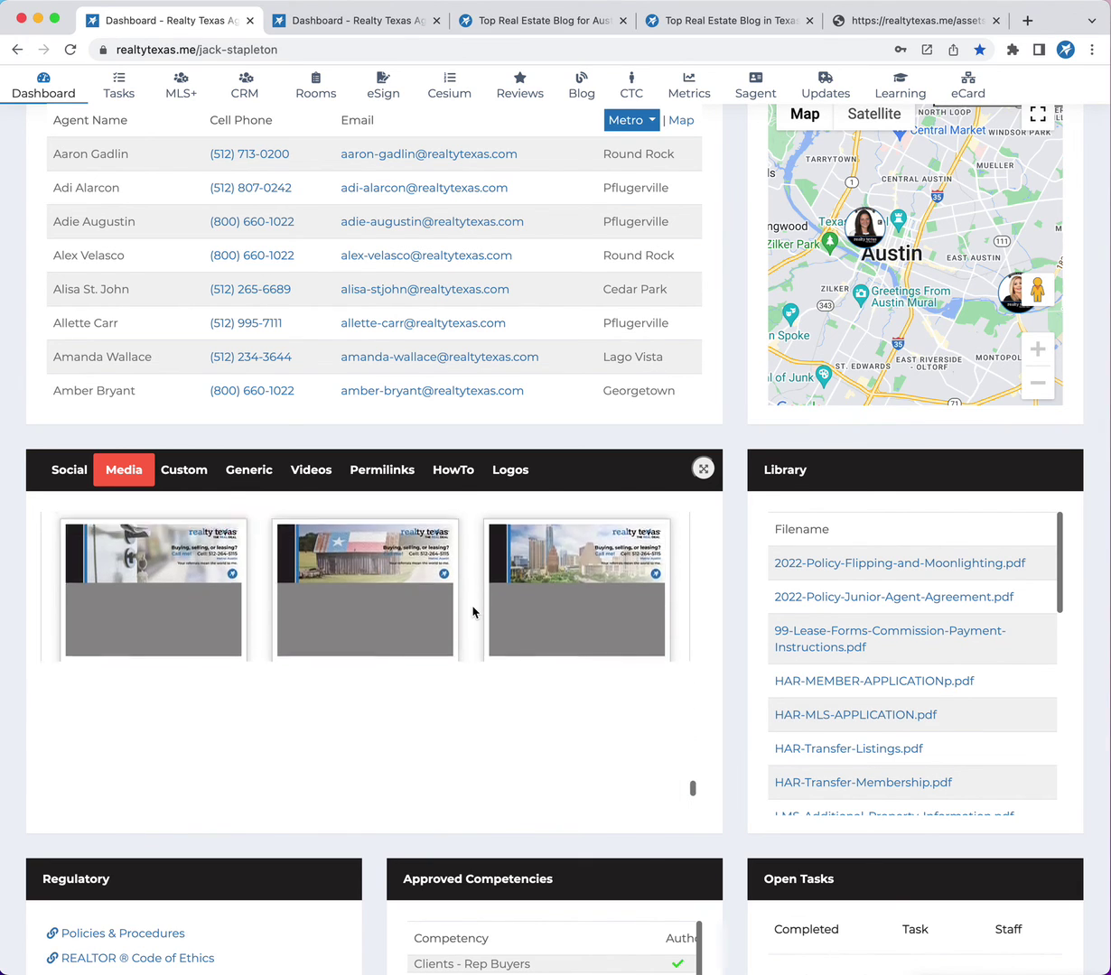
{"action": "scroll", "coordinate": [472, 613], "scroll_direction": "up", "scroll_amount": 6}
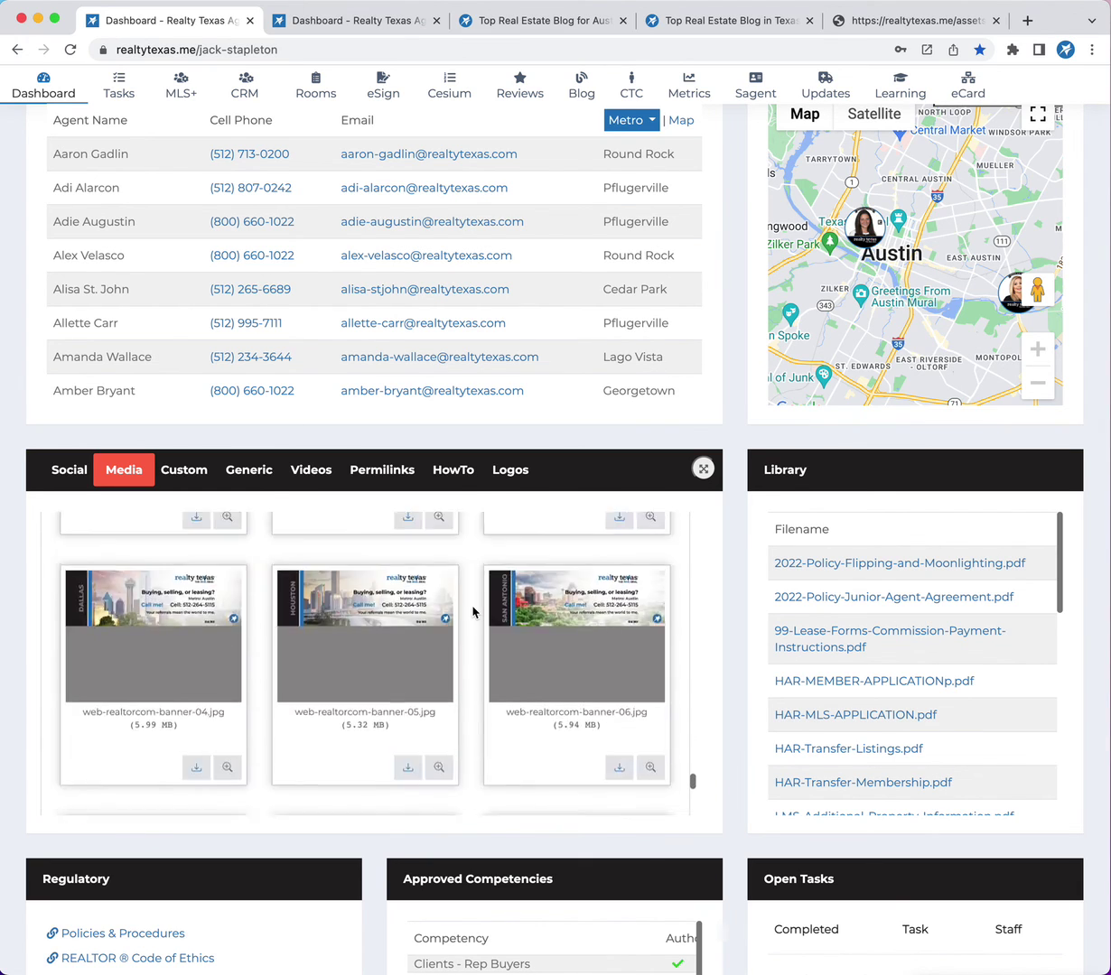
{"action": "scroll", "coordinate": [472, 613], "scroll_direction": "up", "scroll_amount": 10}
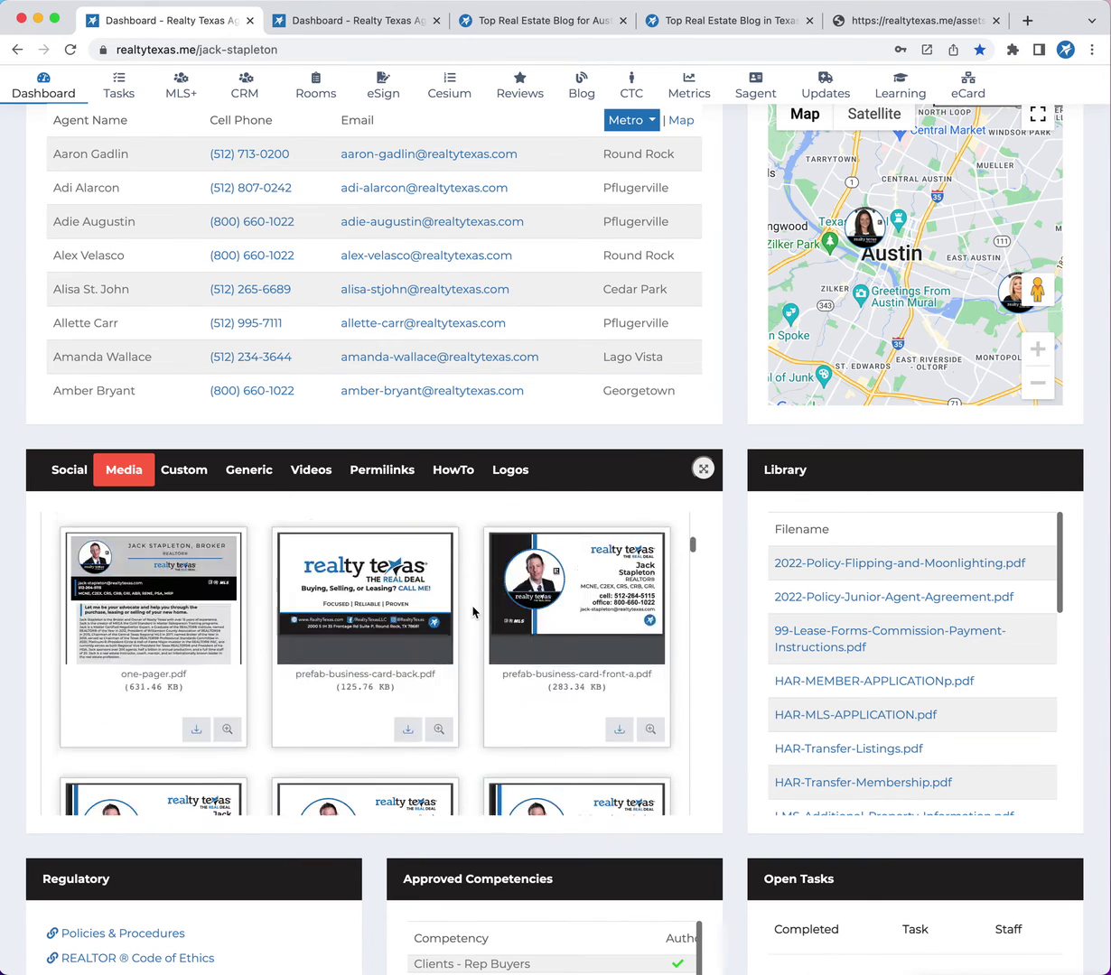
Step: Look through the social media images and logo files, then view the videos library on the second dashboard
{"action": "left_click", "coordinate": [80, 472]}
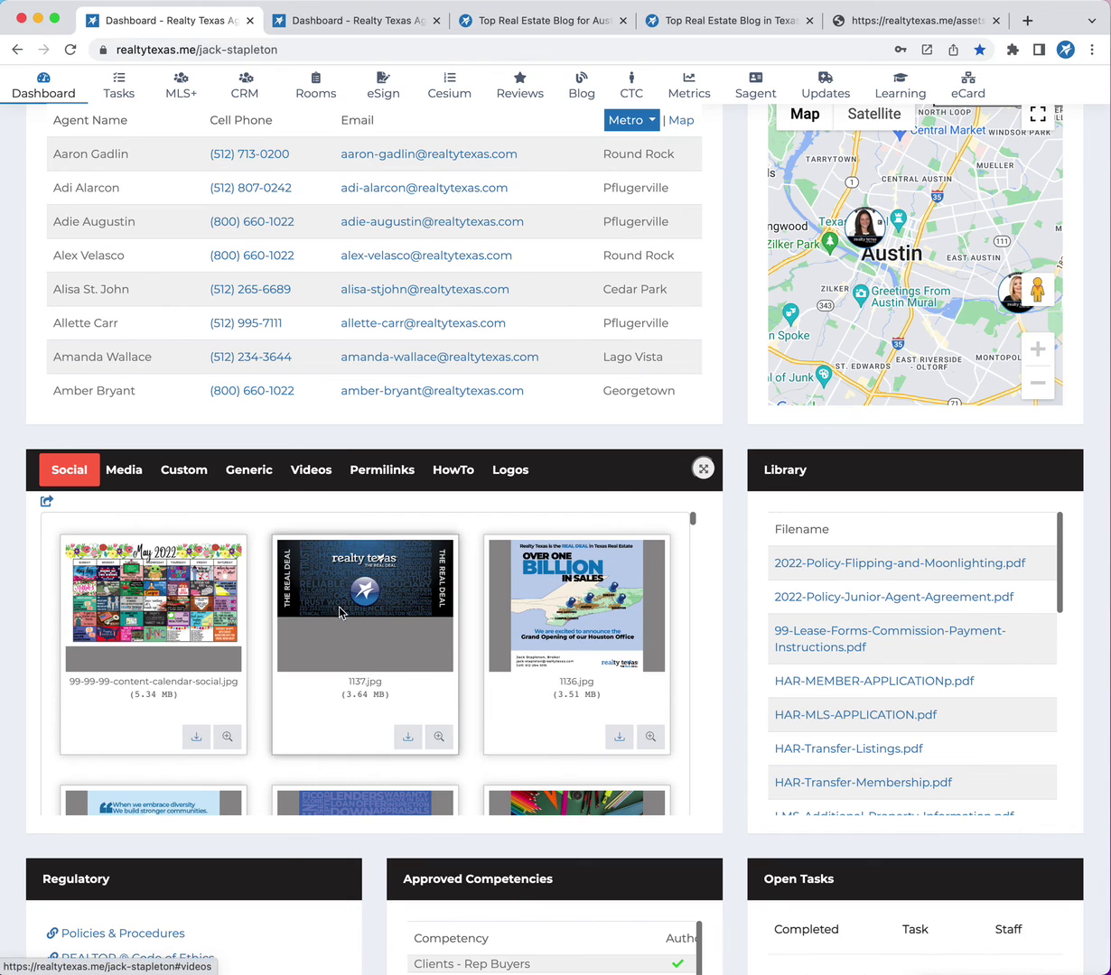
{"action": "scroll", "coordinate": [370, 614], "scroll_direction": "down", "scroll_amount": 3}
{"action": "scroll", "coordinate": [374, 620], "scroll_direction": "down", "scroll_amount": 6}
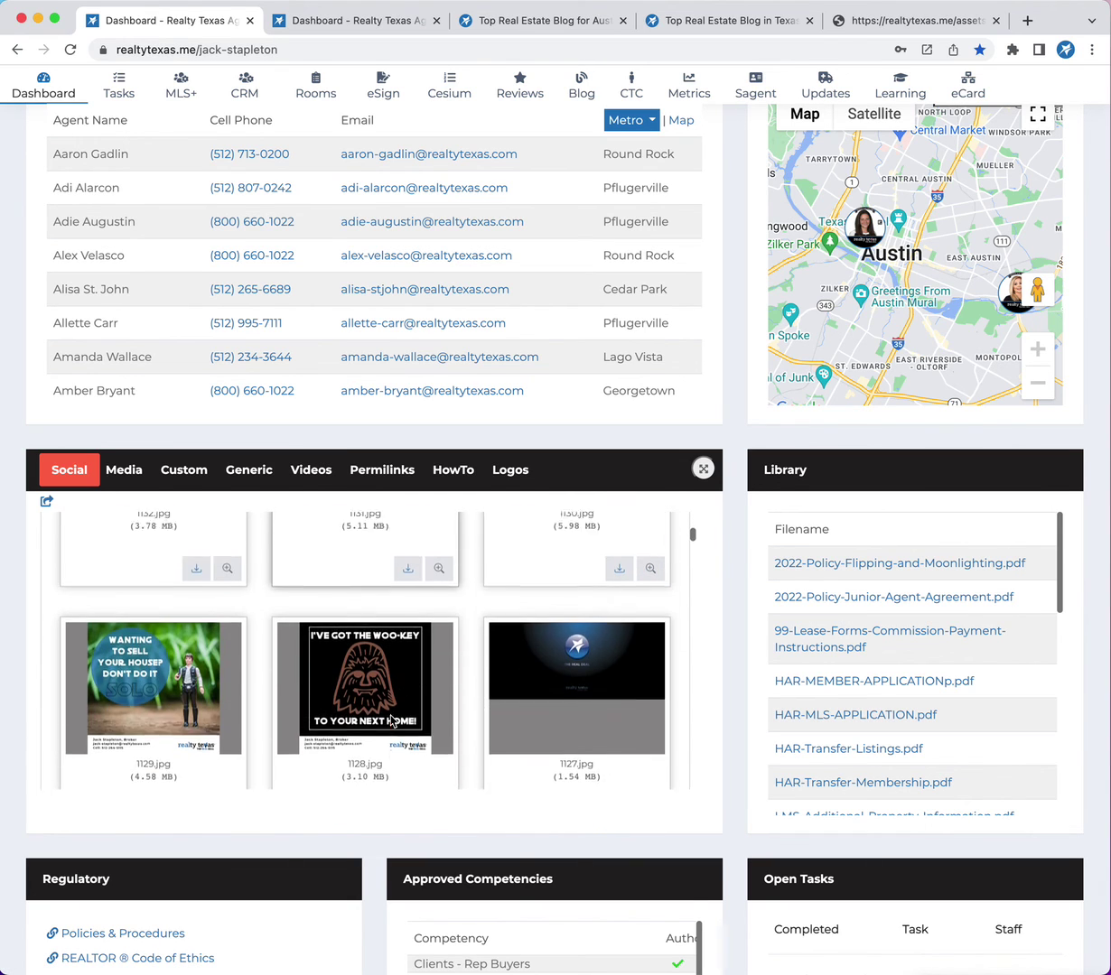
{"action": "scroll", "coordinate": [508, 691], "scroll_direction": "up", "scroll_amount": 6}
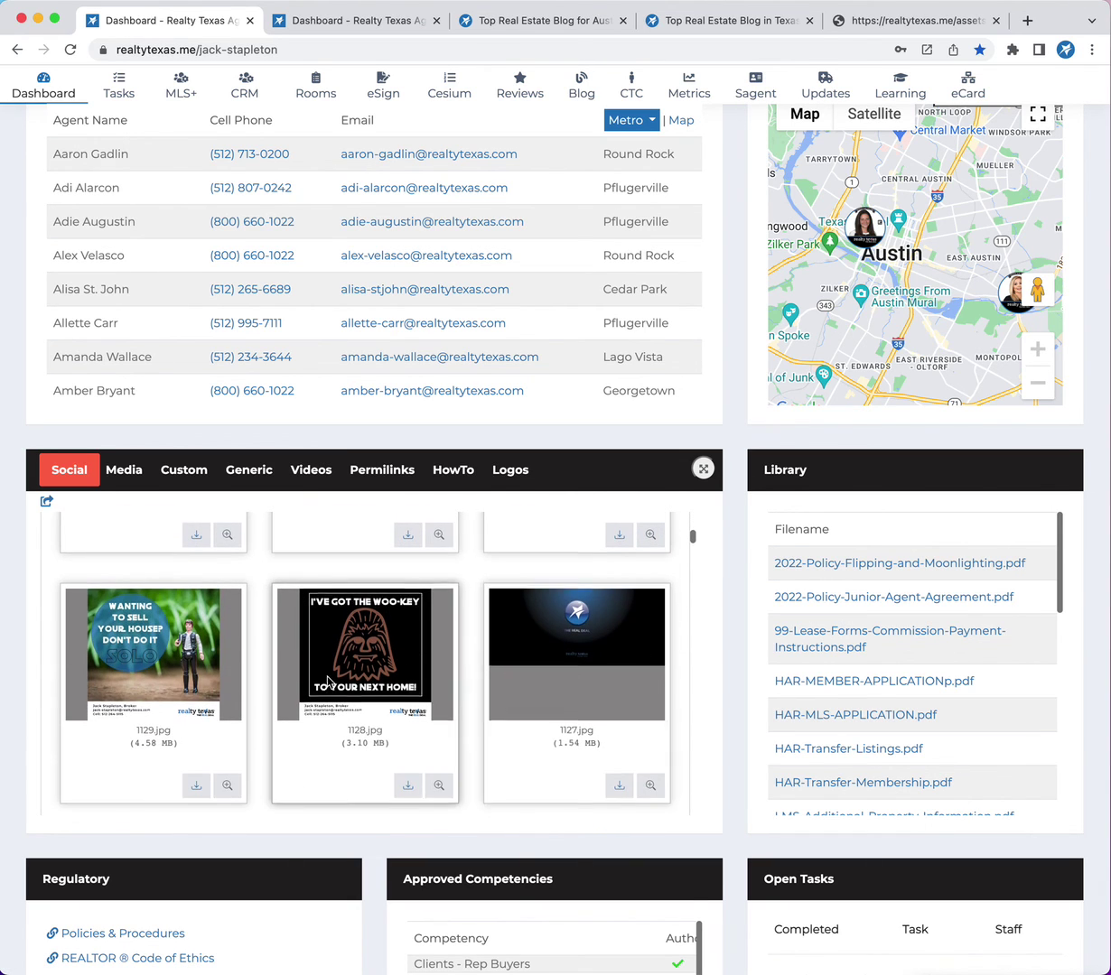
{"action": "left_click", "coordinate": [517, 456]}
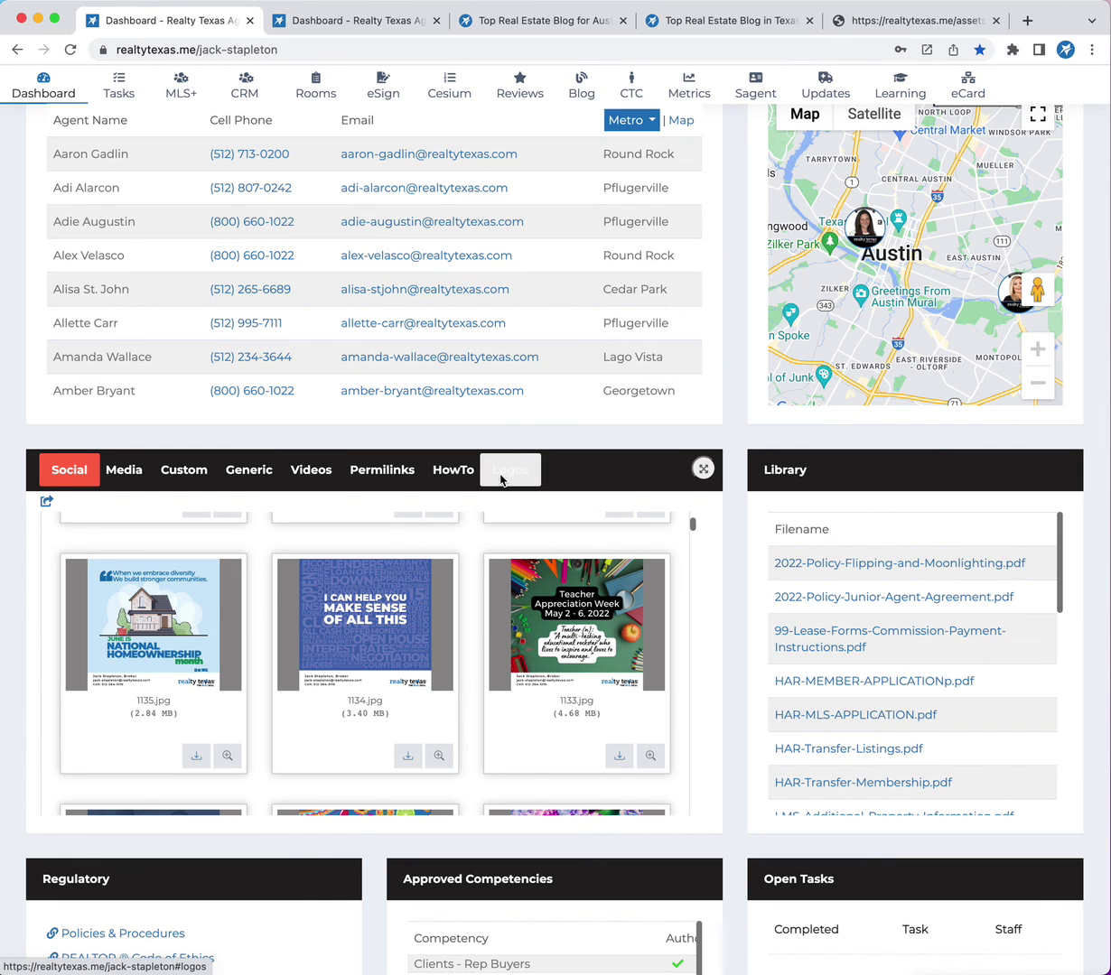
{"action": "left_click", "coordinate": [356, 42]}
{"action": "left_click", "coordinate": [353, 21]}
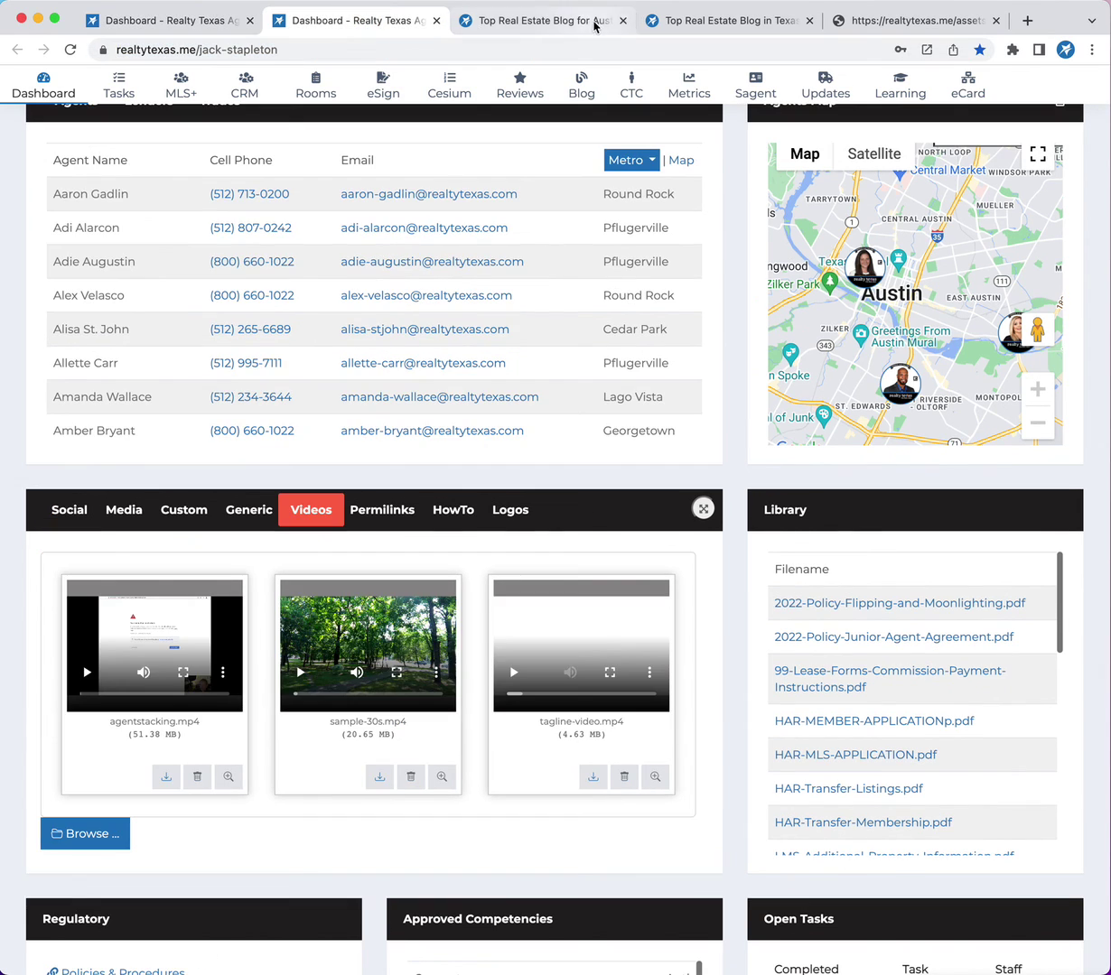
{"action": "left_click", "coordinate": [591, 23]}
Step: Open the Blog list from the first dashboard and collapse the Austin market post so all four posts show
{"action": "scroll", "coordinate": [349, 532], "scroll_direction": "up", "scroll_amount": 5}
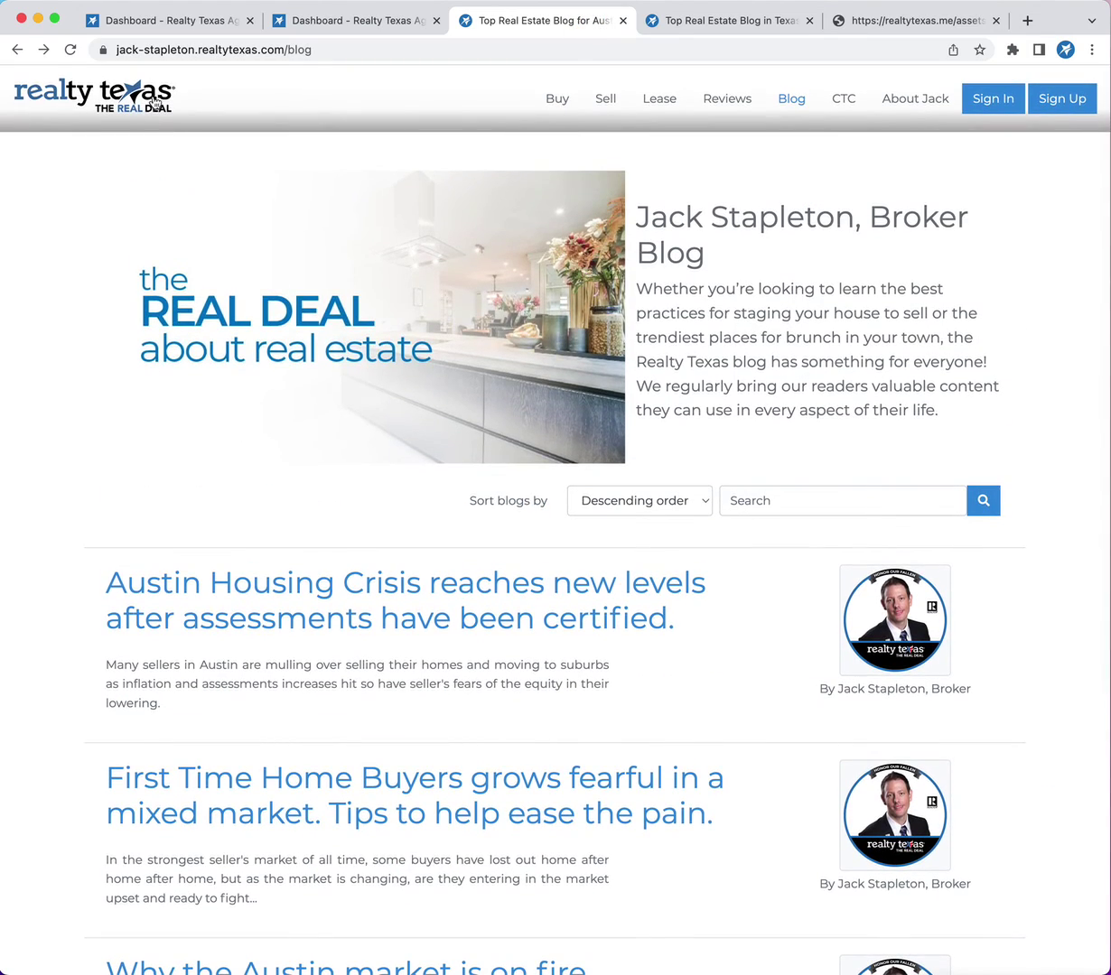
{"action": "left_click", "coordinate": [143, 22]}
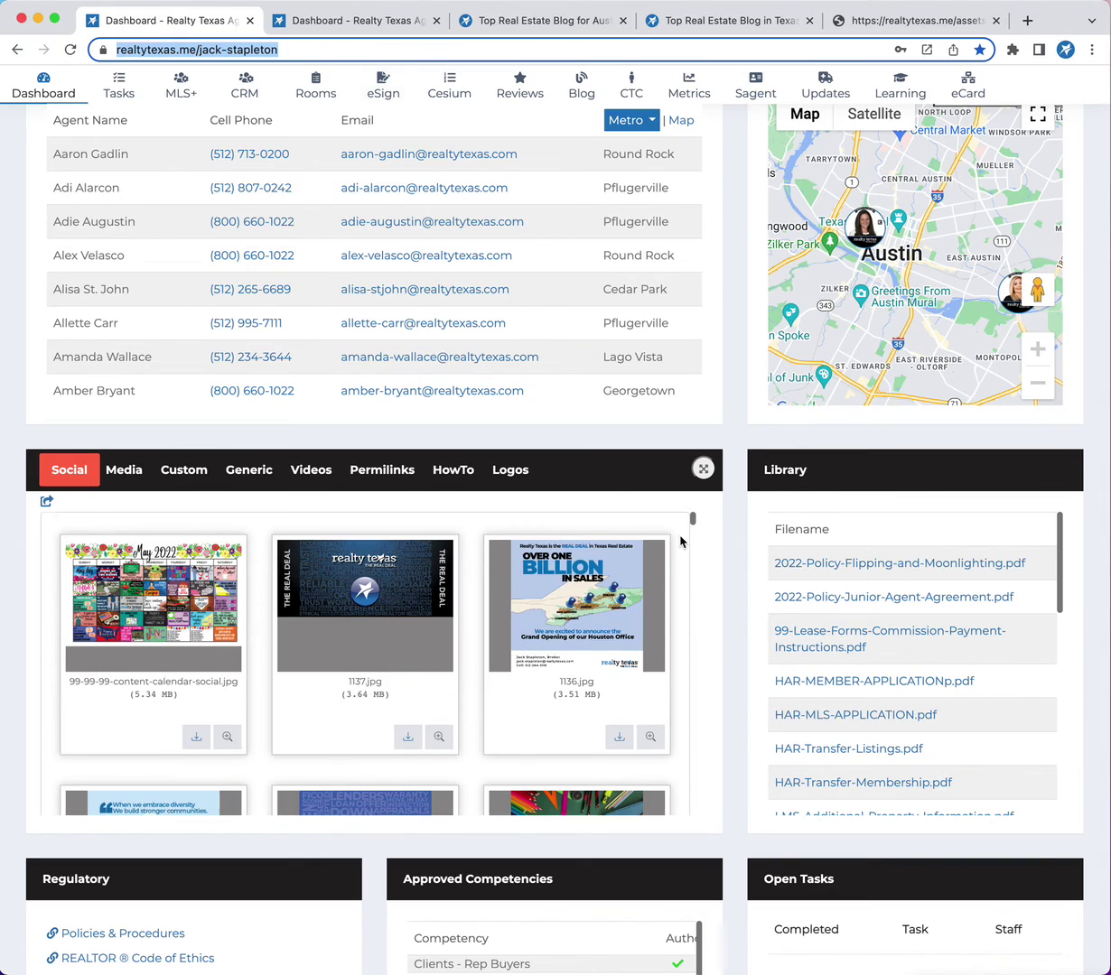
{"action": "left_click", "coordinate": [589, 81]}
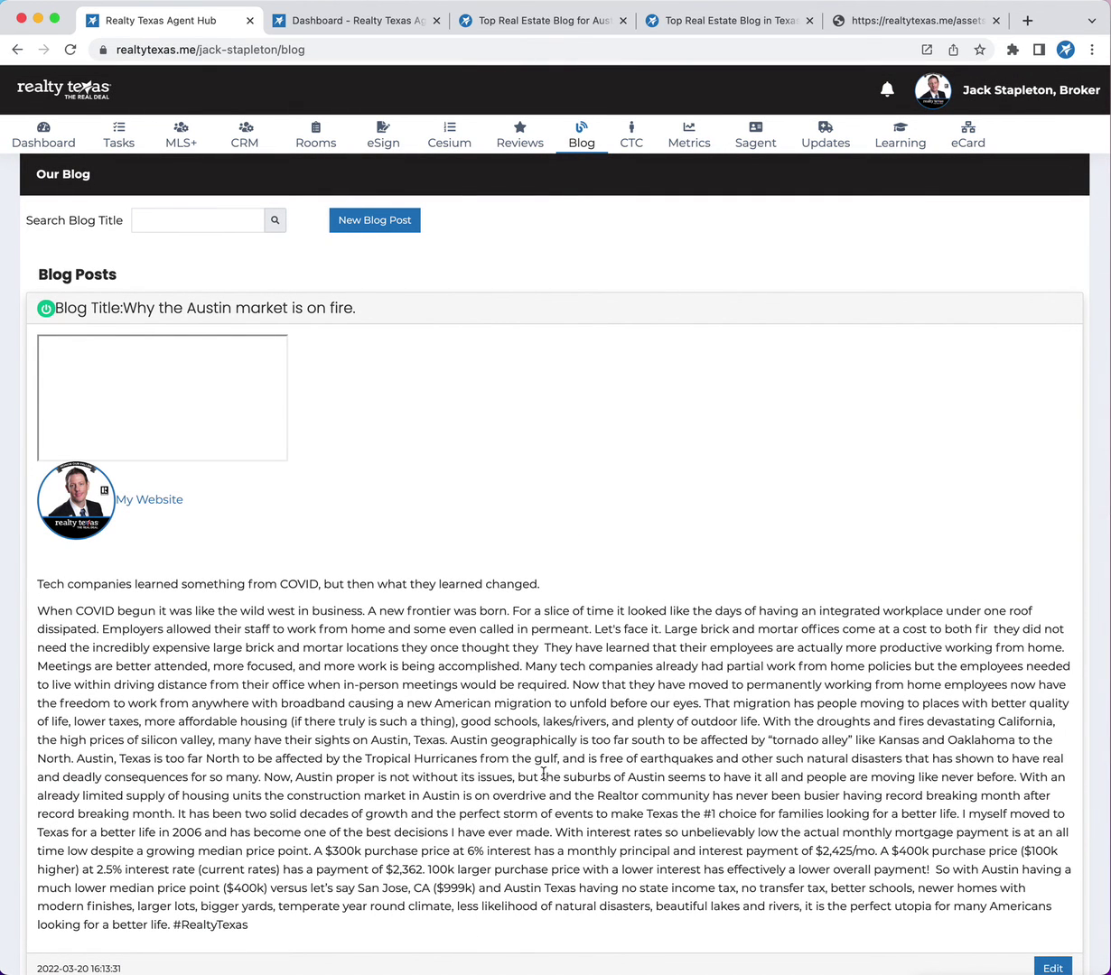
{"action": "left_click", "coordinate": [372, 305]}
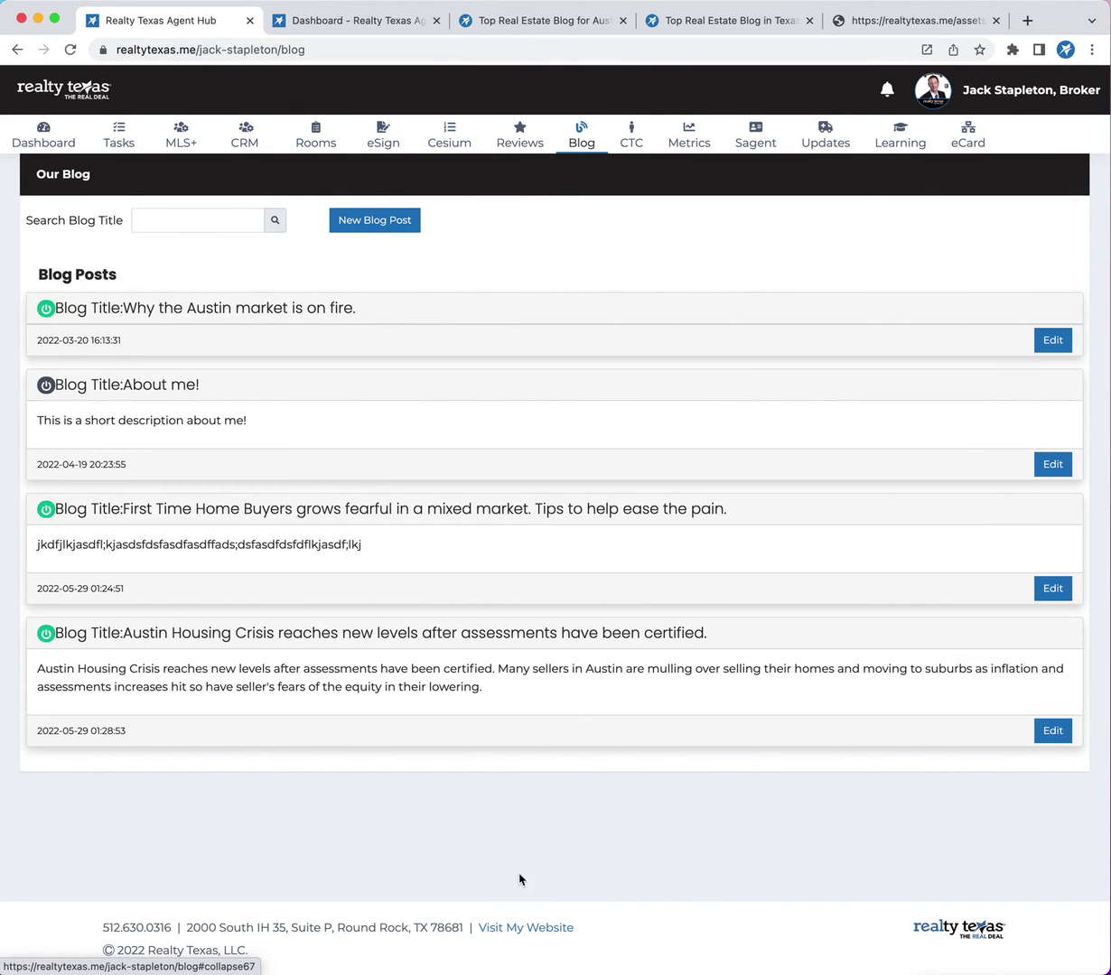